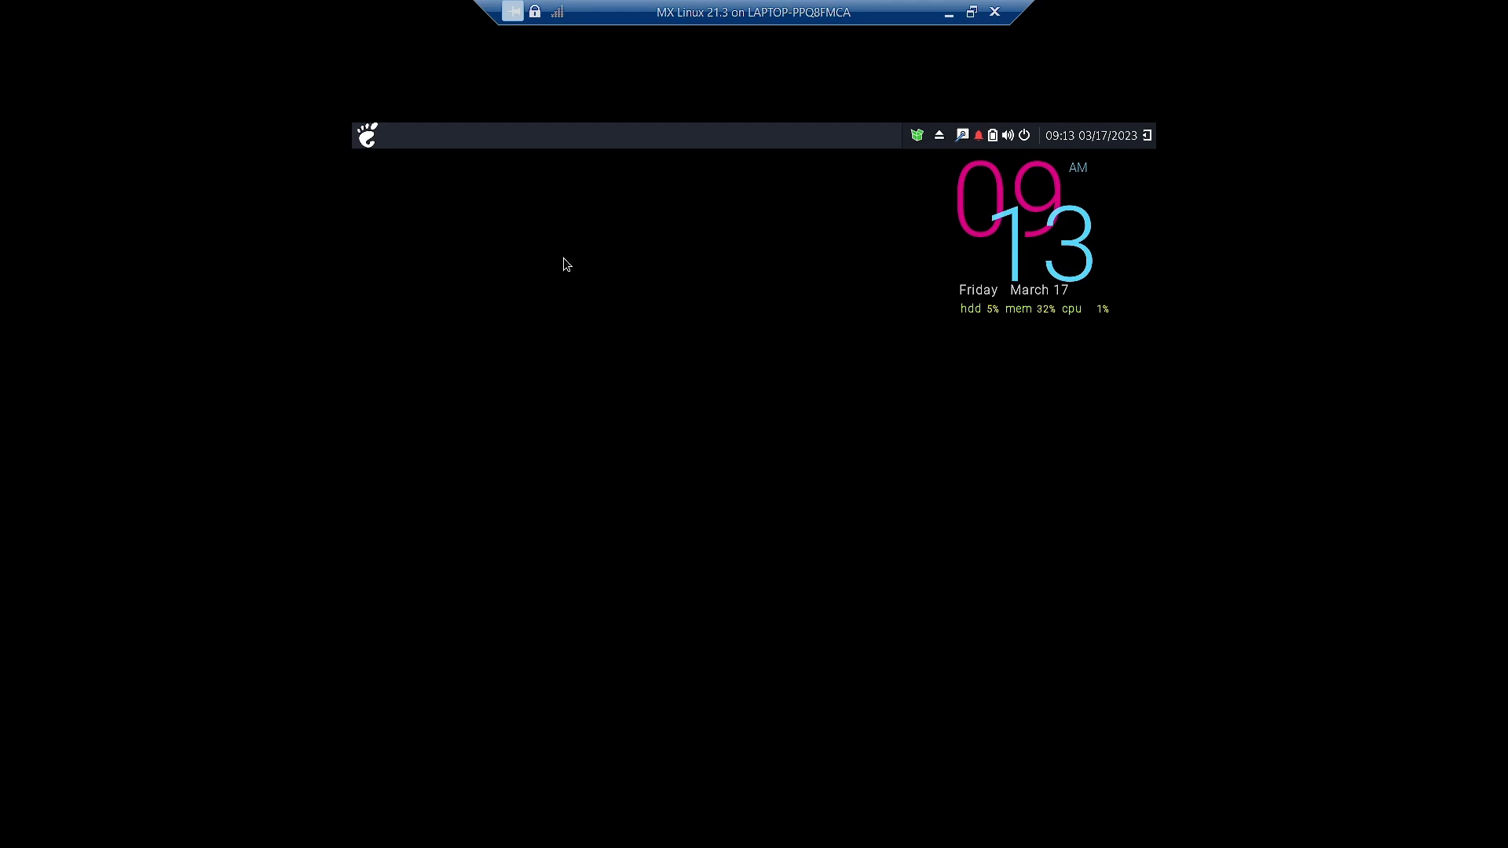
In the system settings' Background page, try the blue wallpaper and the dark navy Debian wallpaper as desktop background
{"action": "right_click", "coordinate": [856, 255]}
{"action": "left_click", "coordinate": [878, 291]}
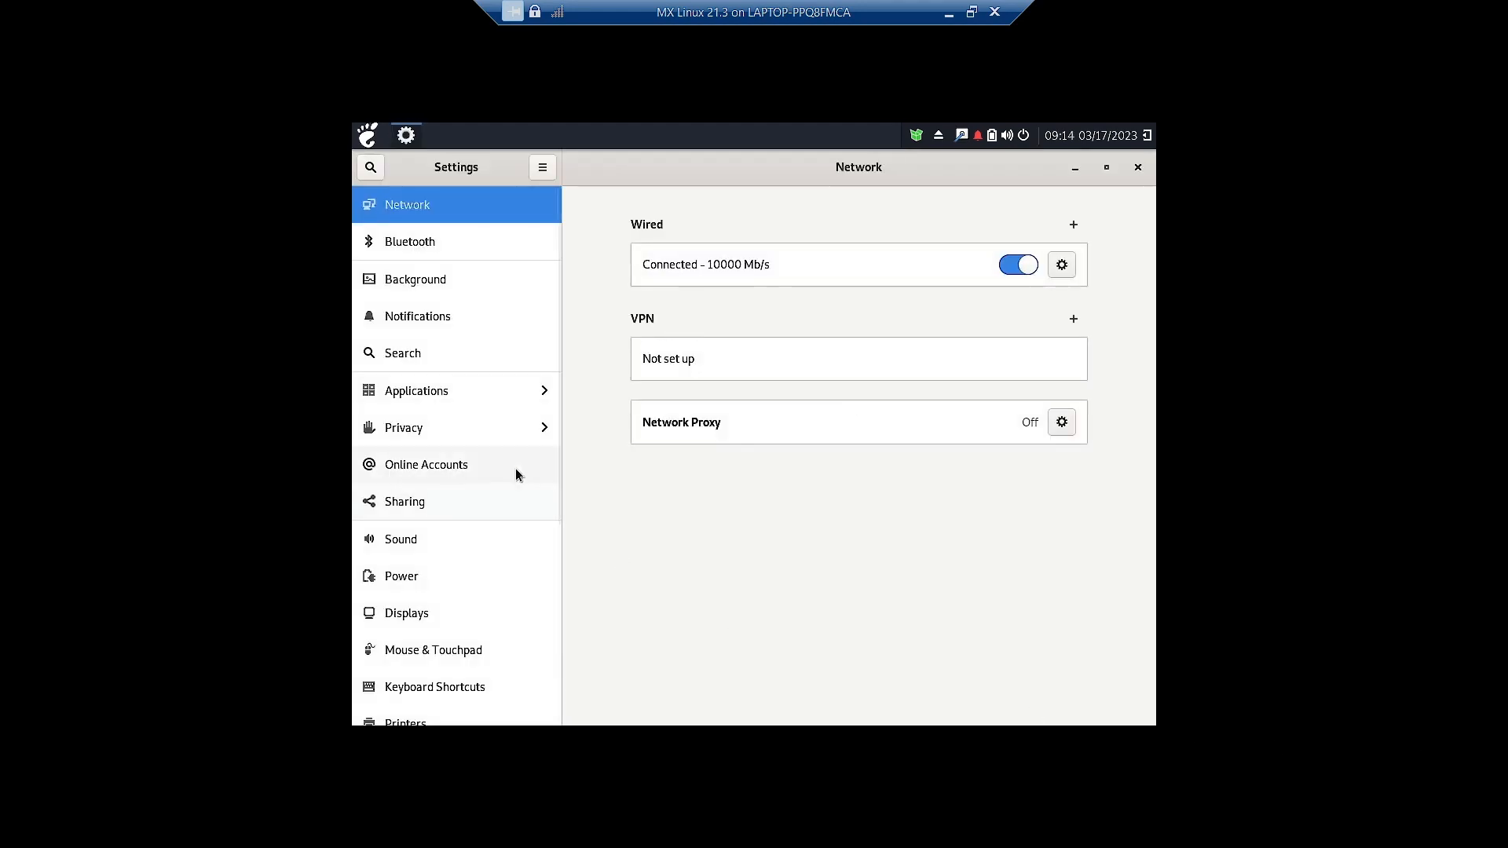
{"action": "left_click", "coordinate": [416, 279]}
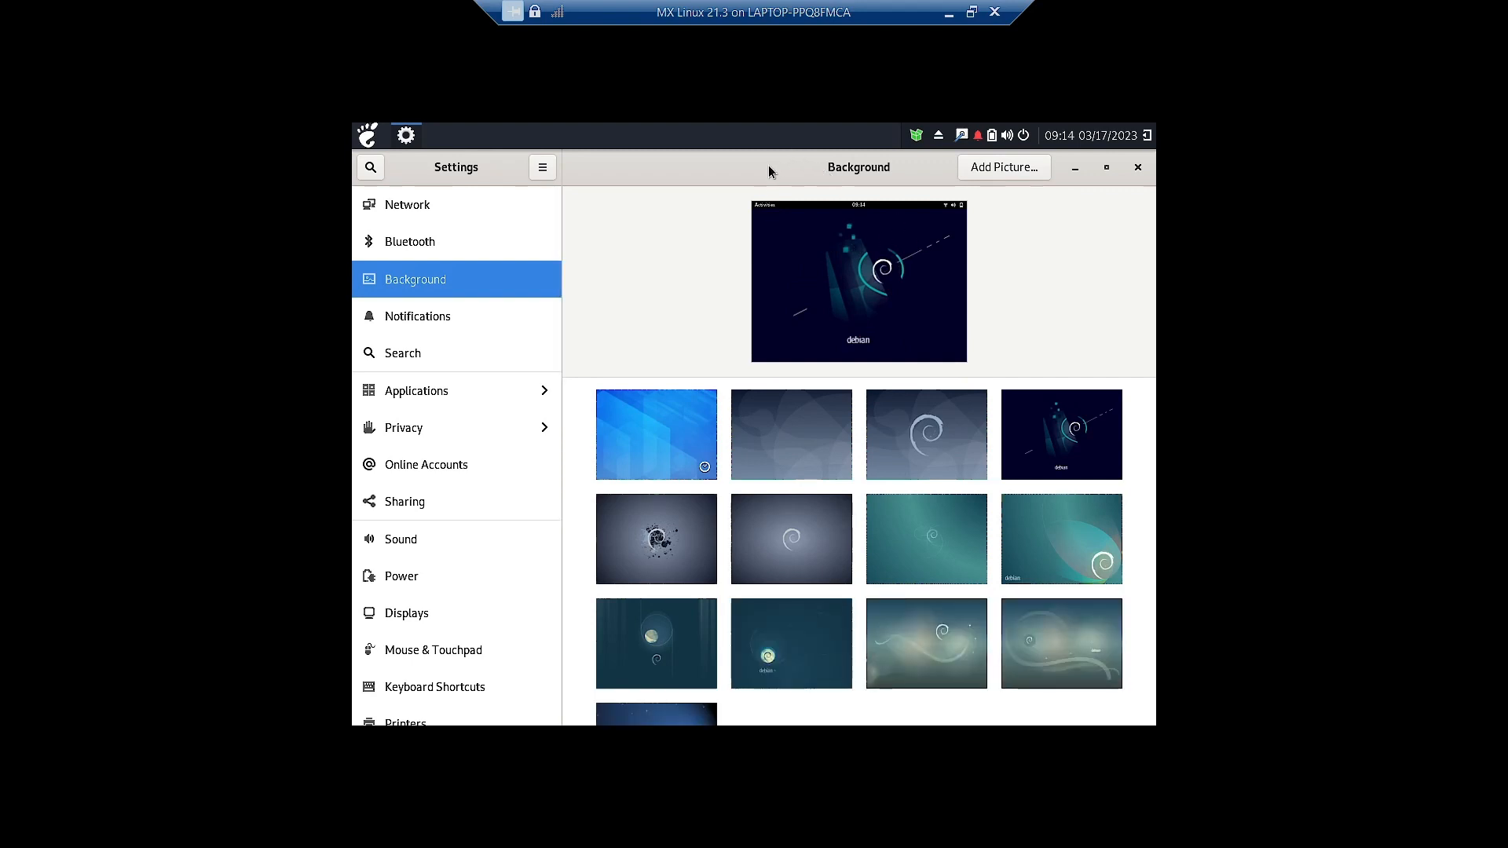
{"action": "left_click_drag", "start_coordinate": [769, 172], "coordinate": [879, 239]}
{"action": "left_click", "coordinate": [779, 468]}
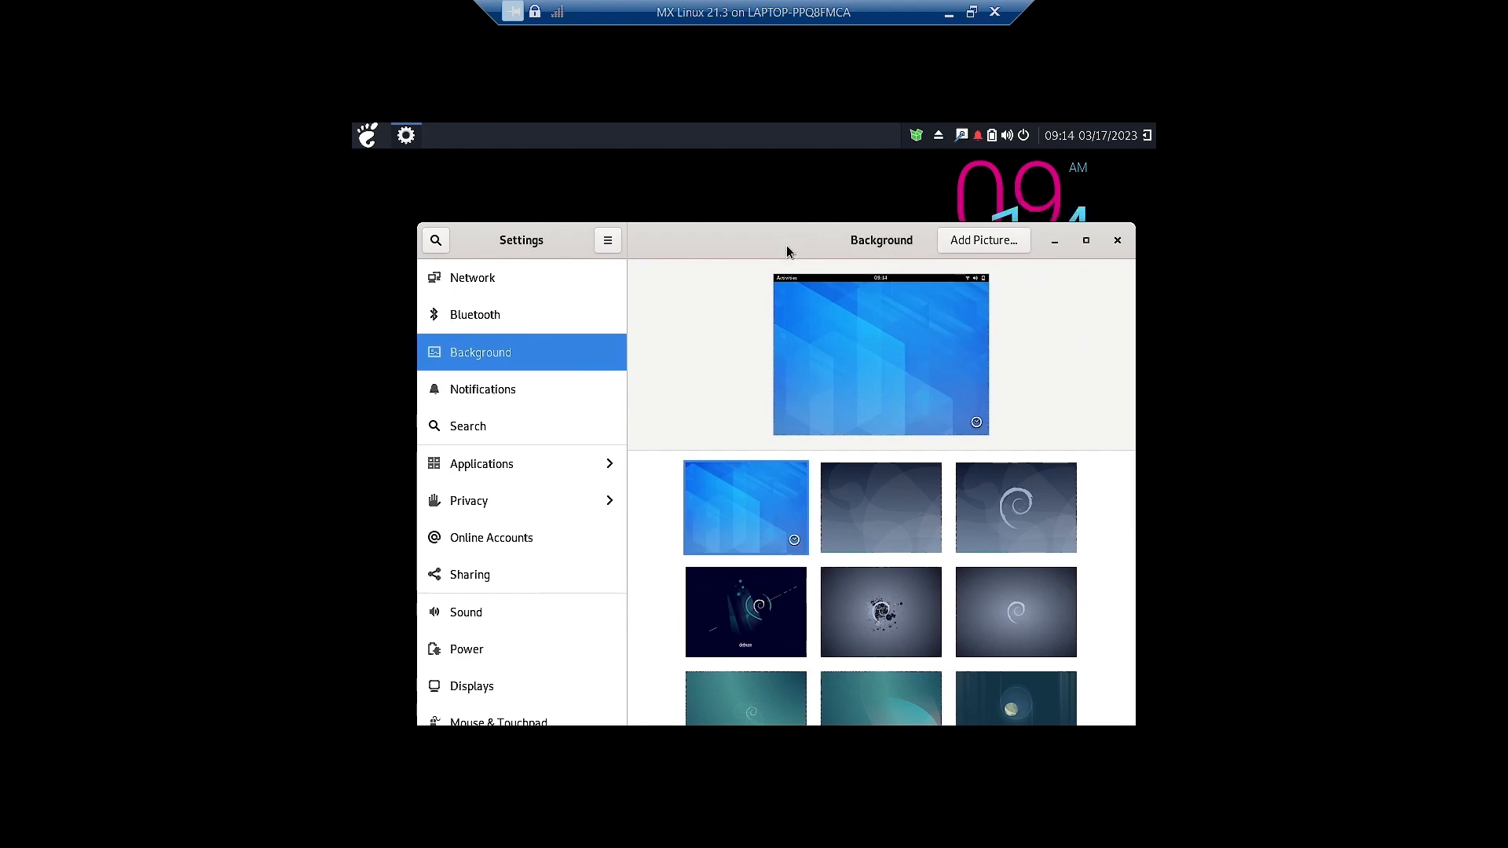
{"action": "left_click_drag", "start_coordinate": [789, 251], "coordinate": [714, 225]}
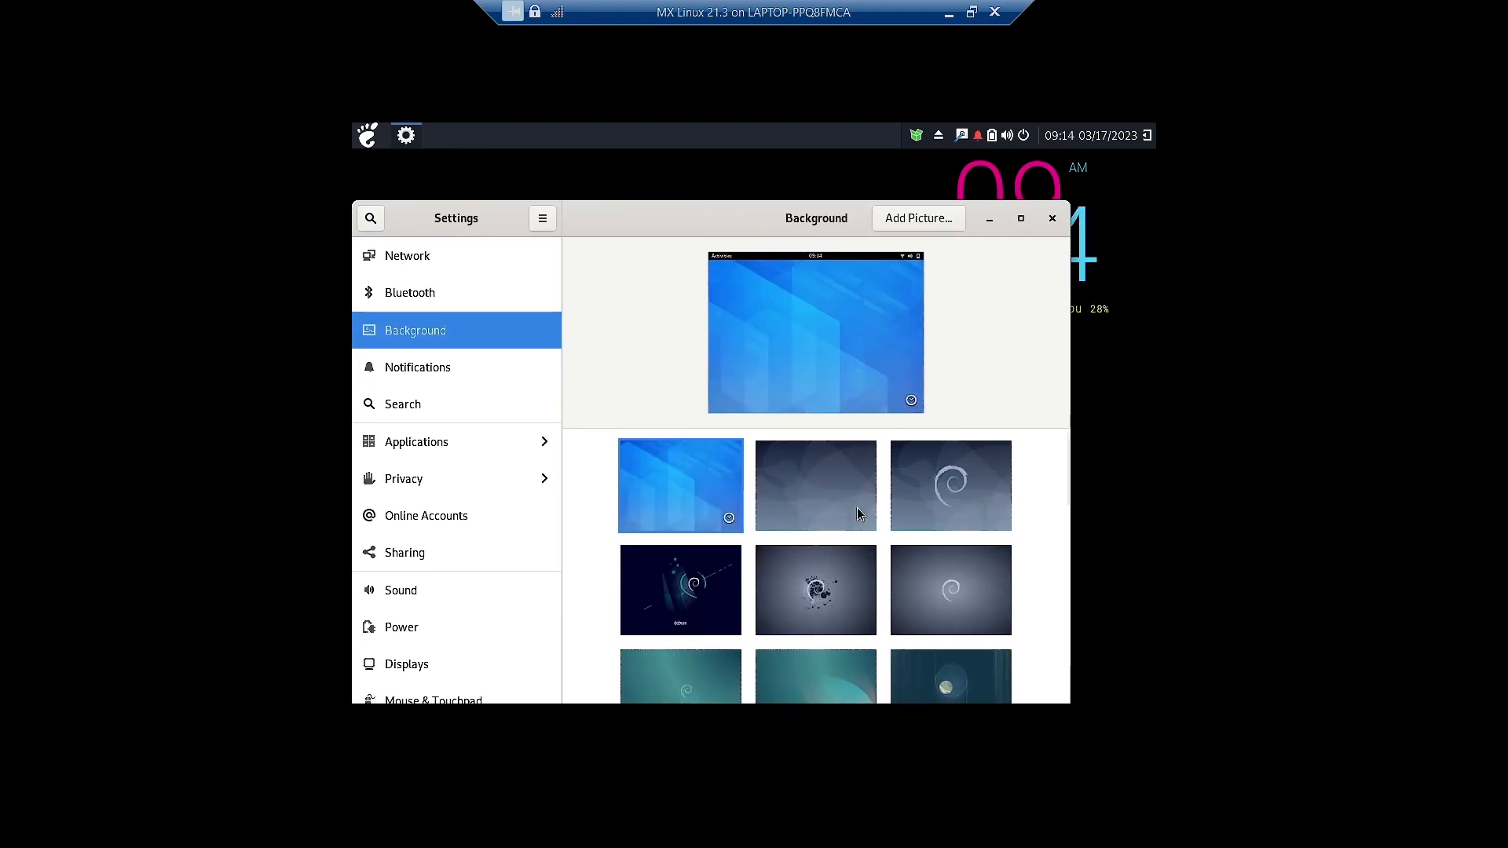
{"action": "left_click", "coordinate": [726, 593]}
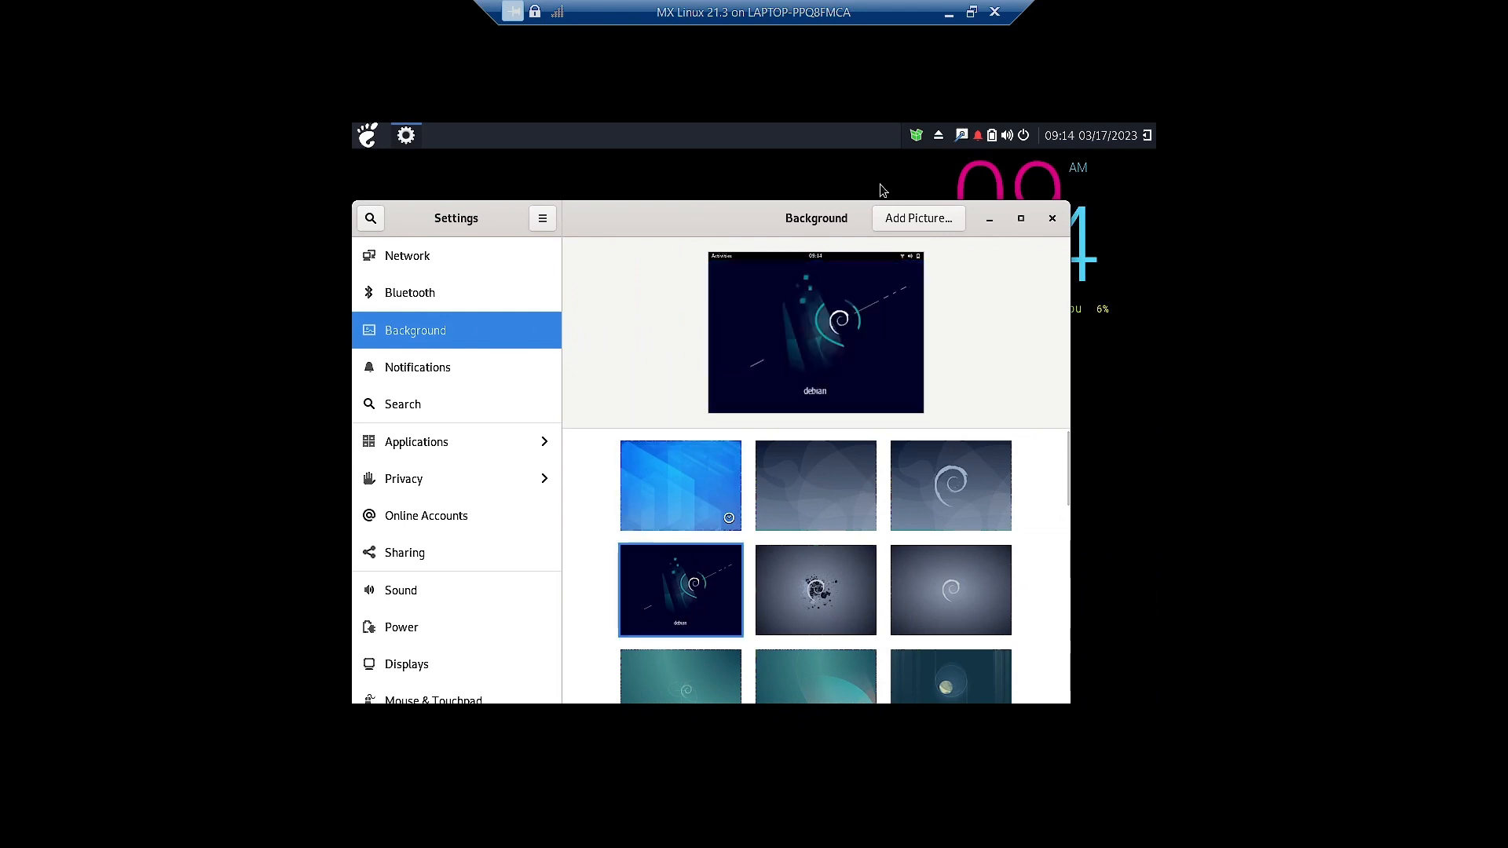
Try the dark teal Debian wallpaper with the glowing yellow swirl as desktop background and close the settings
{"action": "left_click_drag", "start_coordinate": [710, 216], "coordinate": [778, 164]}
{"action": "scroll", "coordinate": [864, 550], "scroll_direction": "down", "scroll_amount": 3}
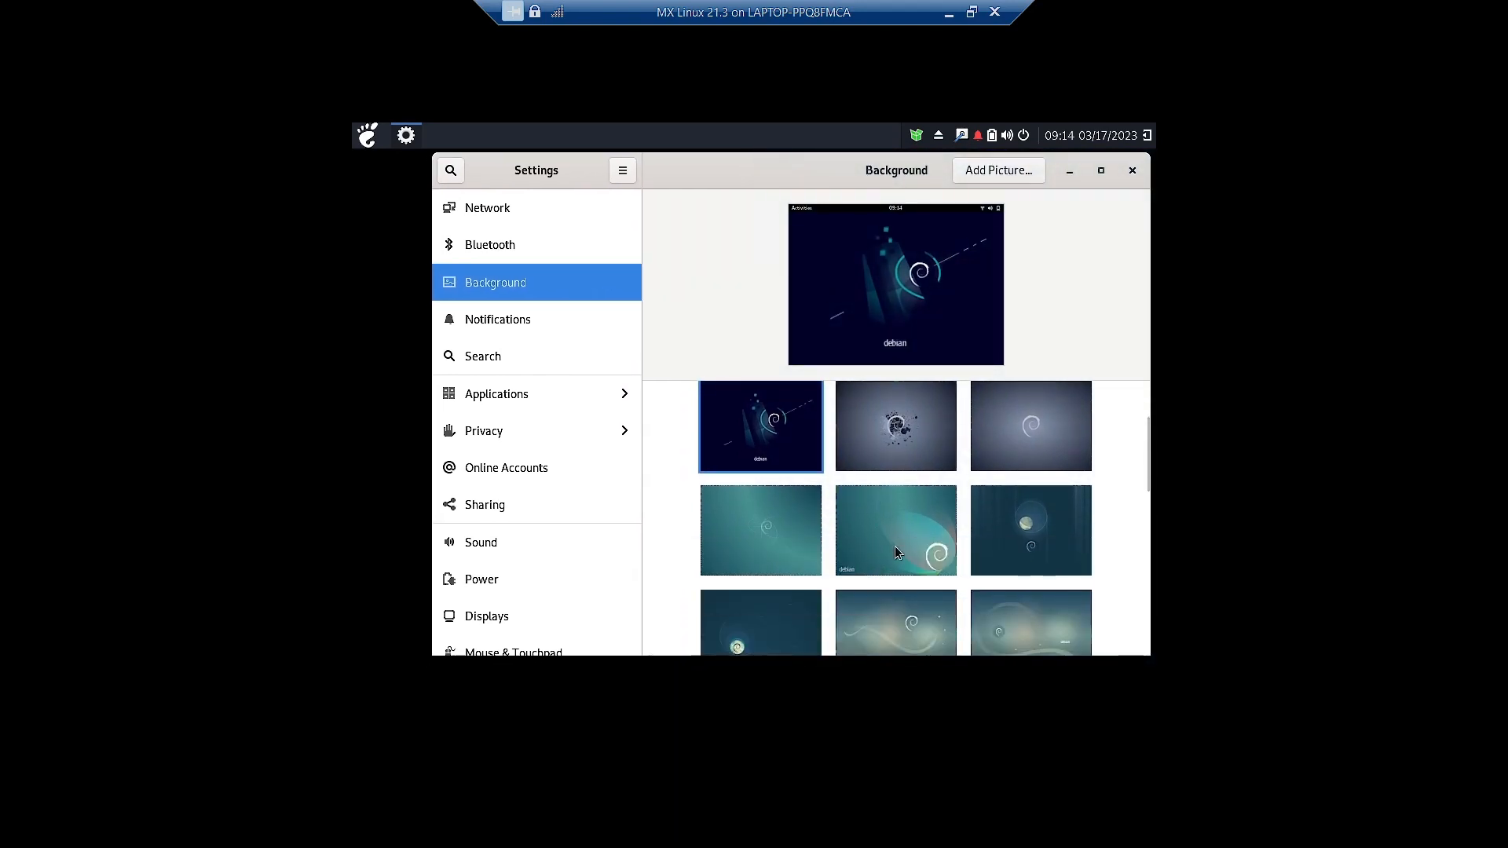
{"action": "scroll", "coordinate": [762, 620], "scroll_direction": "down", "scroll_amount": 1}
{"action": "left_click", "coordinate": [757, 577]}
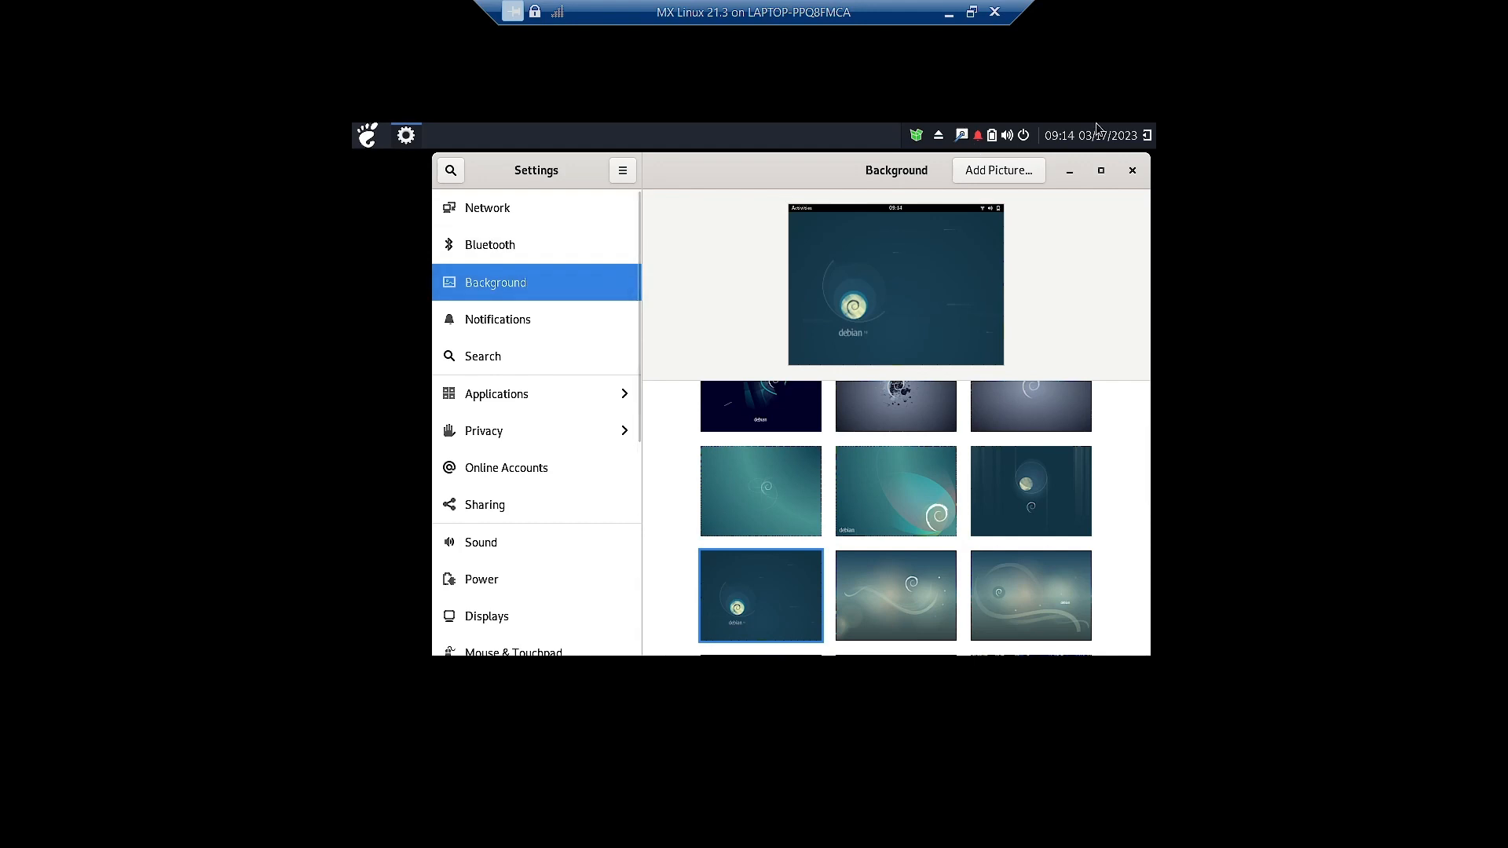
{"action": "left_click", "coordinate": [1133, 170]}
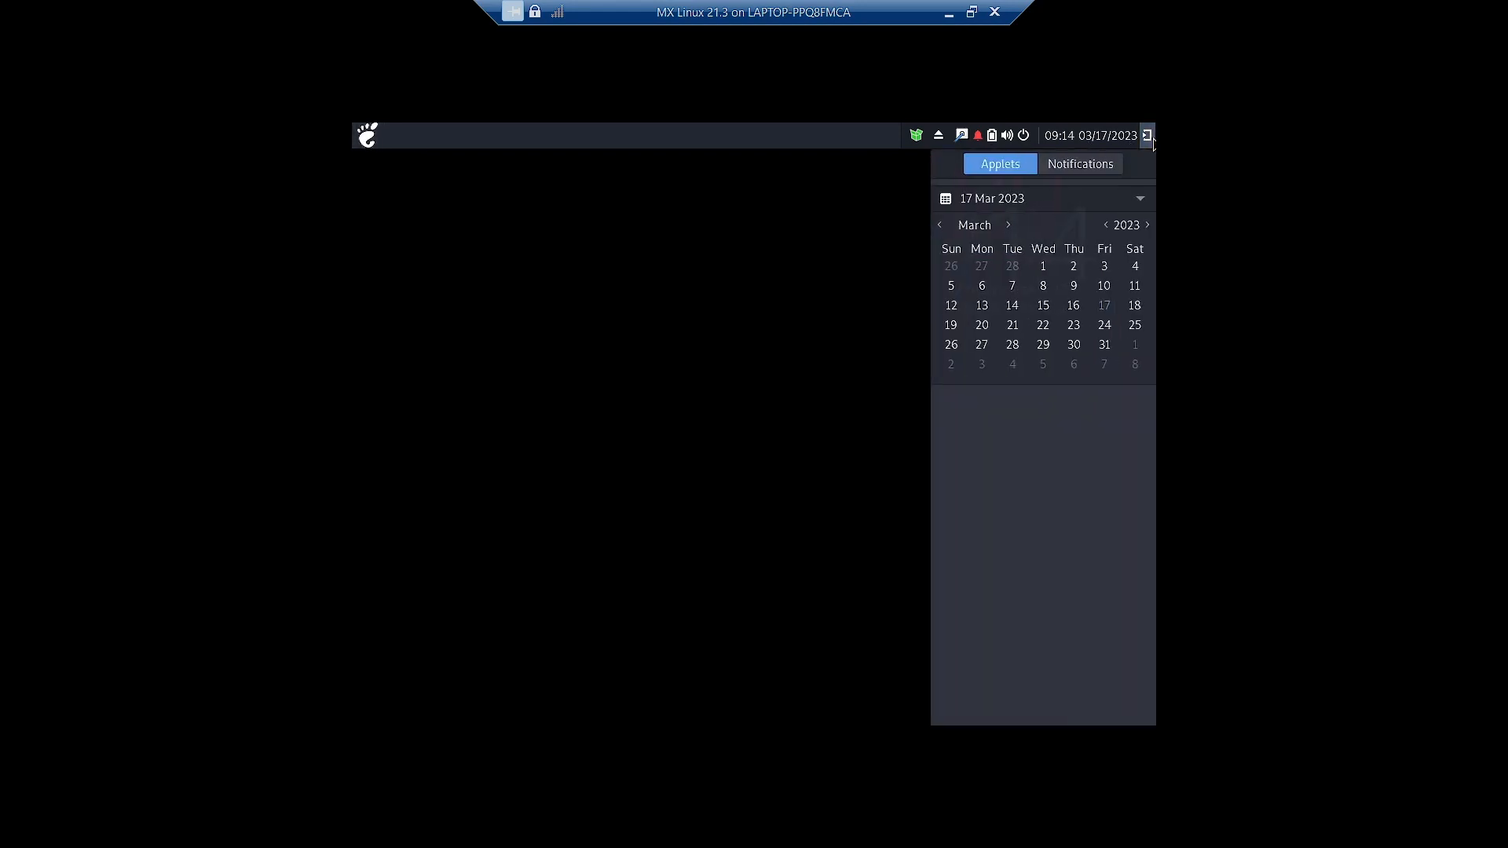
{"action": "left_click", "coordinate": [360, 145]}
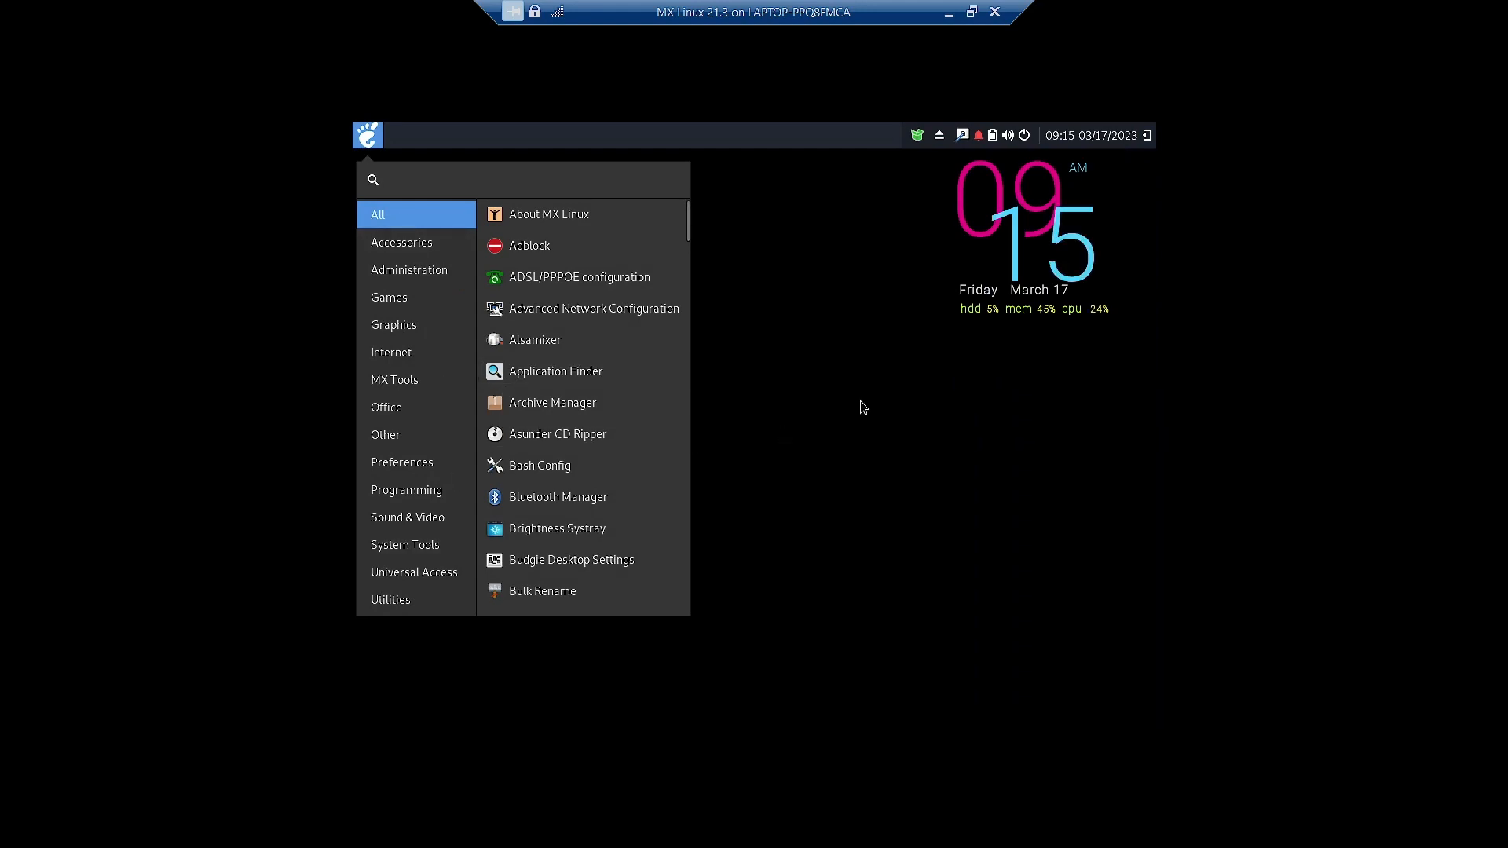
{"action": "left_click", "coordinate": [865, 374]}
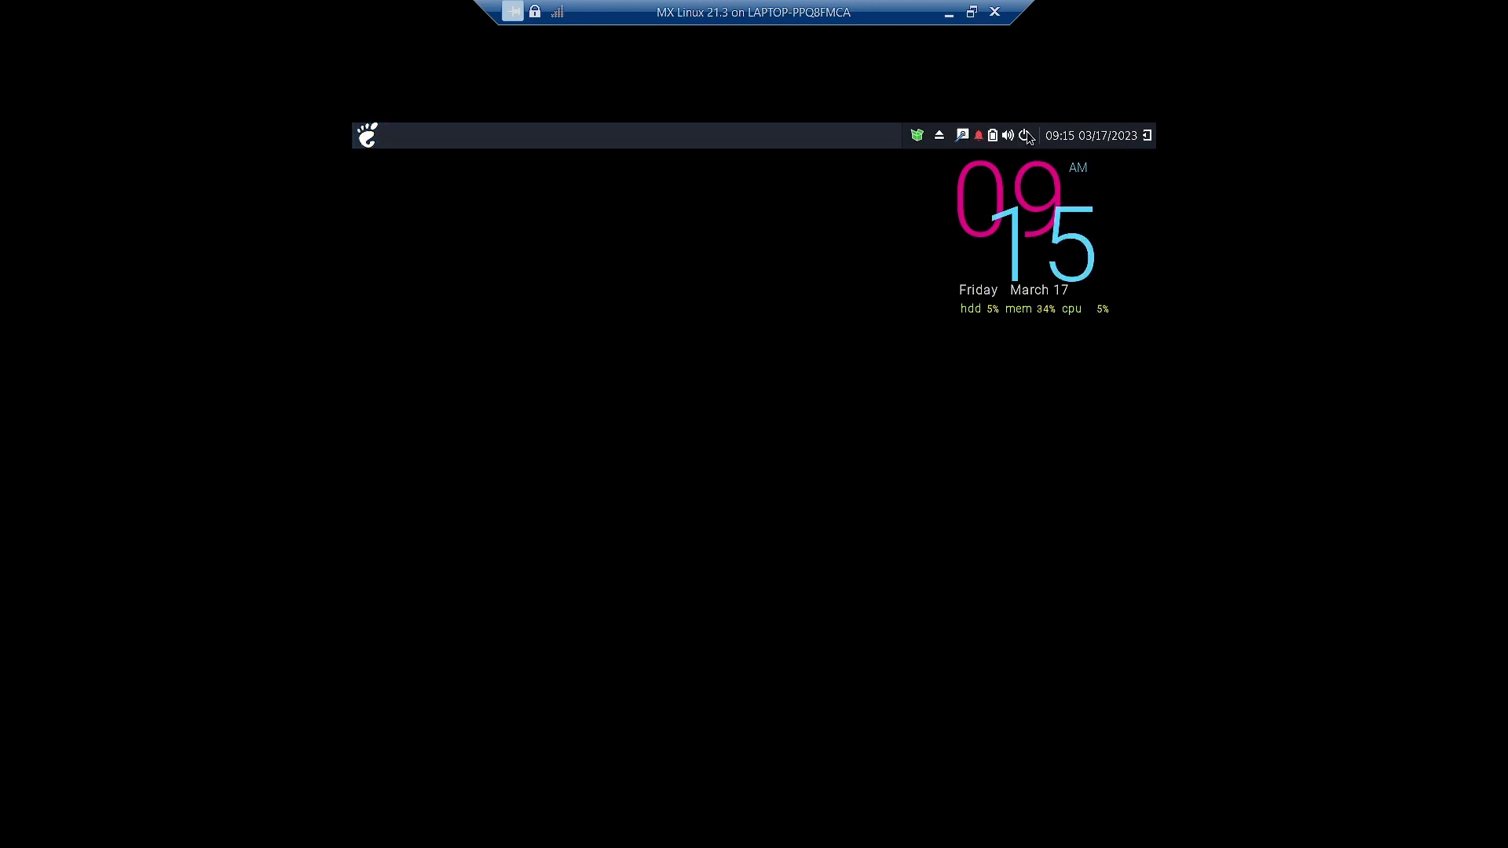
Restart the virtual machine and boot it from the GRUB boot loader
{"action": "left_click", "coordinate": [1026, 135]}
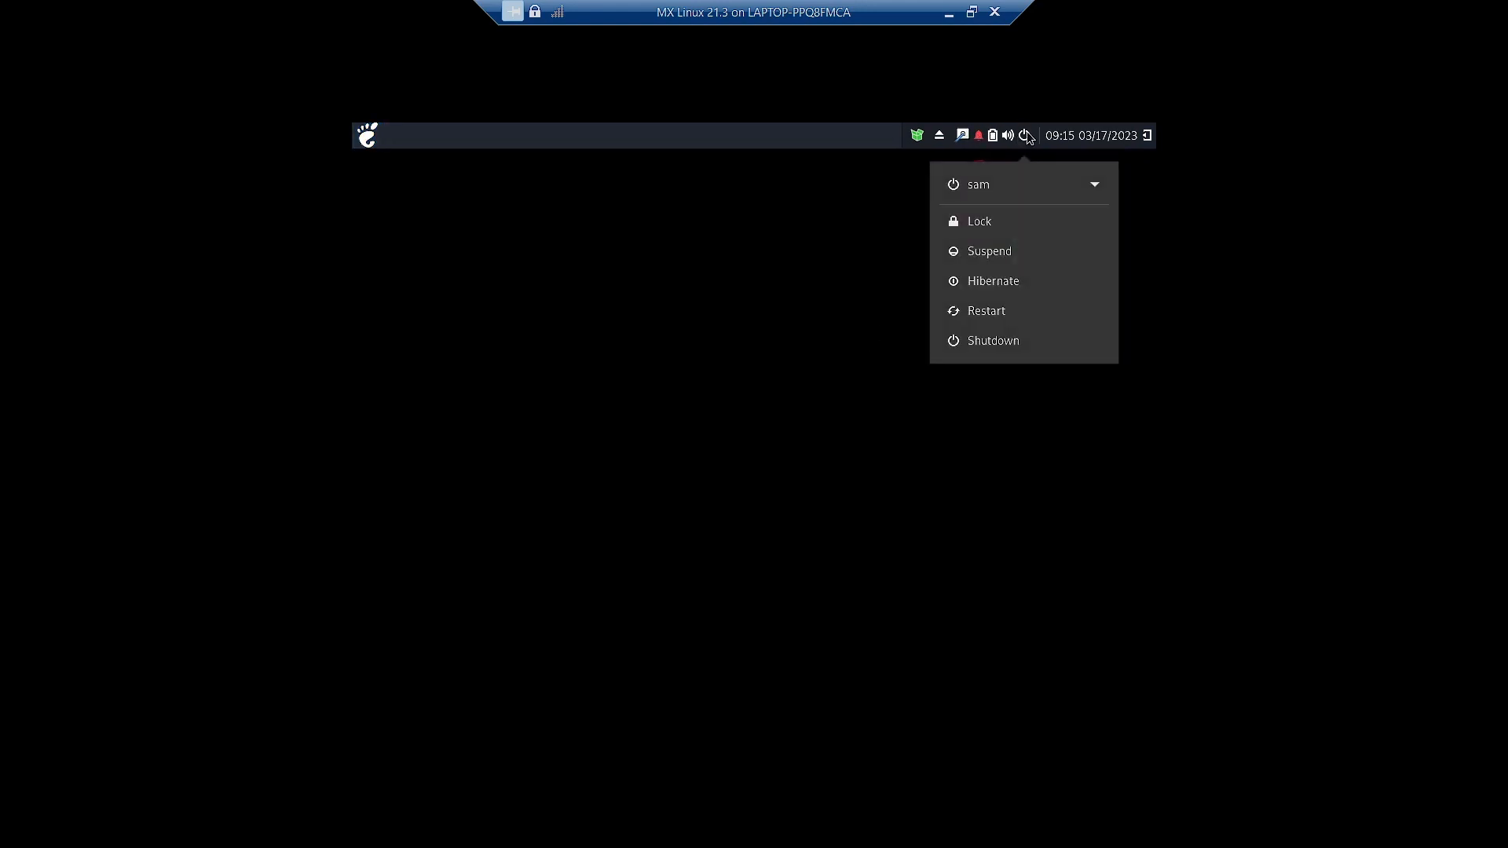
{"action": "left_click", "coordinate": [986, 313]}
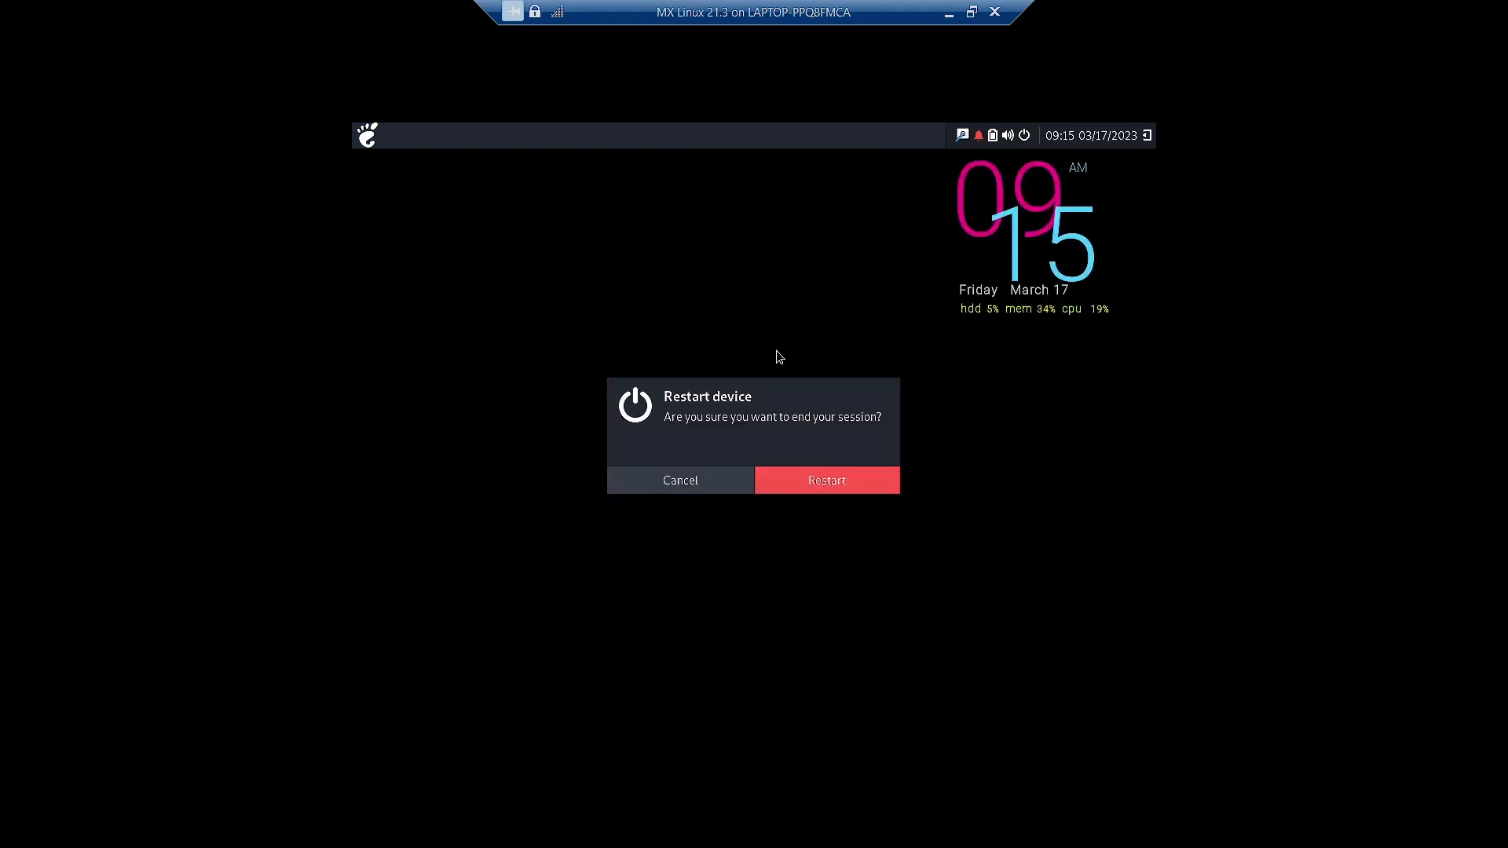
{"action": "left_click", "coordinate": [813, 479]}
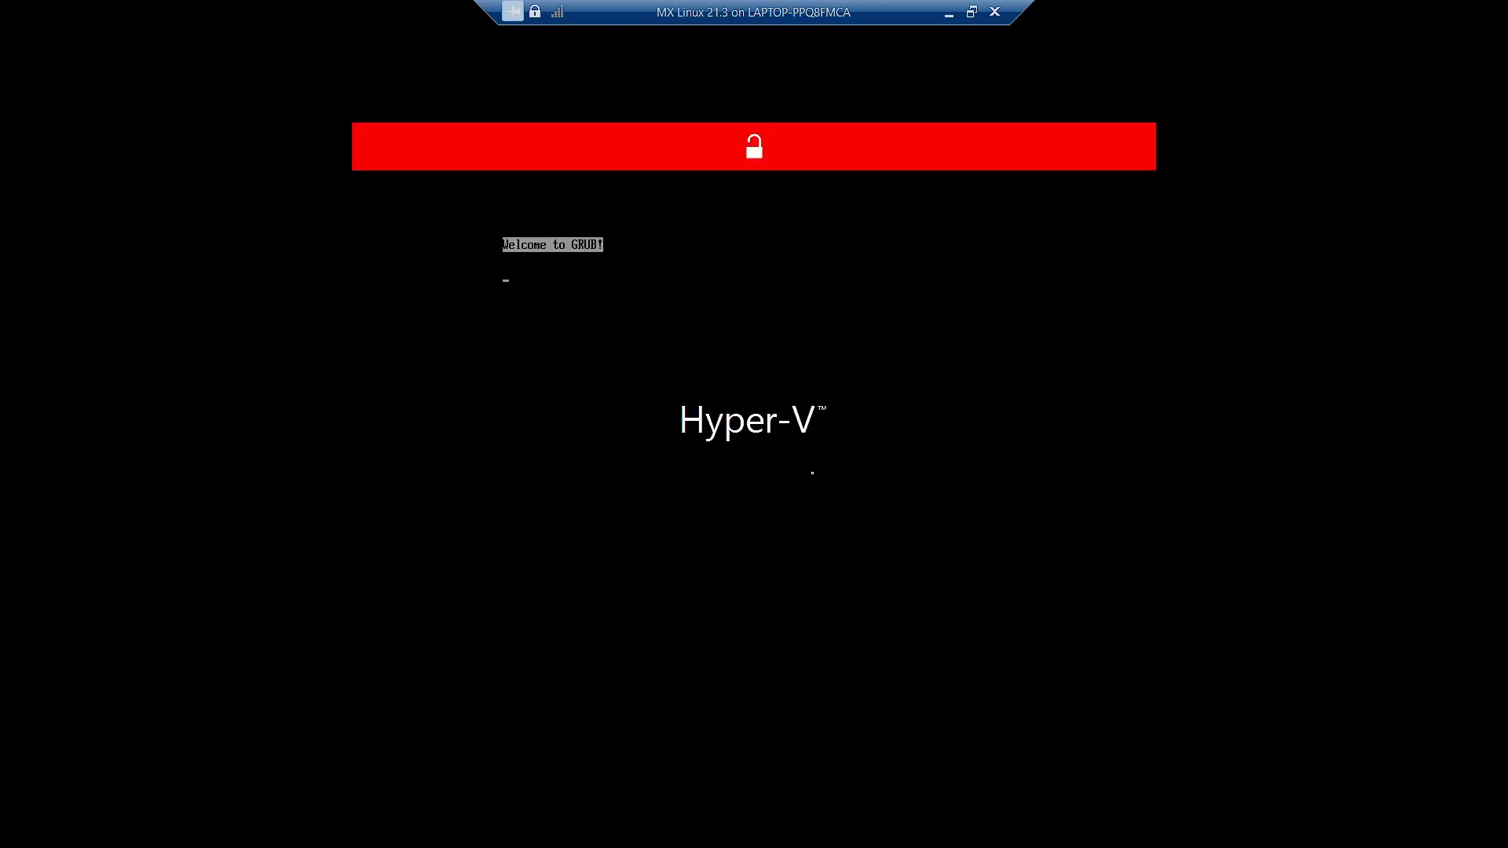
{"action": "key", "text": "Return"}
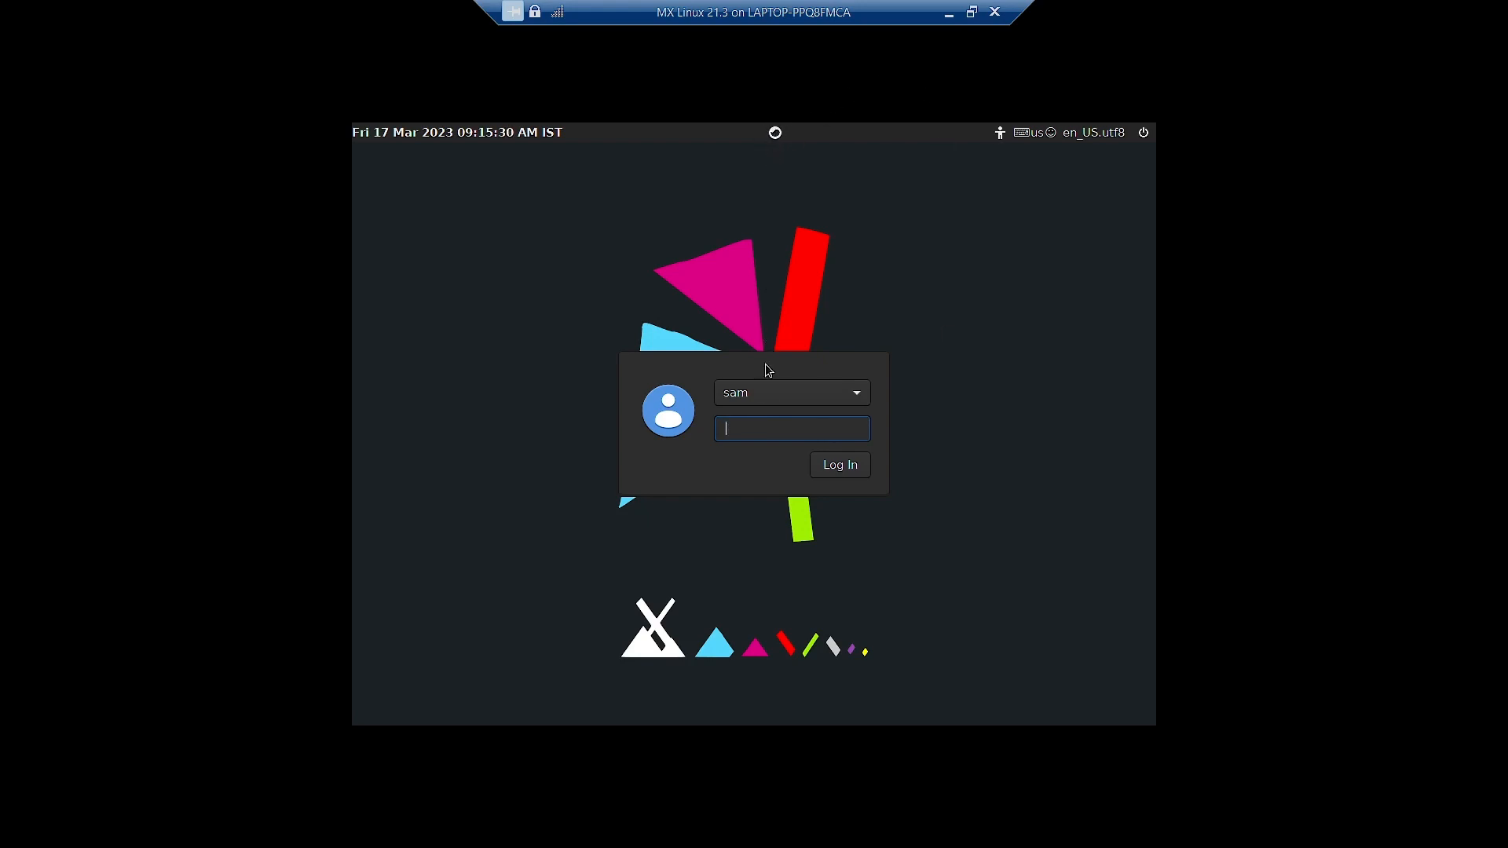
Log in to the desktop with the account password and dismiss the network connection notification
{"action": "type", "text": "••••"}
{"action": "key", "text": "Return"}
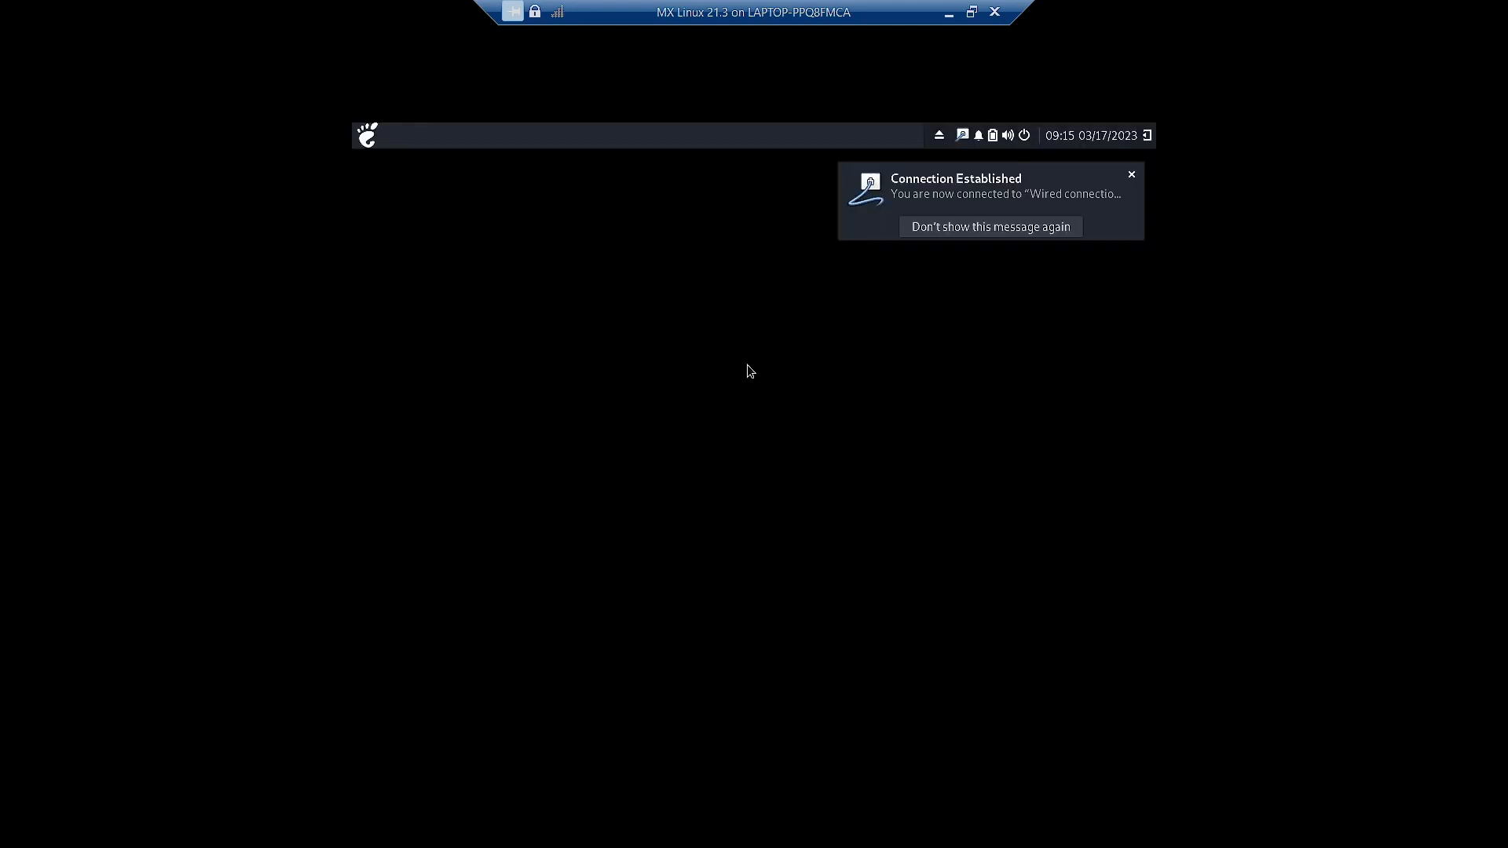
{"action": "left_click", "coordinate": [1131, 175]}
Look through the Desktop and Style pages of Budgie Desktop Settings and the list of icon themes, and close the window
{"action": "right_click", "coordinate": [638, 322]}
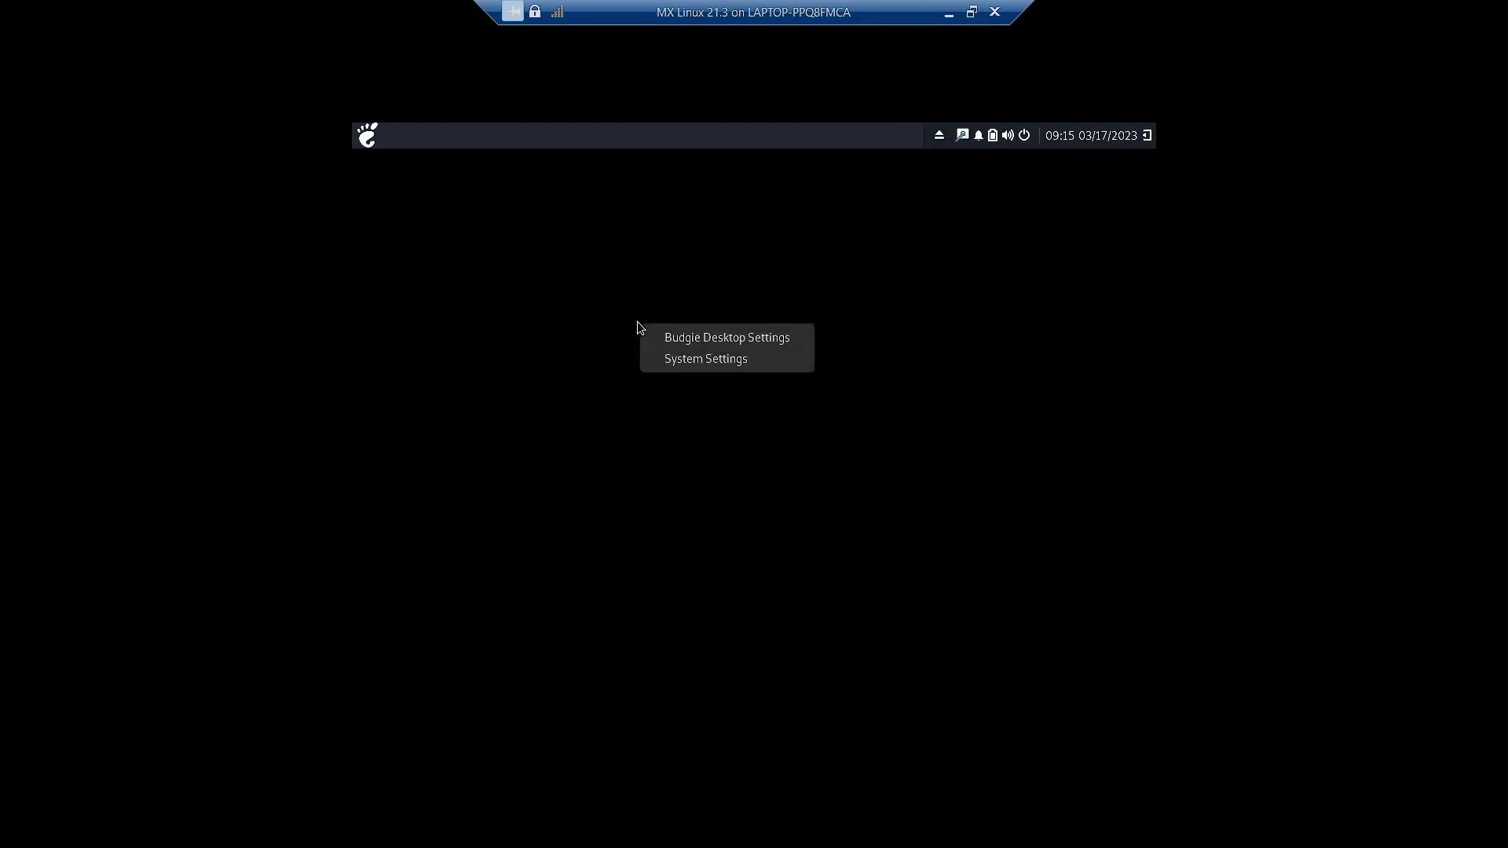
{"action": "left_click", "coordinate": [673, 337]}
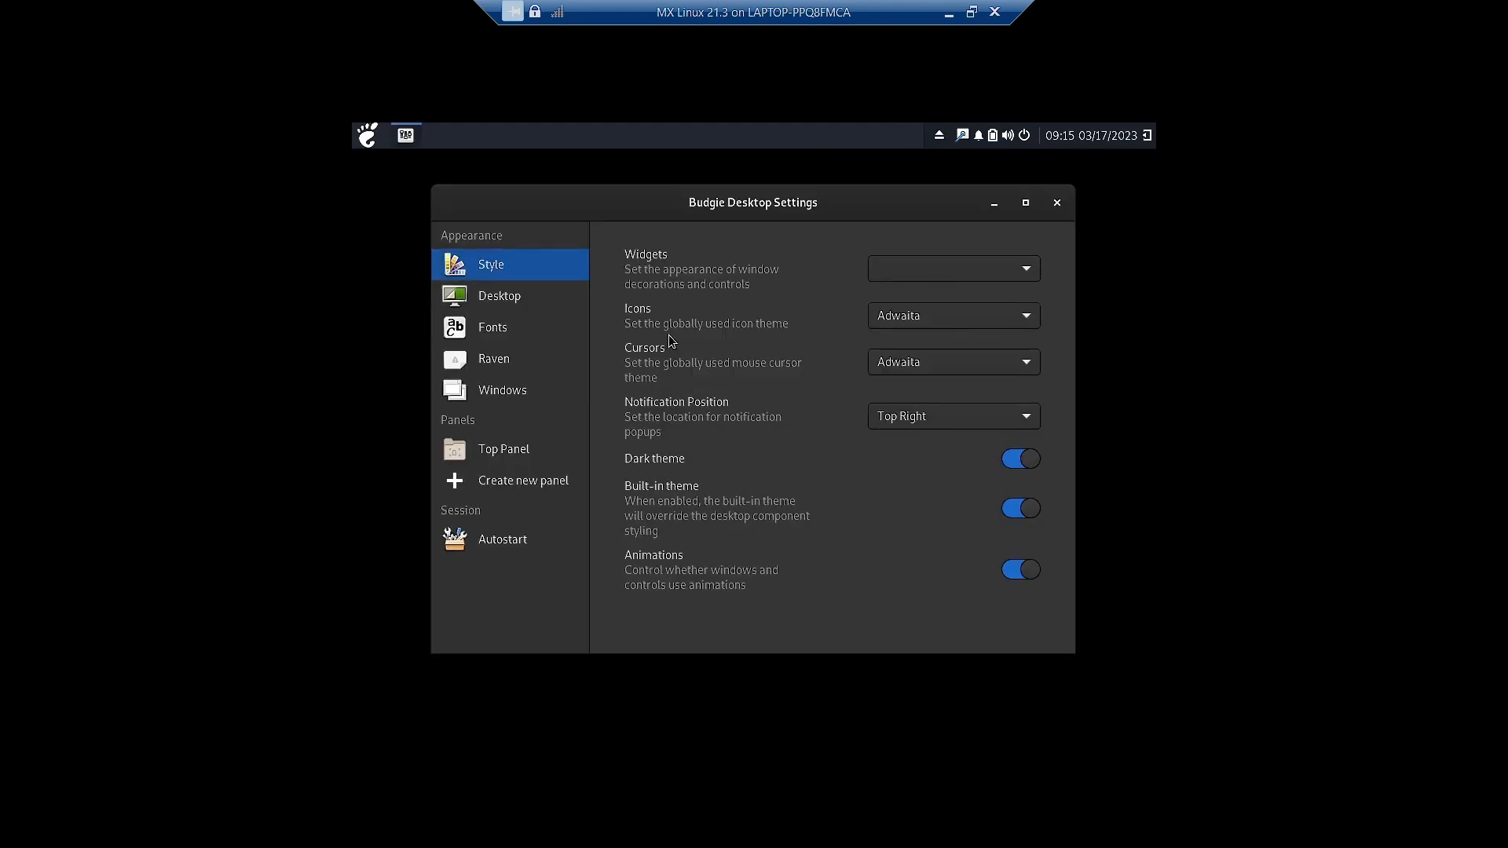
{"action": "left_click", "coordinate": [507, 308]}
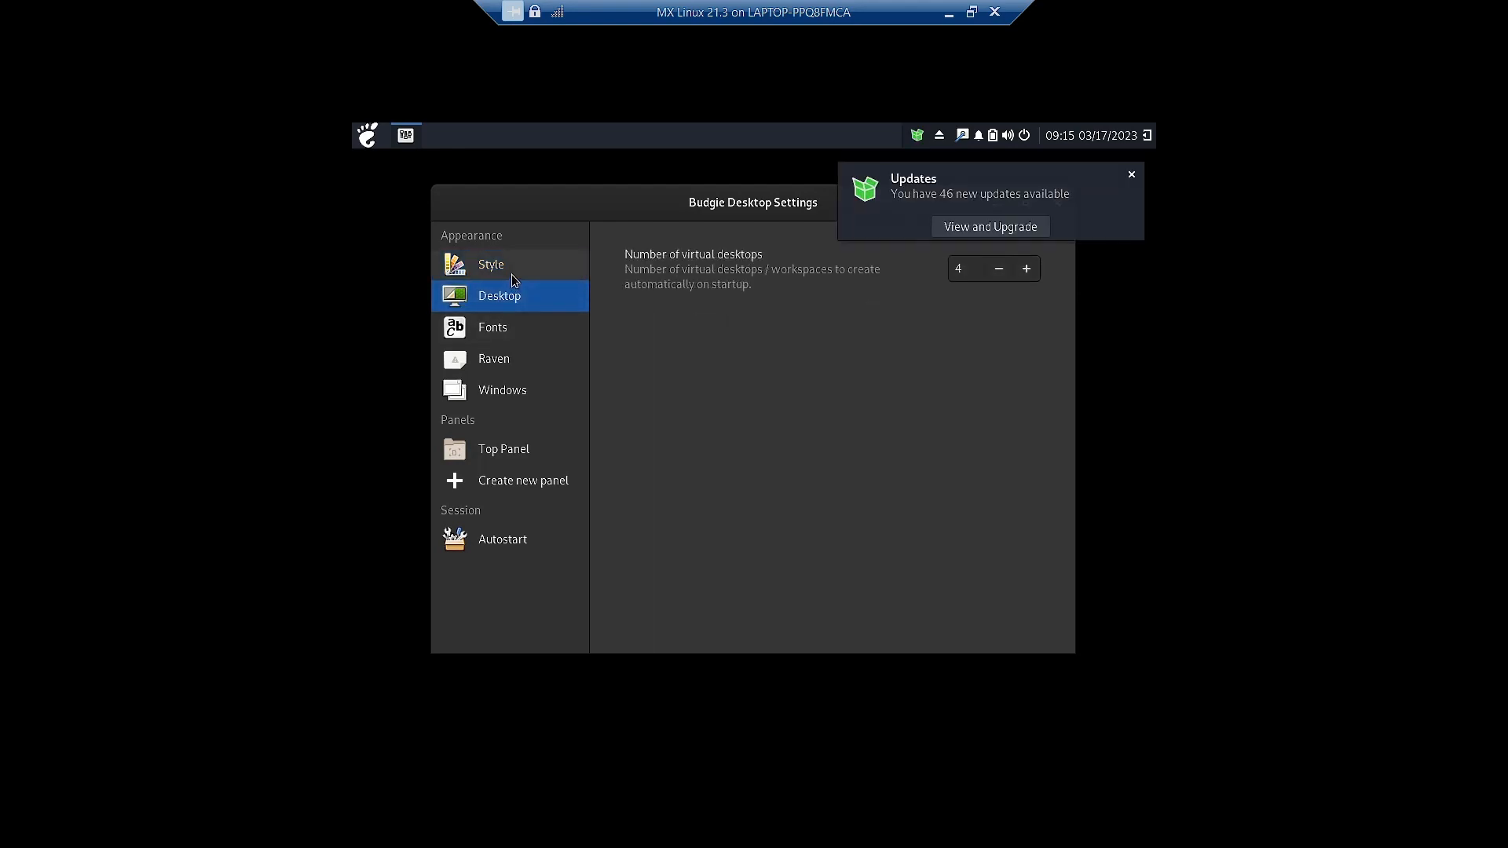
{"action": "left_click", "coordinate": [511, 275]}
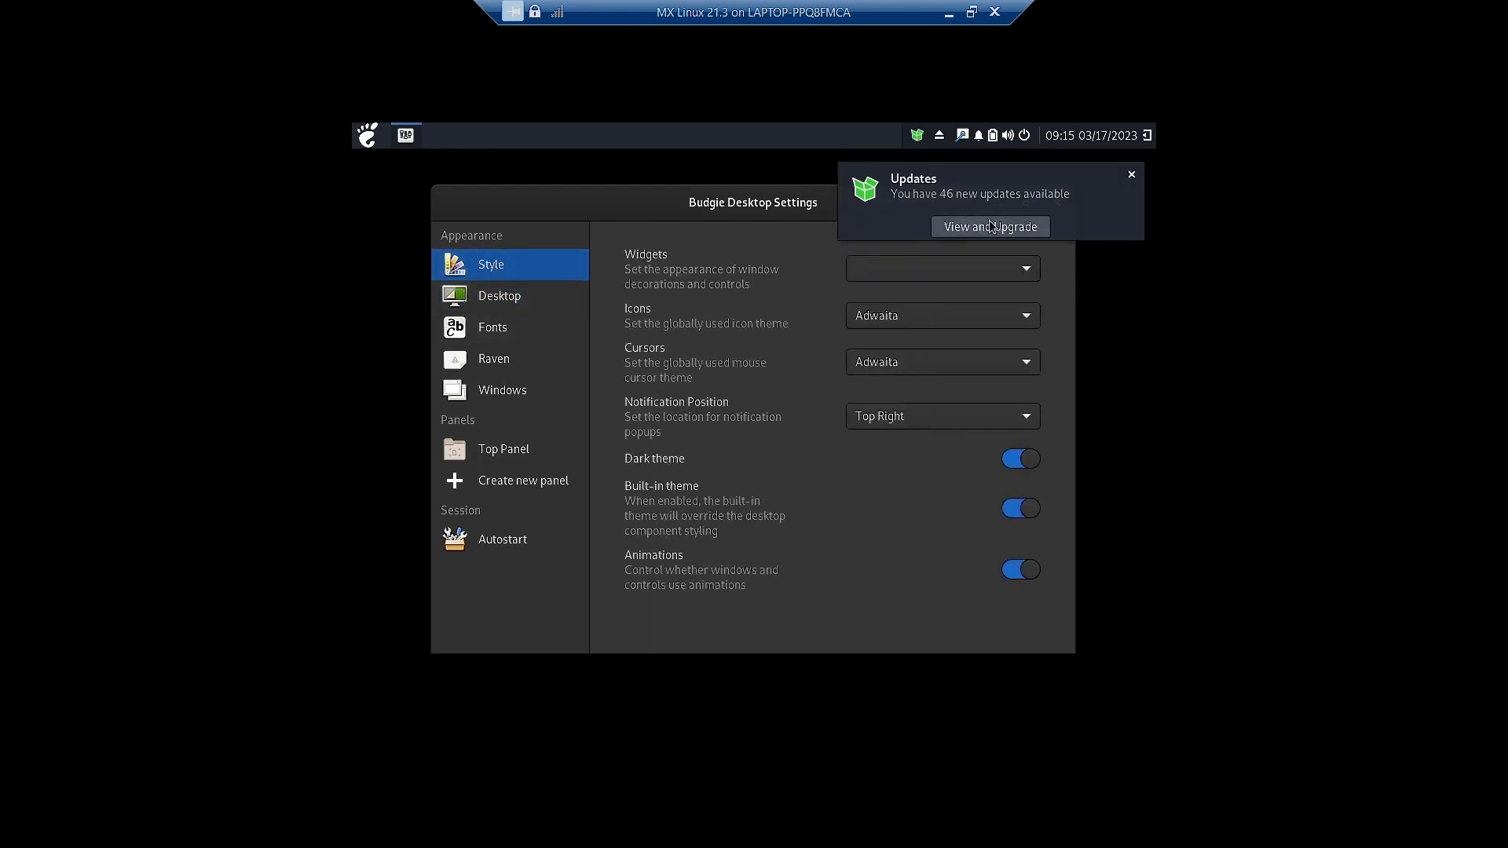
{"action": "left_click", "coordinate": [898, 317]}
{"action": "left_click", "coordinate": [900, 319]}
{"action": "left_click", "coordinate": [899, 316]}
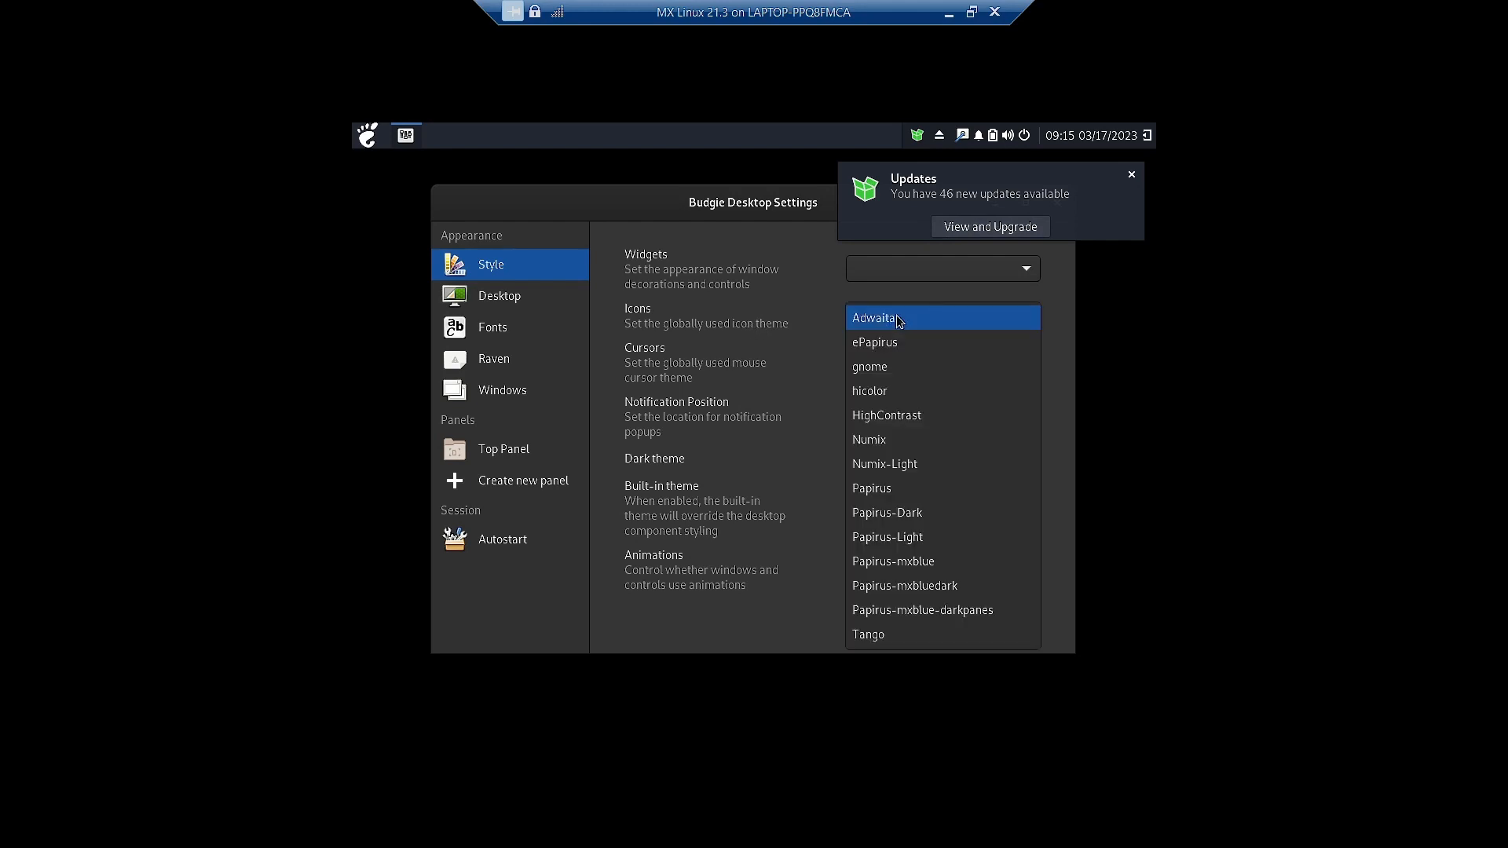
{"action": "left_click", "coordinate": [900, 317]}
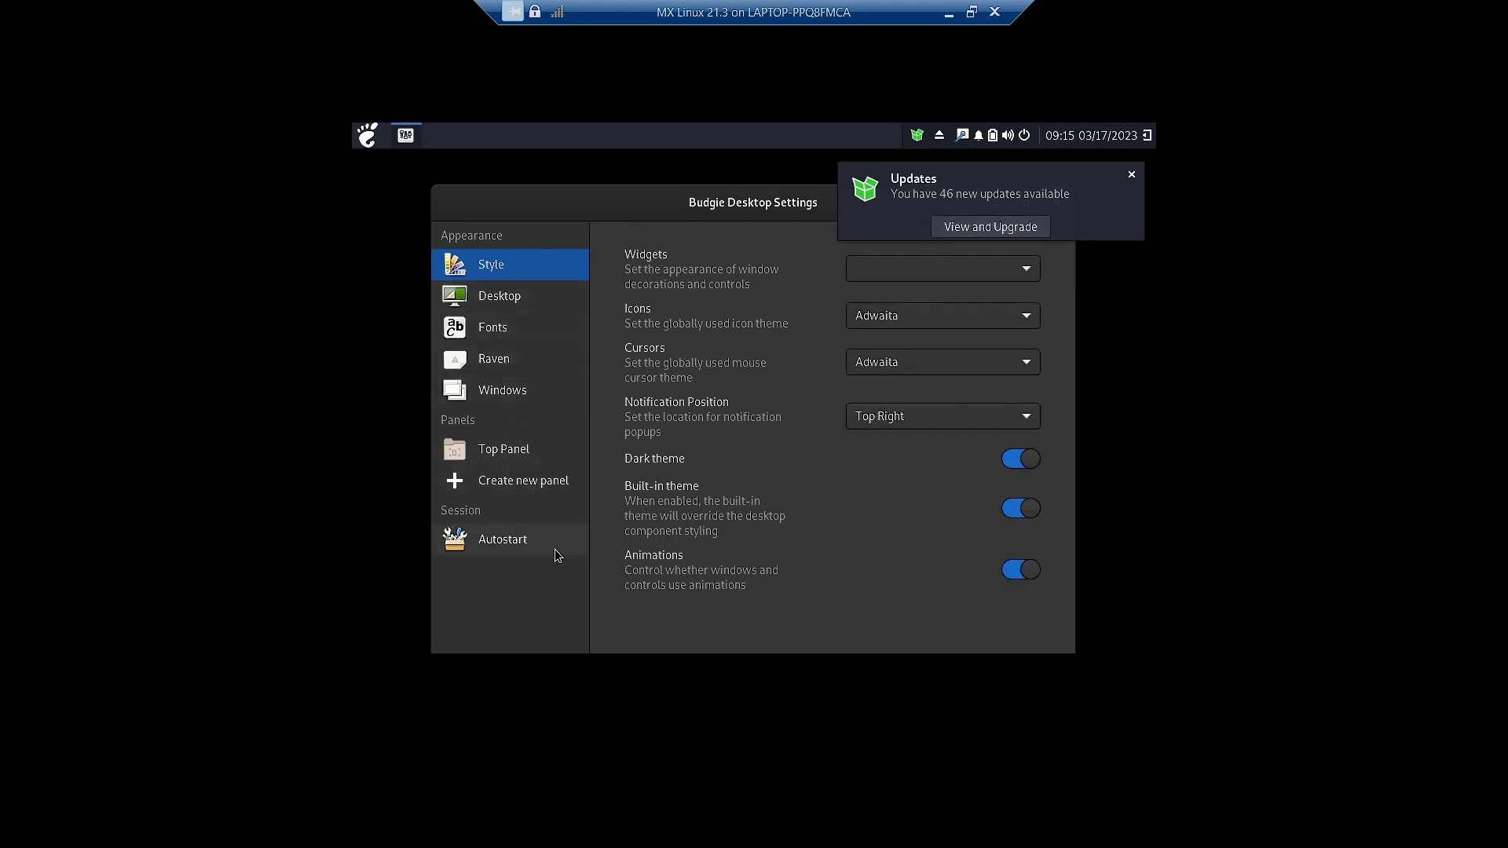
{"action": "left_click_drag", "start_coordinate": [637, 220], "coordinate": [569, 328]}
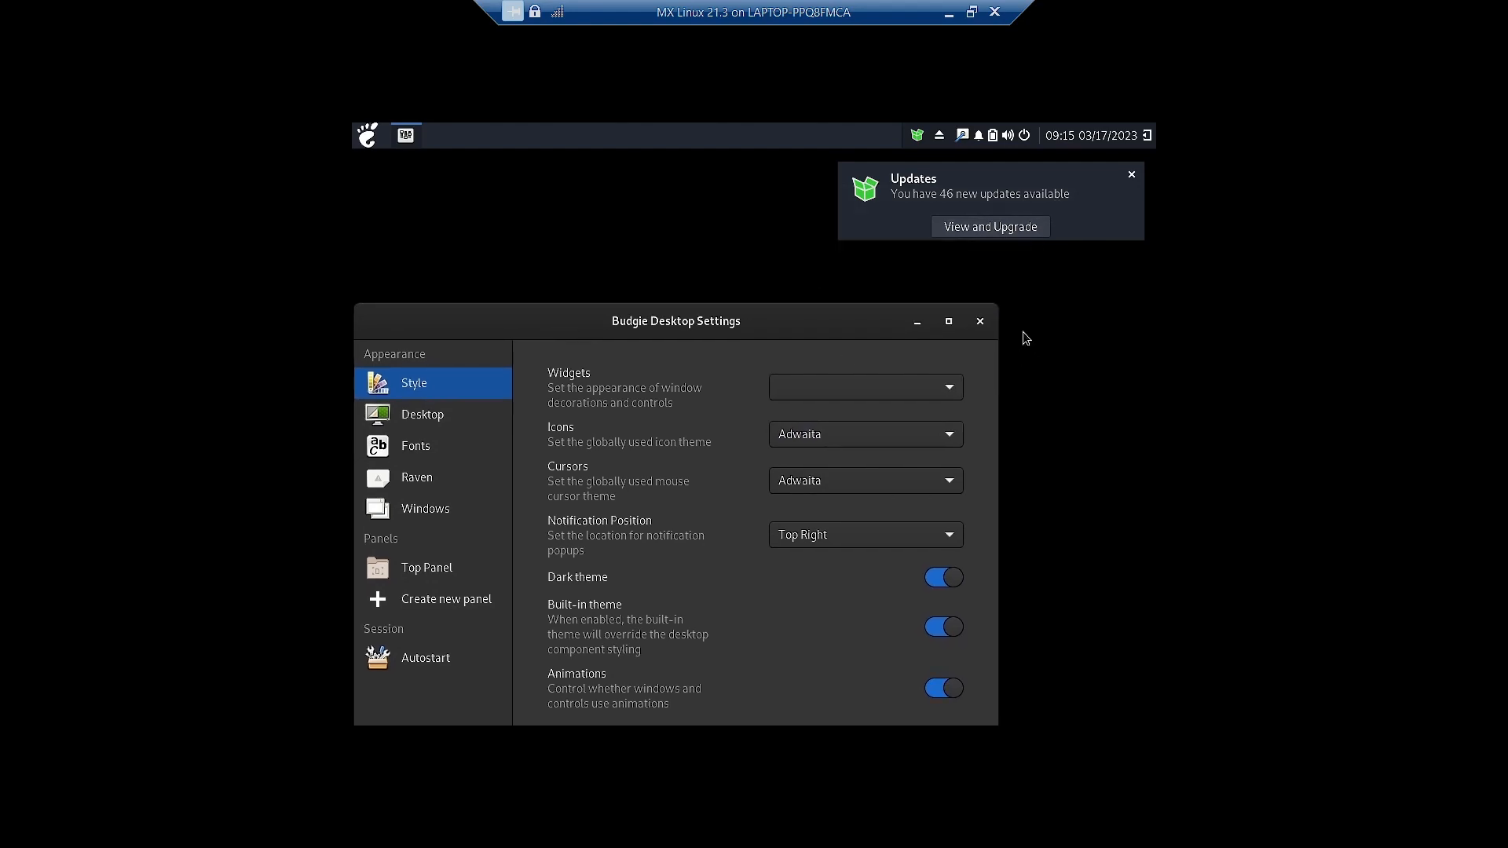
{"action": "left_click", "coordinate": [983, 331]}
Start the full upgrade from the updates notification, authorize it with the sudo password, and answer y to continue
{"action": "left_click", "coordinate": [1004, 229]}
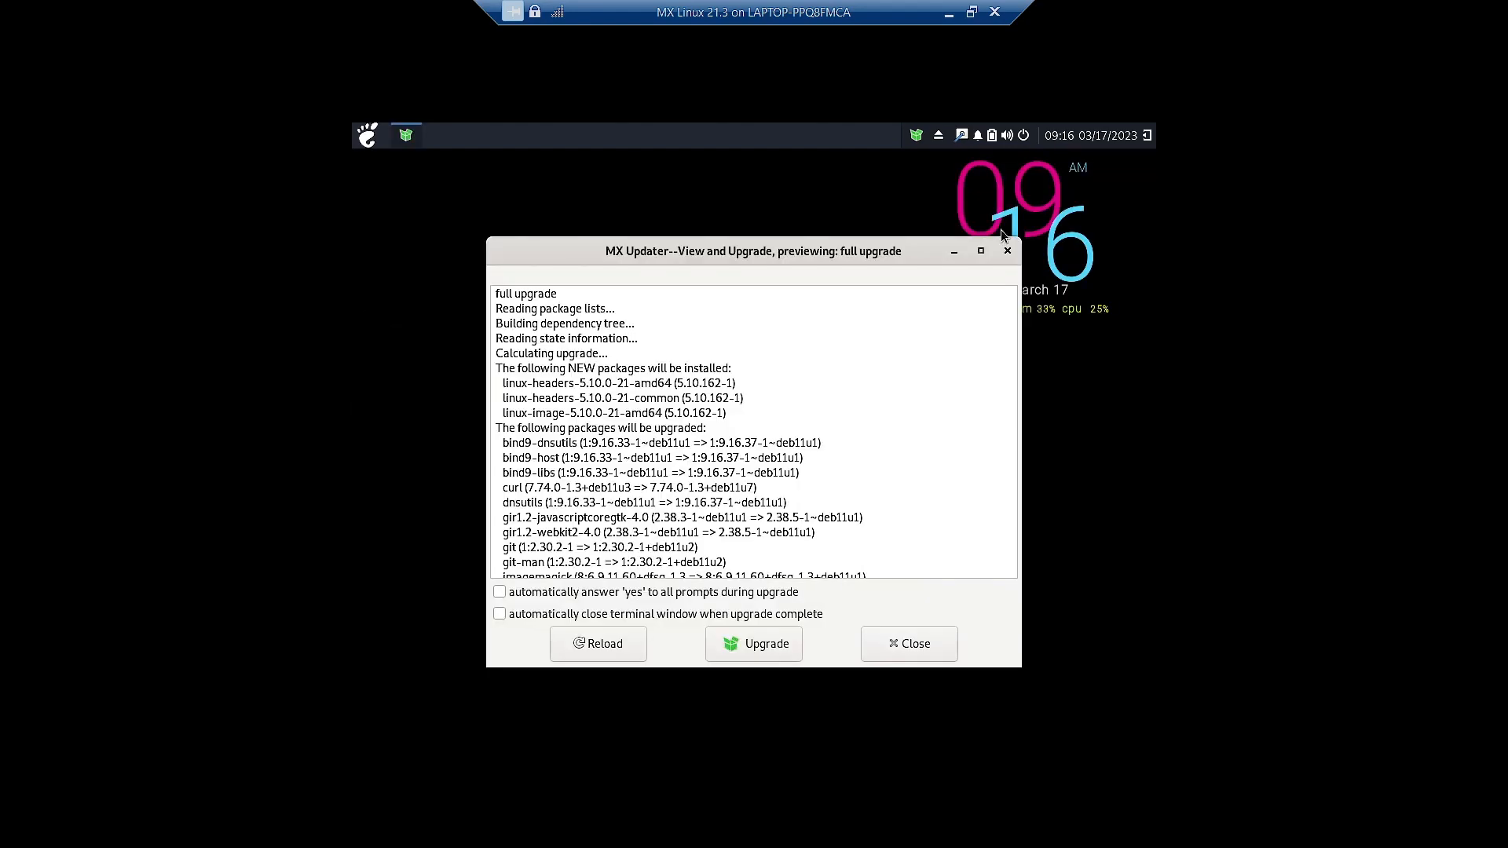
{"action": "left_click", "coordinate": [766, 644]}
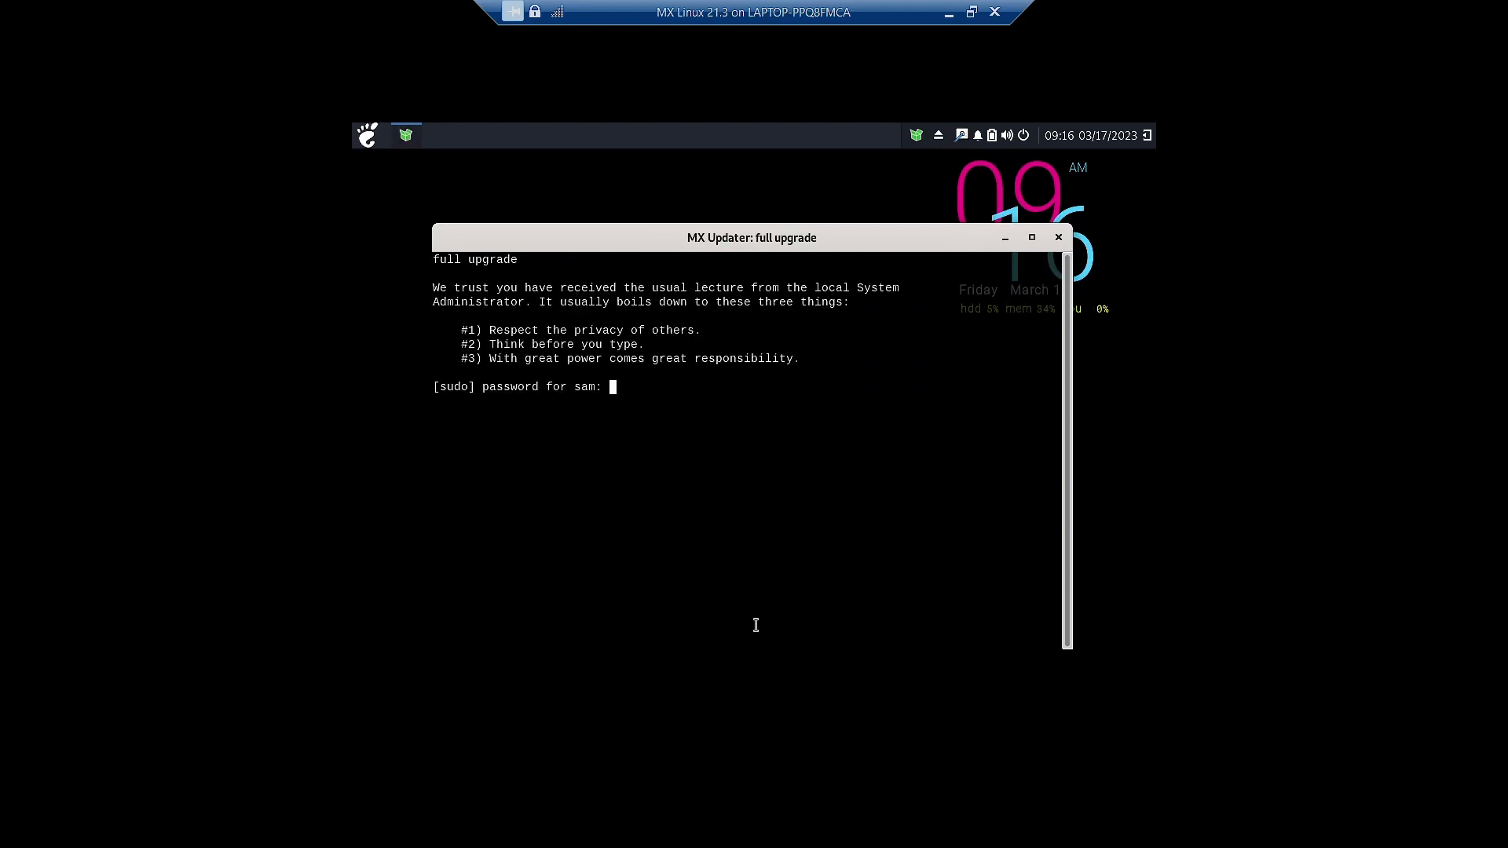
{"action": "key", "text": "Return"}
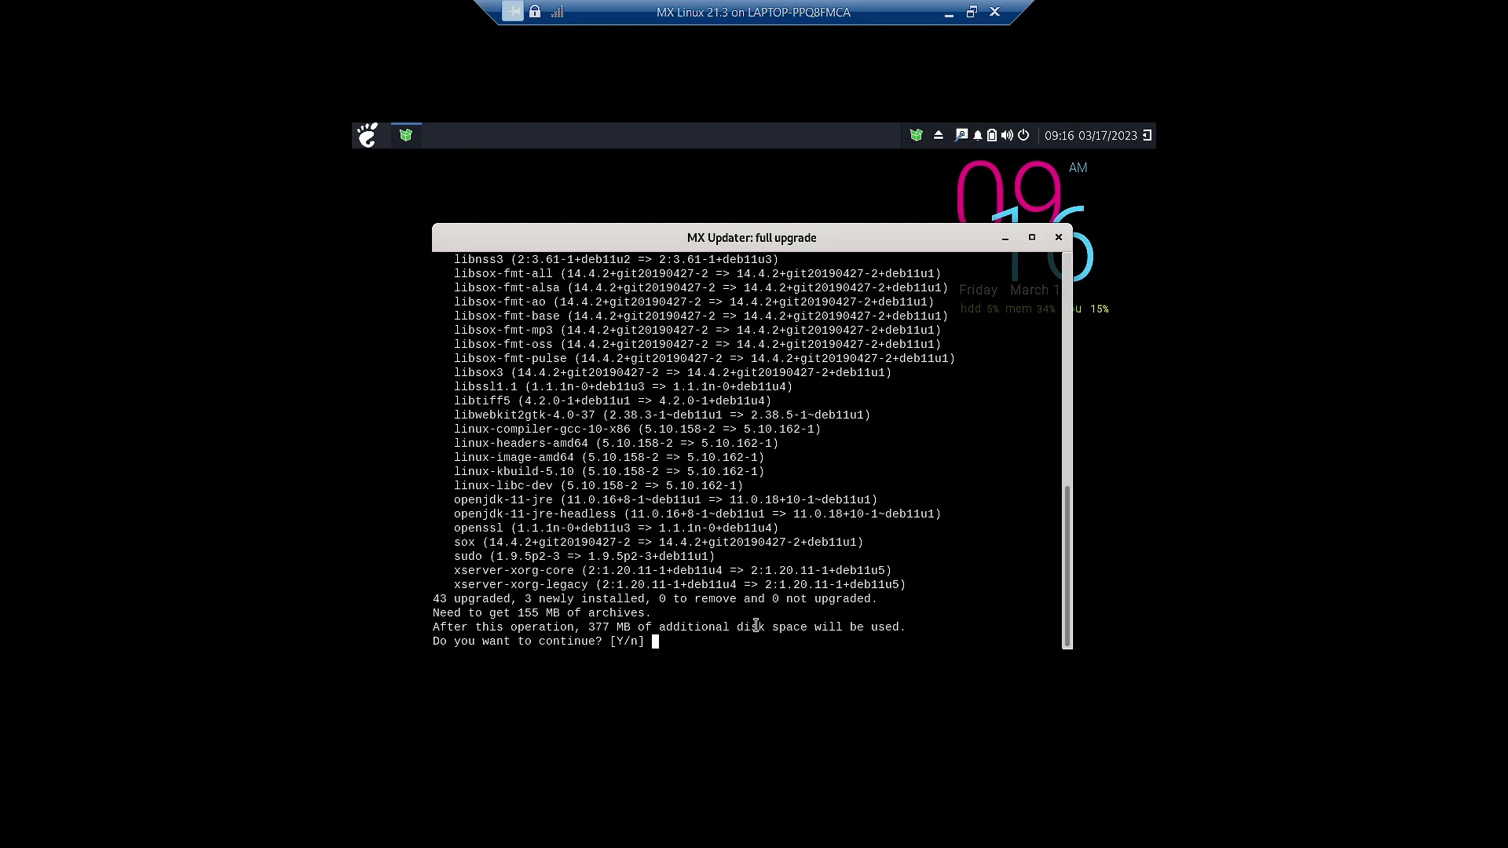
{"action": "type", "text": "y"}
{"action": "key", "text": "Return"}
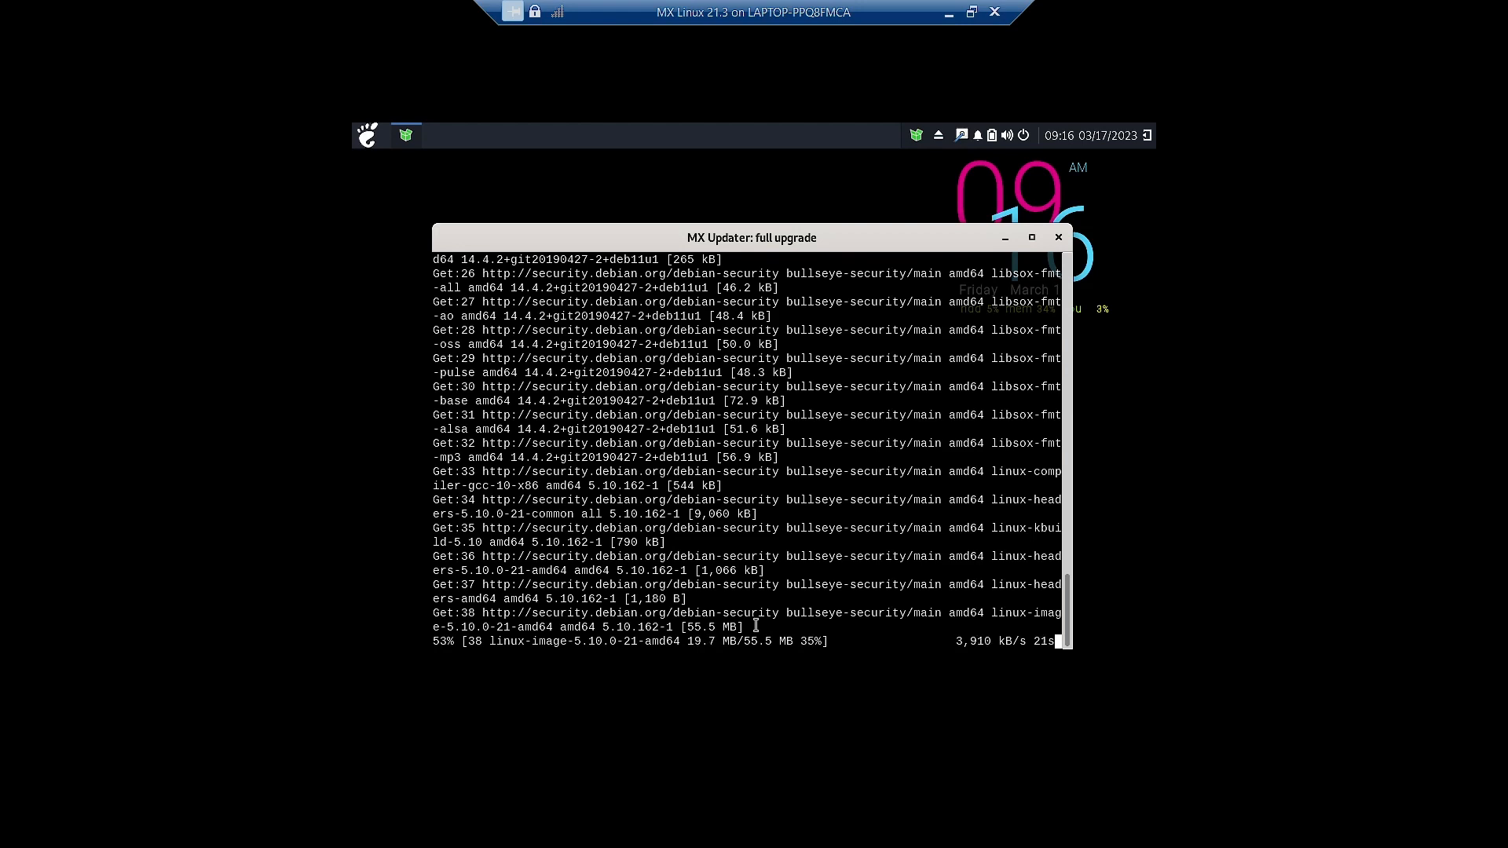
Set the multicoloured abstract painting as the desktop background in the system settings
{"action": "right_click", "coordinate": [719, 170]}
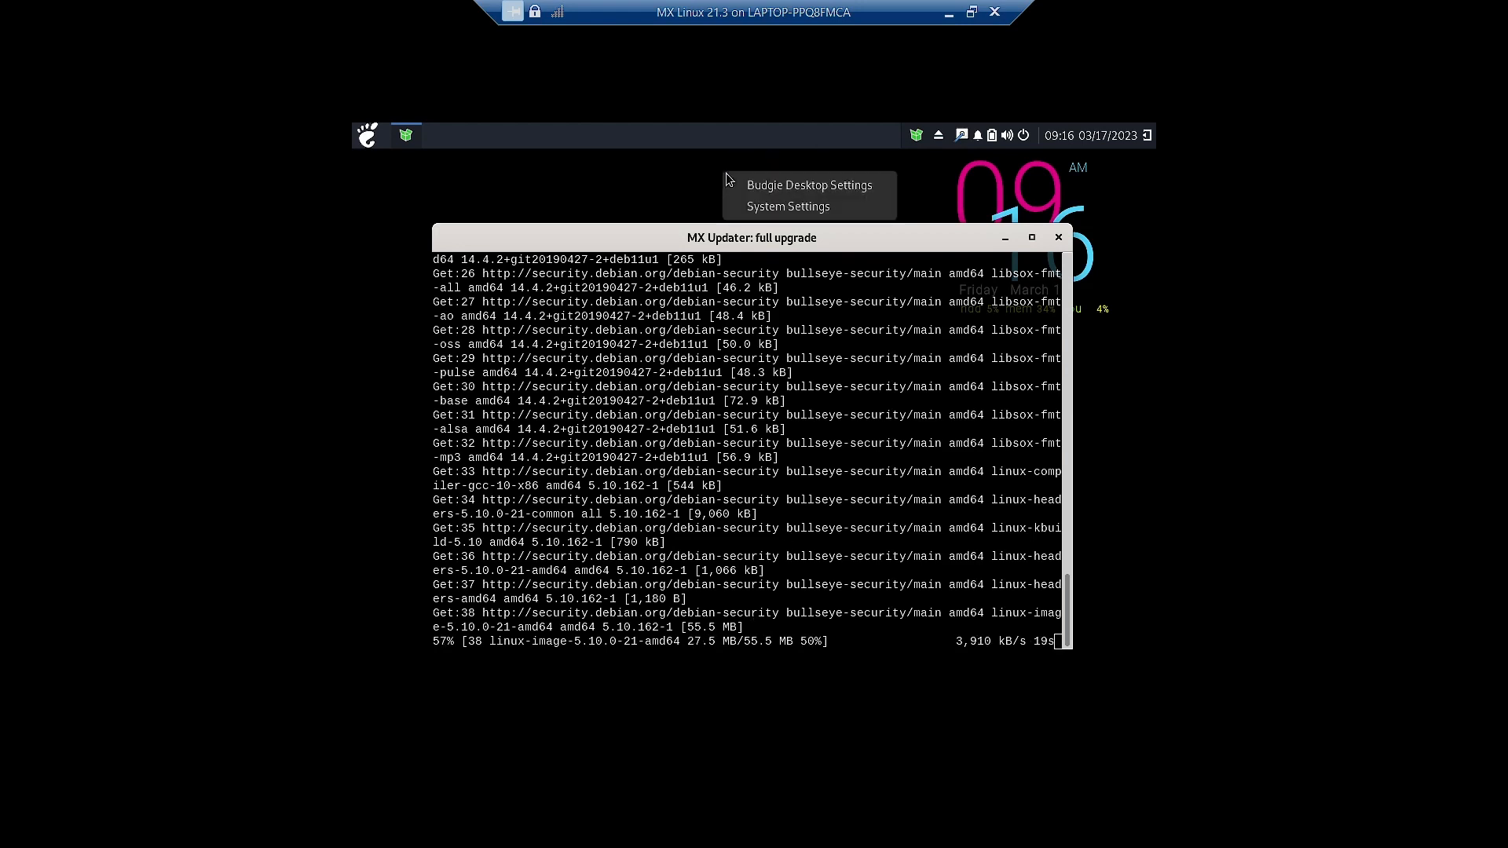
{"action": "left_click", "coordinate": [760, 209]}
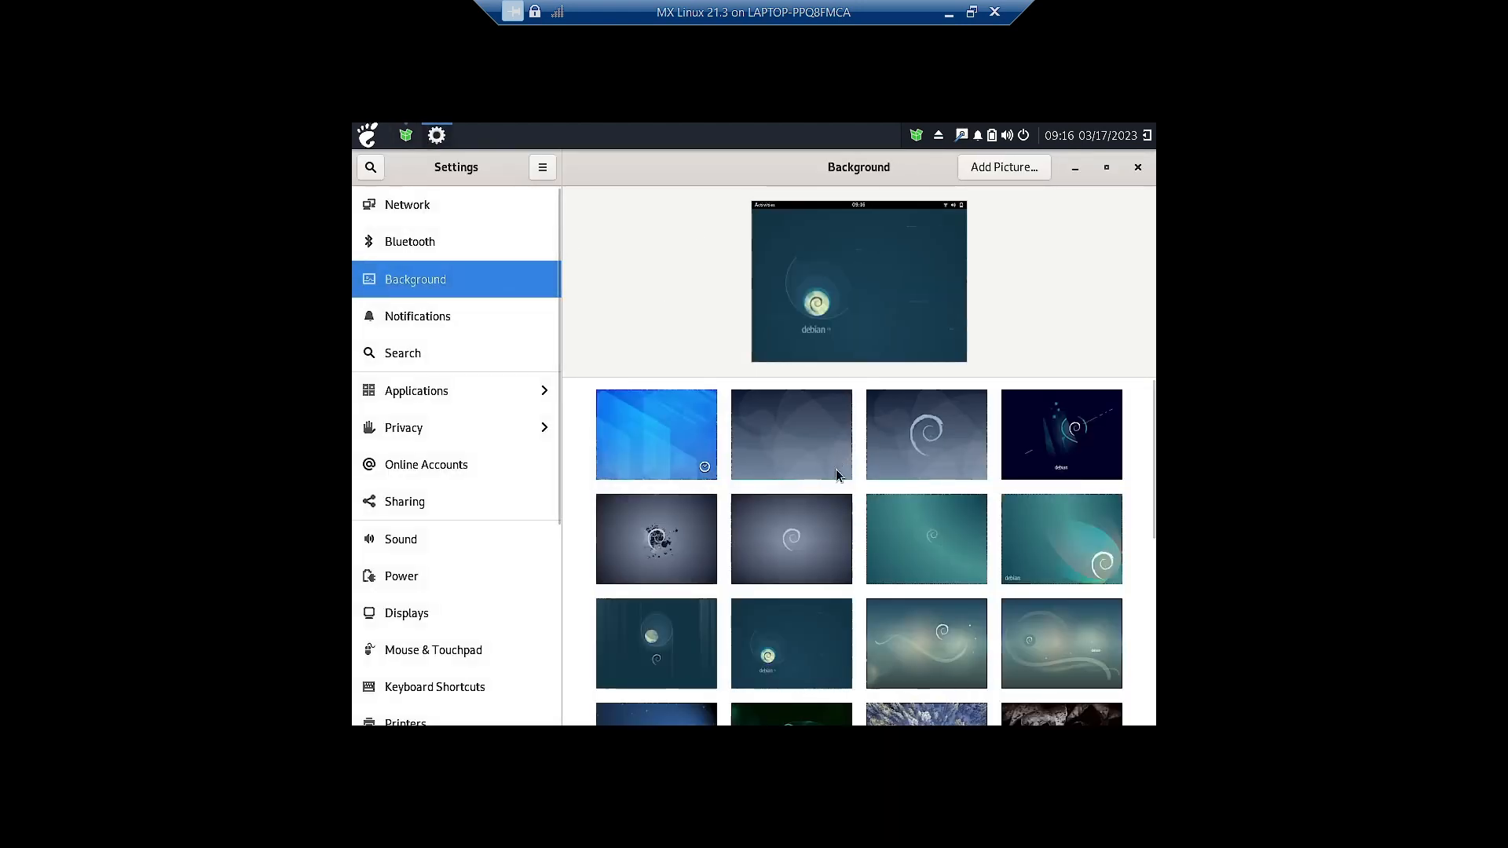
{"action": "scroll", "coordinate": [990, 589], "scroll_direction": "down", "scroll_amount": 5}
{"action": "scroll", "coordinate": [994, 593], "scroll_direction": "down", "scroll_amount": 3}
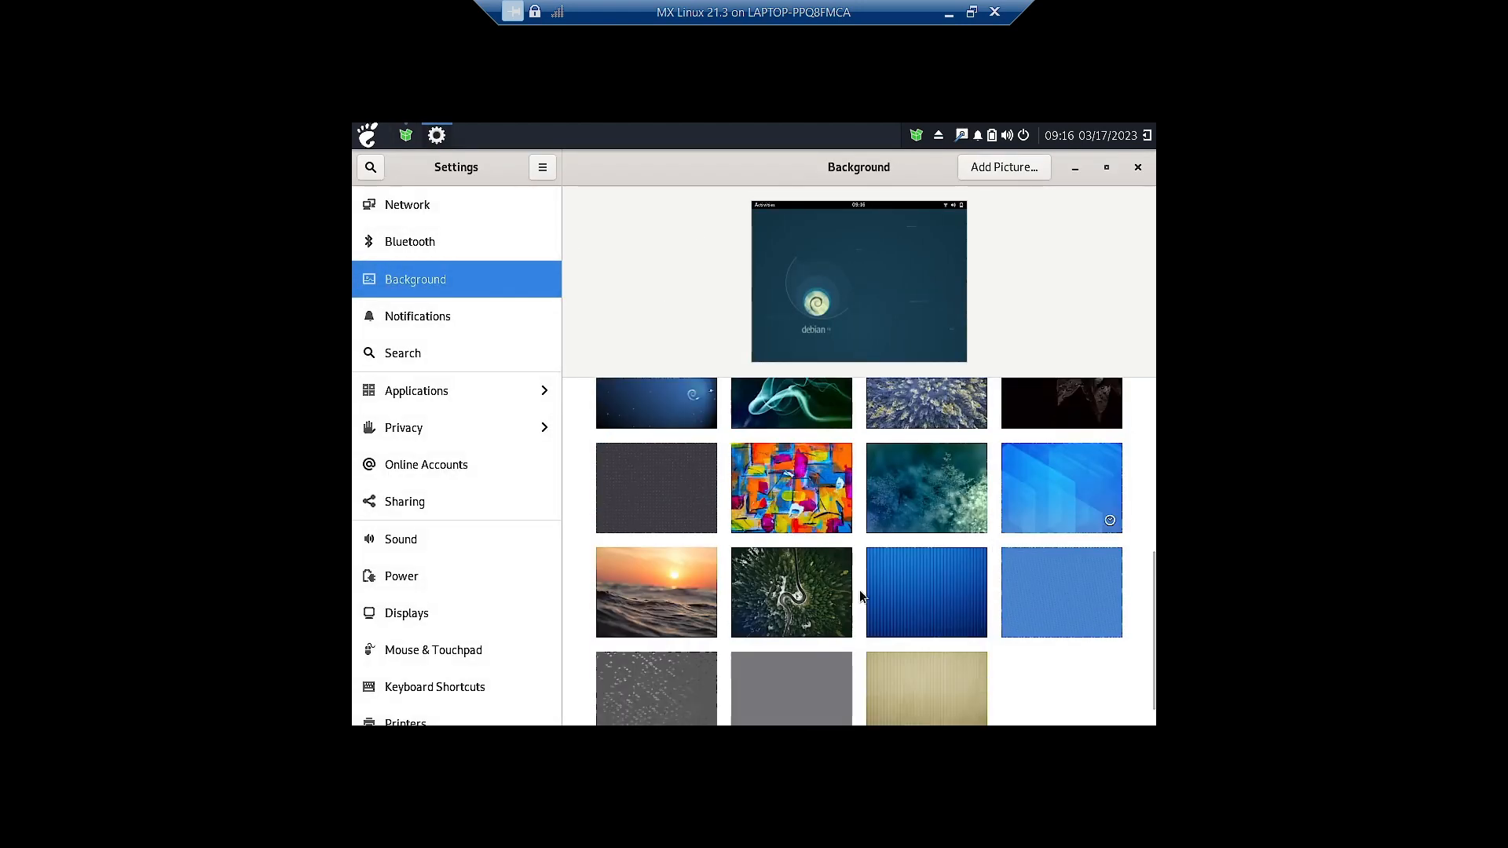
{"action": "left_click", "coordinate": [799, 518]}
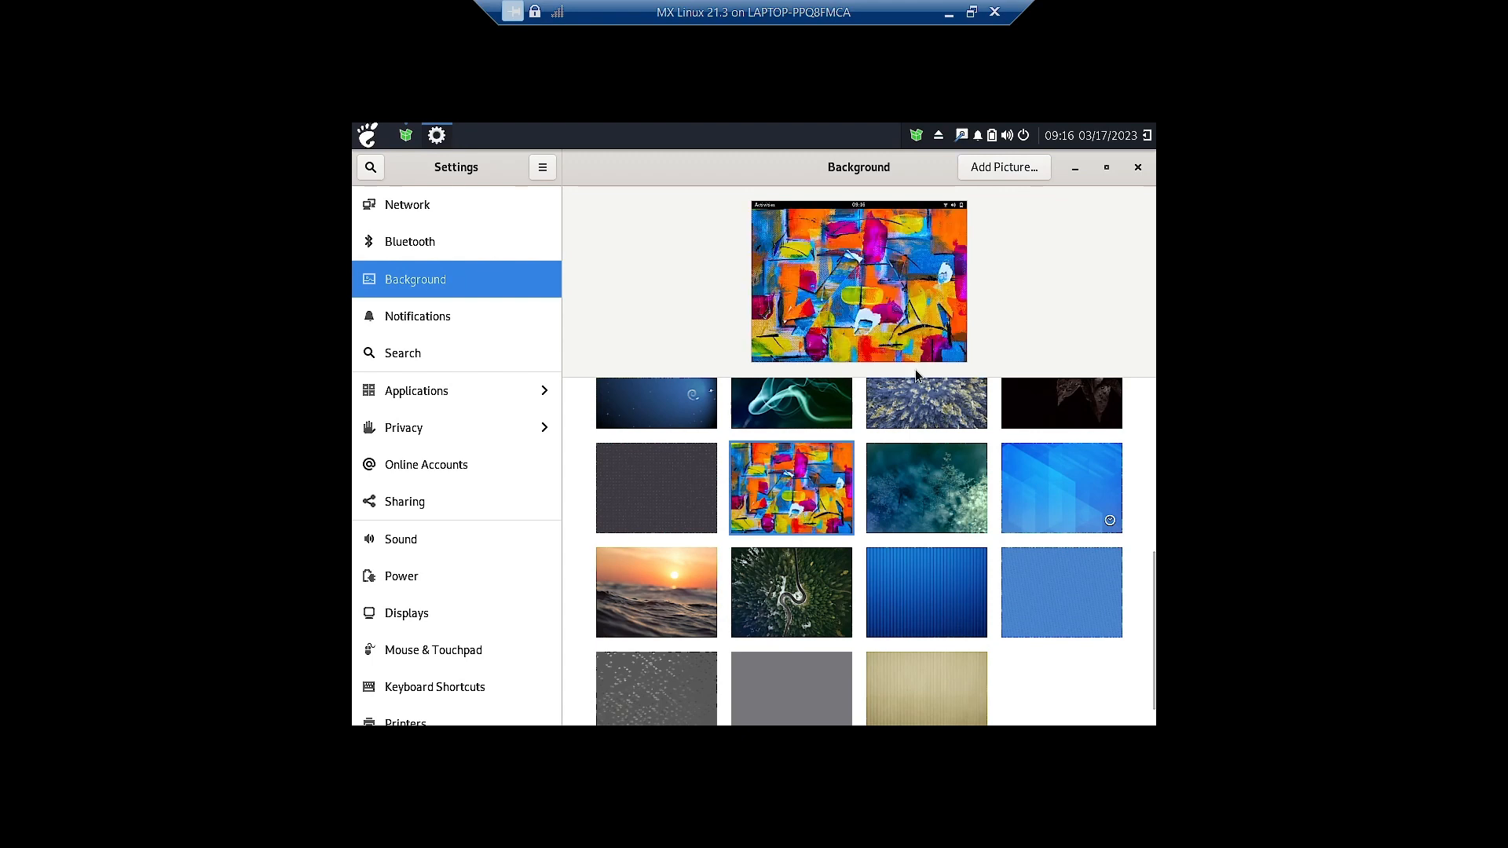
{"action": "left_click", "coordinate": [1022, 168]}
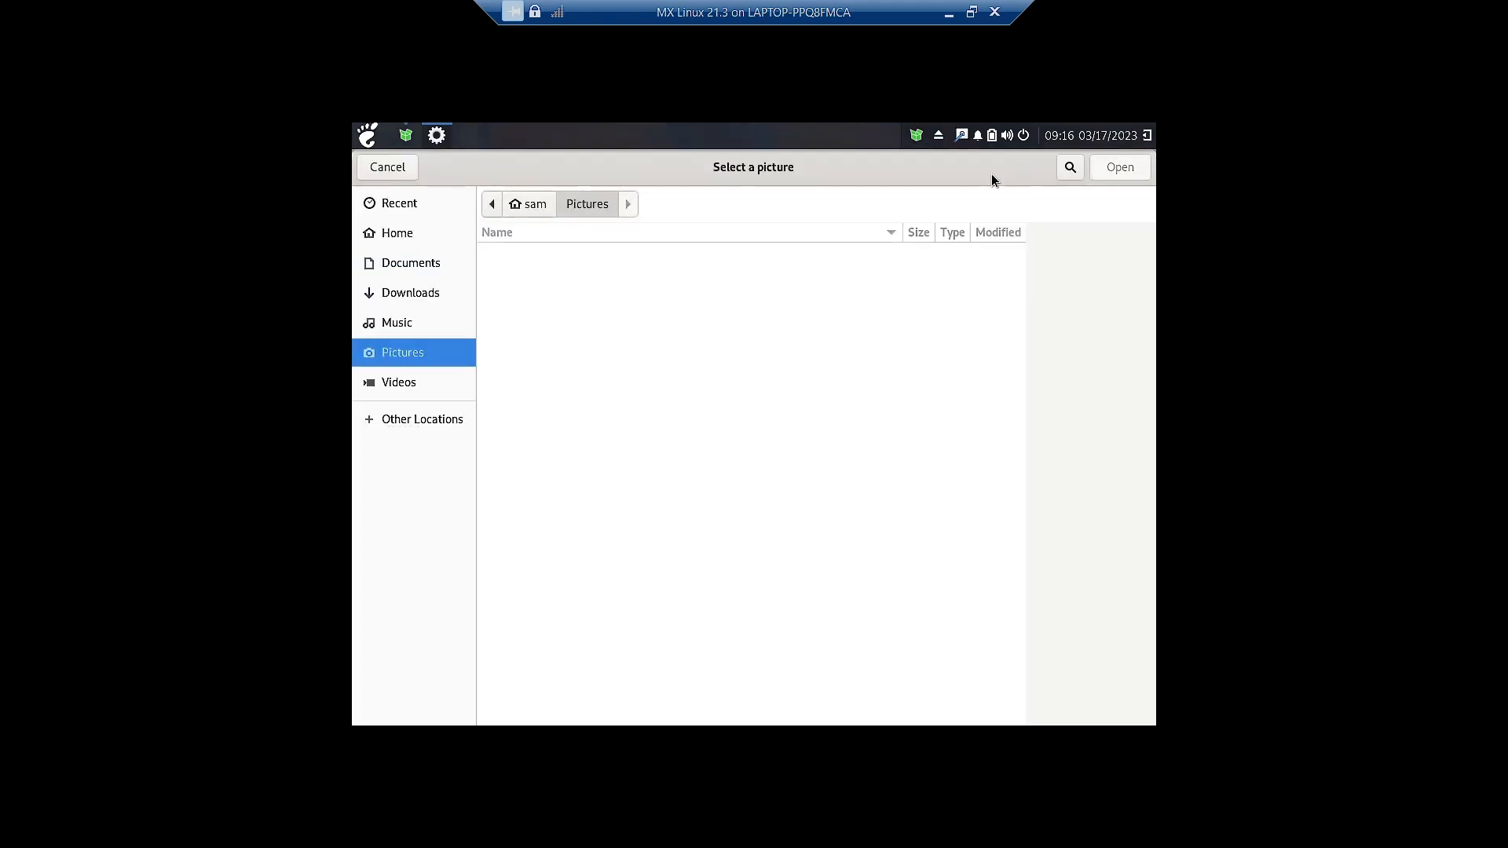
{"action": "left_click", "coordinate": [364, 166]}
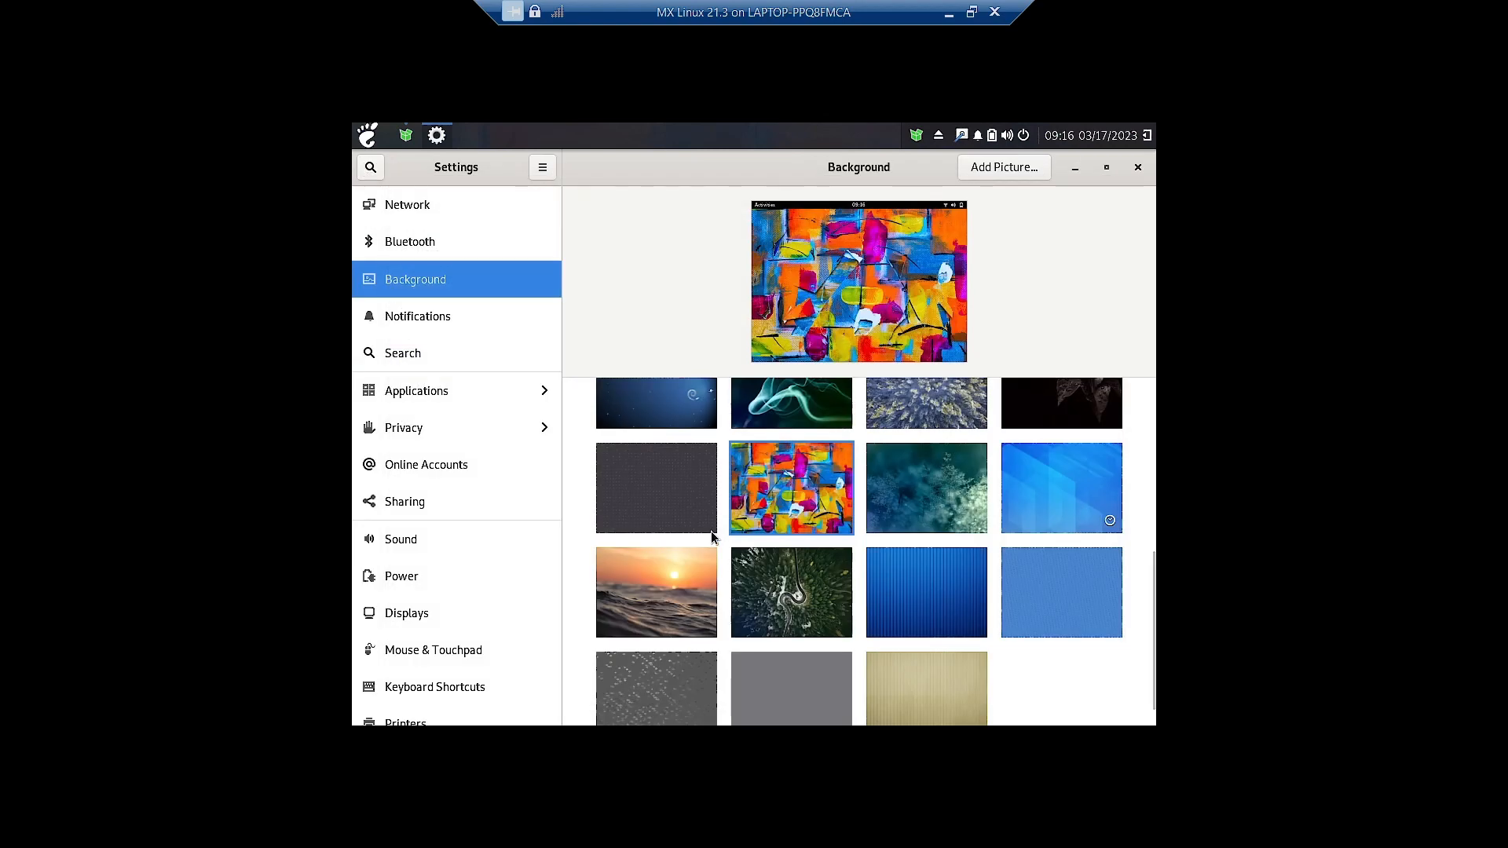
{"action": "scroll", "coordinate": [742, 509], "scroll_direction": "down", "scroll_amount": 1}
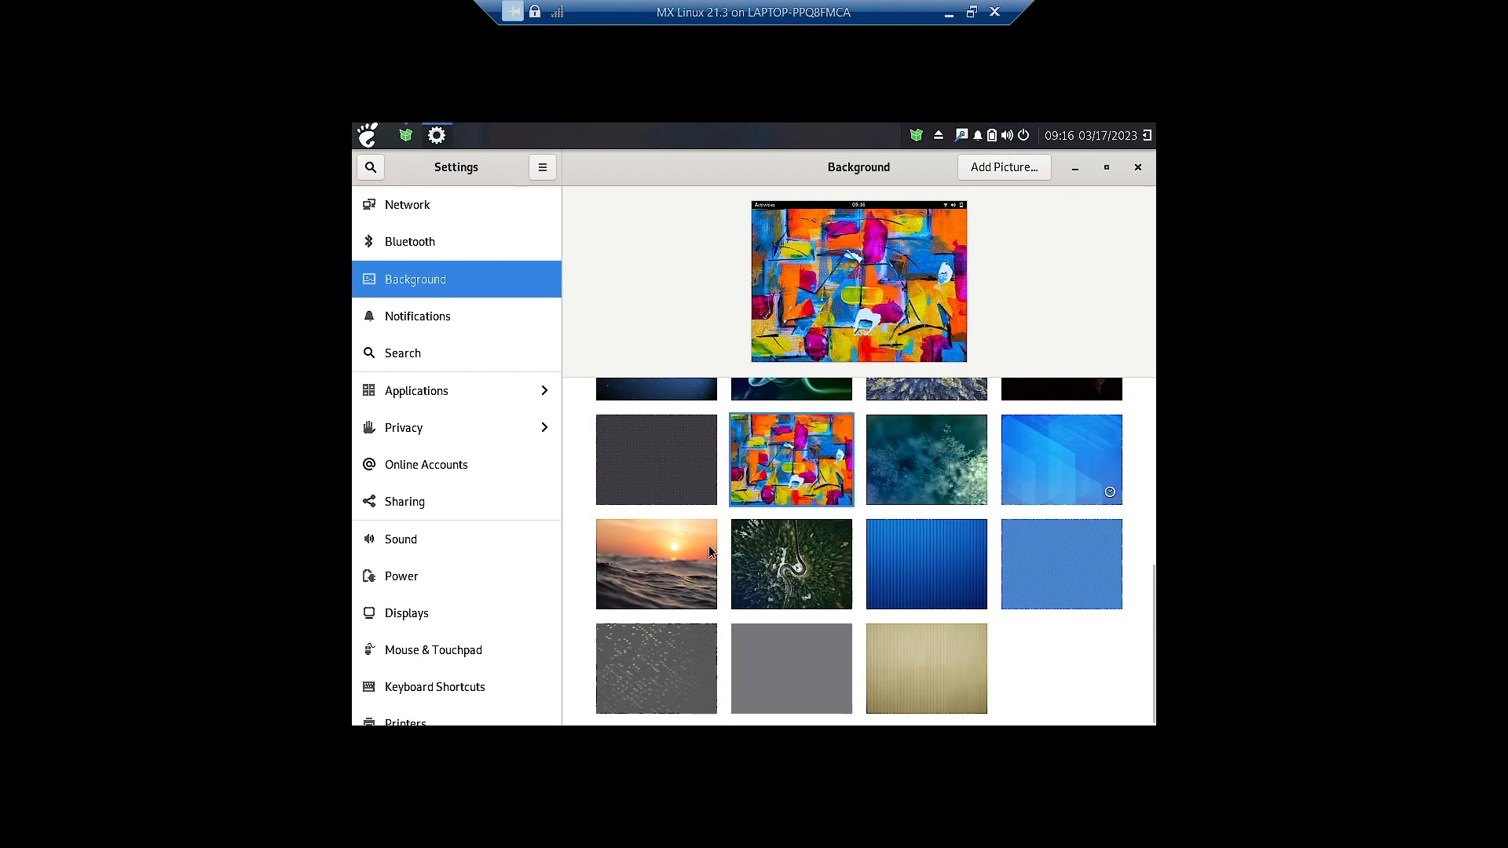
Close the settings window and move the MX Updater terminal aside on the desktop
{"action": "left_click", "coordinate": [1139, 168]}
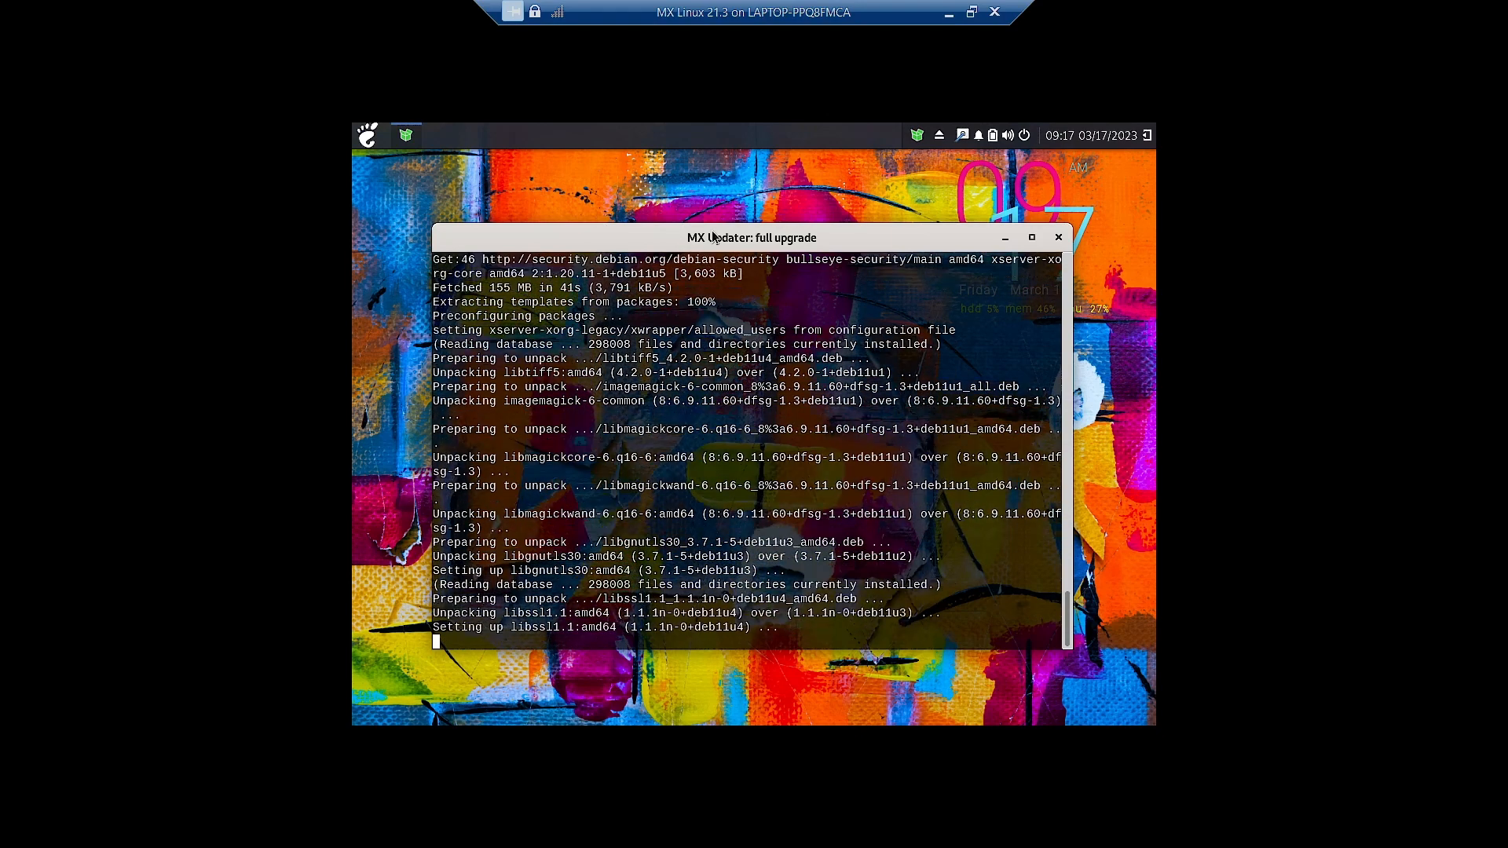
{"action": "left_click_drag", "start_coordinate": [709, 232], "coordinate": [630, 262]}
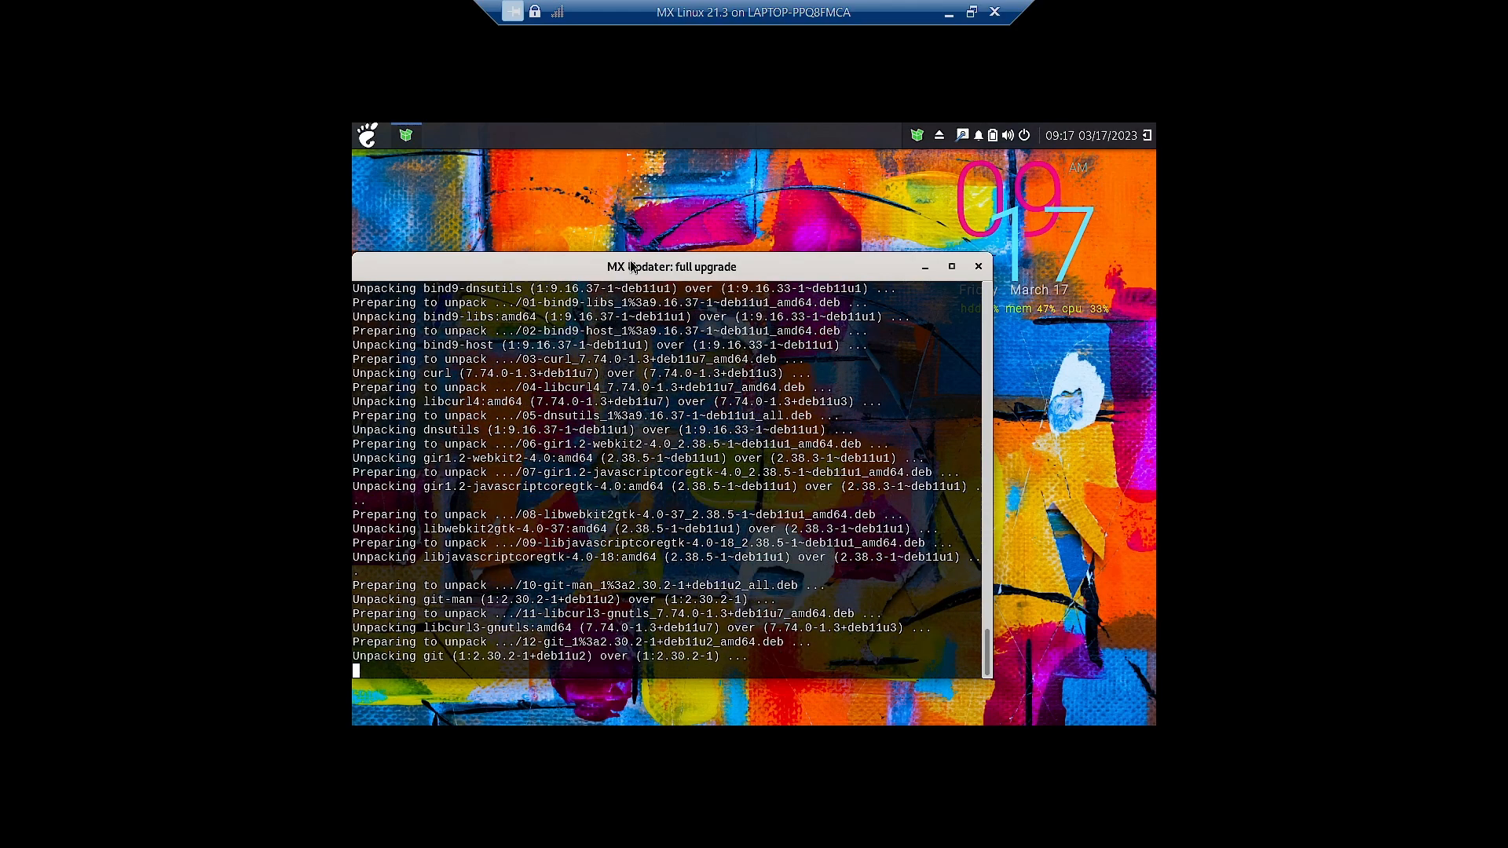
Reposition the MX Updater full upgrade terminal on the desktop and minimize it while the upgrade runs
{"action": "left_click_drag", "start_coordinate": [632, 266], "coordinate": [686, 260]}
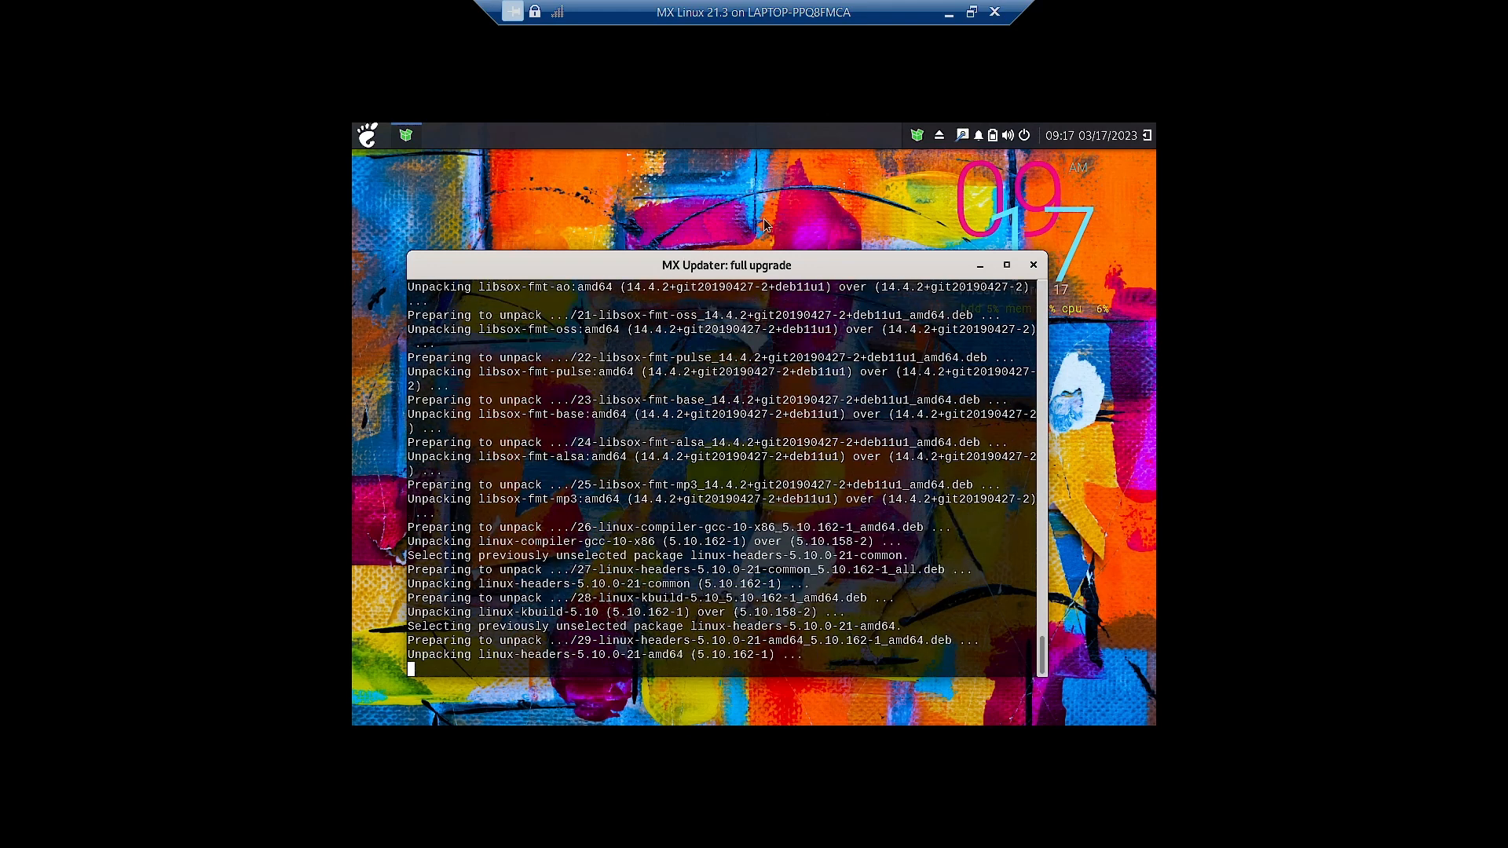
{"action": "left_click_drag", "start_coordinate": [721, 269], "coordinate": [697, 243]}
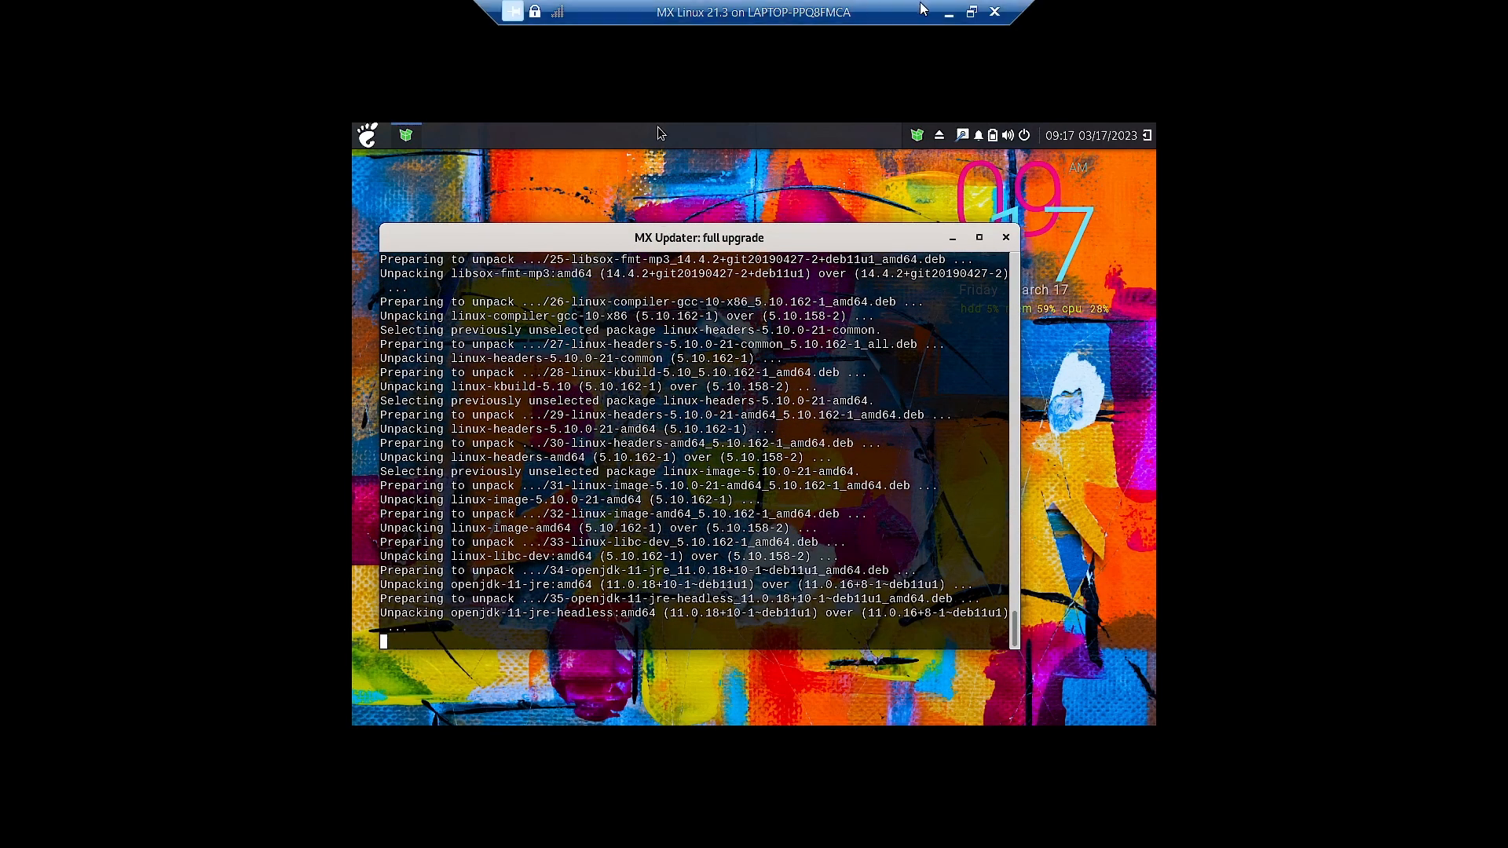
{"action": "left_click", "coordinate": [954, 239]}
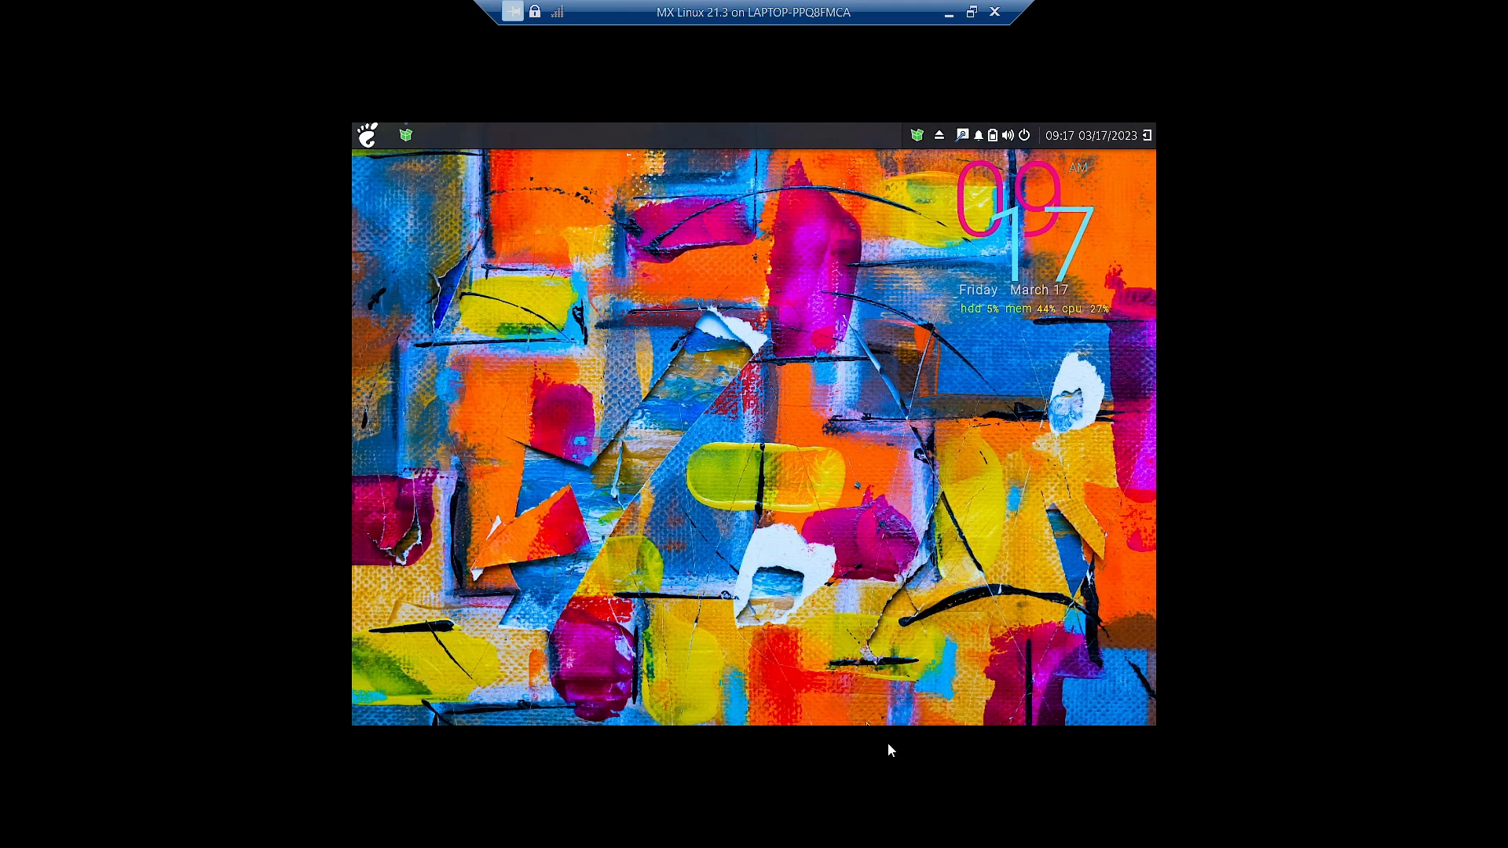
Open the applications menu and look through the full list of programs in the Accessories category
{"action": "left_click", "coordinate": [366, 138]}
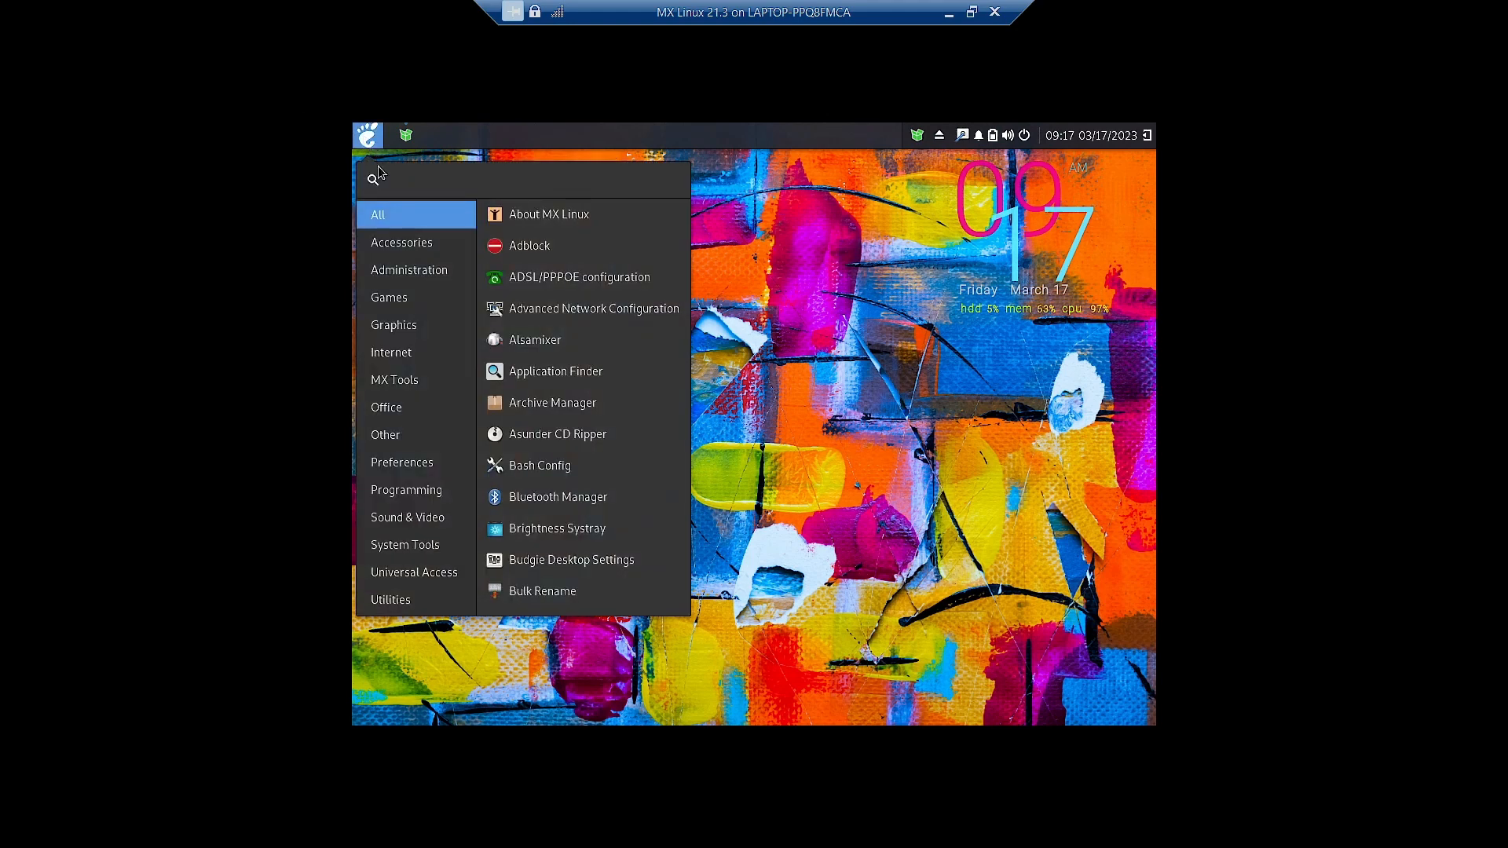
{"action": "left_click", "coordinate": [398, 250]}
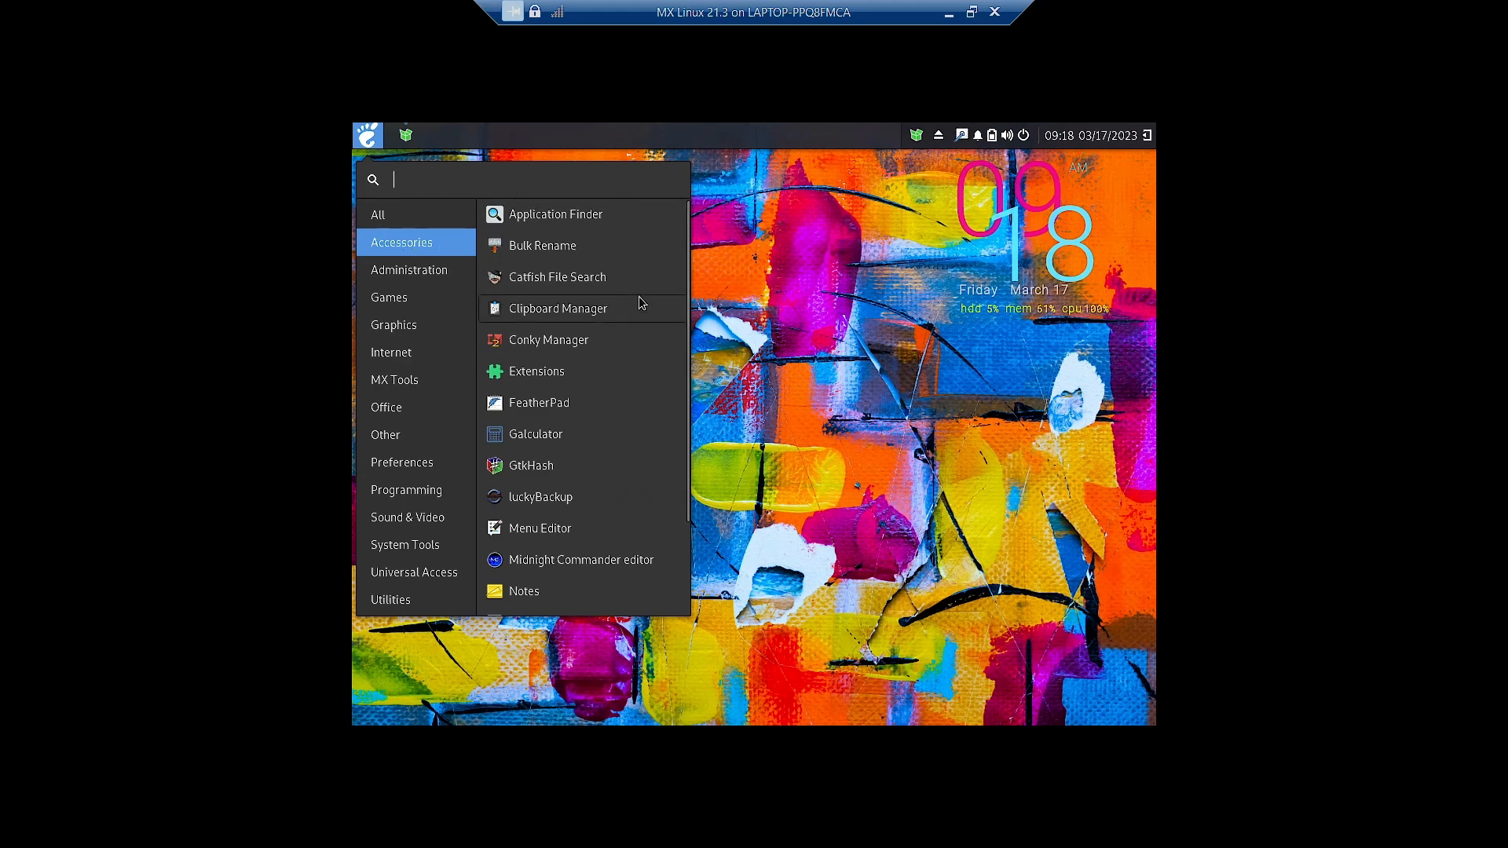
{"action": "scroll", "coordinate": [643, 313], "scroll_direction": "down", "scroll_amount": 3}
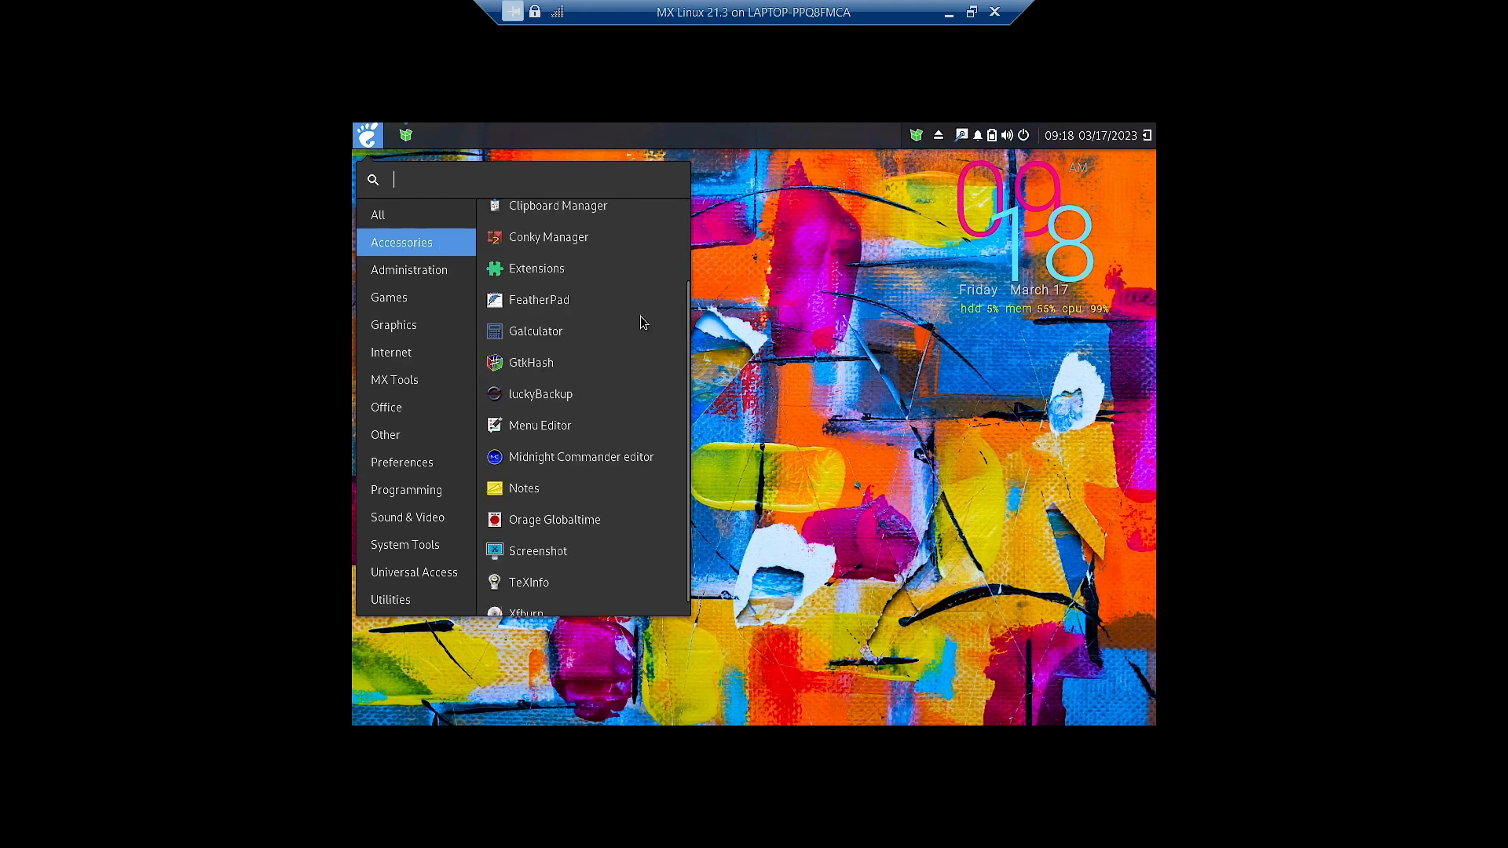
{"action": "scroll", "coordinate": [640, 315], "scroll_direction": "down", "scroll_amount": 1}
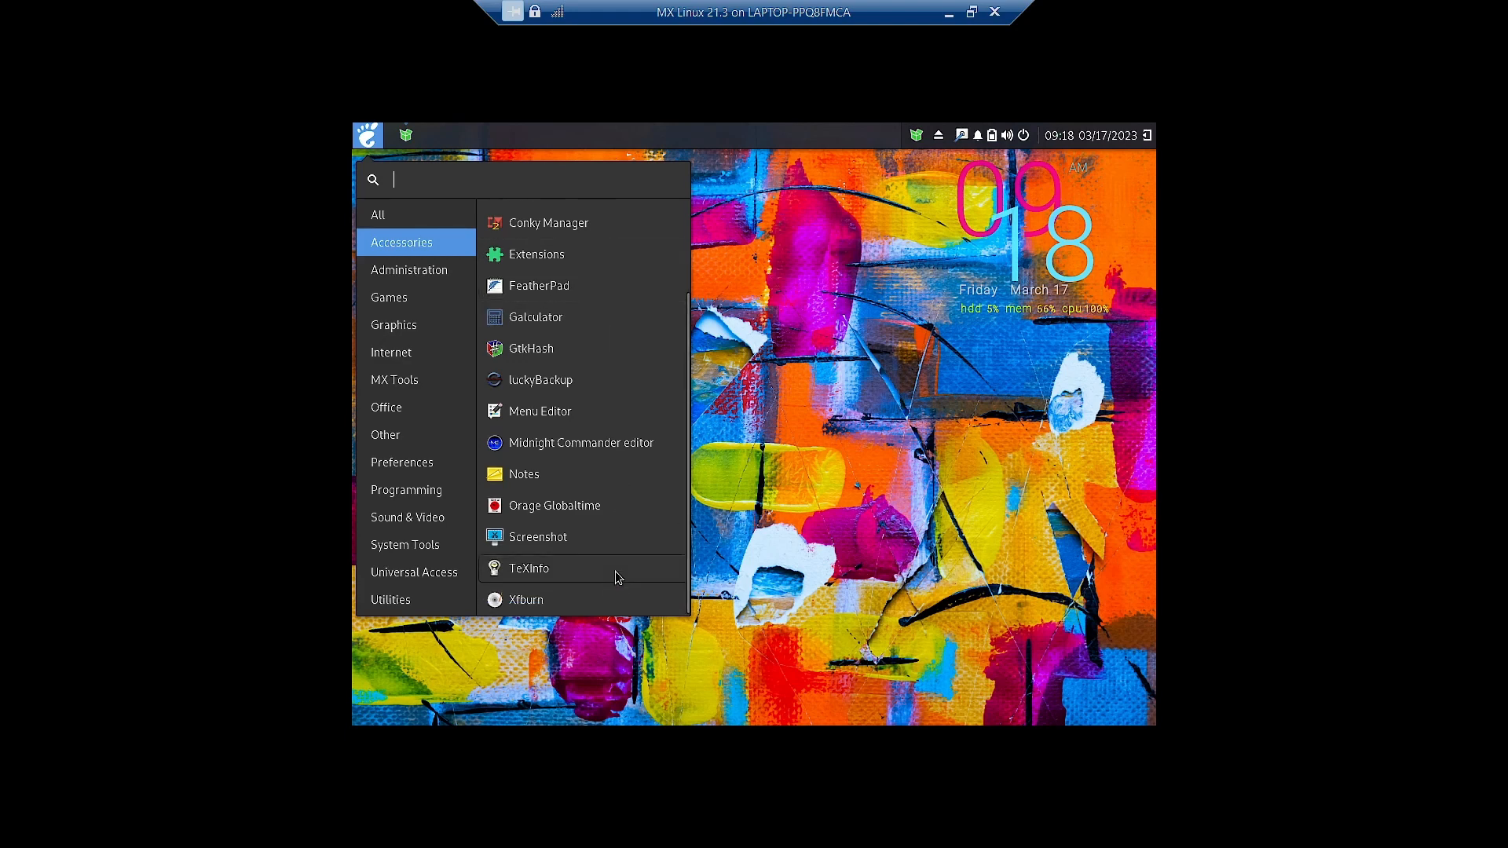
{"action": "scroll", "coordinate": [615, 572], "scroll_direction": "up", "scroll_amount": 1}
{"action": "scroll", "coordinate": [615, 569], "scroll_direction": "down", "scroll_amount": 1}
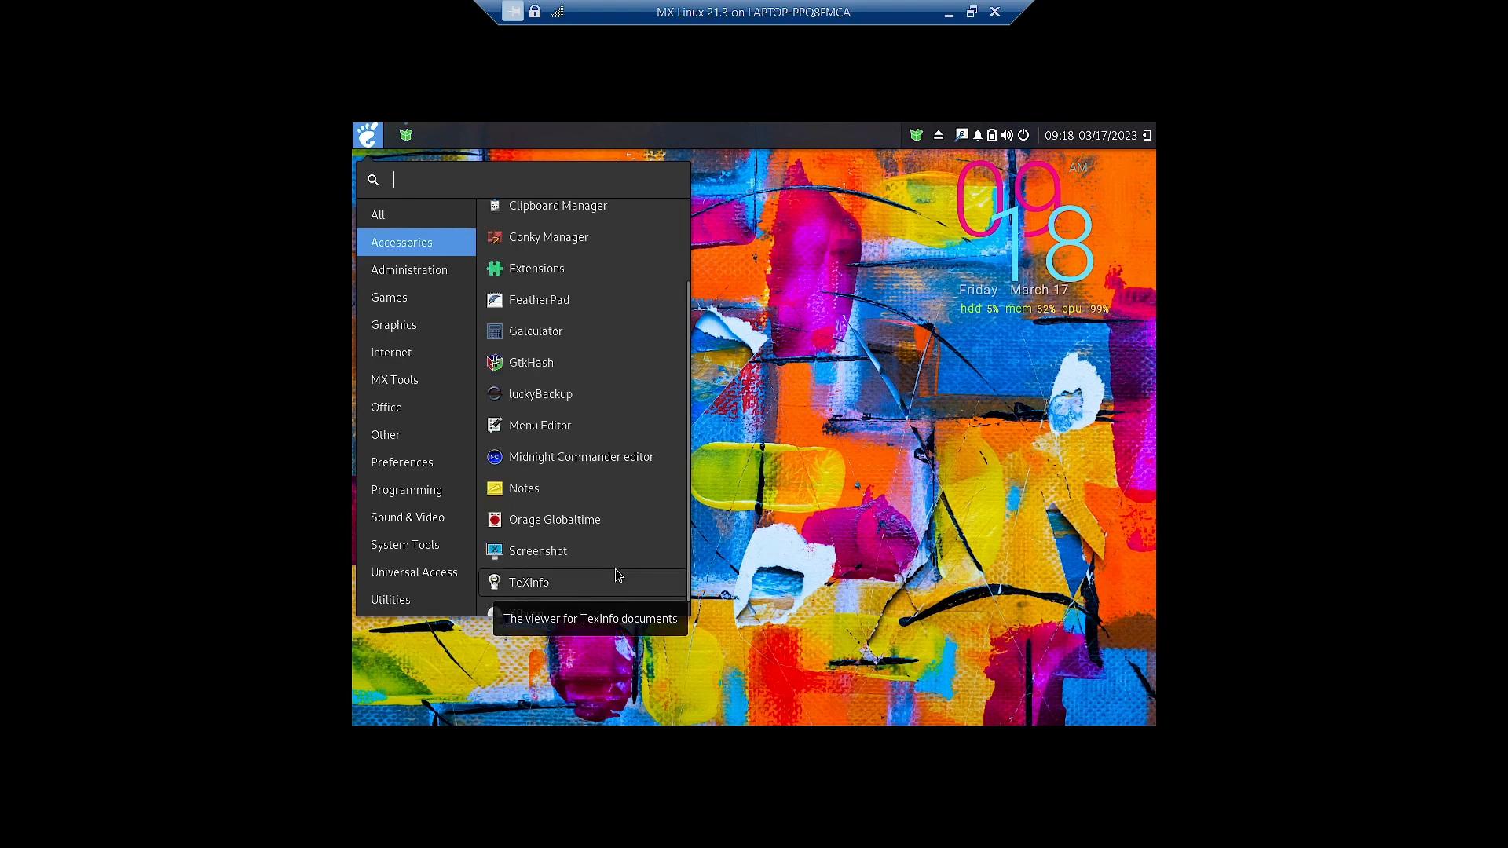
{"action": "scroll", "coordinate": [615, 575], "scroll_direction": "down", "scroll_amount": 1}
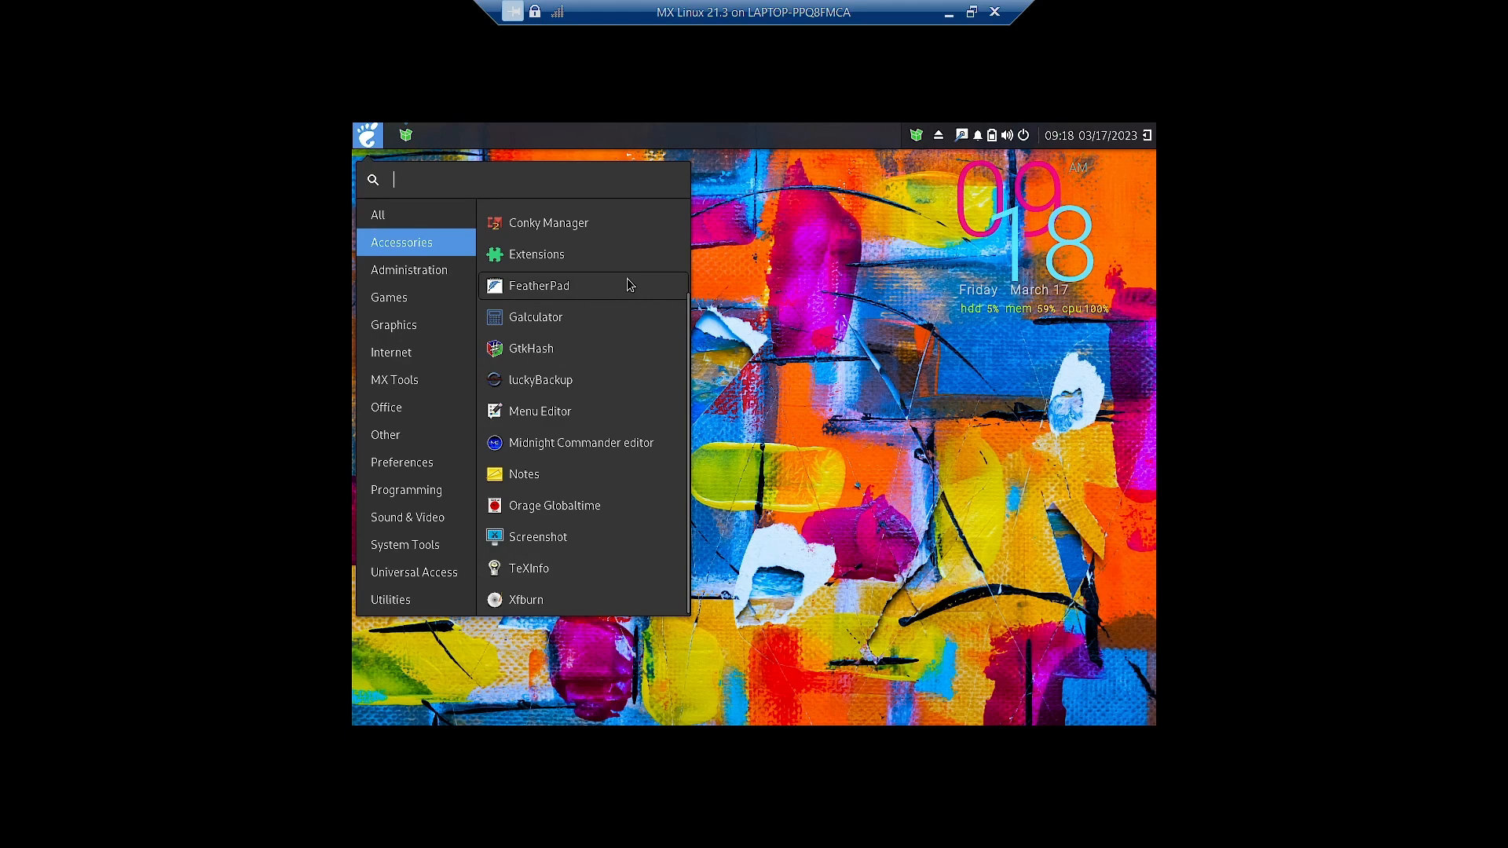
{"action": "scroll", "coordinate": [627, 285], "scroll_direction": "up", "scroll_amount": 2}
Review the programs in the Administration, Games, Graphics and Internet categories of the applications menu
{"action": "left_click", "coordinate": [463, 271]}
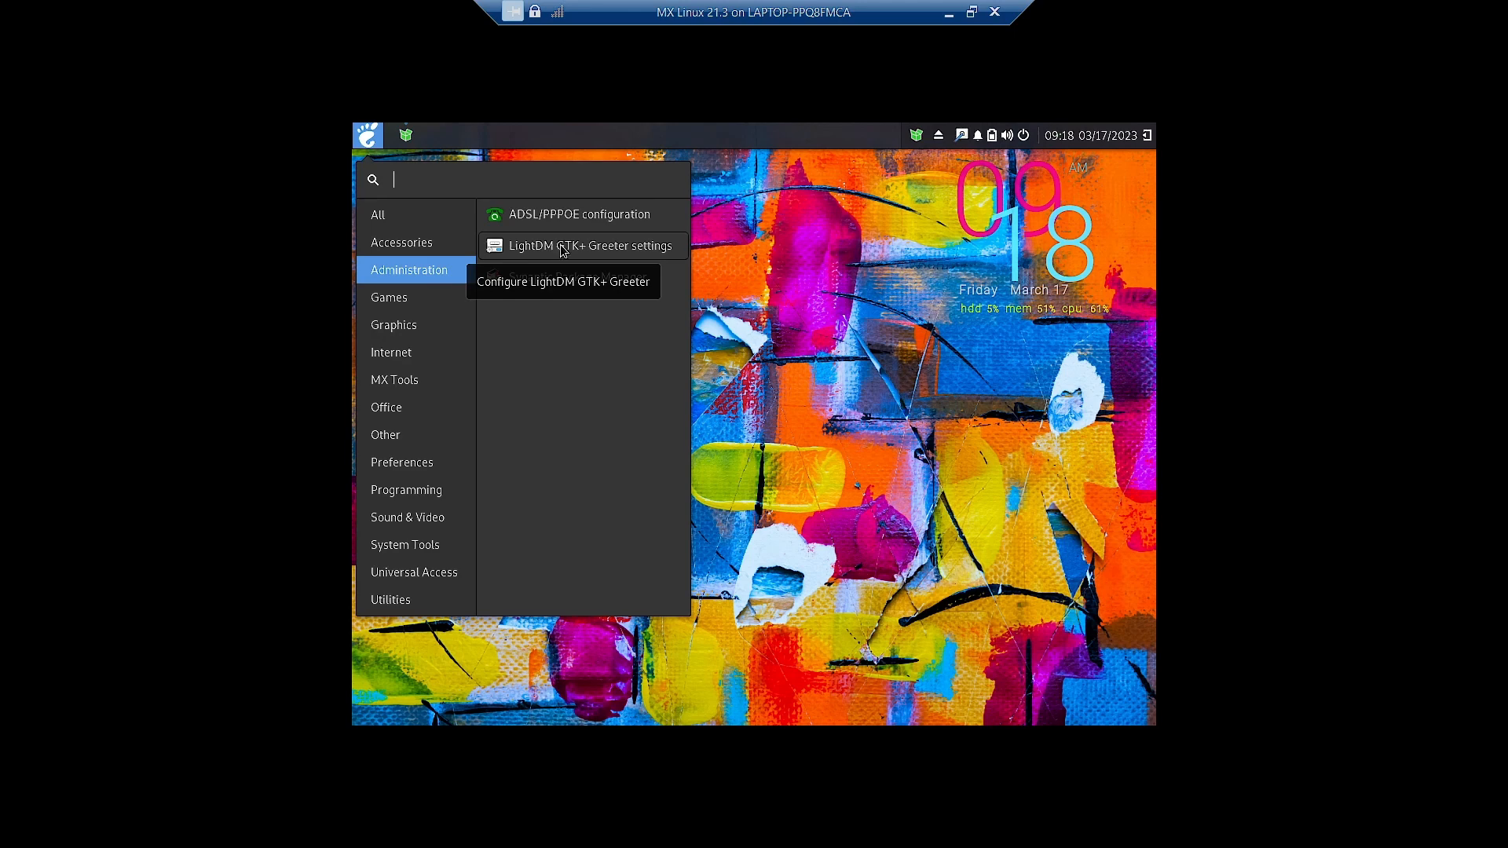
{"action": "left_click", "coordinate": [437, 297]}
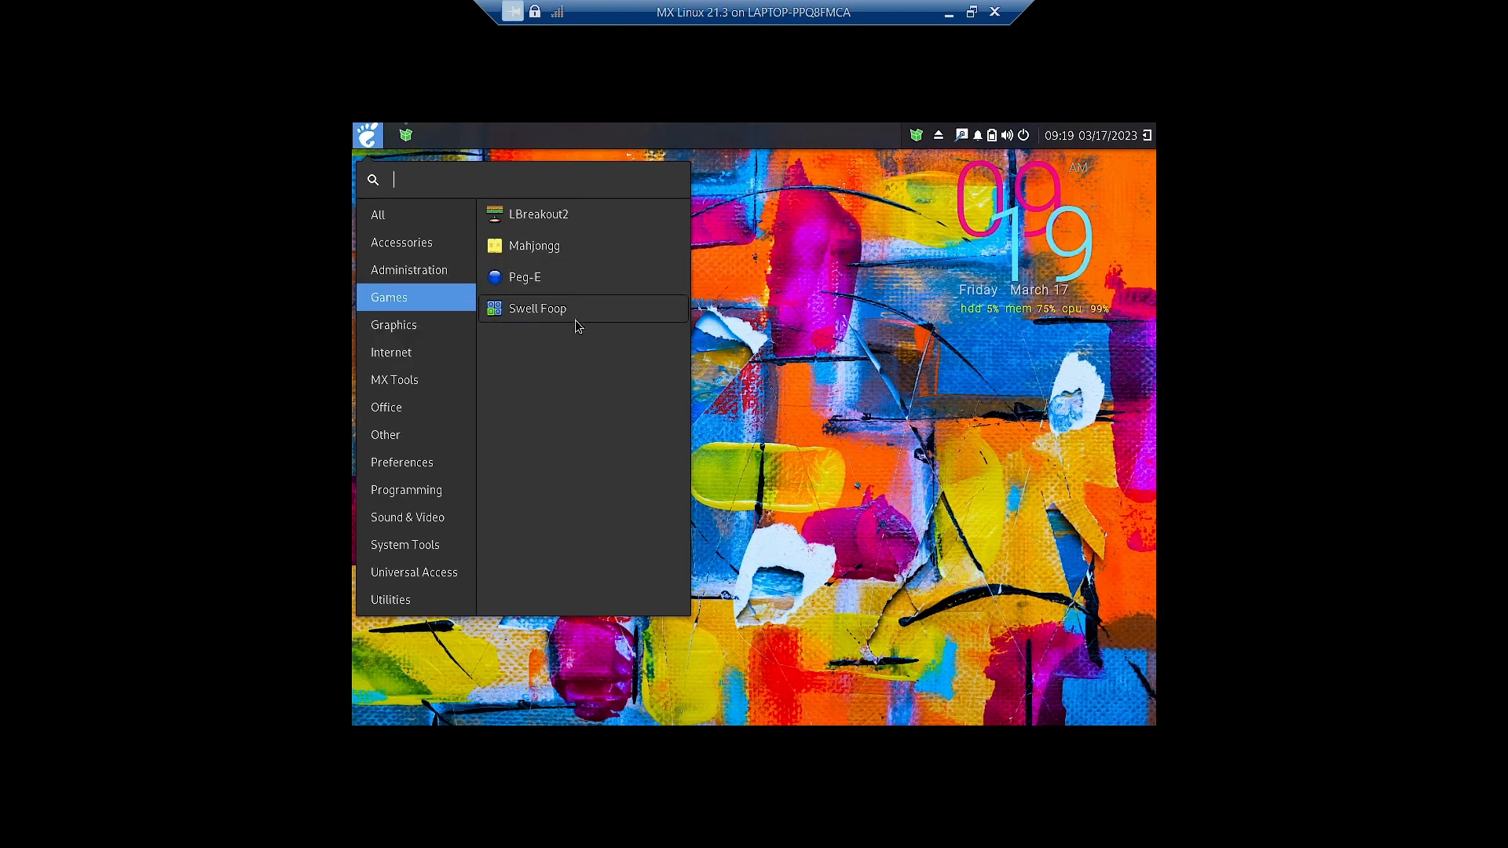
{"action": "left_click", "coordinate": [418, 335]}
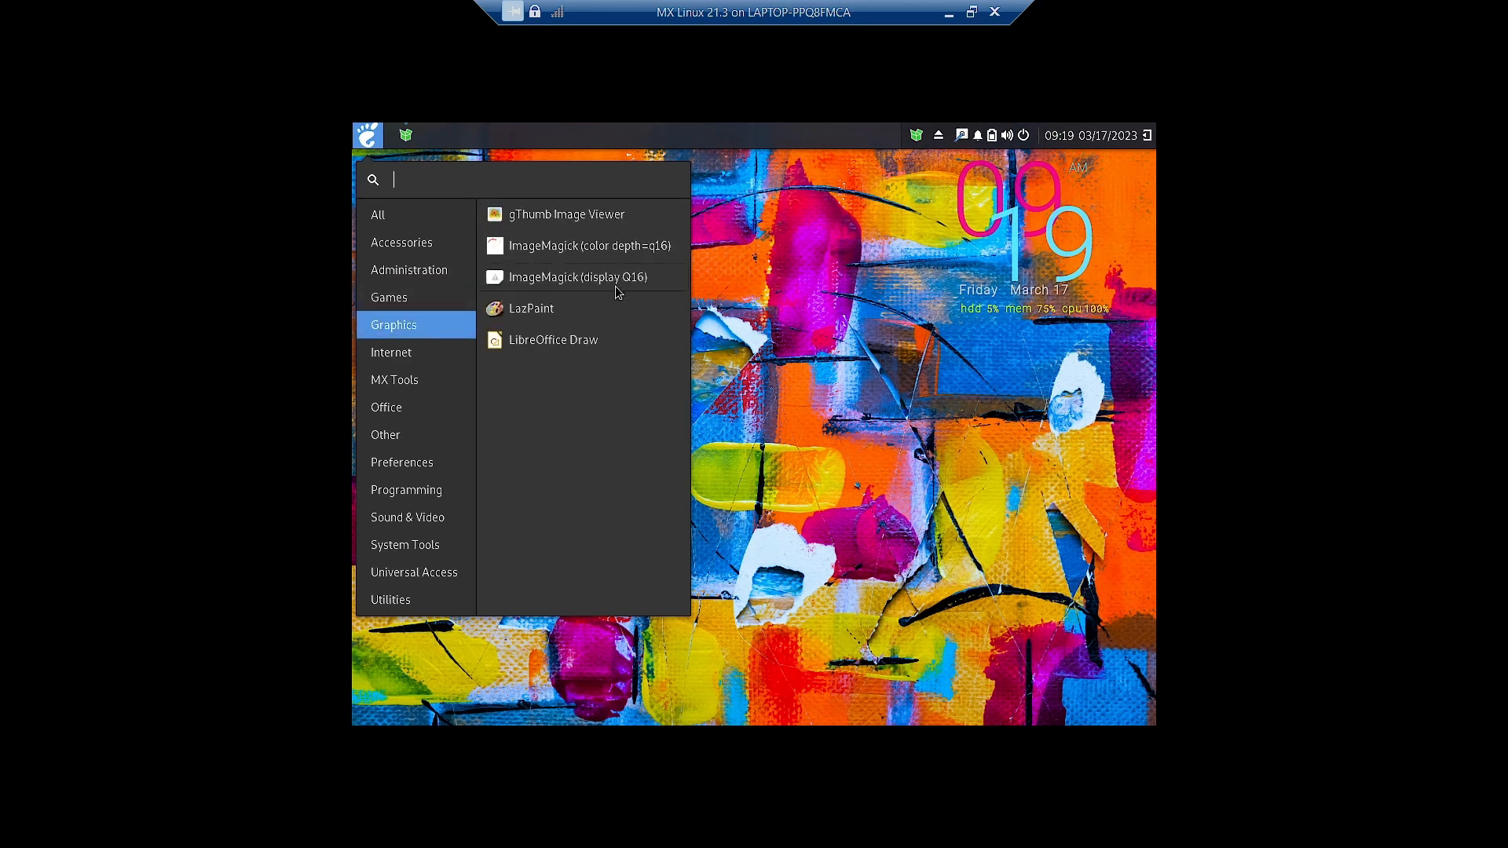
{"action": "left_click", "coordinate": [416, 366]}
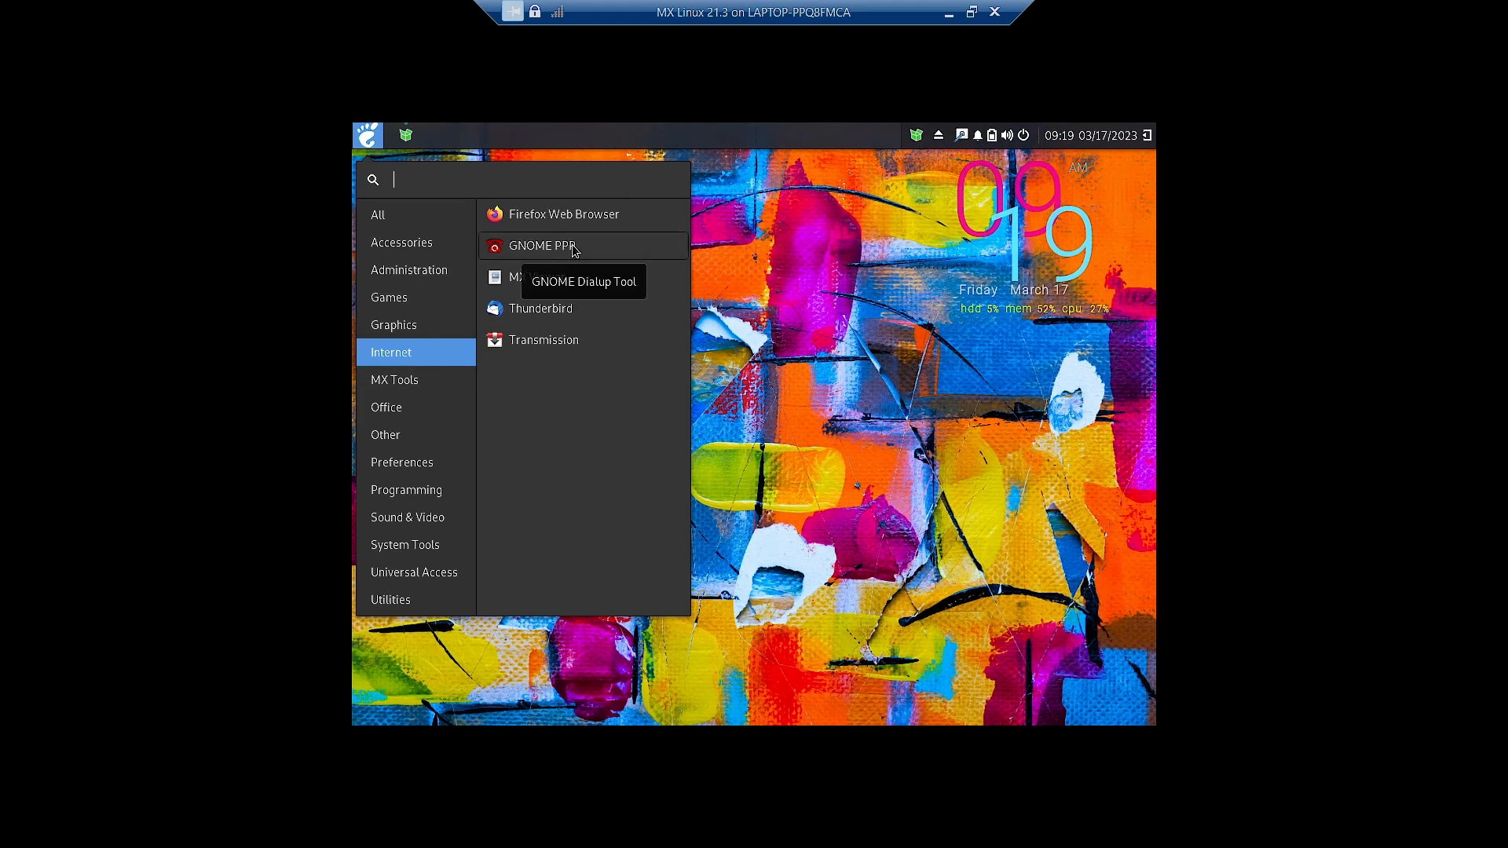
Look through the list of utilities in the MX Tools category of the applications menu
{"action": "left_click", "coordinate": [404, 384]}
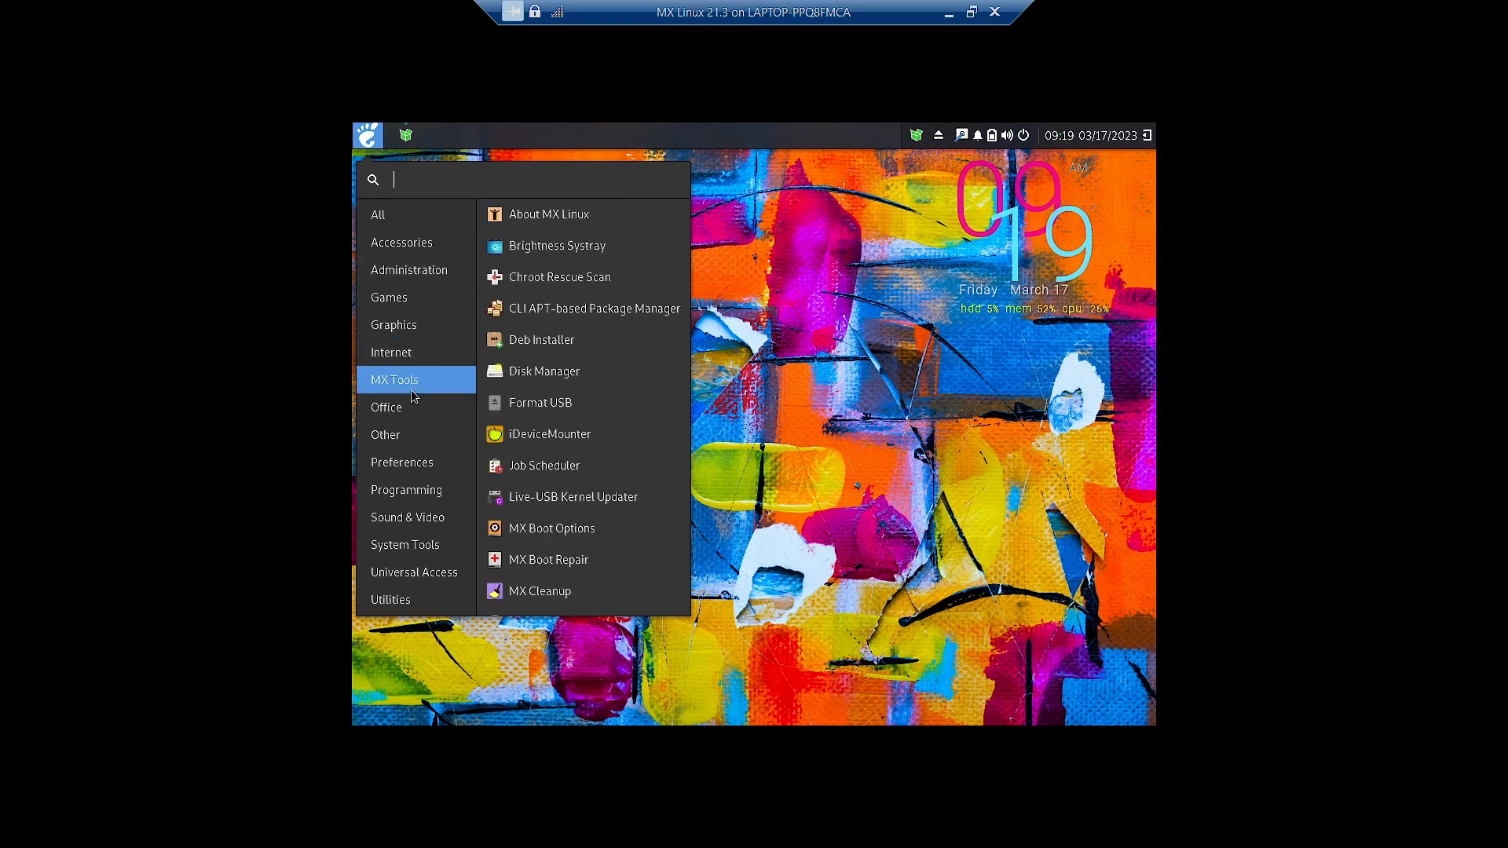
{"action": "scroll", "coordinate": [590, 264], "scroll_direction": "down", "scroll_amount": 5}
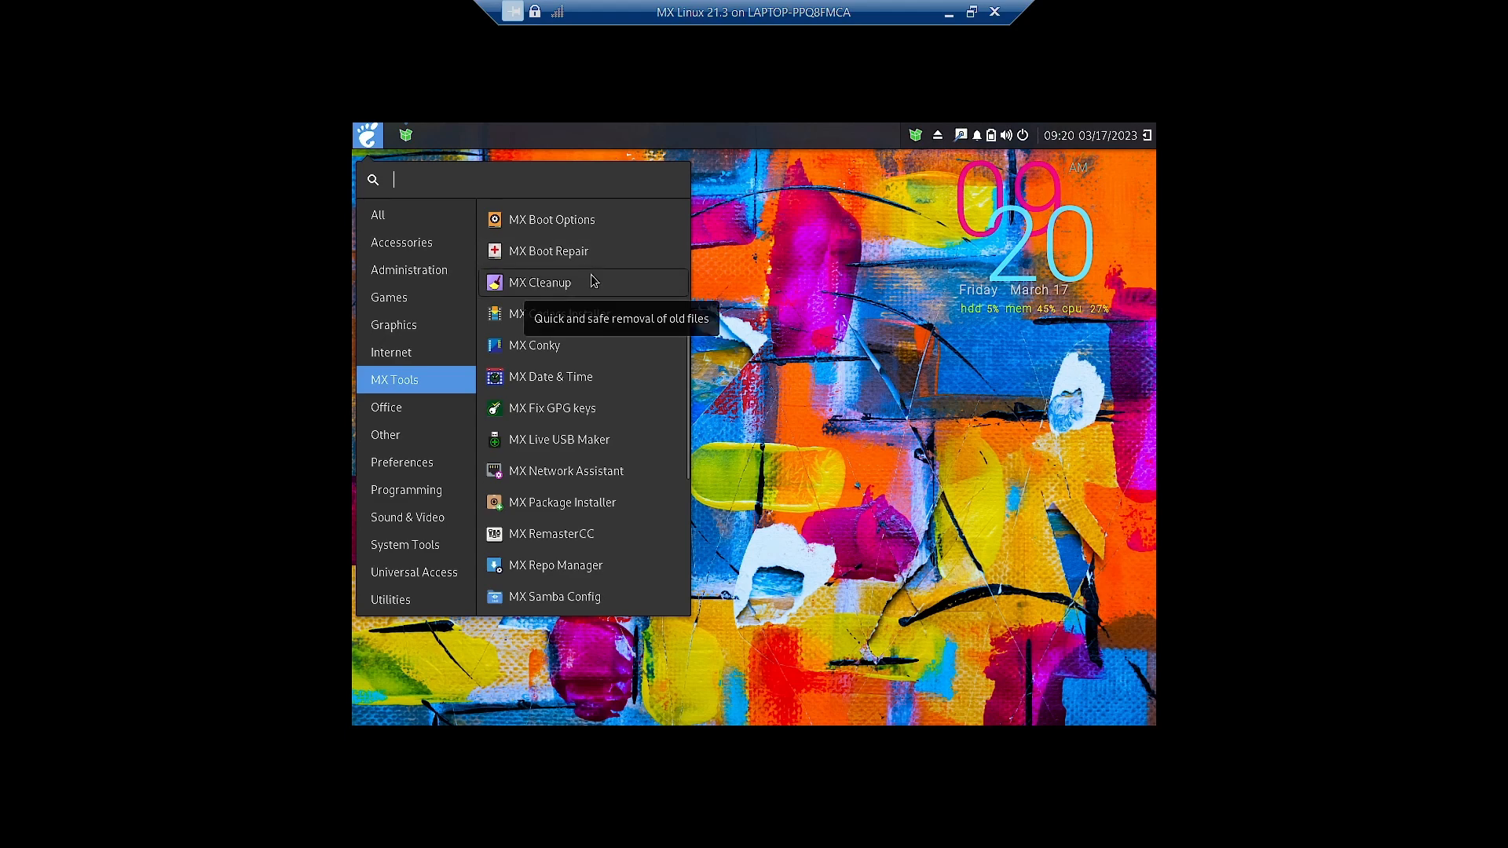
{"action": "scroll", "coordinate": [614, 377], "scroll_direction": "down", "scroll_amount": 1}
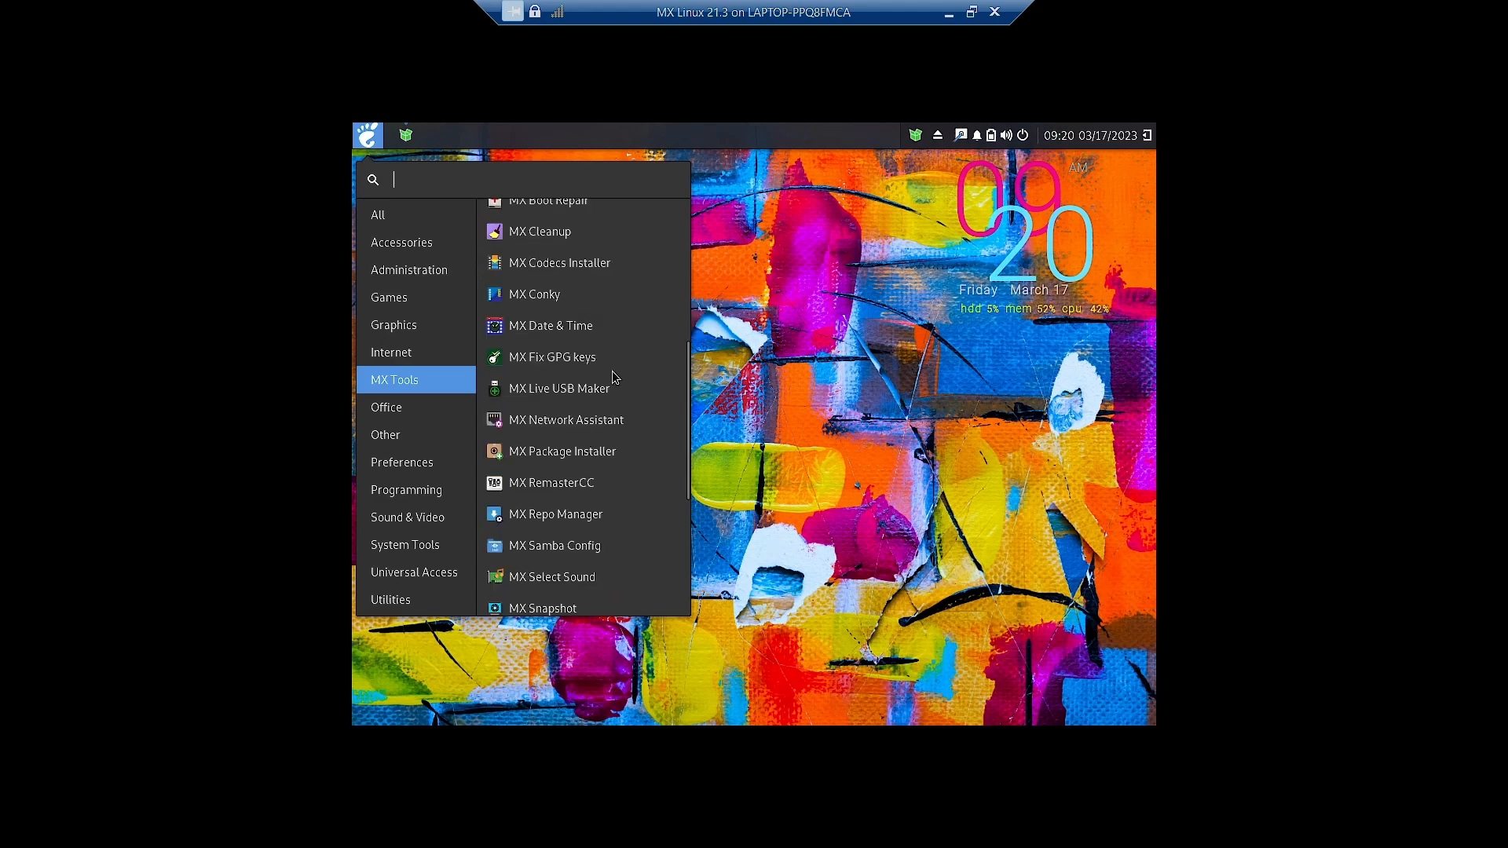
{"action": "scroll", "coordinate": [615, 378], "scroll_direction": "down", "scroll_amount": 1}
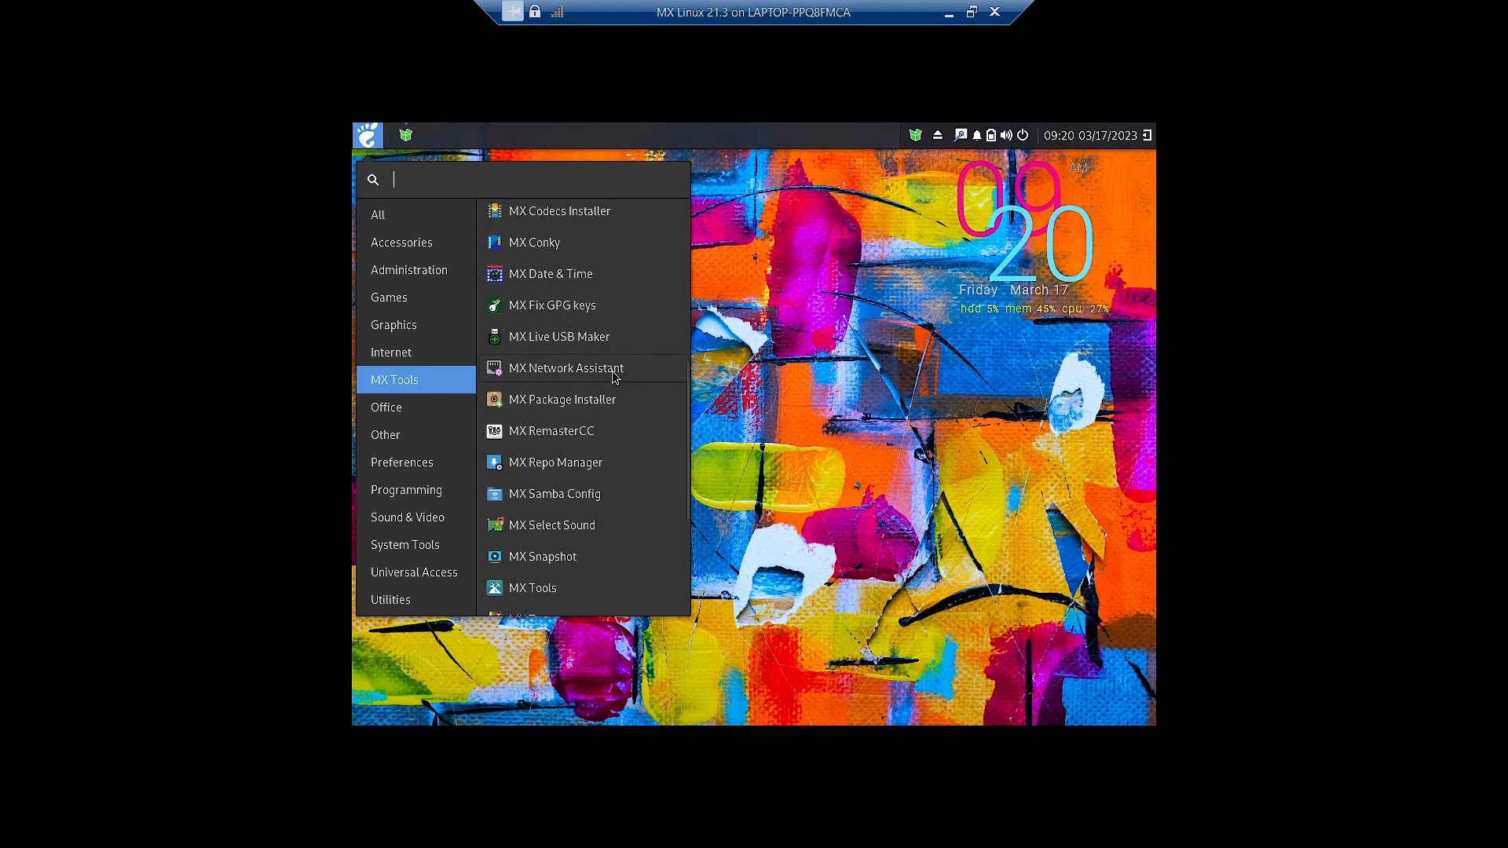
{"action": "scroll", "coordinate": [614, 377], "scroll_direction": "down", "scroll_amount": 4}
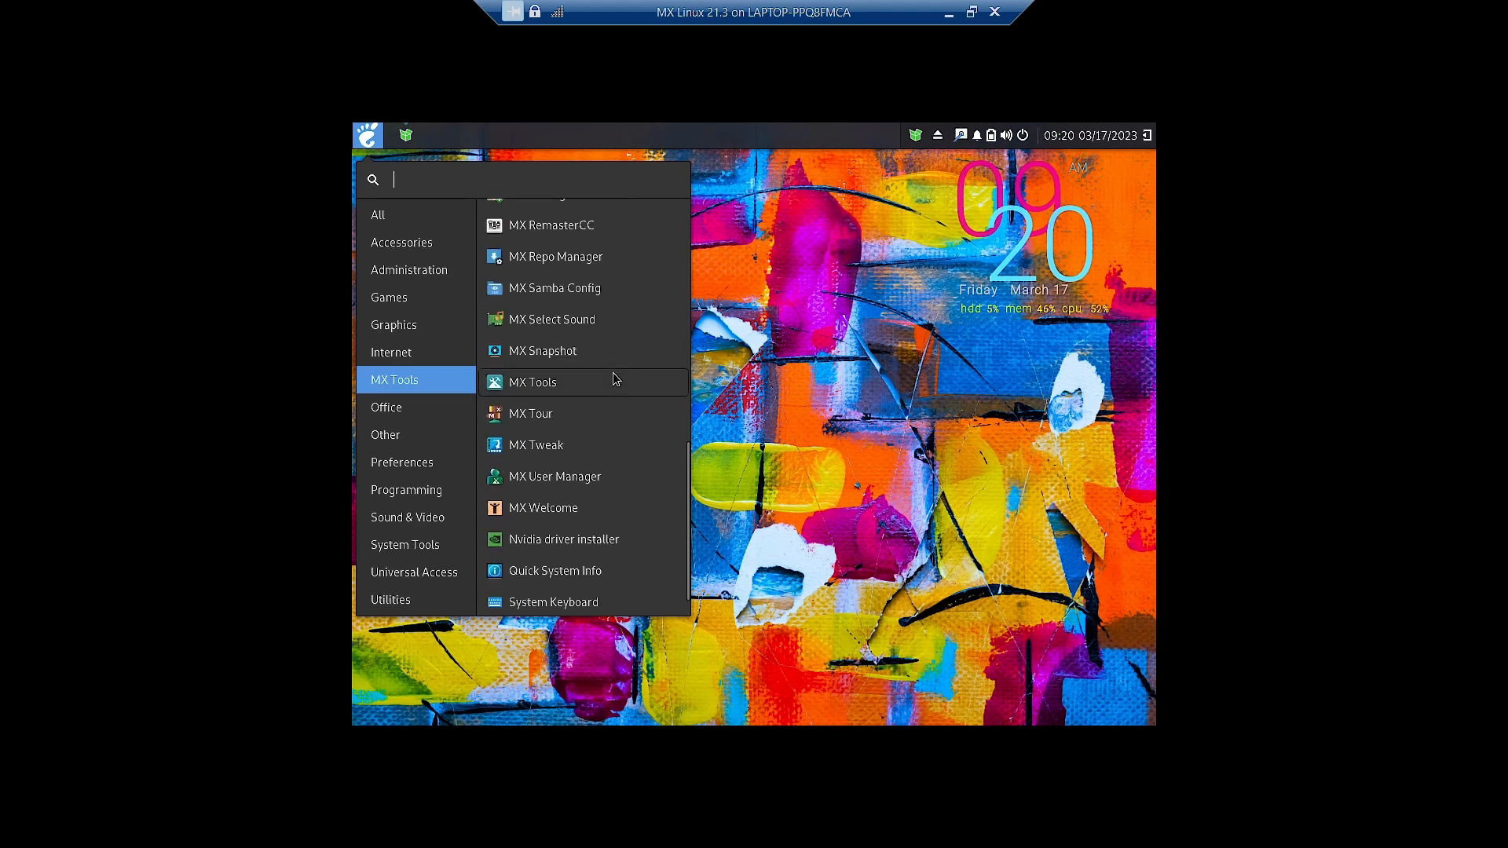
{"action": "scroll", "coordinate": [550, 389], "scroll_direction": "down", "scroll_amount": 1}
Review the programs in the Office, Other, Preferences, Programming and Sound & Video categories
{"action": "left_click", "coordinate": [386, 407]}
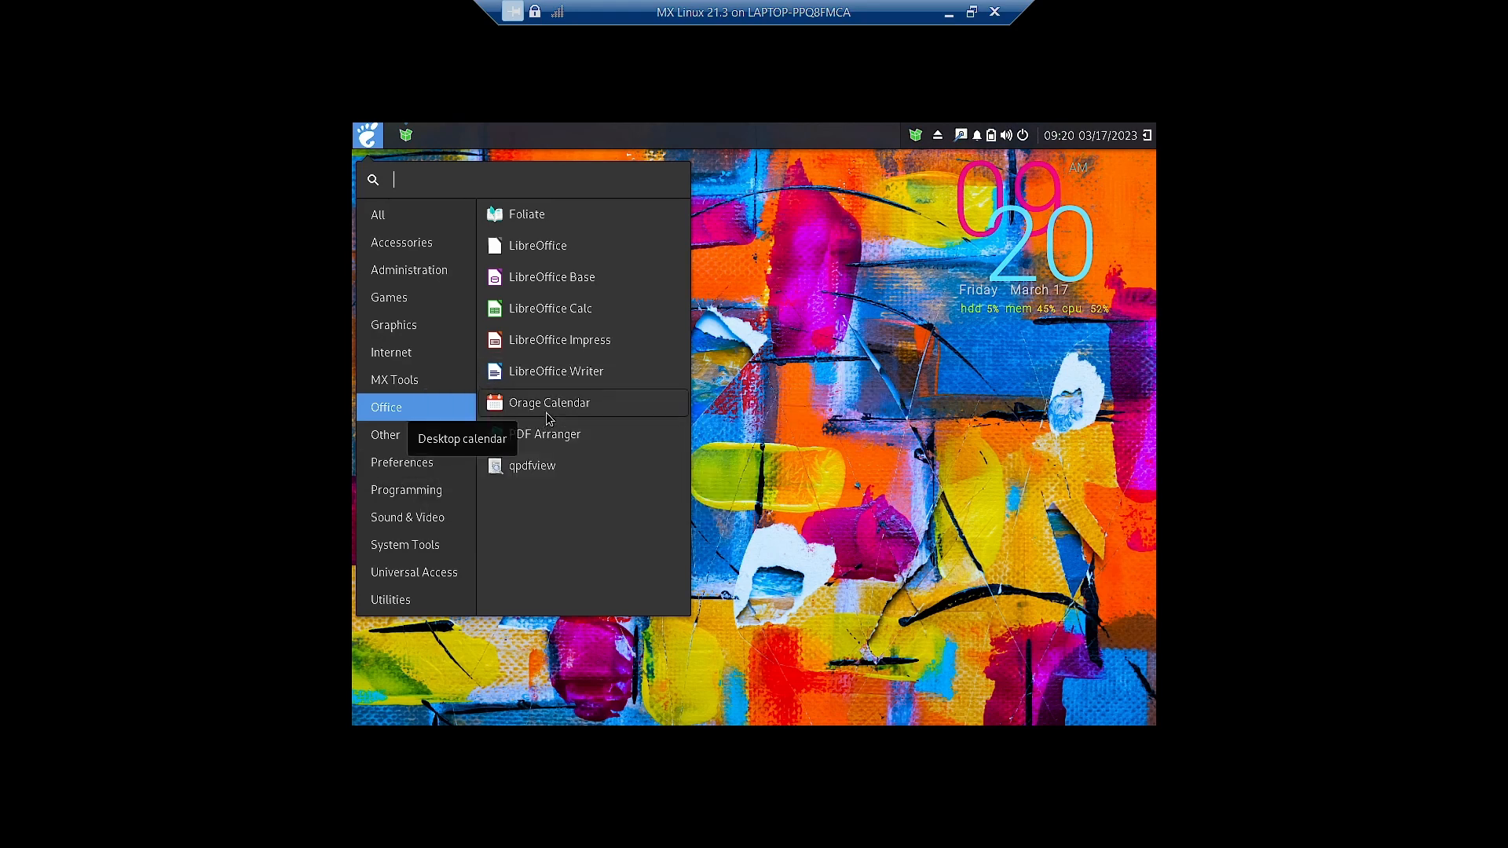
{"action": "left_click", "coordinate": [419, 437]}
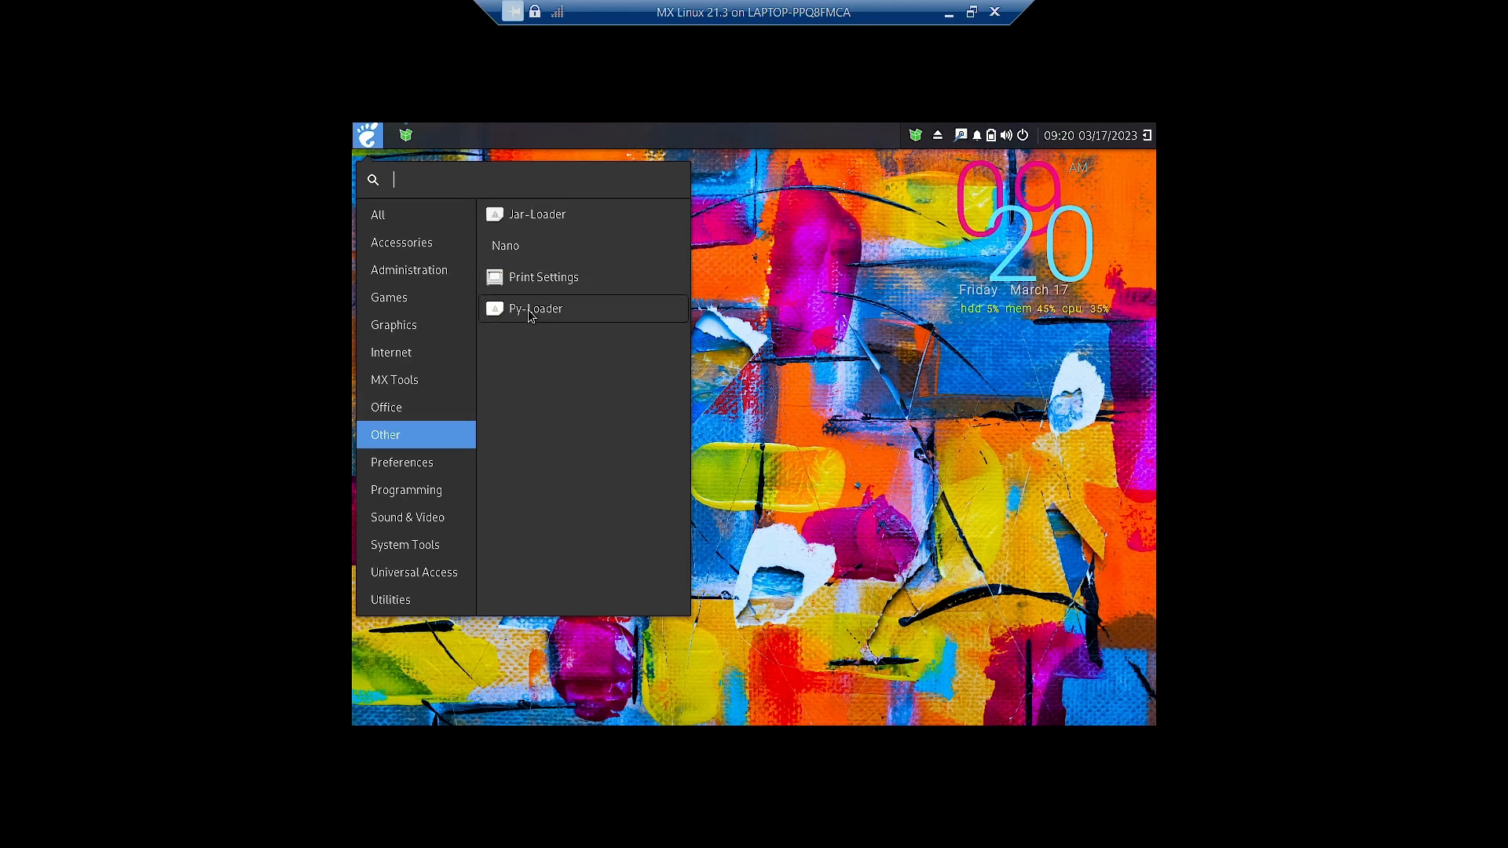
{"action": "left_click", "coordinate": [428, 464]}
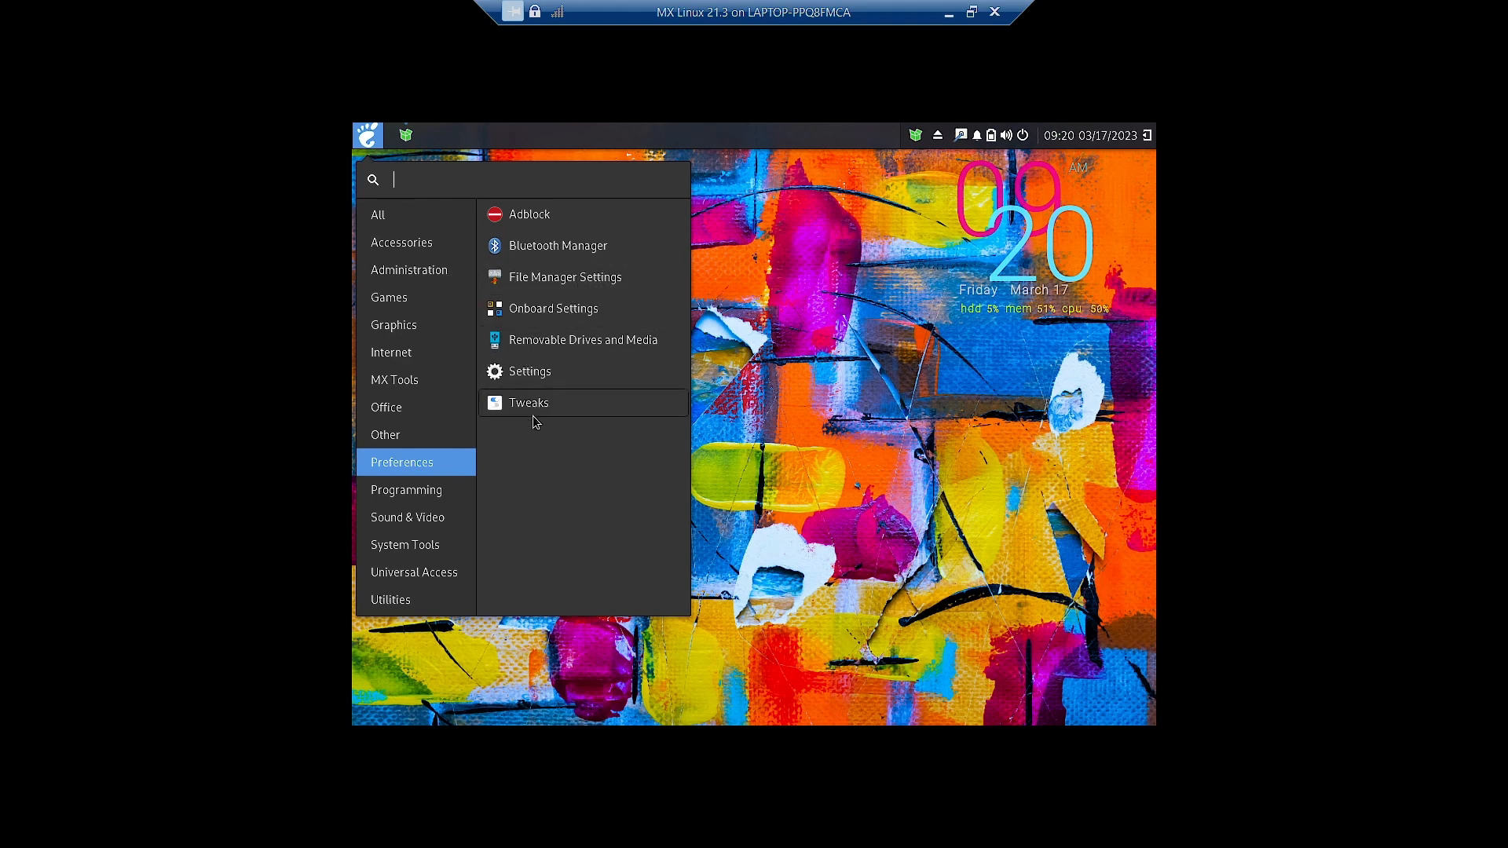
{"action": "left_click", "coordinate": [433, 495]}
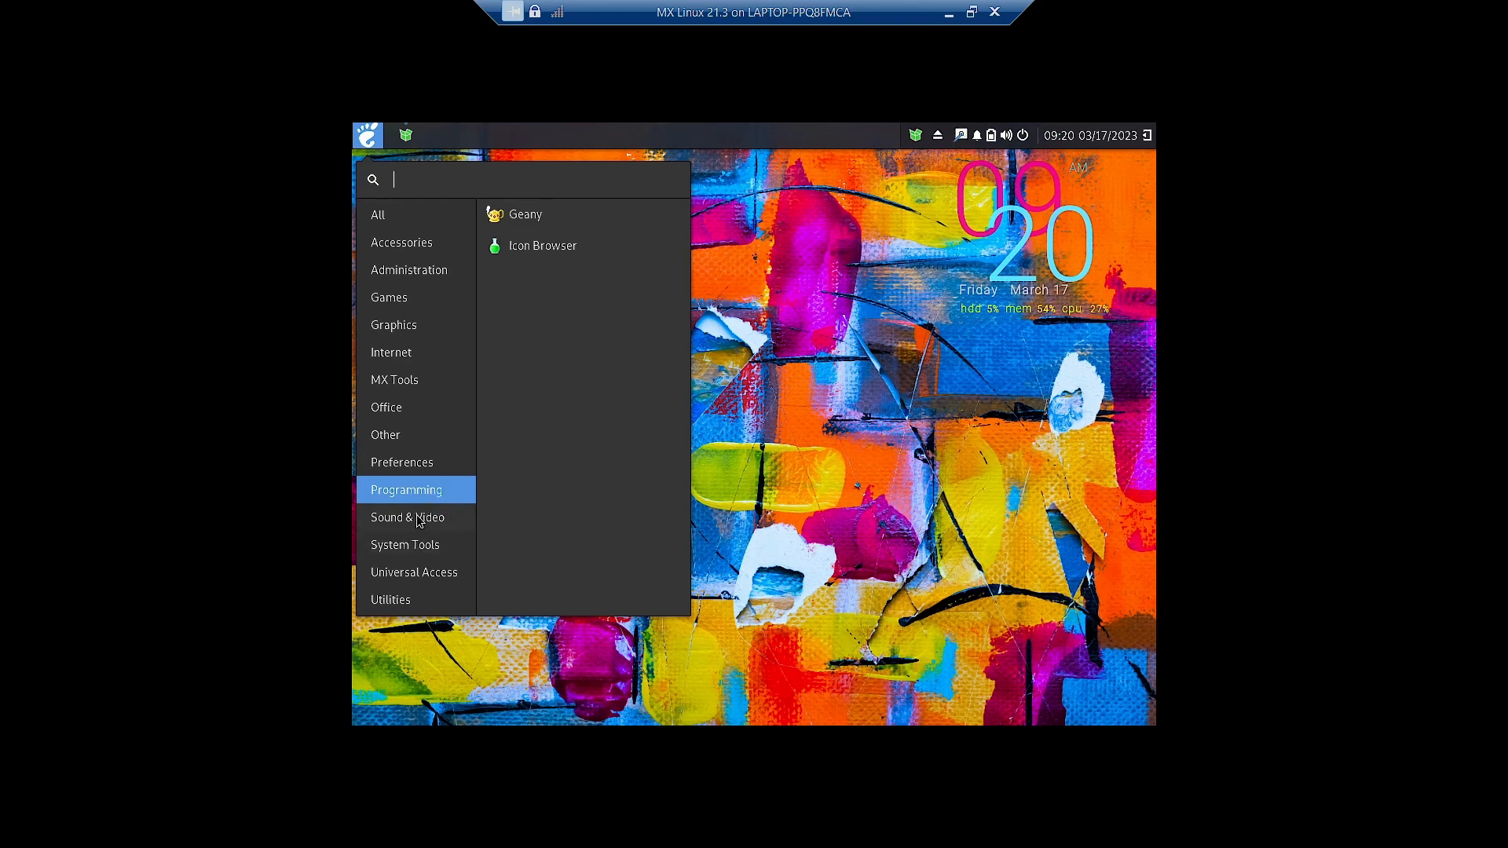
{"action": "left_click", "coordinate": [418, 520]}
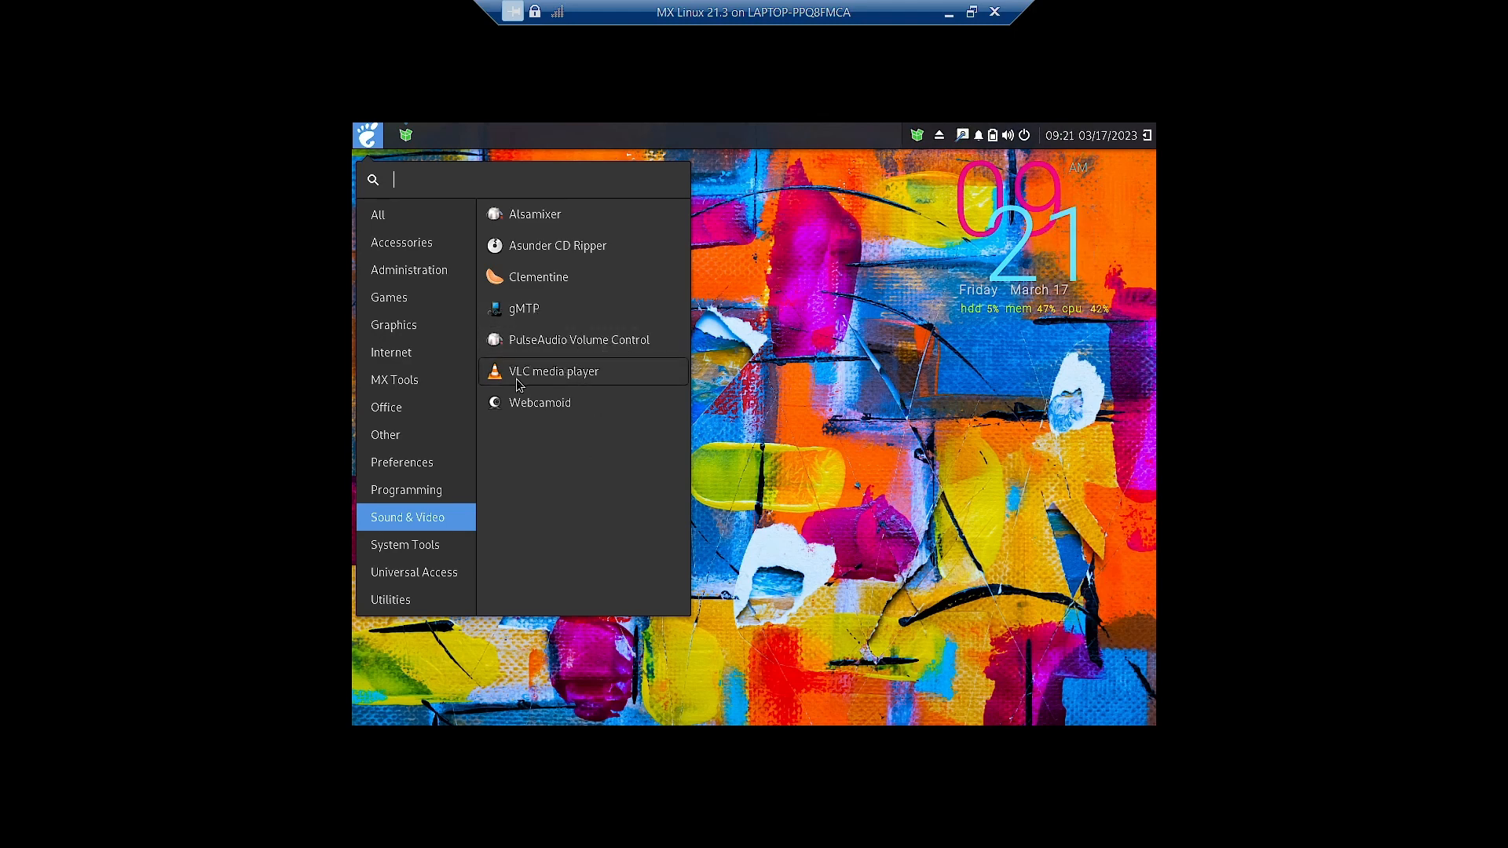
Look through the System Tools, Universal Access and Utilities categories, and close the applications menu
{"action": "left_click", "coordinate": [451, 545]}
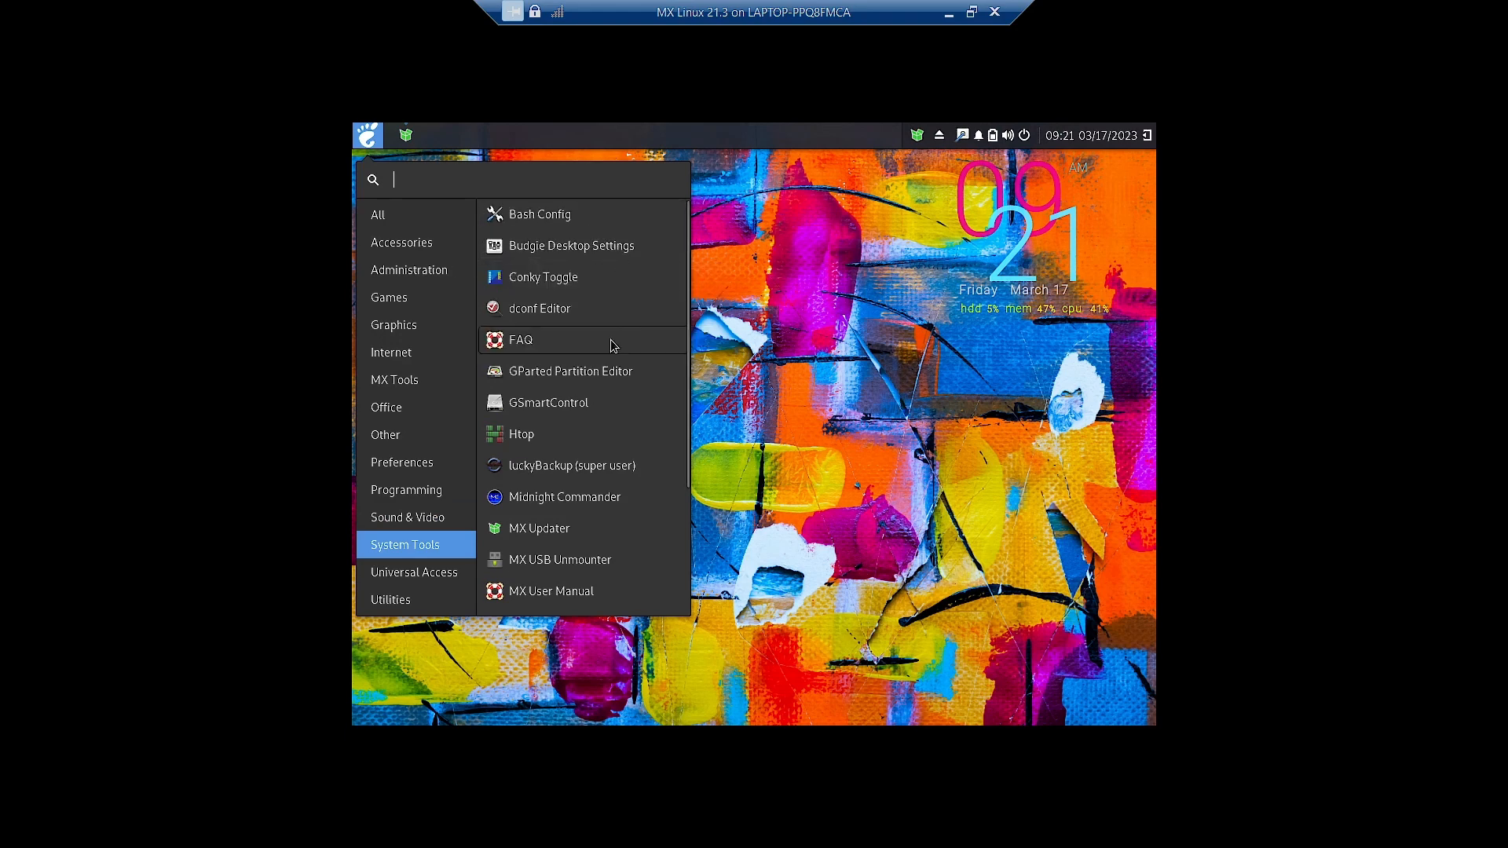
{"action": "scroll", "coordinate": [610, 339], "scroll_direction": "down", "scroll_amount": 3}
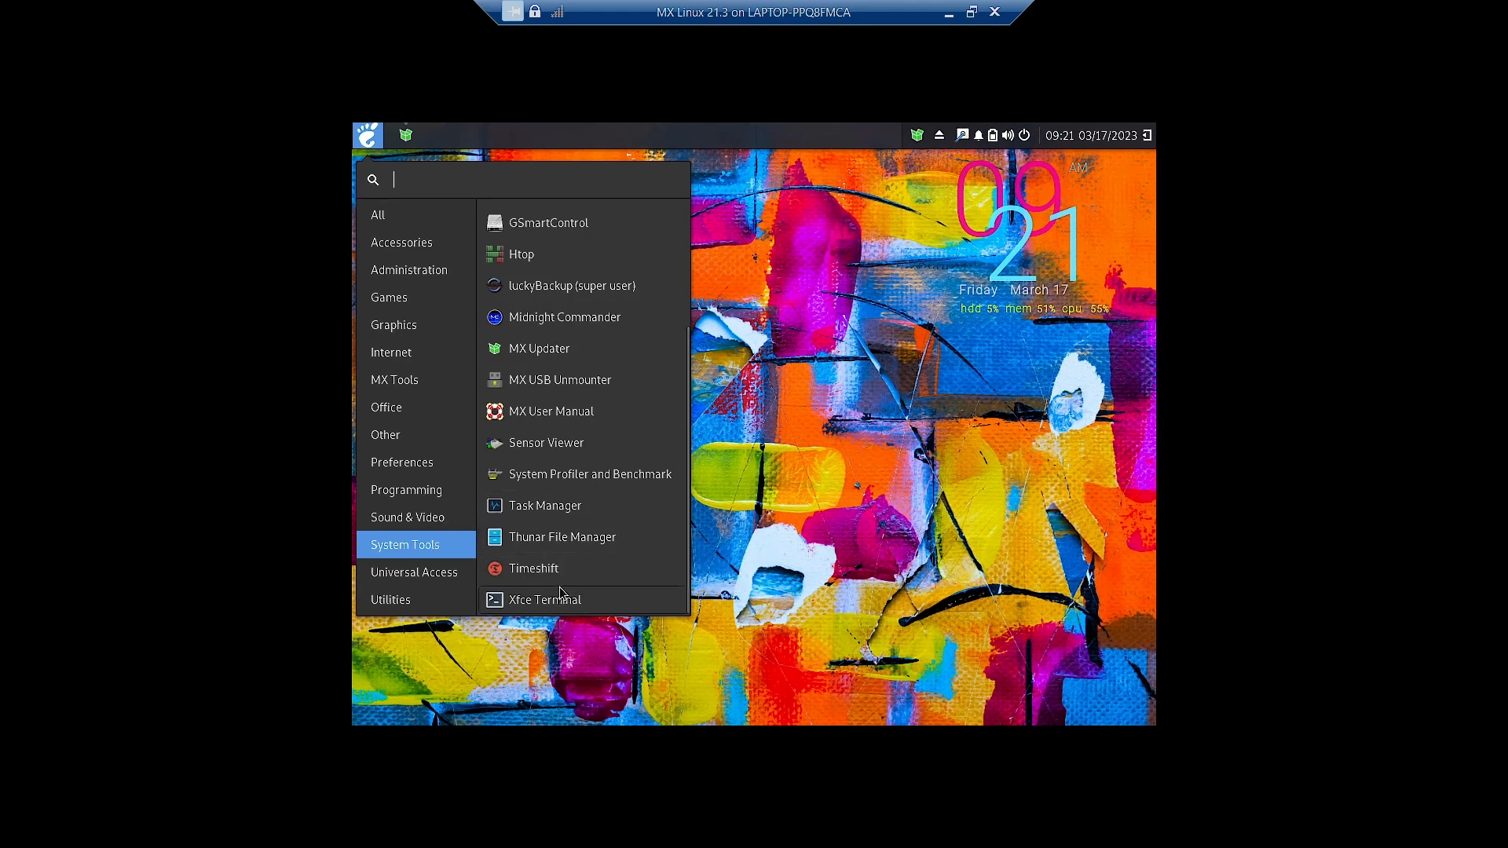
{"action": "scroll", "coordinate": [568, 471], "scroll_direction": "up", "scroll_amount": 5}
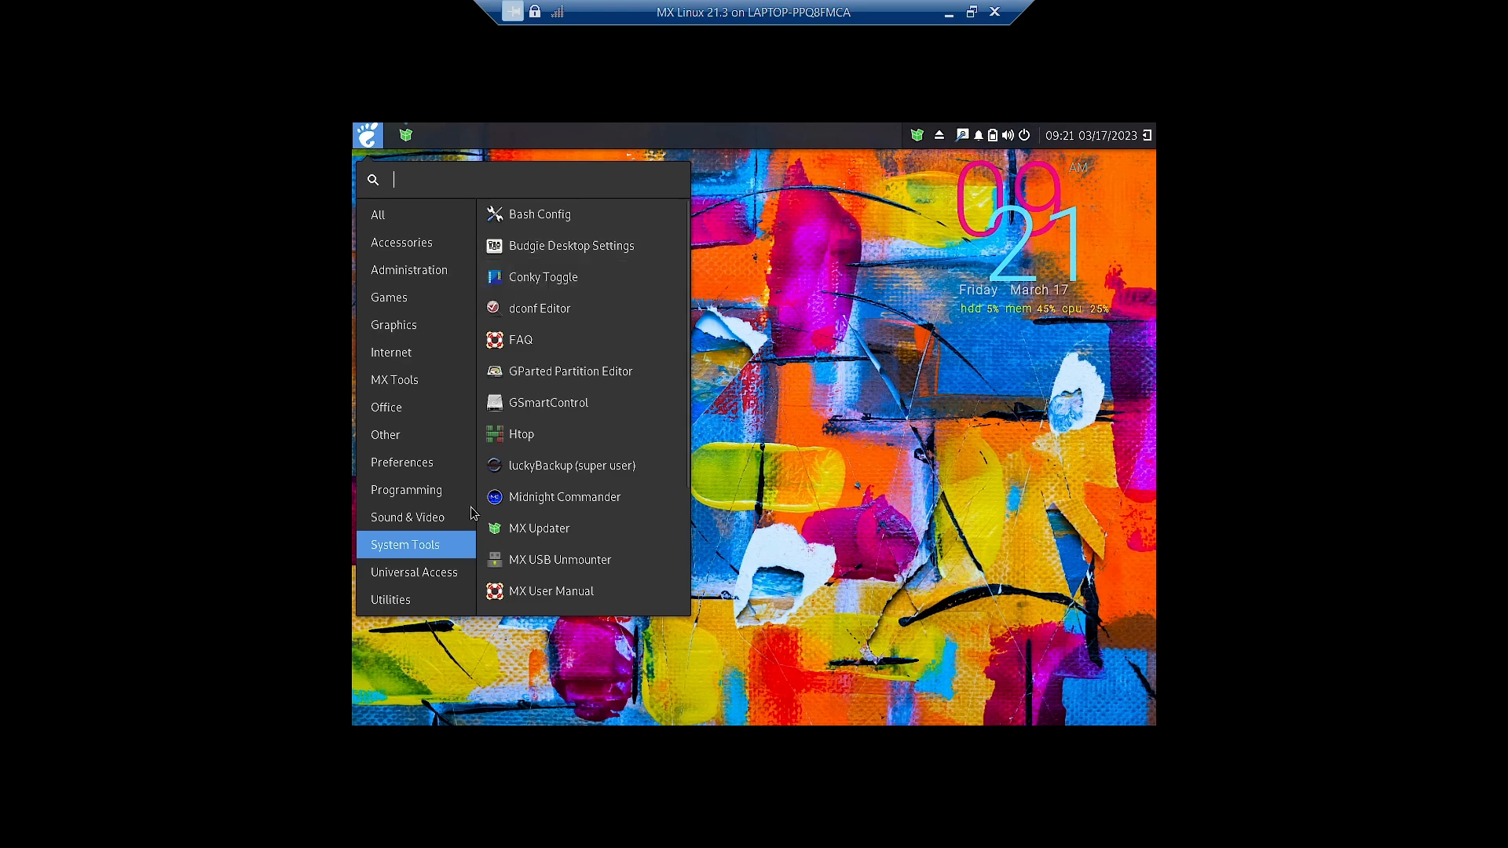
{"action": "left_click", "coordinate": [429, 575]}
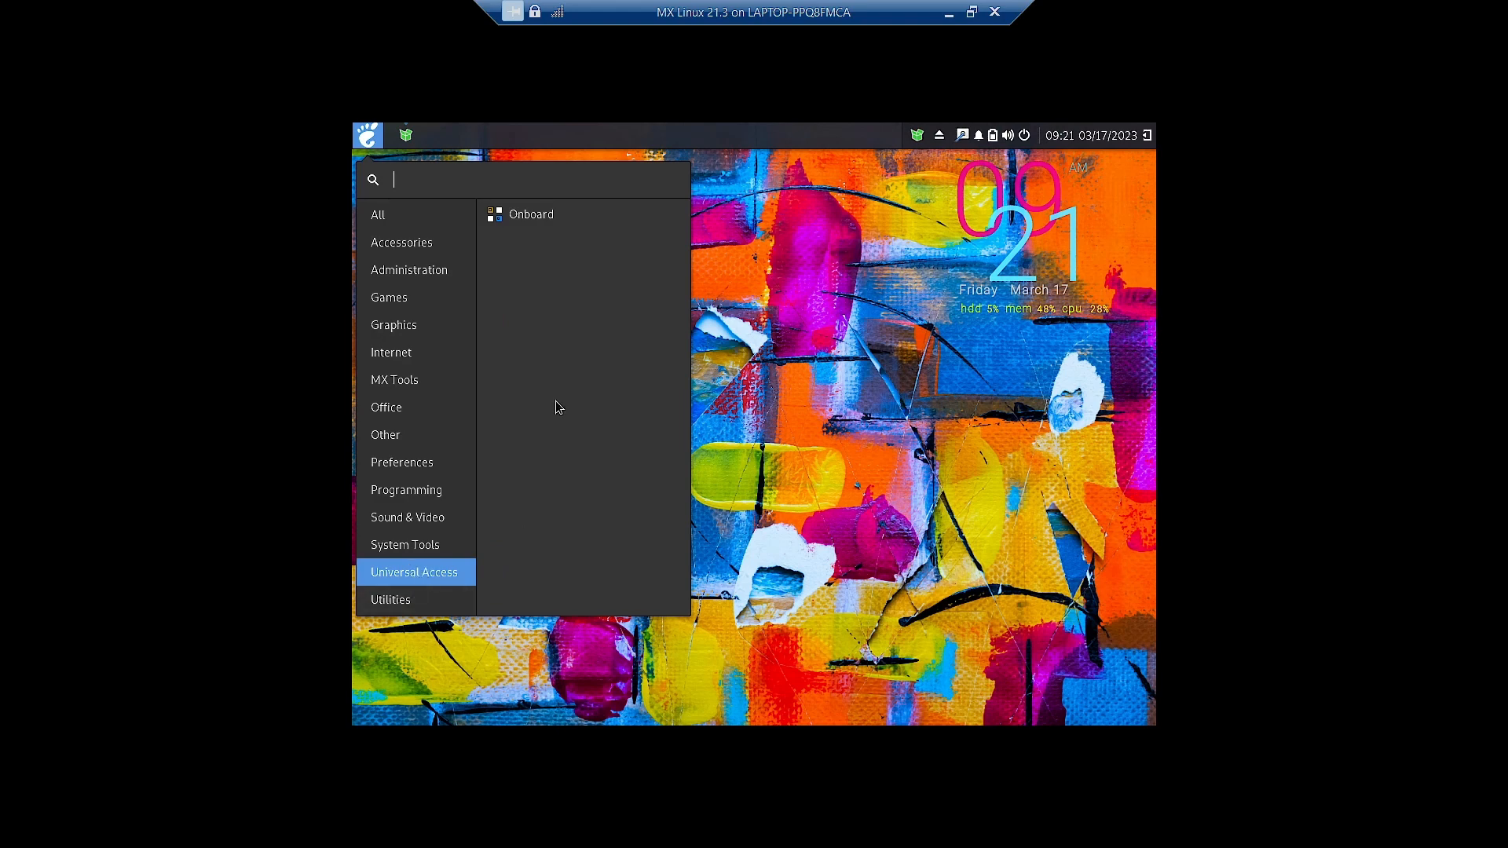
{"action": "left_click", "coordinate": [392, 605]}
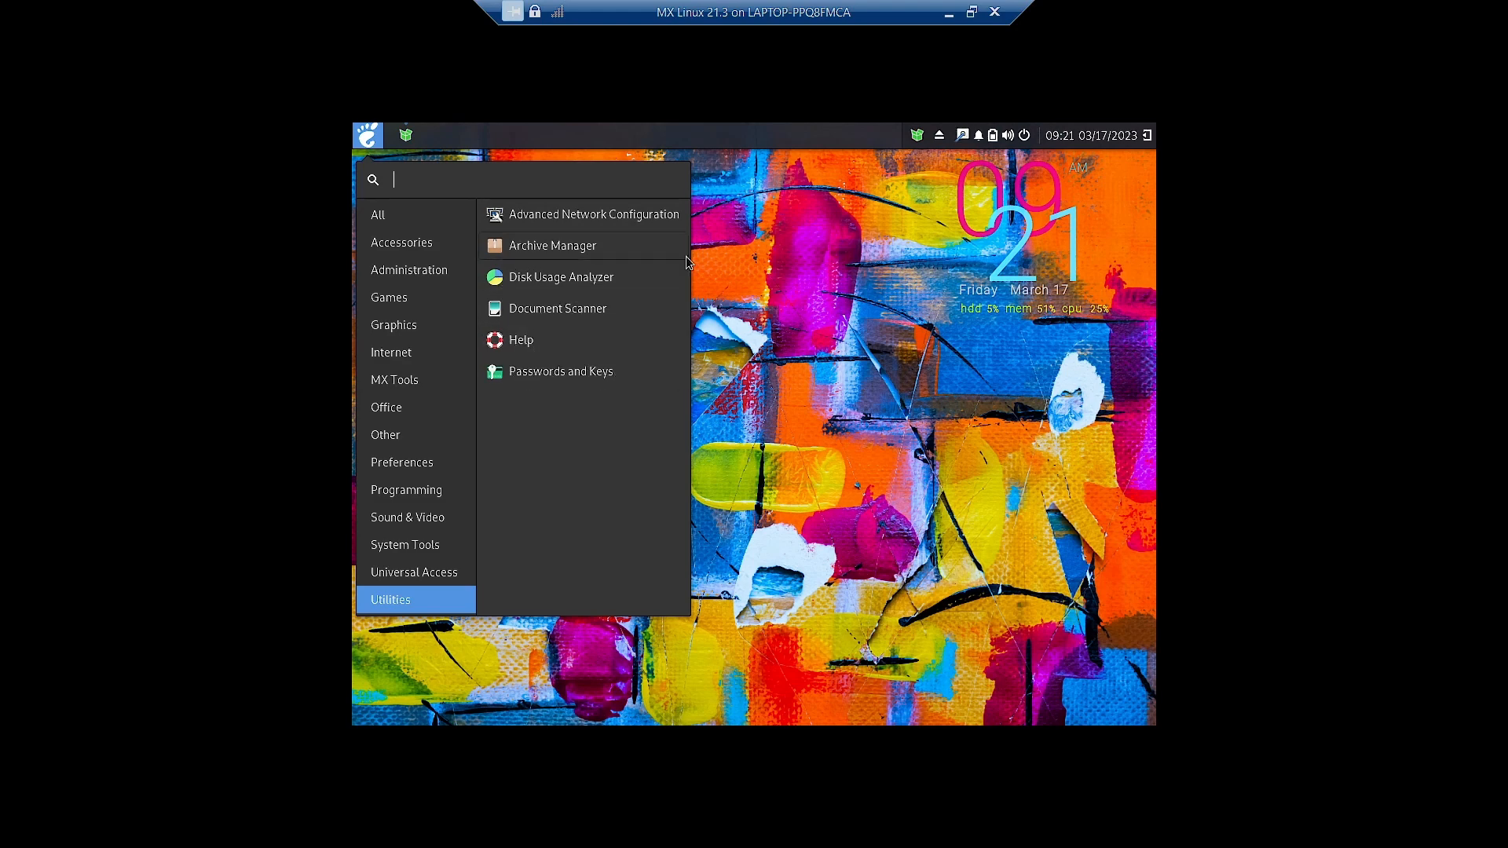
{"action": "left_click", "coordinate": [759, 270]}
Open Budgie Desktop Settings from the desktop and look through the available Widgets themes on the Style page without choosing one
{"action": "right_click", "coordinate": [537, 226]}
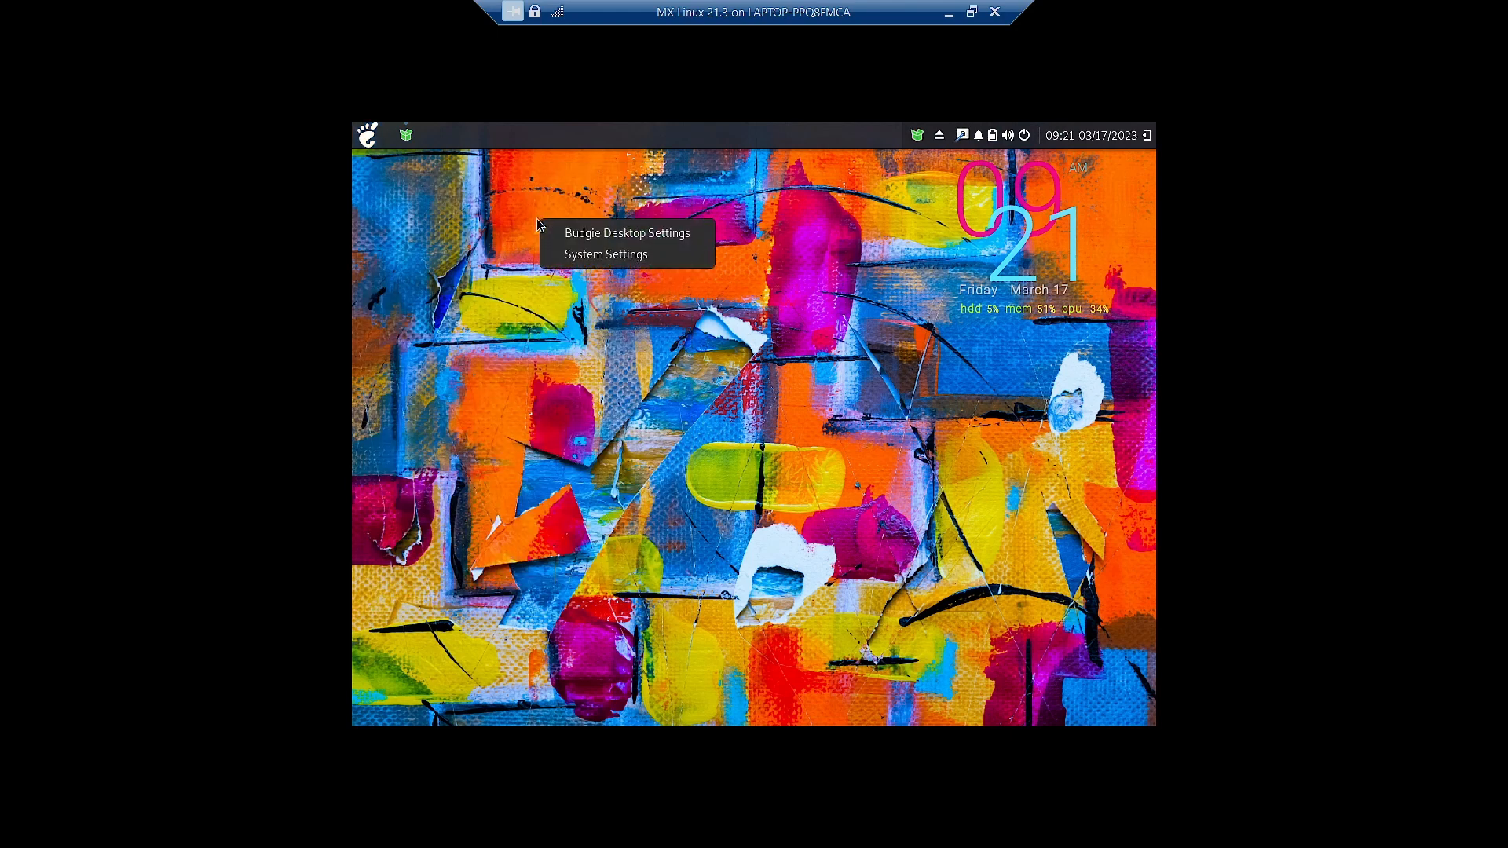
{"action": "left_click", "coordinate": [588, 233]}
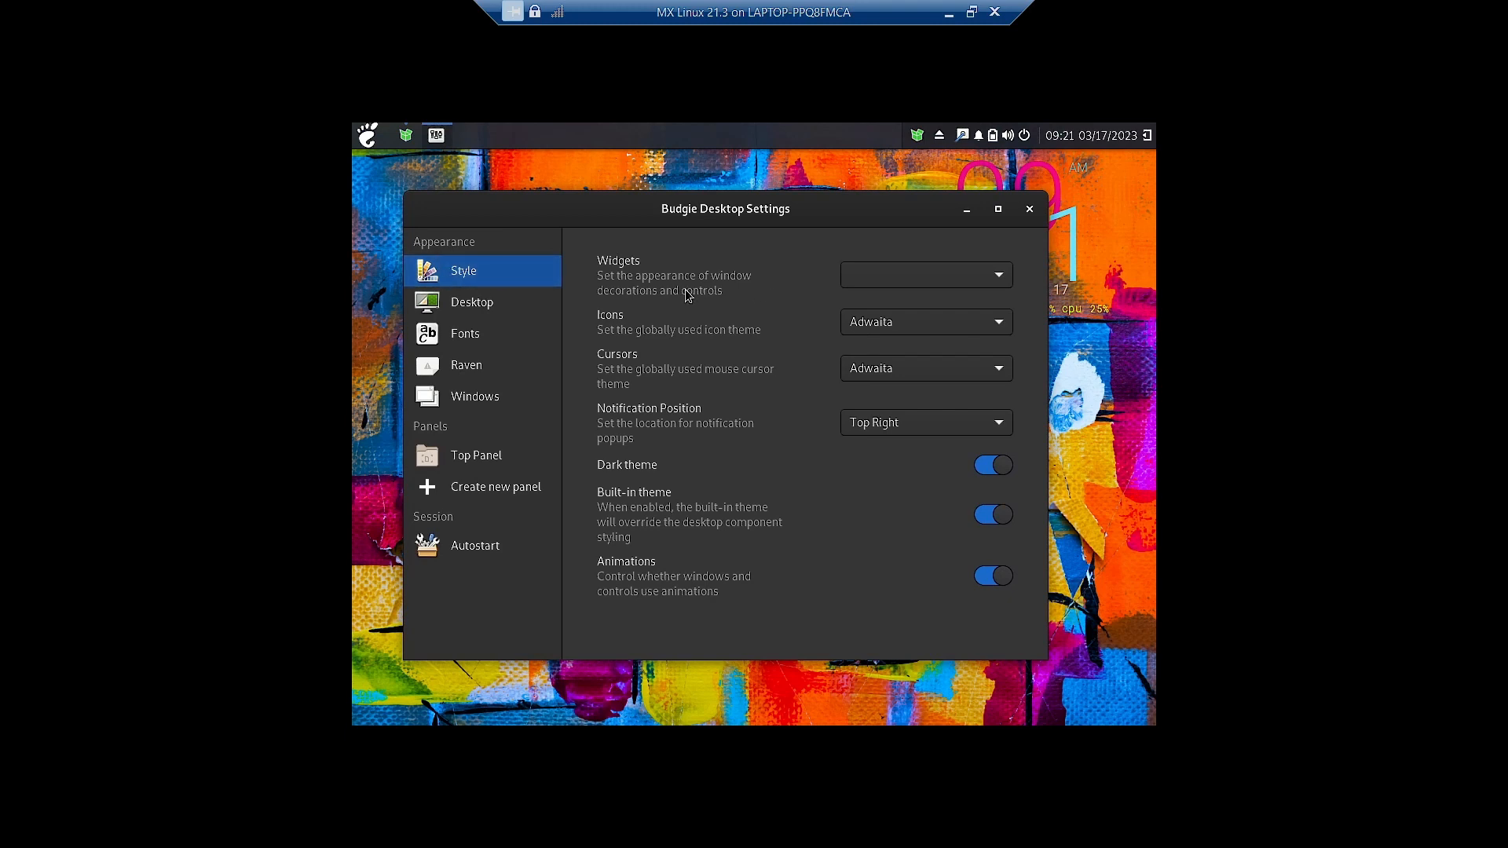
{"action": "left_click", "coordinate": [1000, 275]}
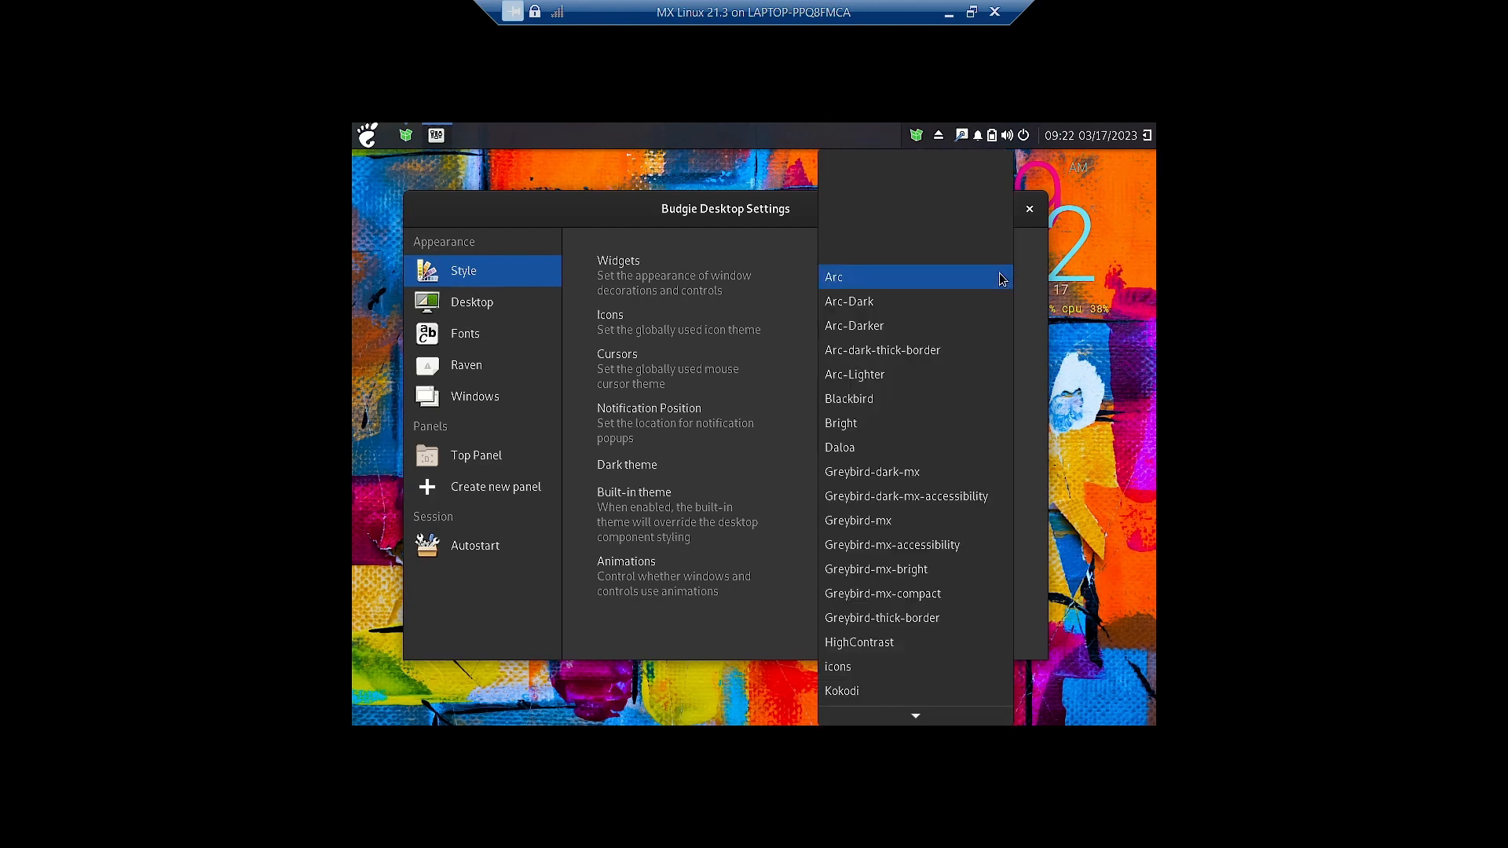
{"action": "left_click", "coordinate": [730, 271]}
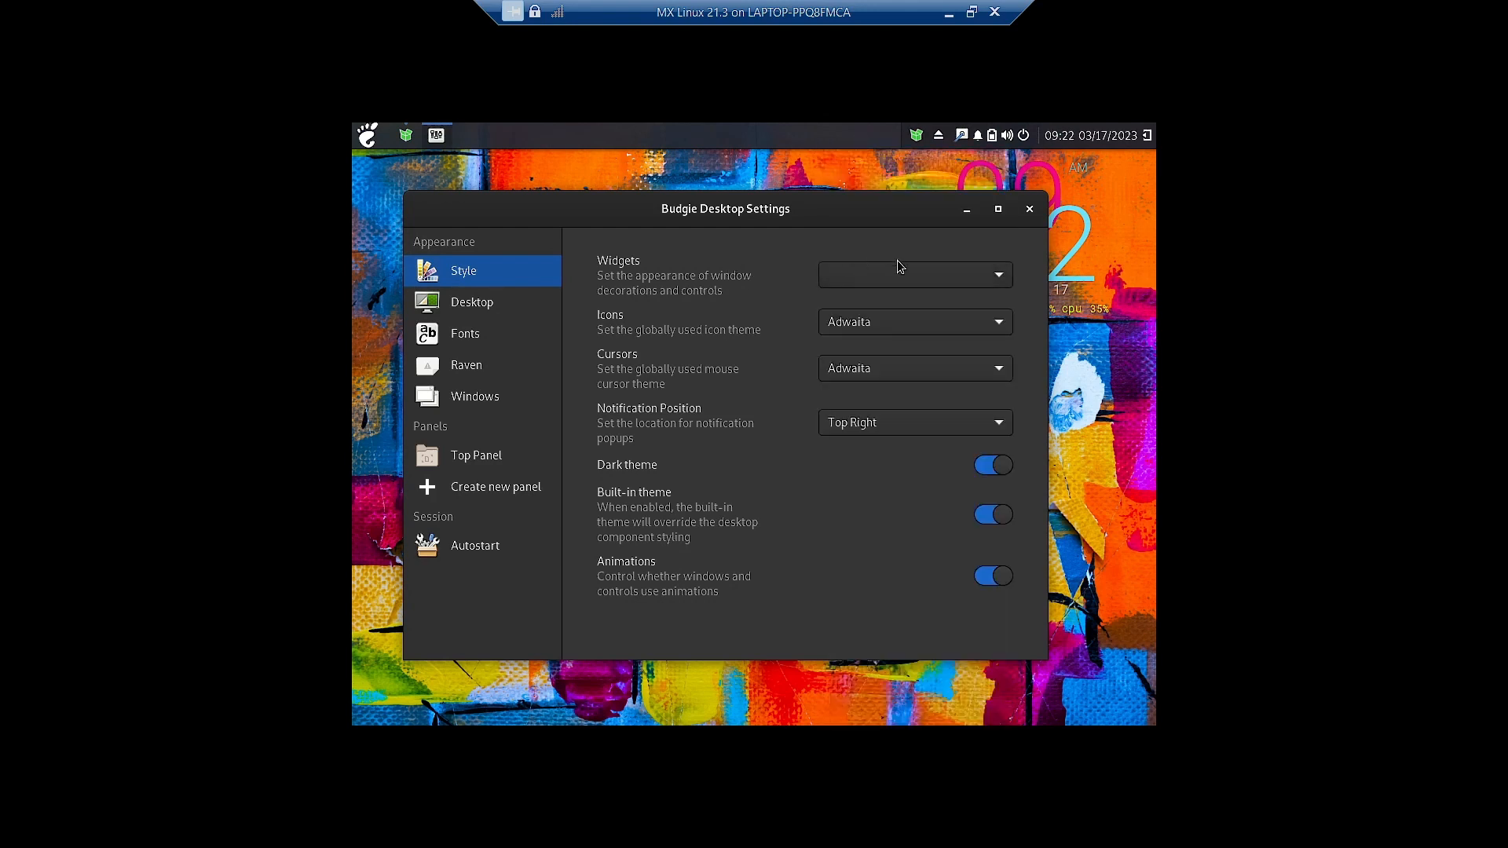
{"action": "left_click", "coordinate": [873, 278]}
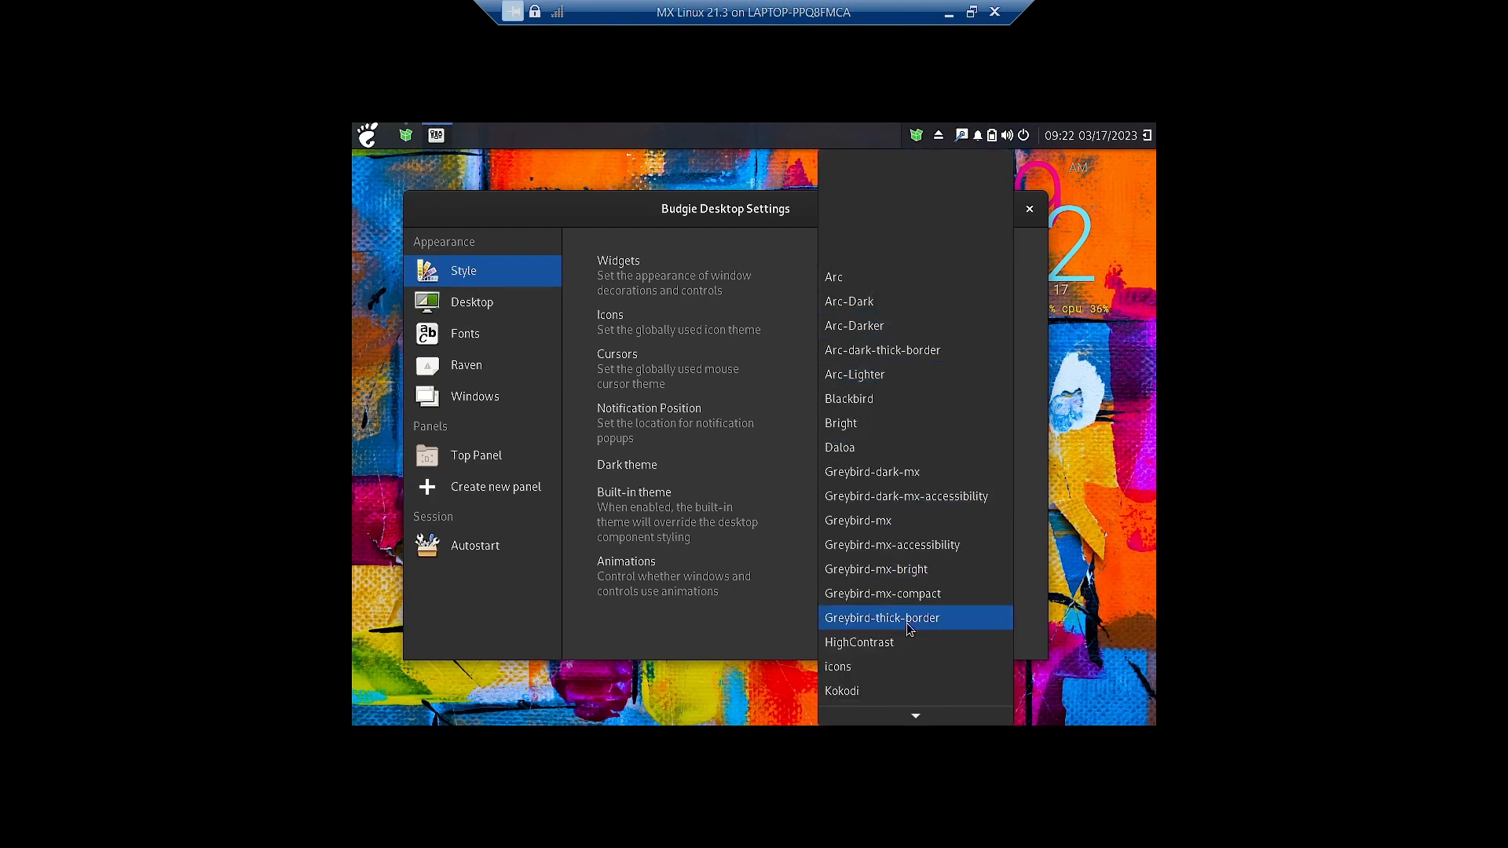
{"action": "mouse_move", "coordinate": [911, 714]}
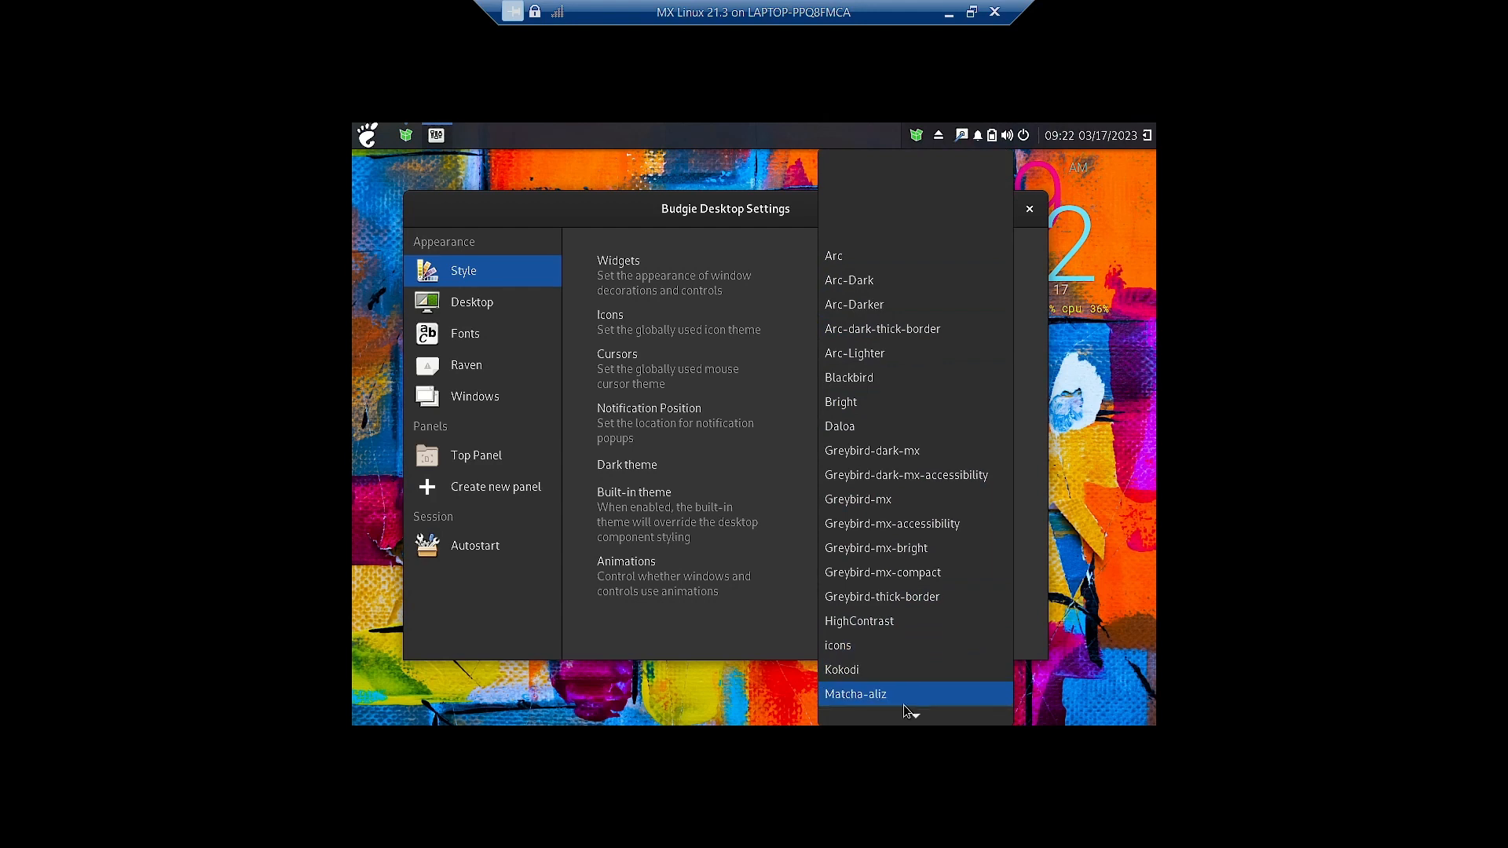
{"action": "left_click", "coordinate": [741, 291]}
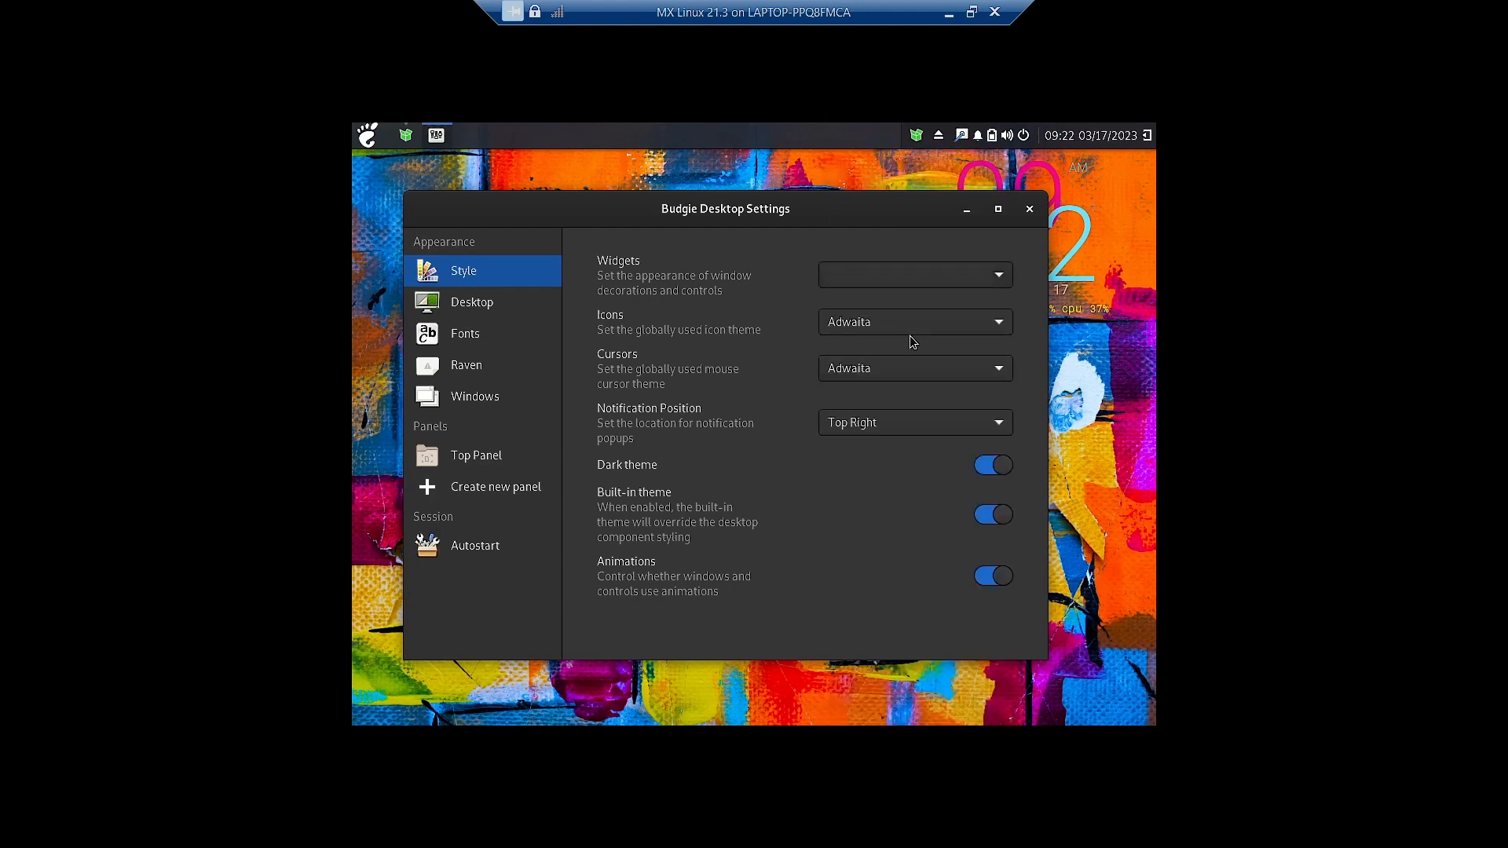
Try the Greybird-dark-mx theme for the Widgets appearance
{"action": "left_click", "coordinate": [910, 336]}
{"action": "left_click", "coordinate": [782, 318]}
{"action": "left_click", "coordinate": [850, 284]}
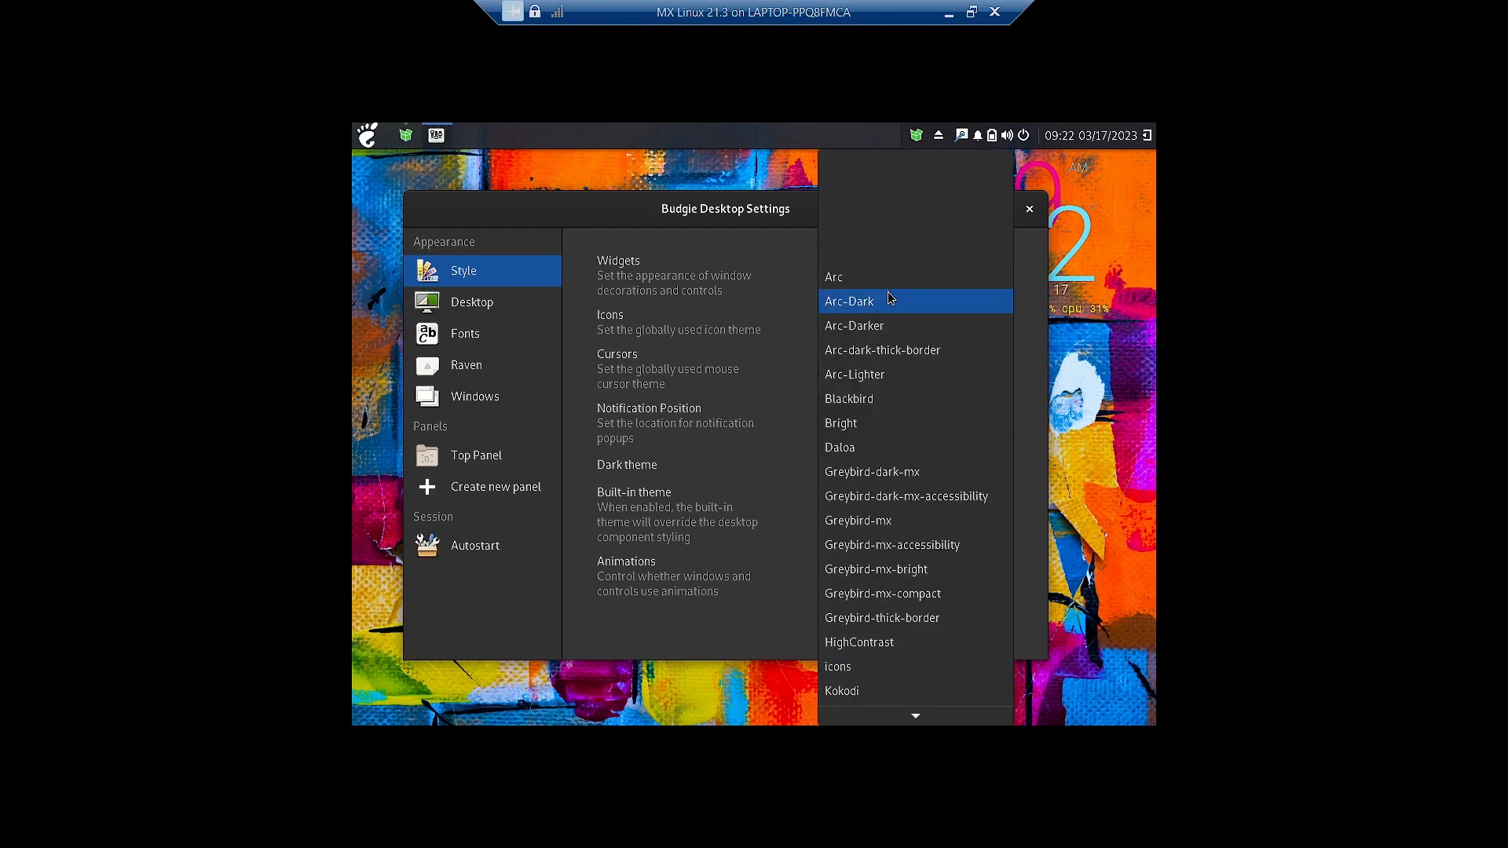
{"action": "left_click", "coordinate": [739, 289]}
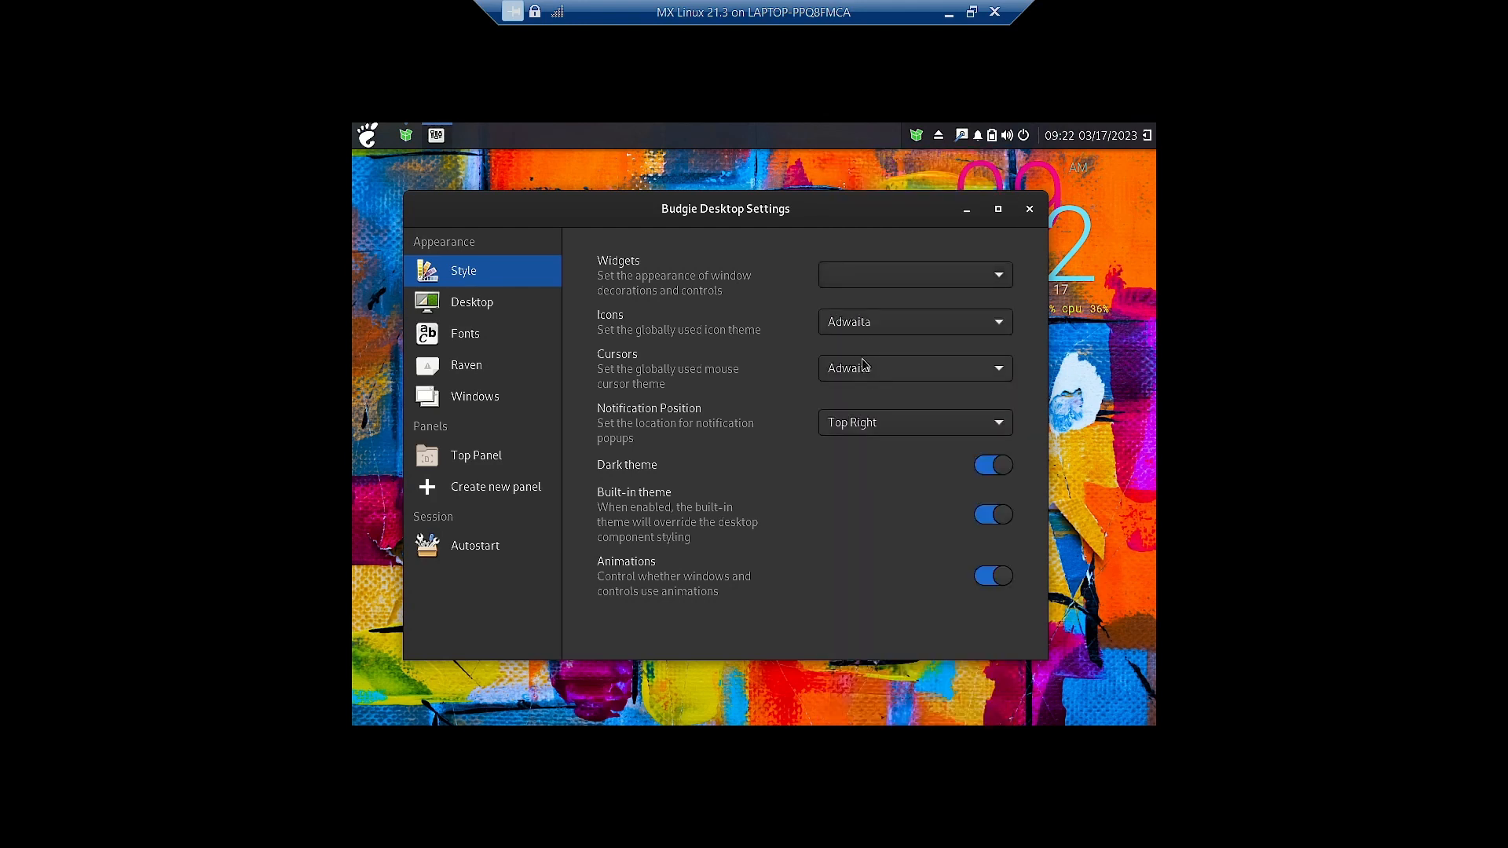
{"action": "left_click", "coordinate": [919, 278]}
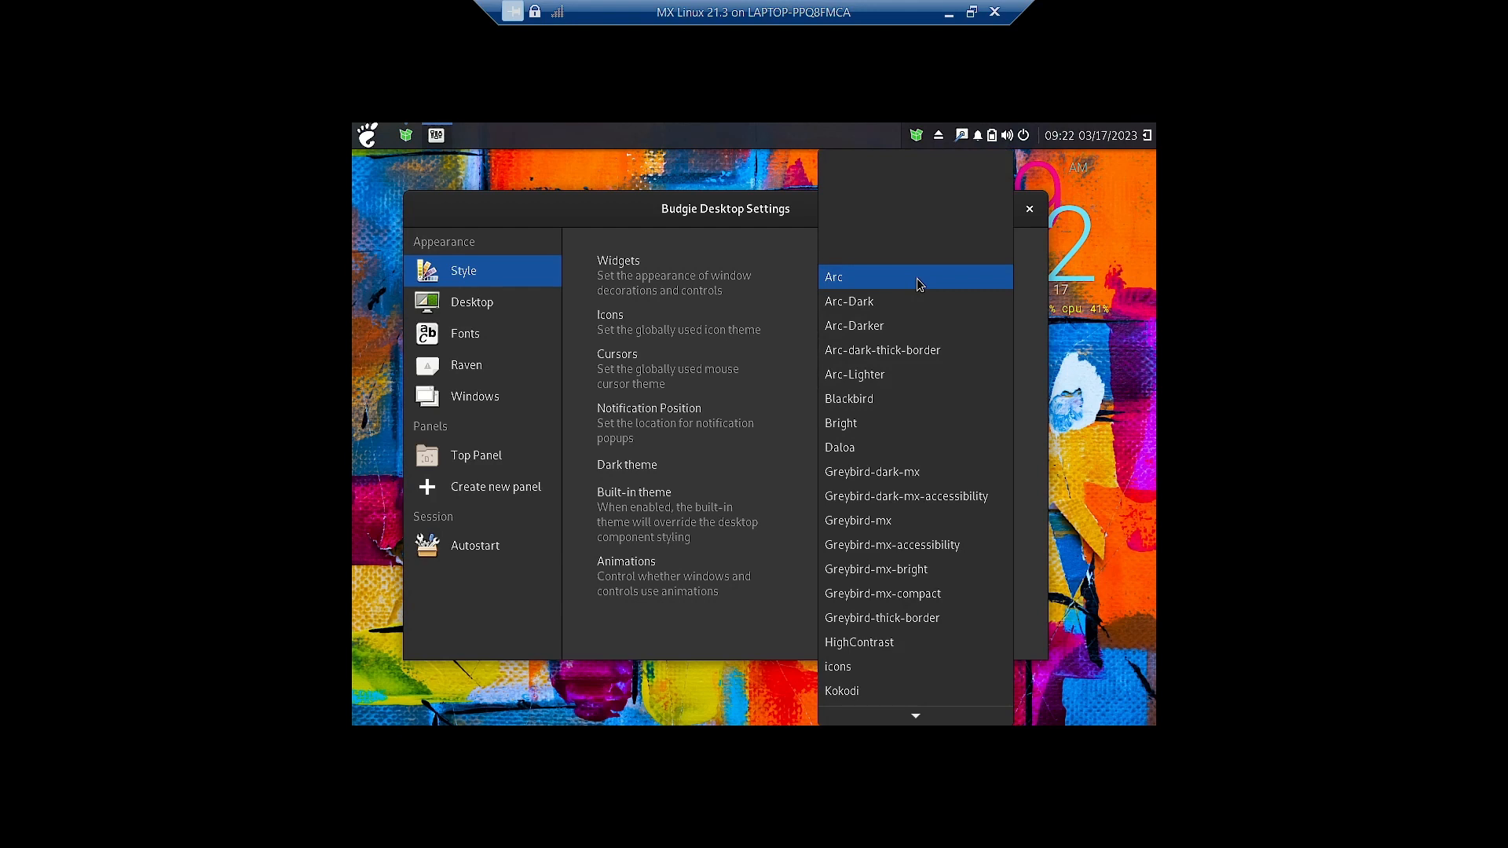
{"action": "left_click", "coordinate": [907, 481]}
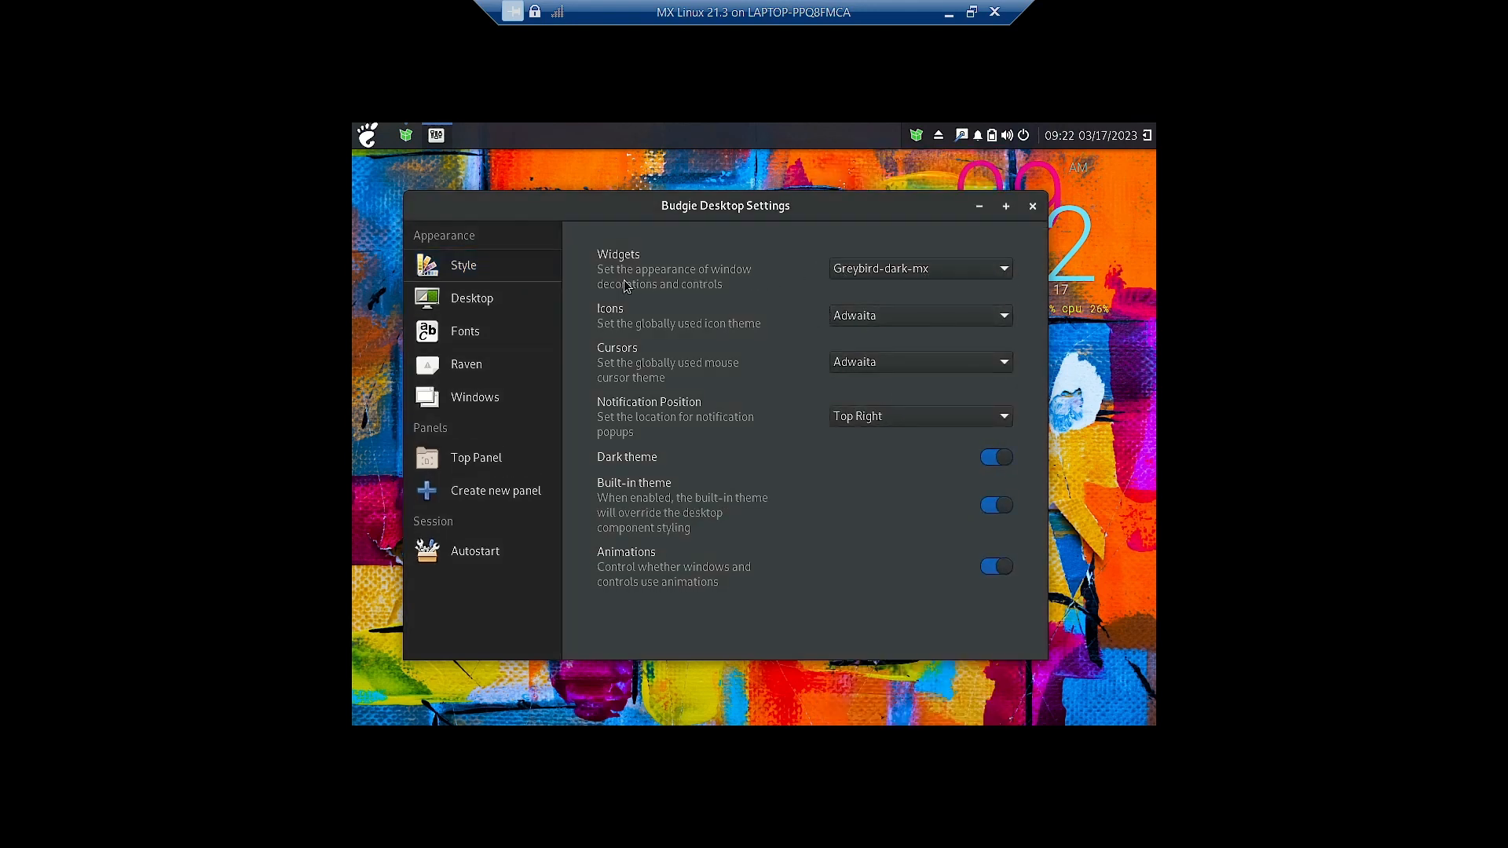
Try the Arc theme and the mx-comfort theme for the Widgets appearance
{"action": "left_click", "coordinate": [917, 273]}
{"action": "scroll", "coordinate": [915, 236], "scroll_direction": "up", "scroll_amount": 3}
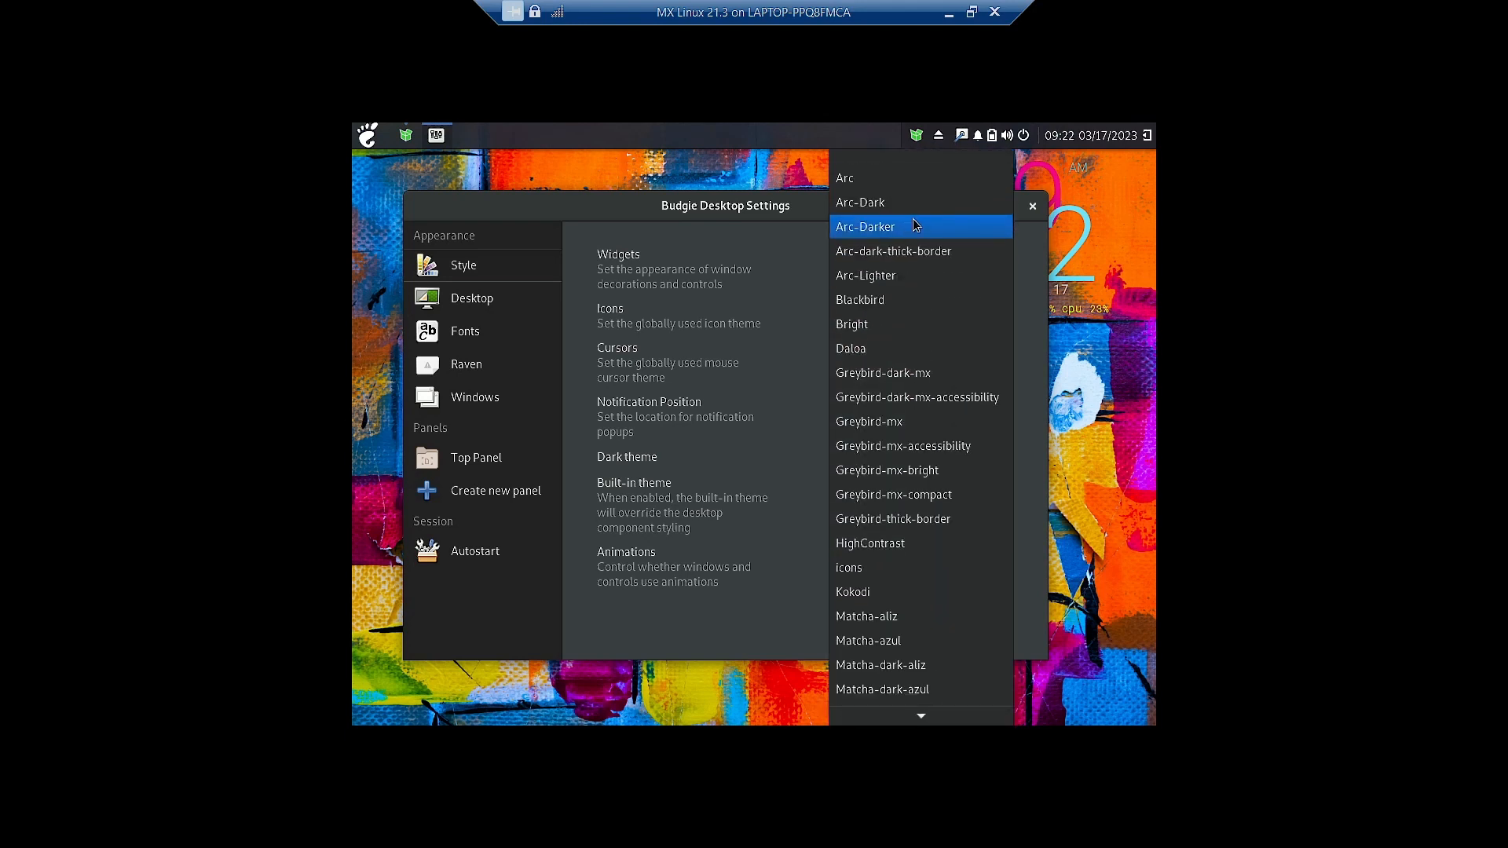
{"action": "left_click", "coordinate": [920, 176]}
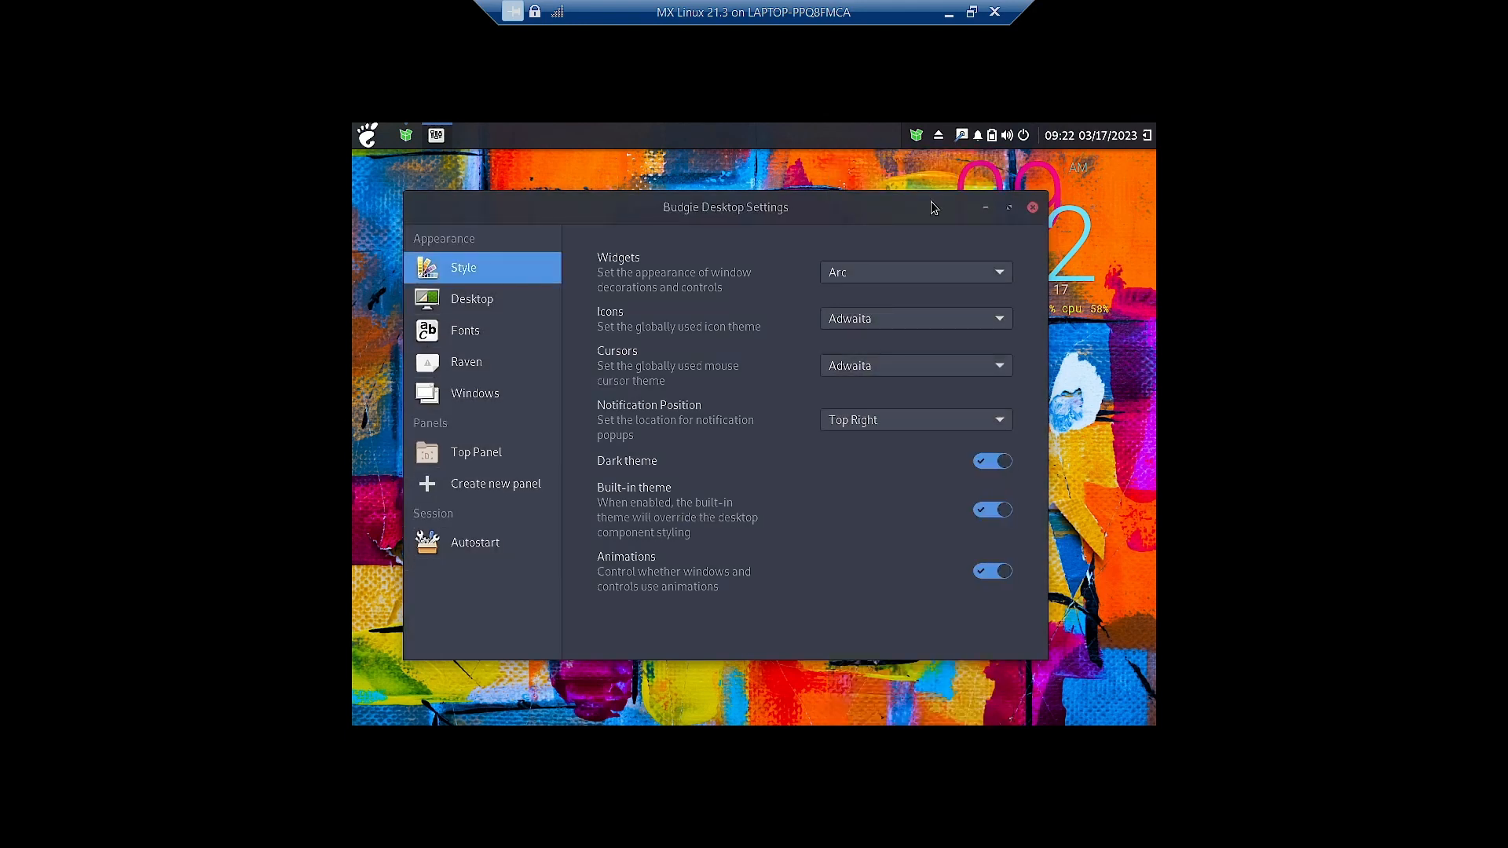
{"action": "left_click", "coordinate": [916, 271]}
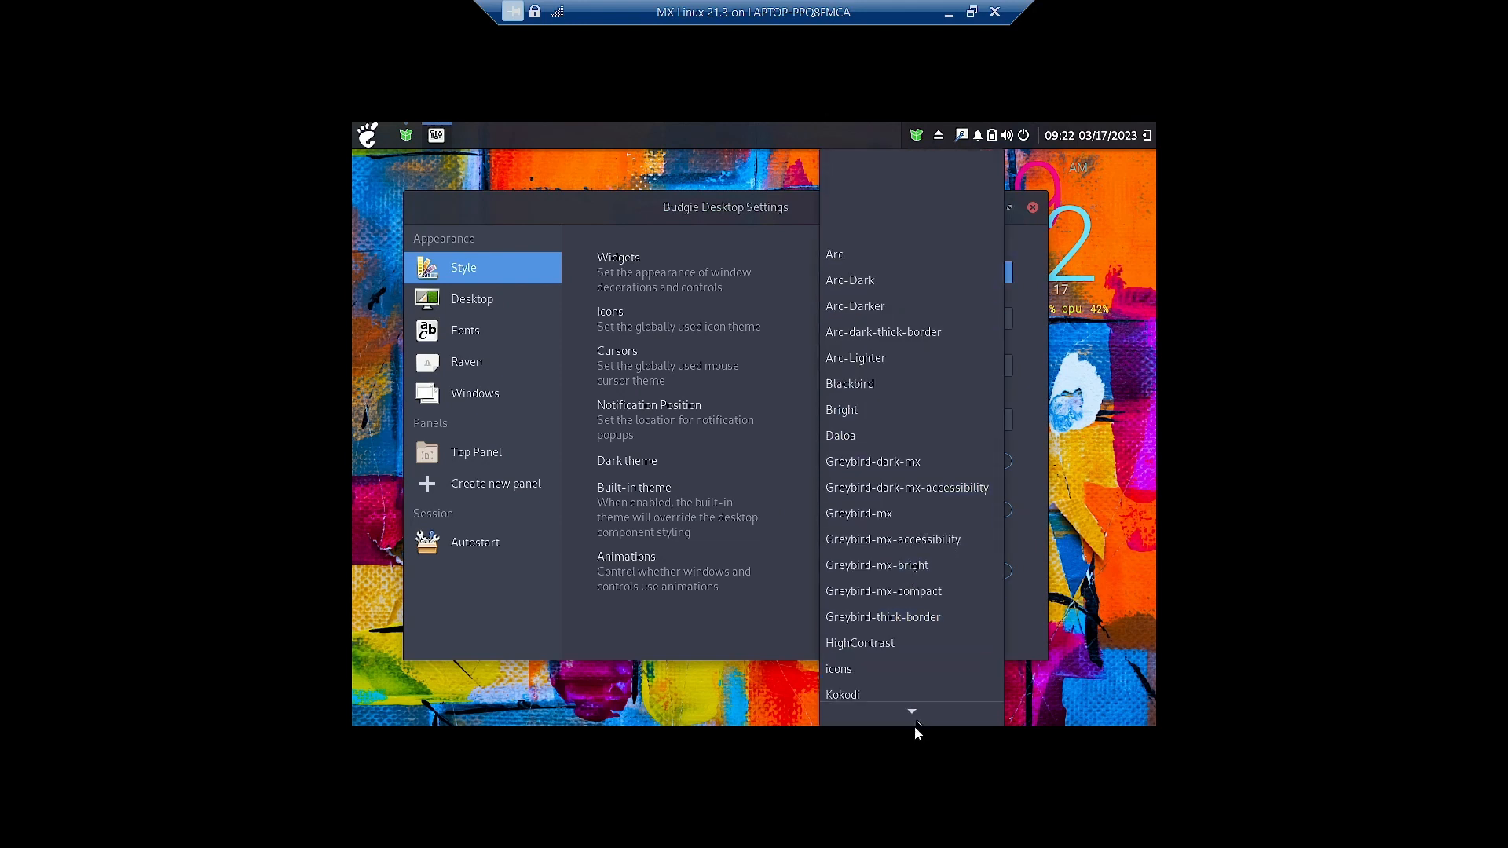
{"action": "mouse_move", "coordinate": [907, 723]}
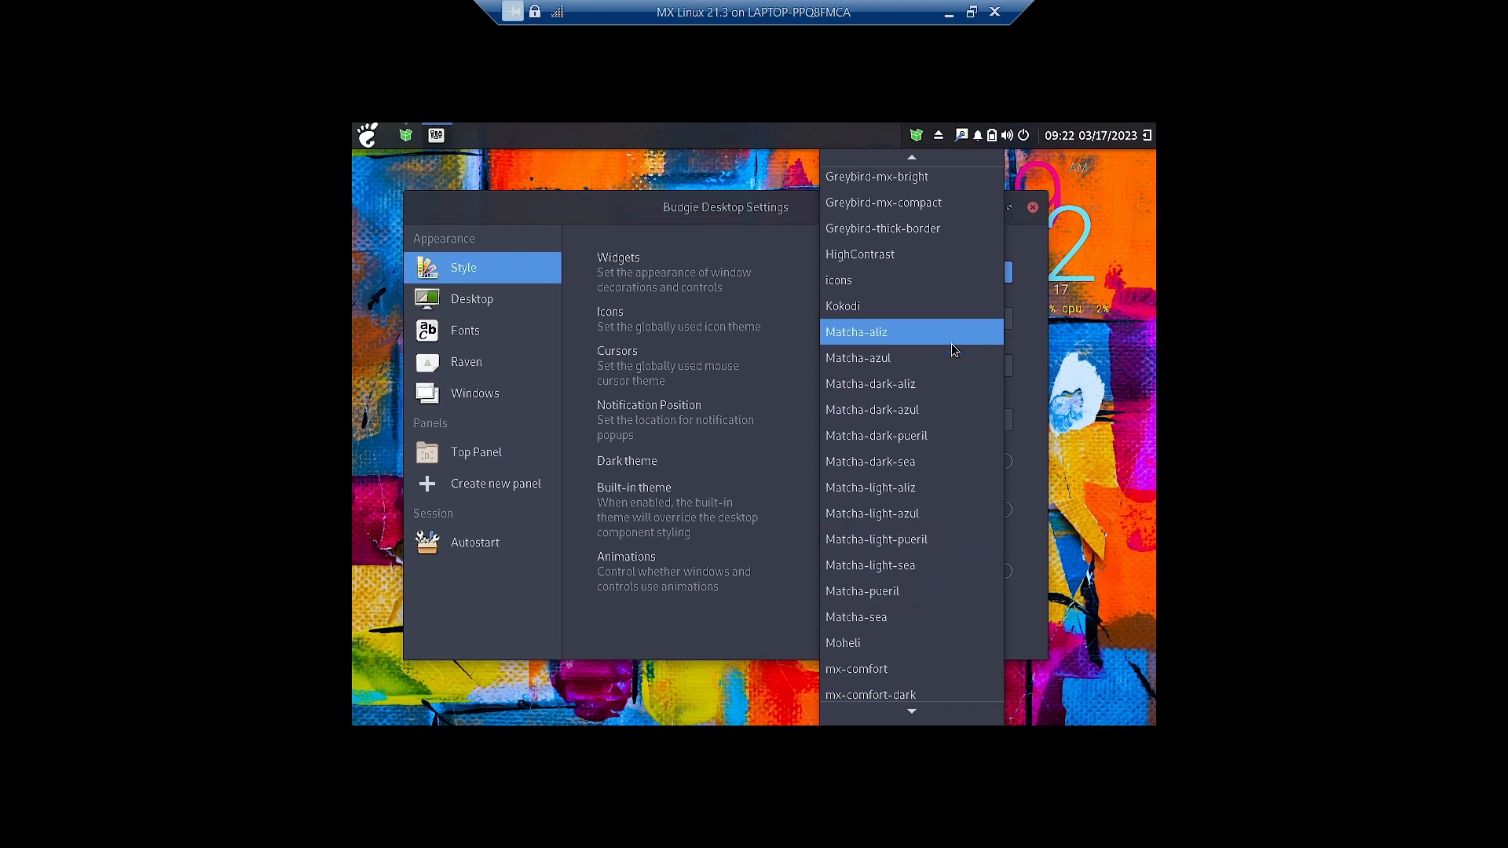
{"action": "scroll", "coordinate": [937, 660], "scroll_direction": "down", "scroll_amount": 6}
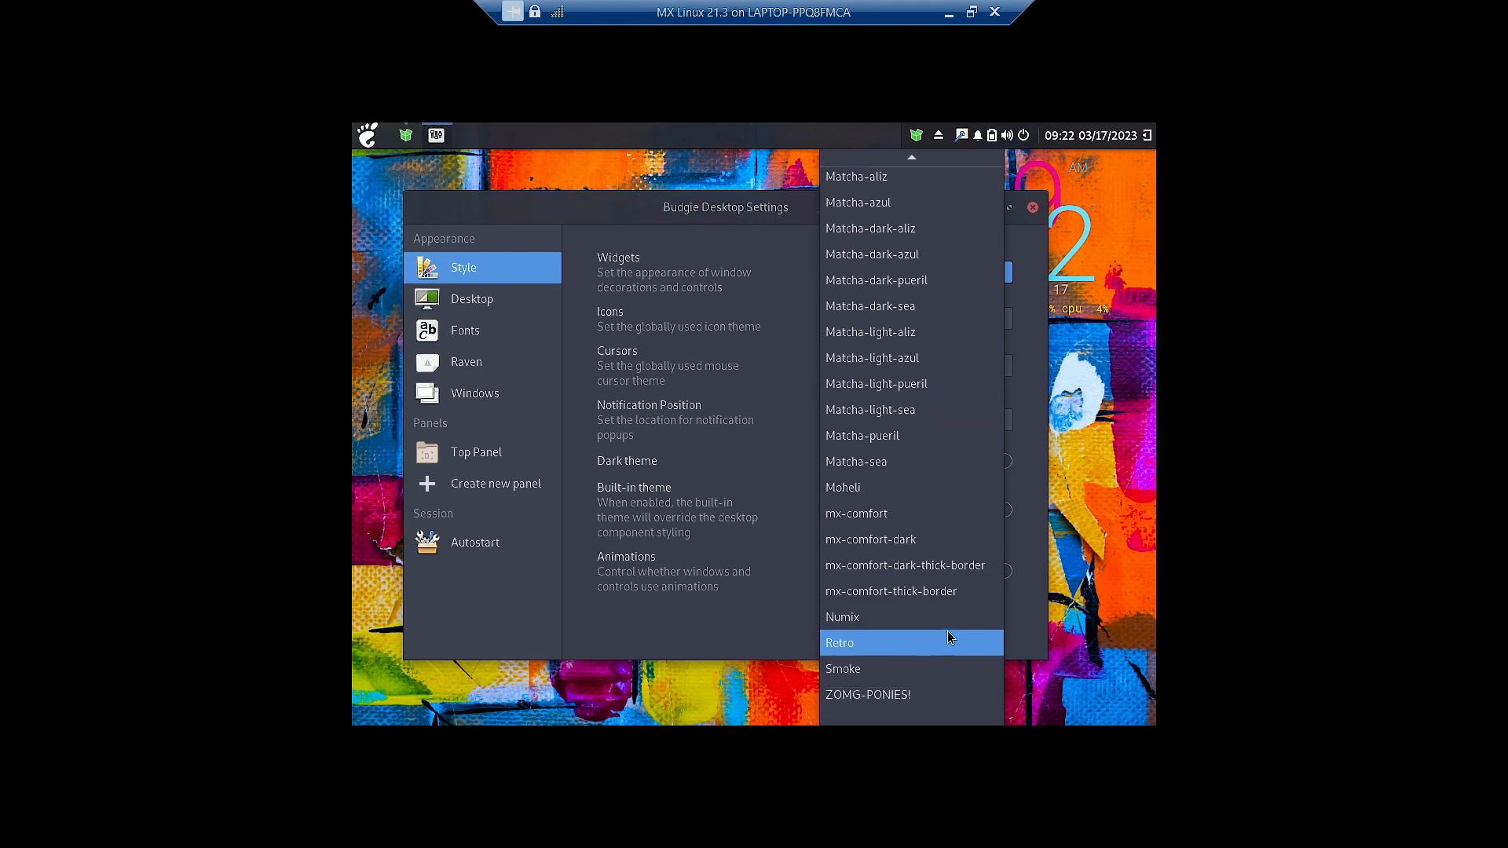
{"action": "key", "text": "Escape"}
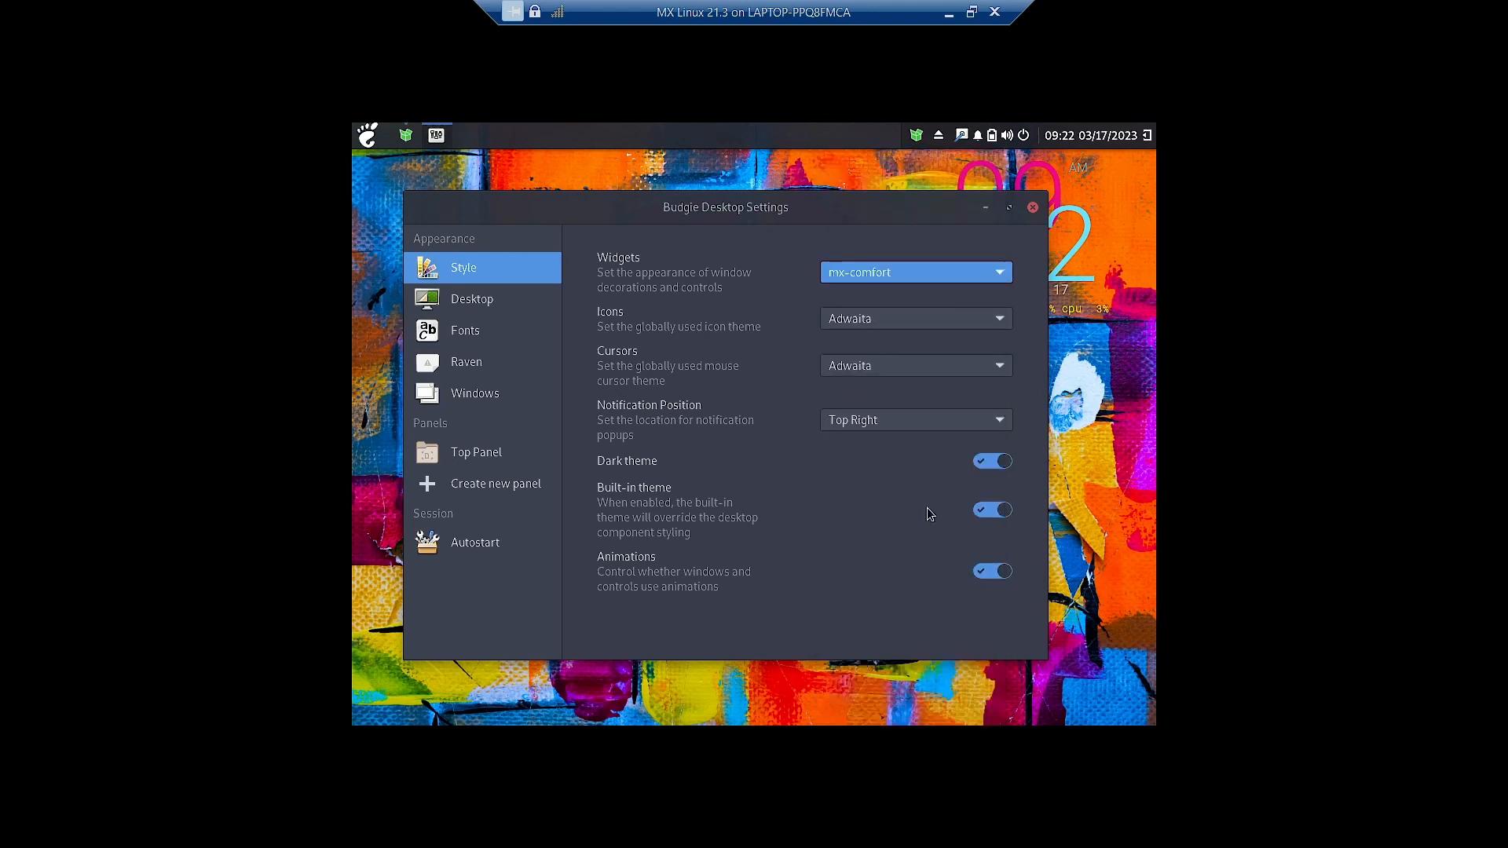
Set the Widgets theme to mx-comfort-dark
{"action": "left_click", "coordinate": [937, 274]}
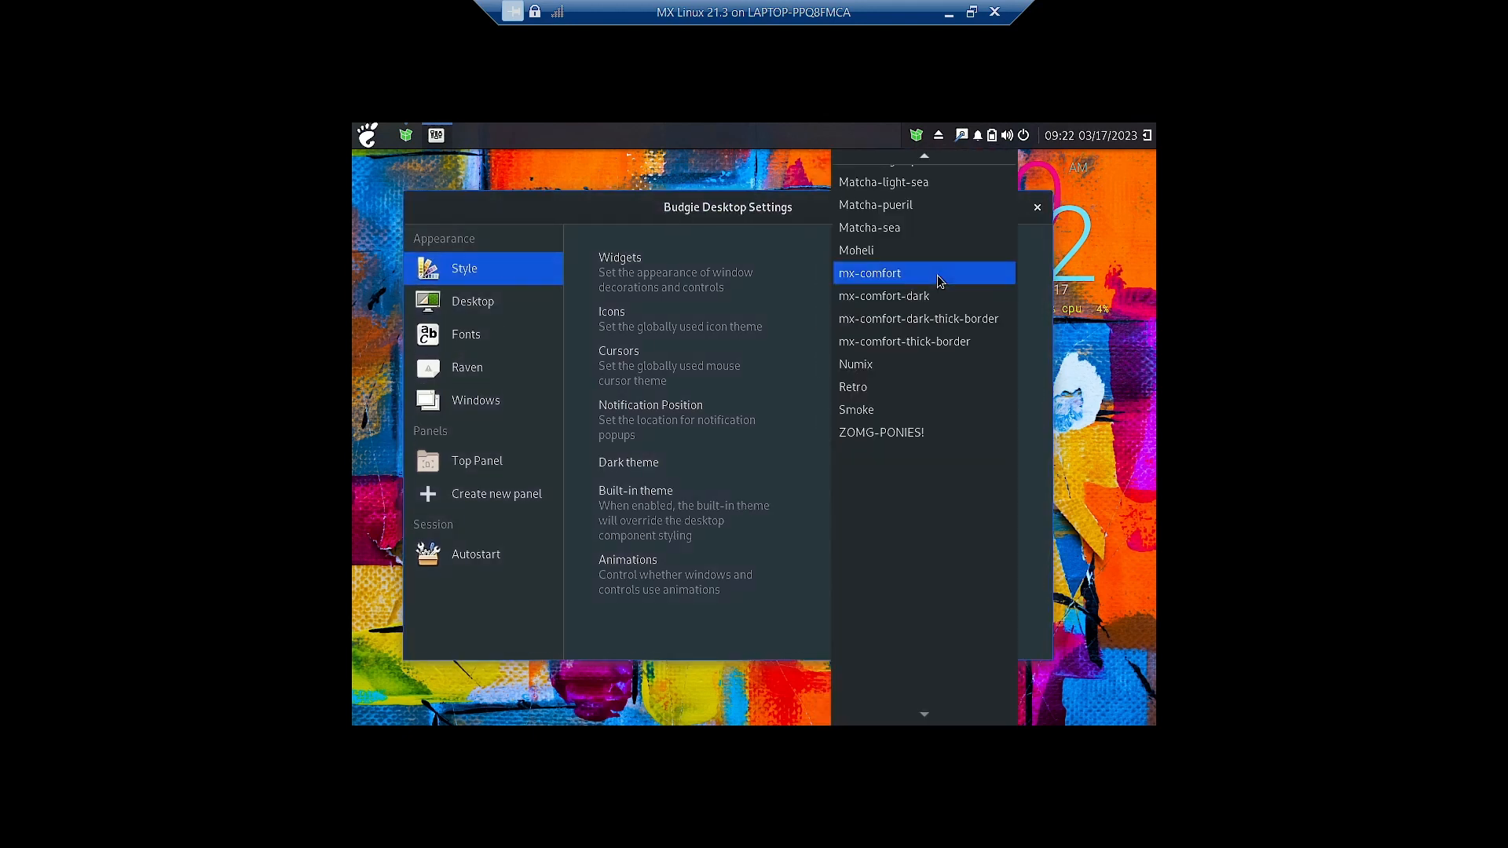
{"action": "scroll", "coordinate": [917, 395], "scroll_direction": "up", "scroll_amount": 10}
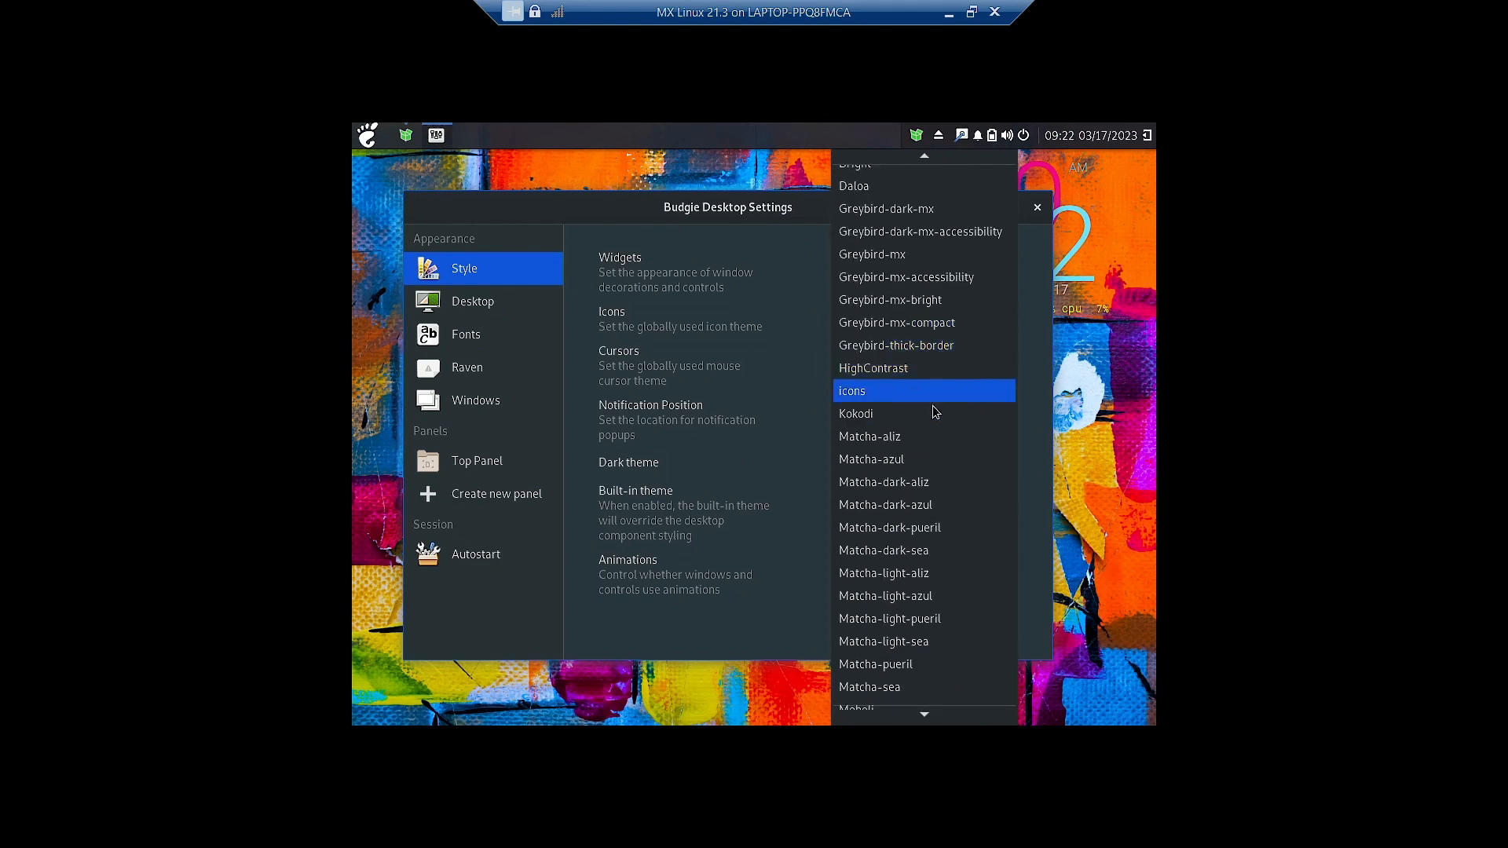
{"action": "scroll", "coordinate": [937, 440], "scroll_direction": "down", "scroll_amount": 3}
{"action": "scroll", "coordinate": [940, 473], "scroll_direction": "down", "scroll_amount": 1}
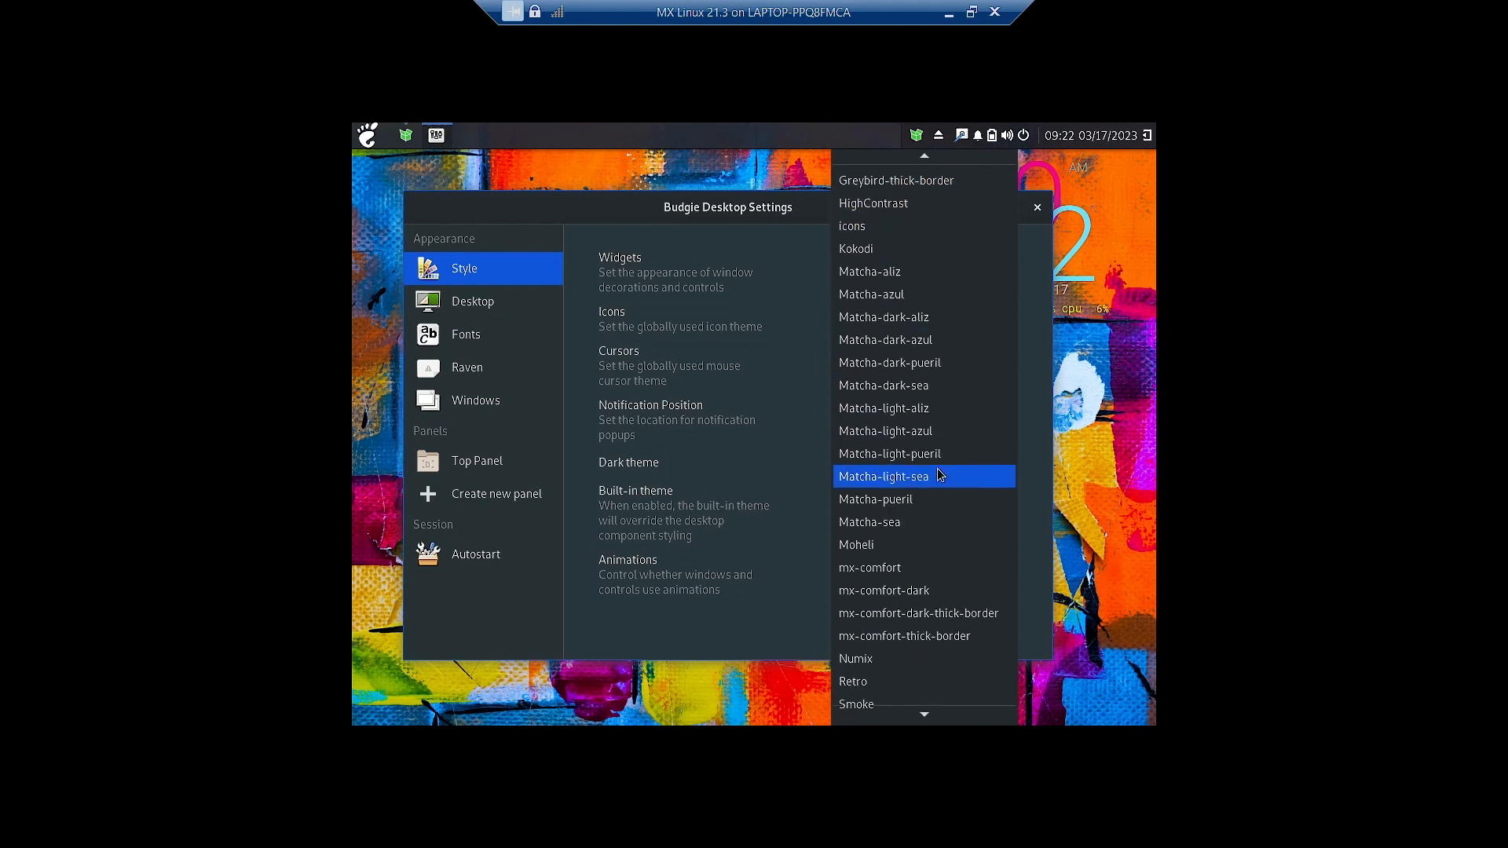
{"action": "left_click", "coordinate": [960, 593]}
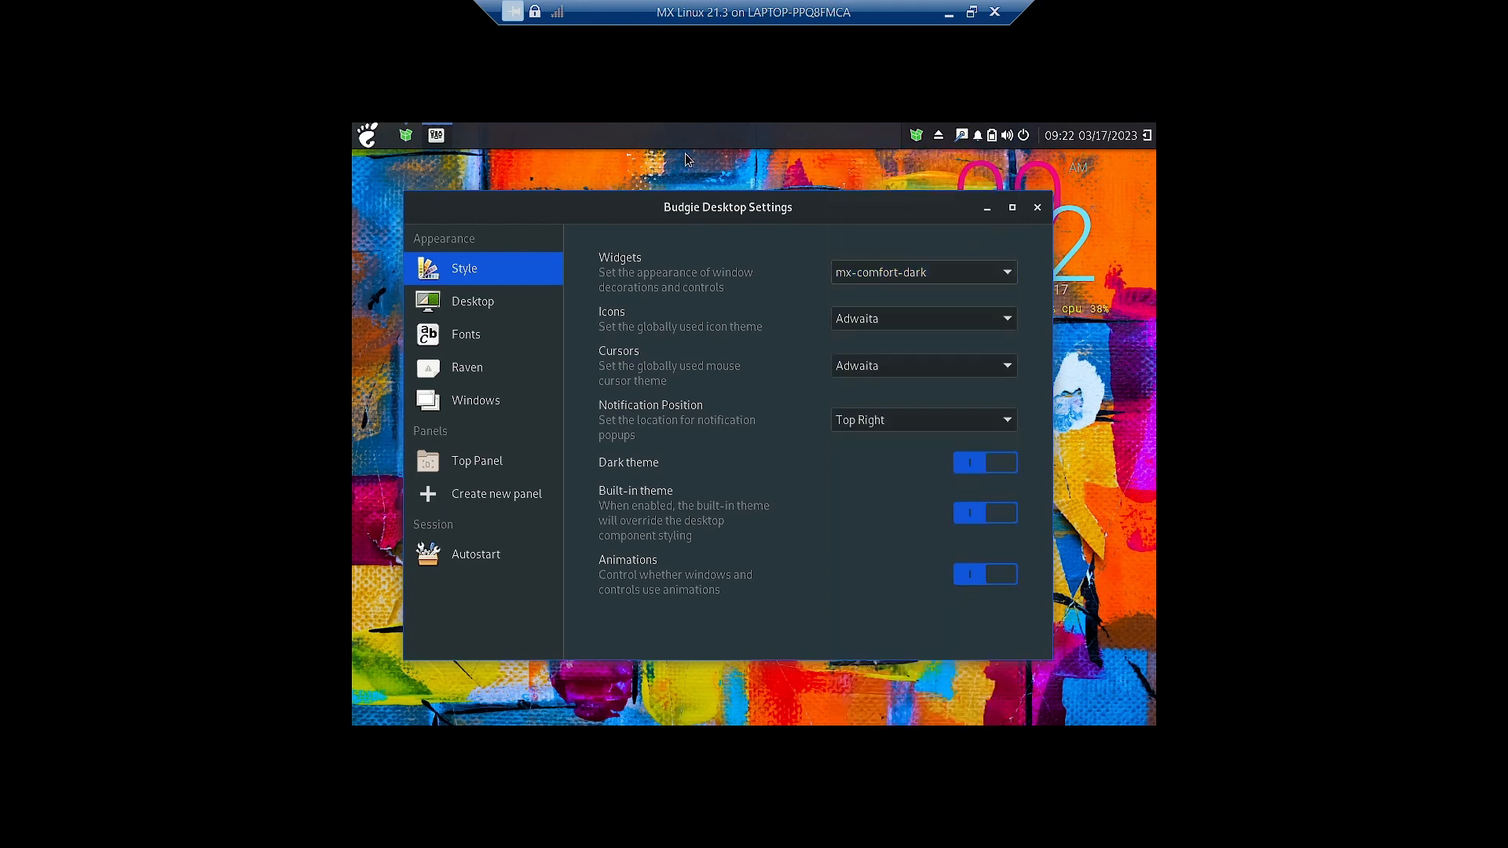
Set the global icon theme to ePapirus and check the icons in the applications menu
{"action": "left_click", "coordinate": [493, 314]}
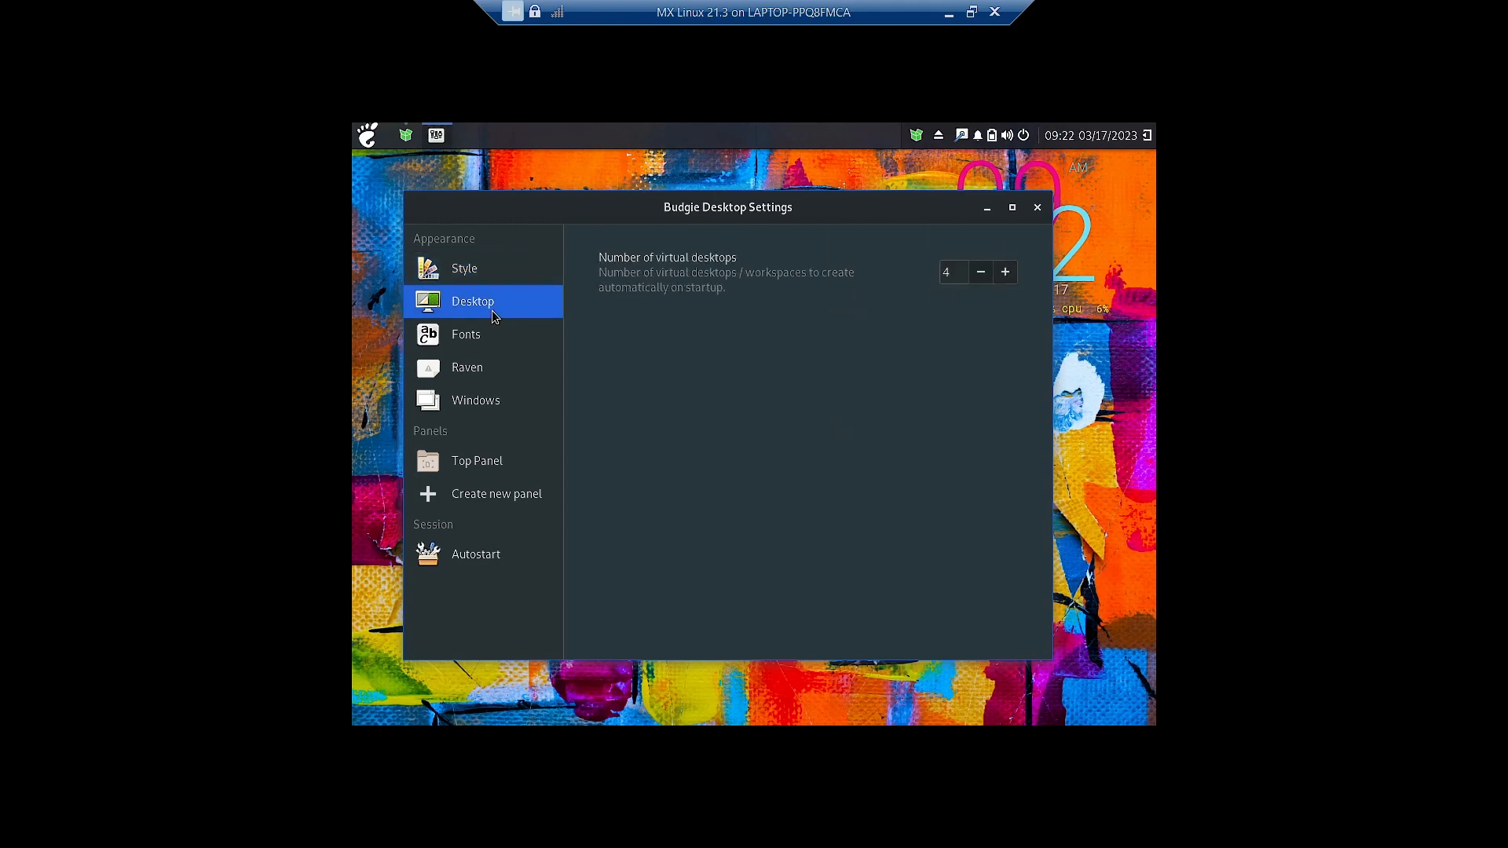
{"action": "left_click", "coordinate": [524, 277]}
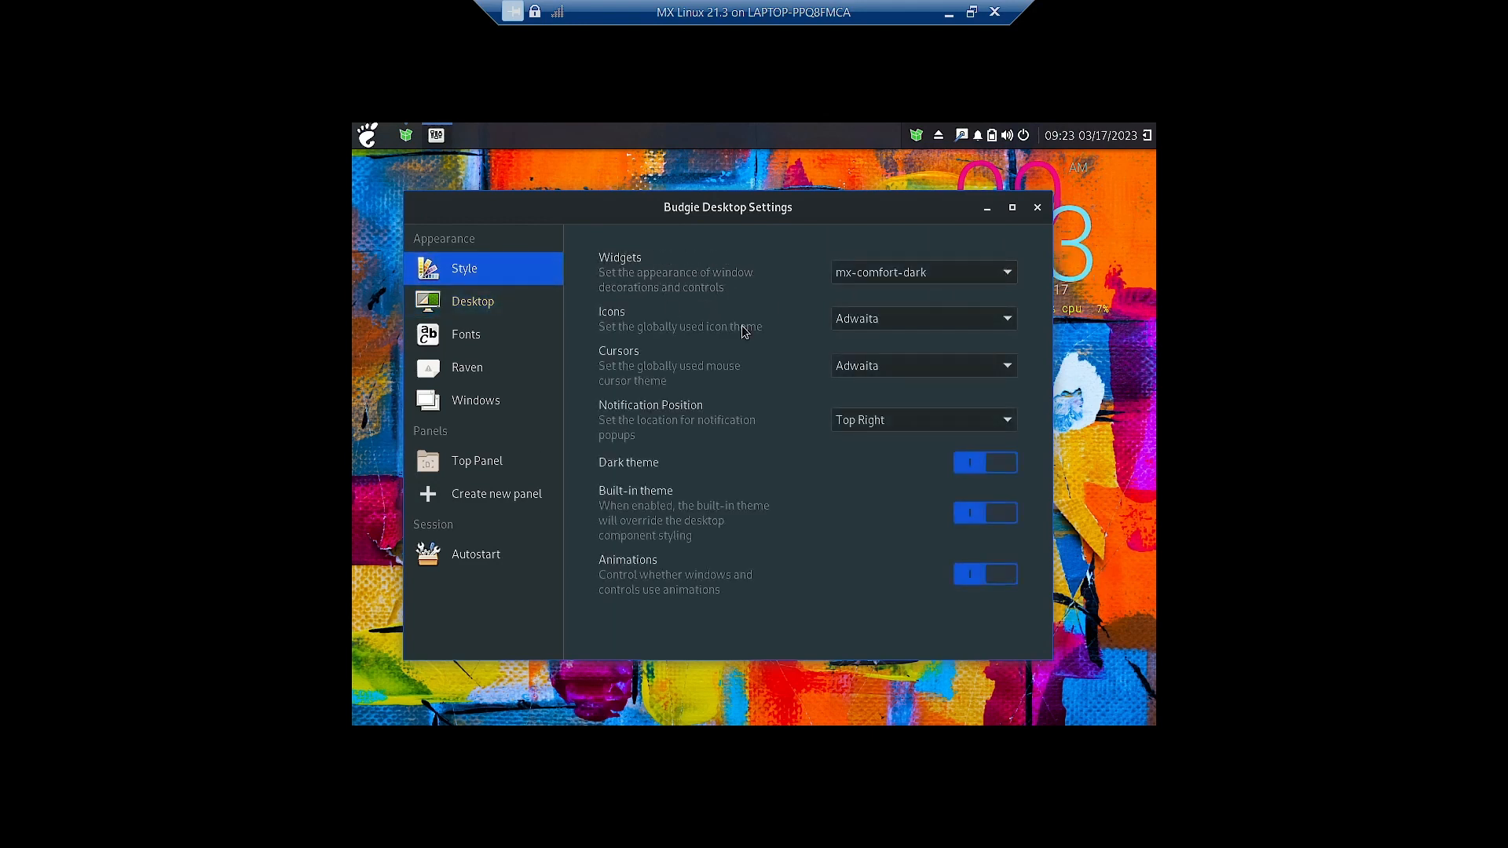
{"action": "left_click", "coordinate": [854, 321]}
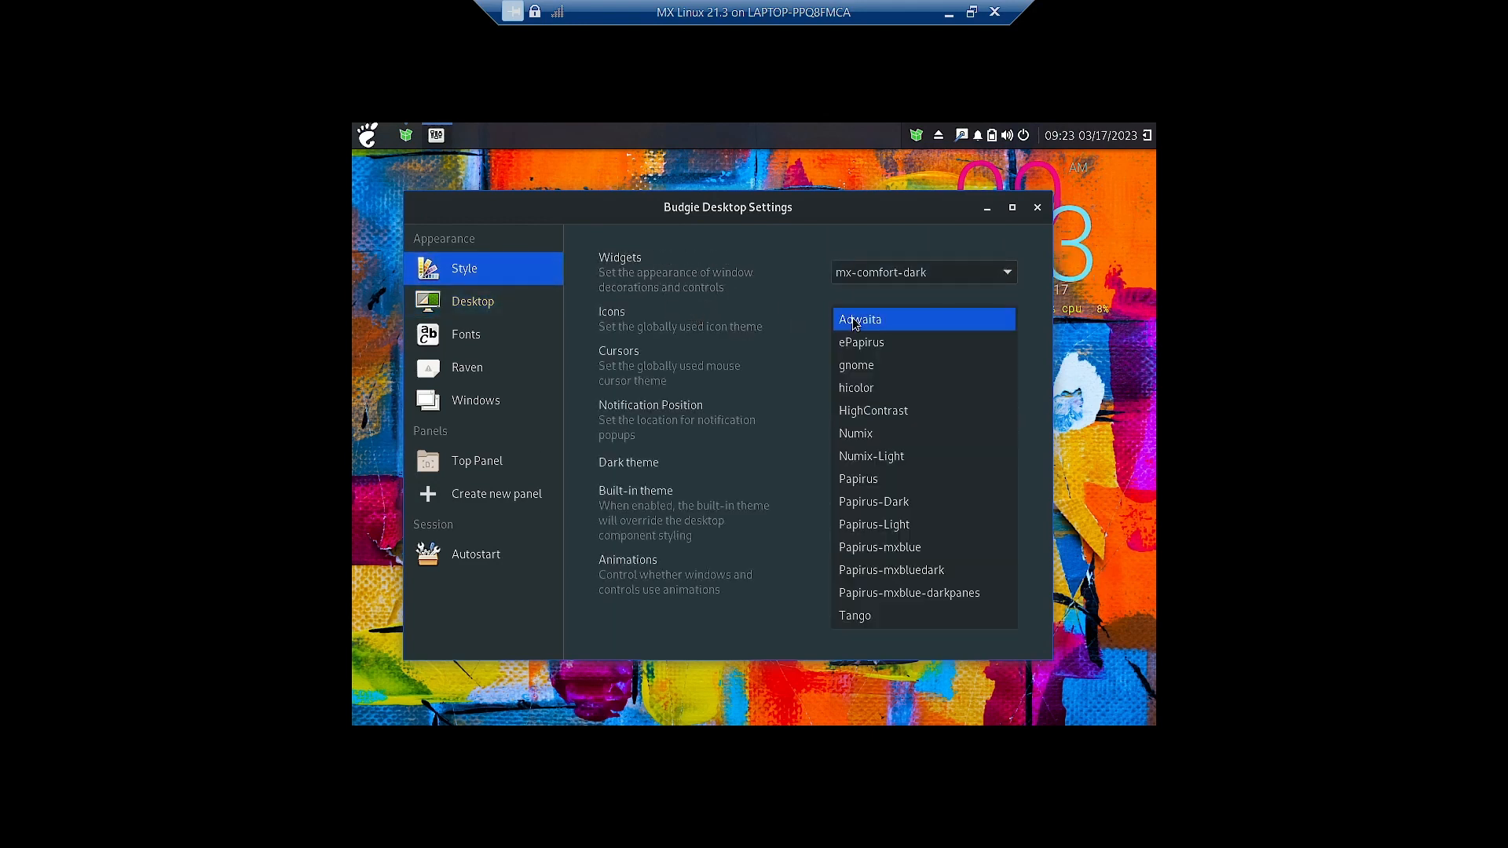
{"action": "left_click", "coordinate": [888, 347]}
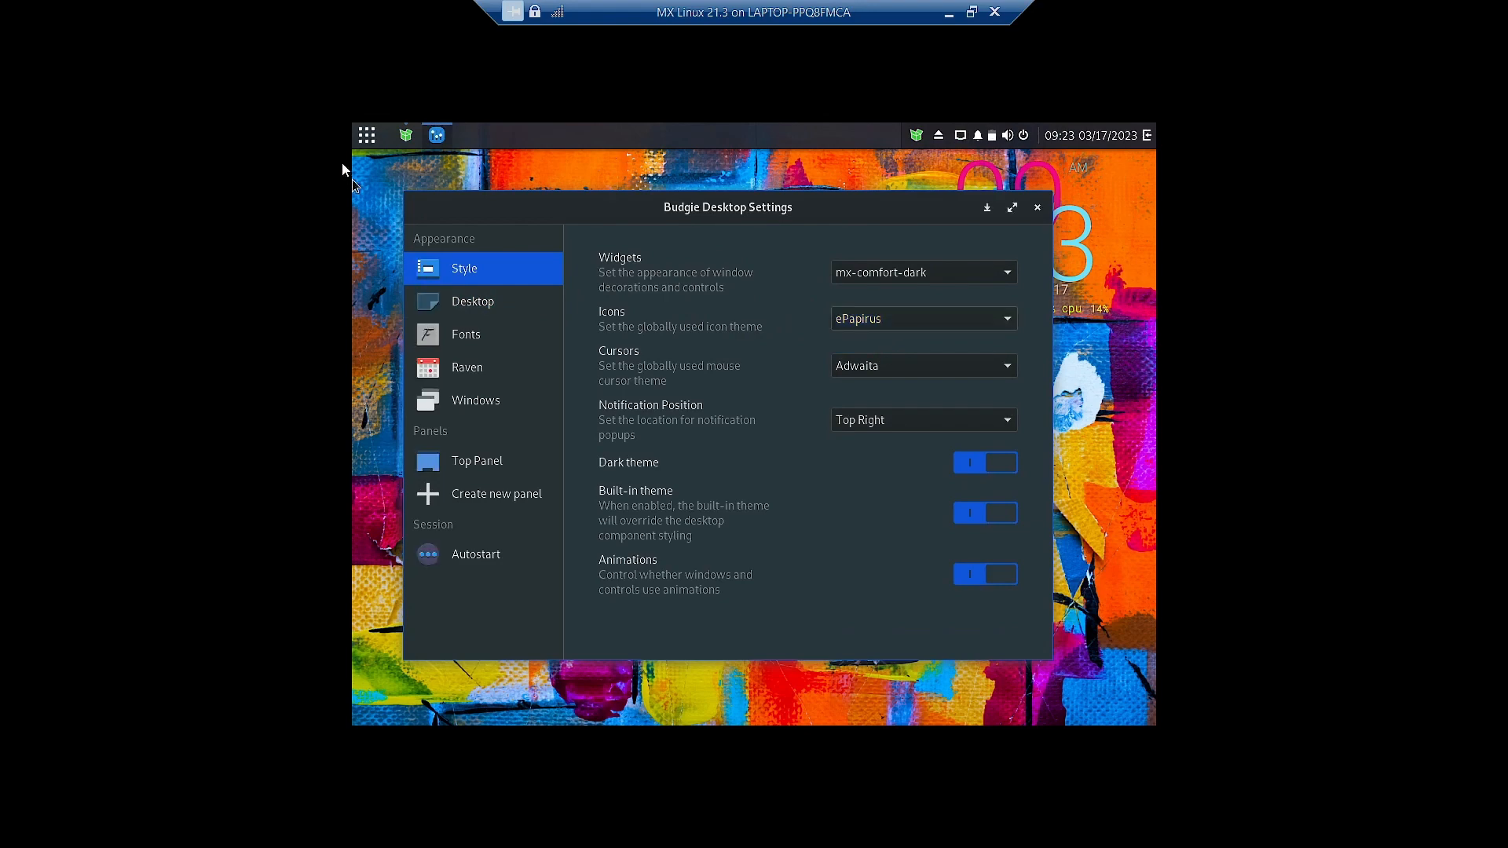
{"action": "left_click", "coordinate": [365, 137]}
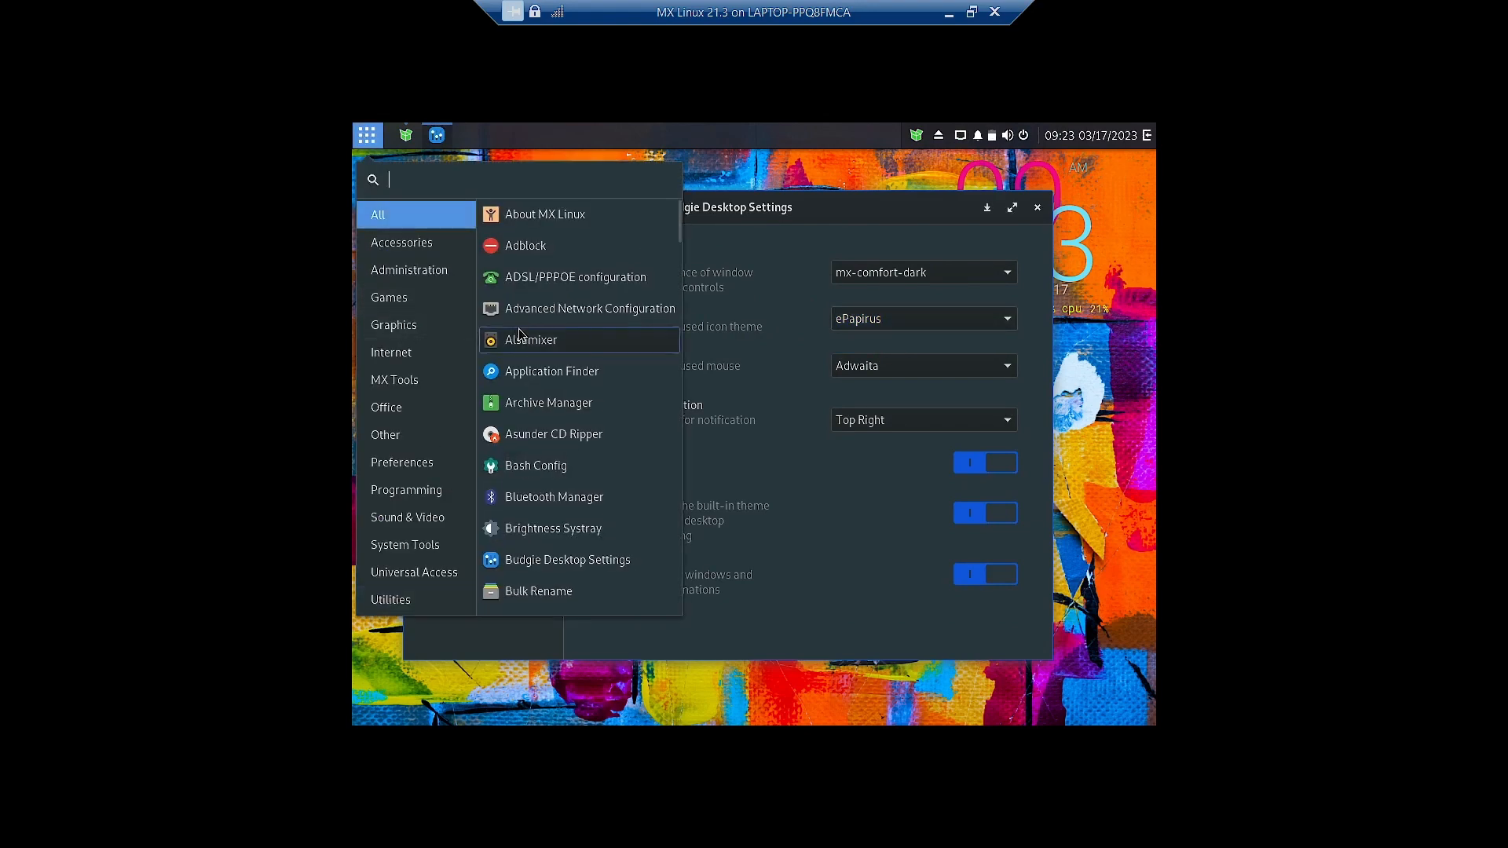
{"action": "scroll", "coordinate": [520, 334], "scroll_direction": "down", "scroll_amount": 3}
{"action": "left_click", "coordinate": [808, 243]}
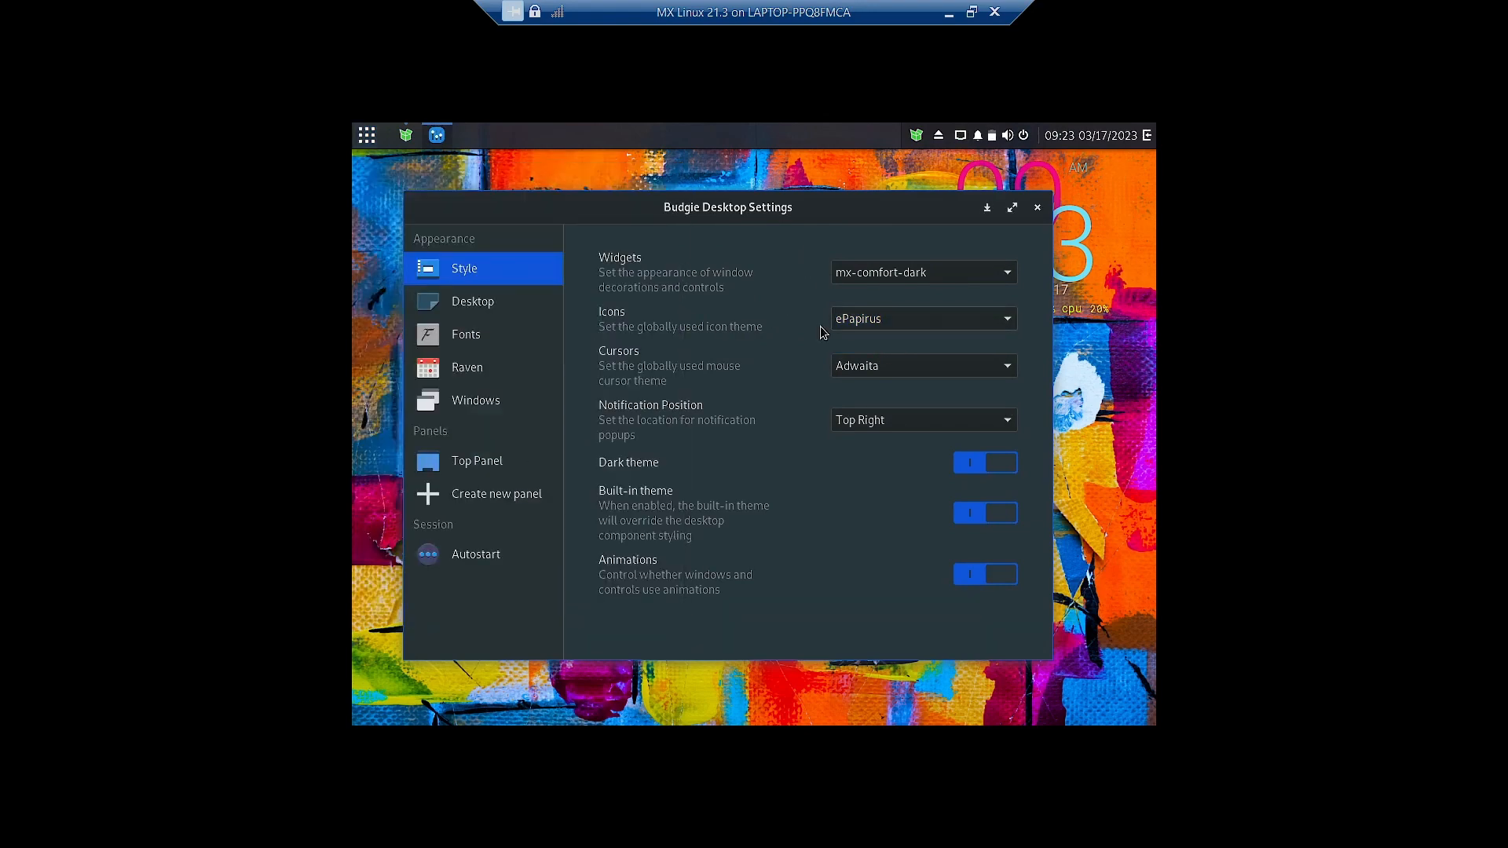
Set the cursor theme to DMZ-Black and the notification position to Bottom Right
{"action": "left_click", "coordinate": [862, 367]}
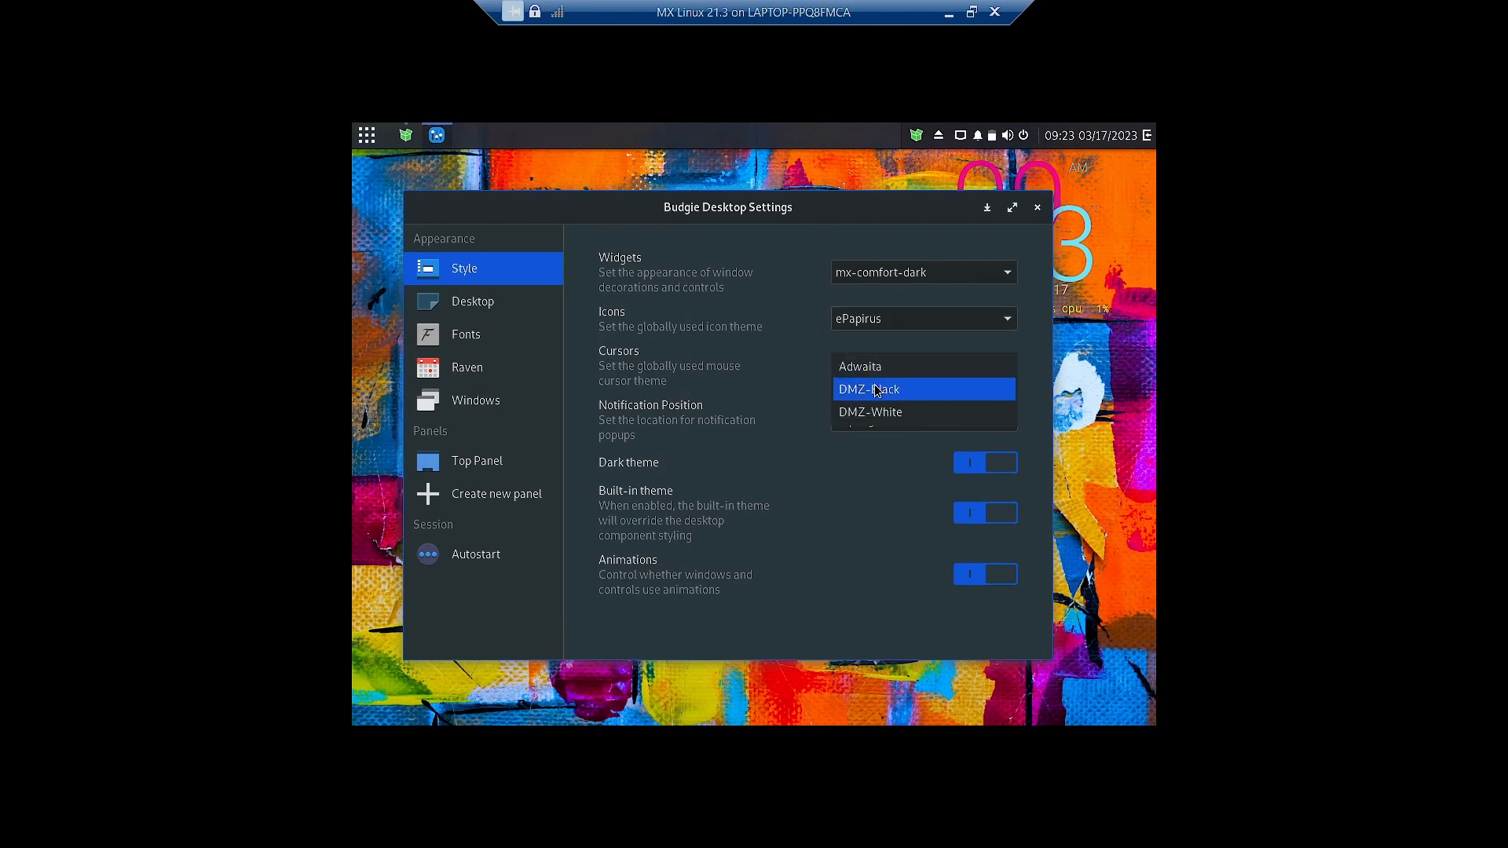
{"action": "left_click", "coordinate": [872, 390]}
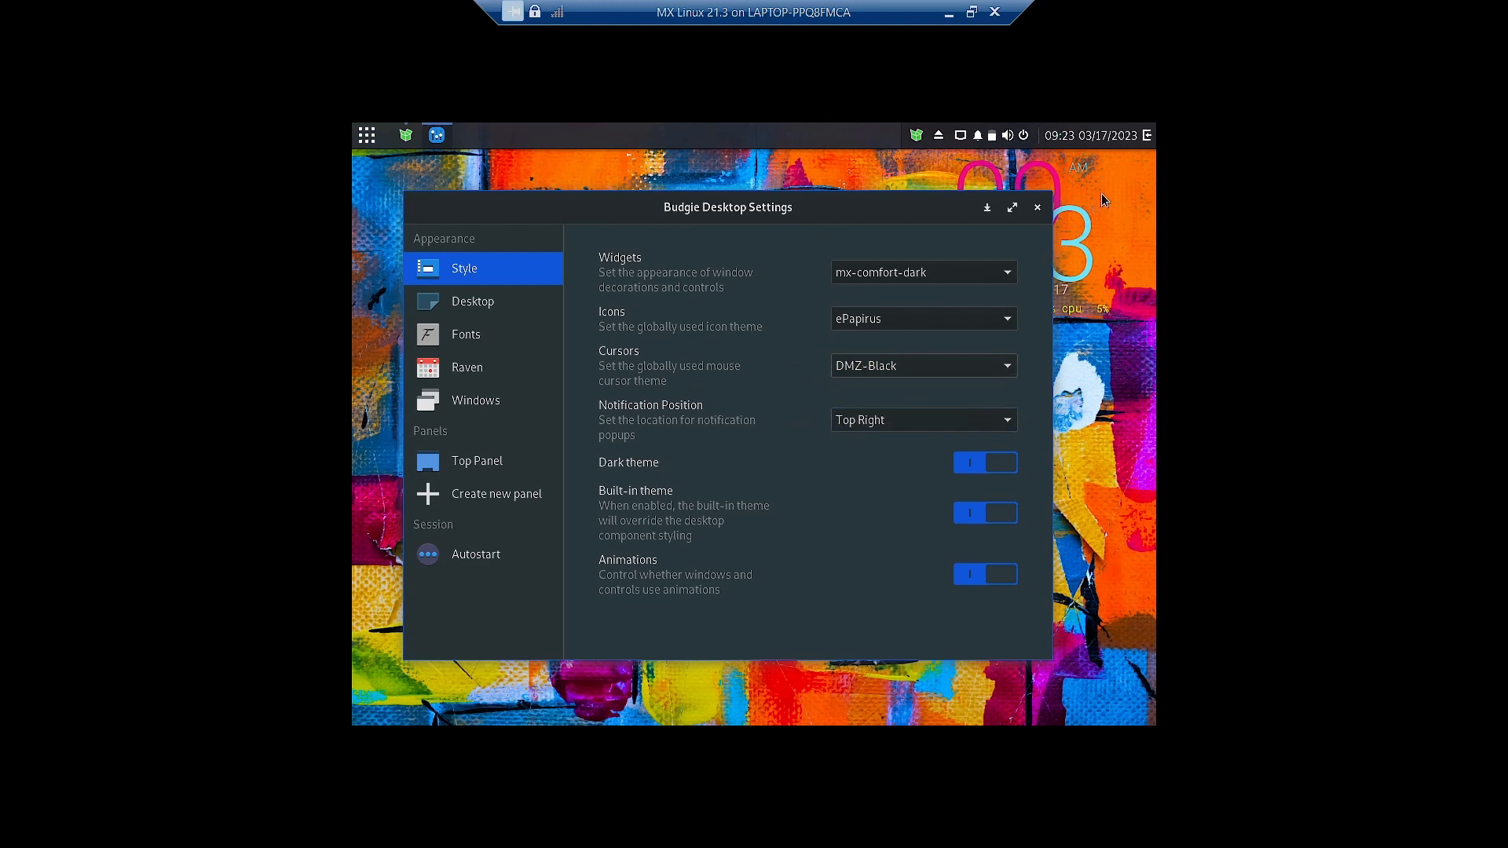
{"action": "left_click", "coordinate": [1009, 420]}
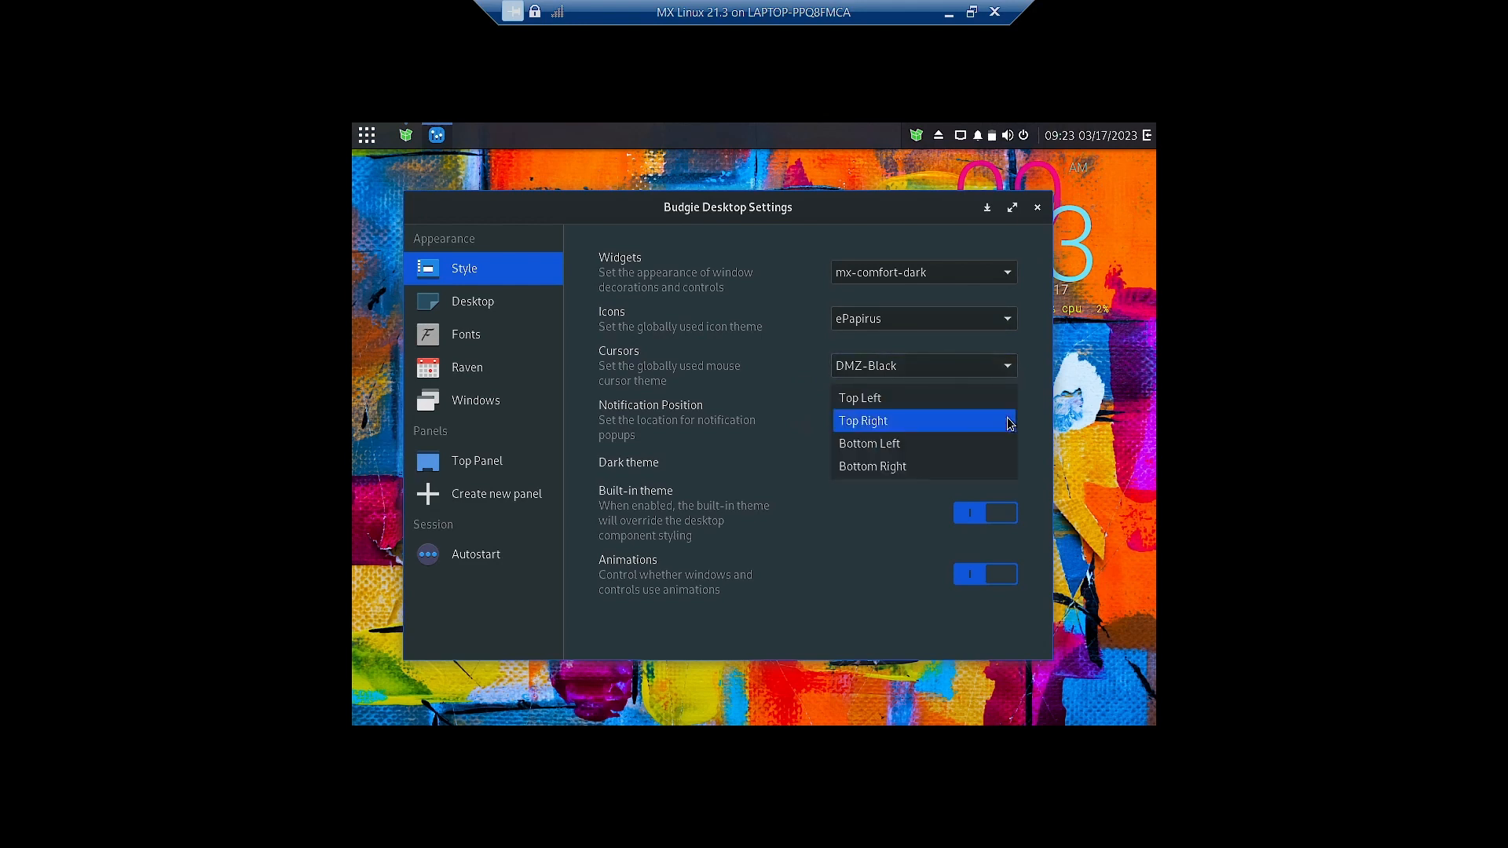
{"action": "left_click", "coordinate": [960, 467]}
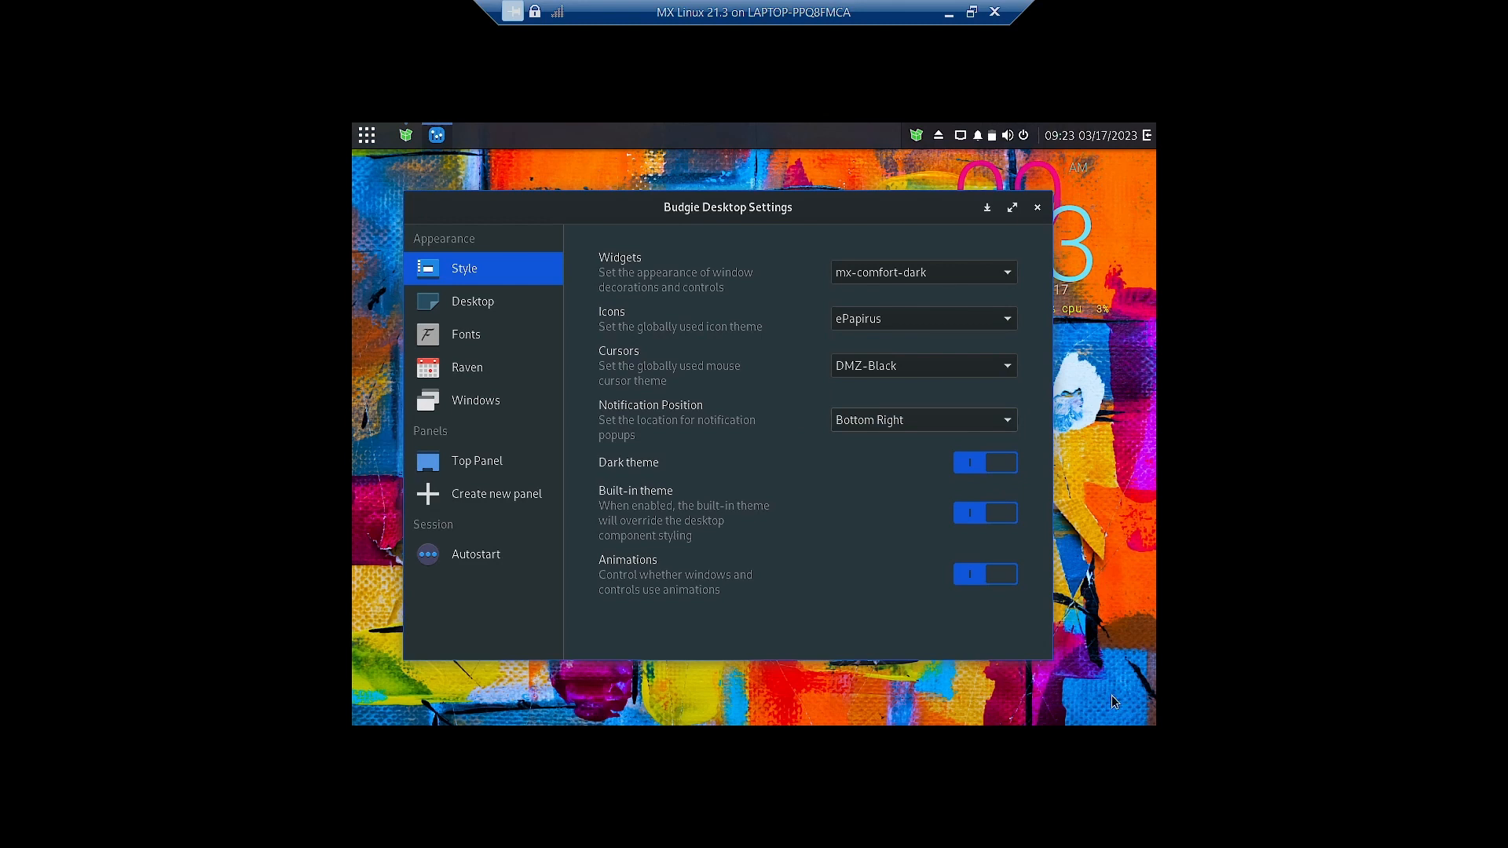
{"action": "left_click_drag", "start_coordinate": [815, 210], "coordinate": [680, 260]}
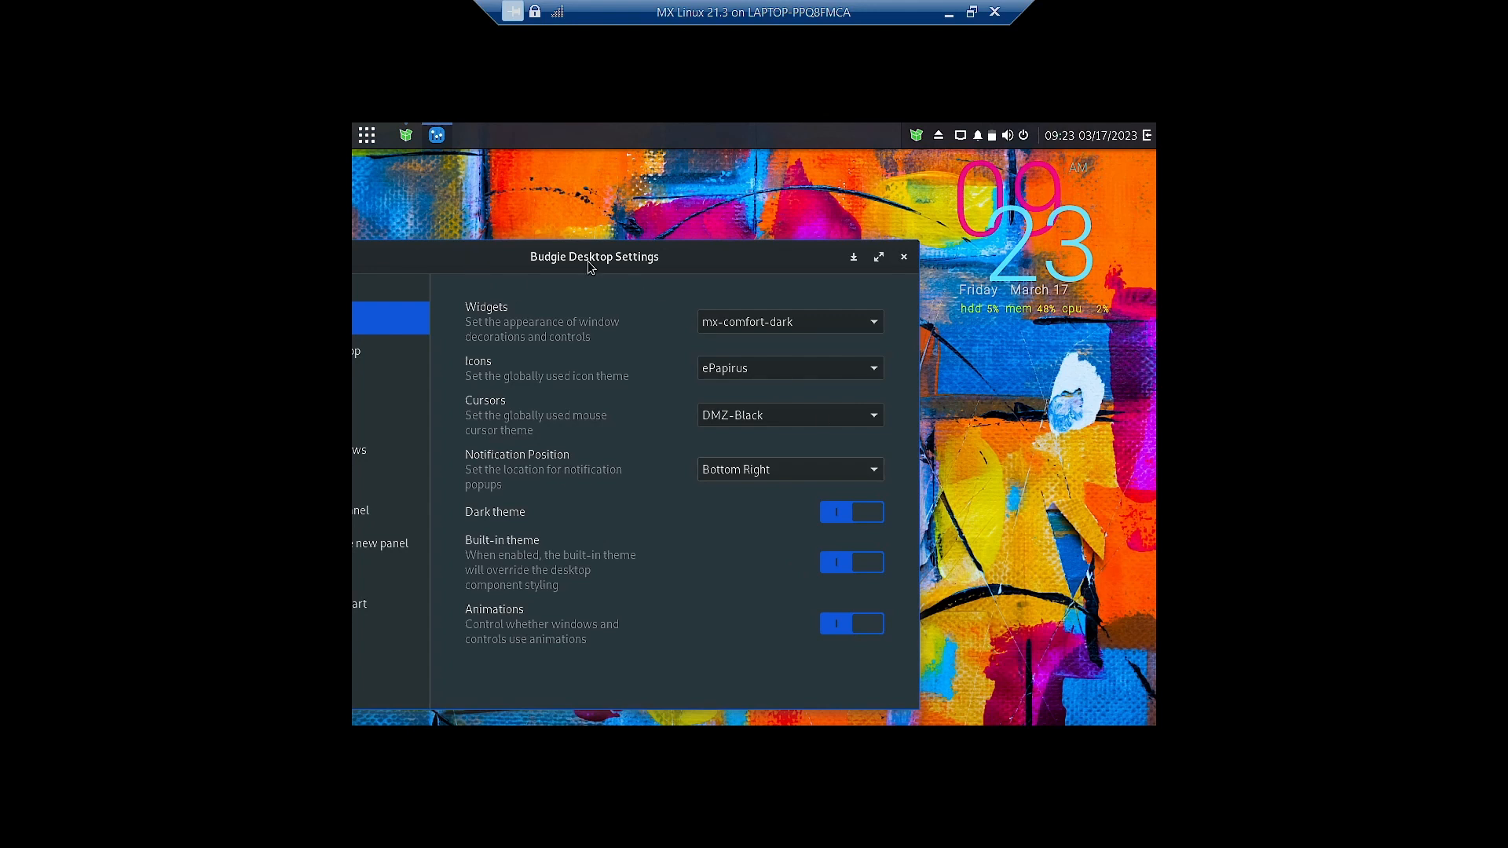
{"action": "left_click_drag", "start_coordinate": [582, 262], "coordinate": [723, 206]}
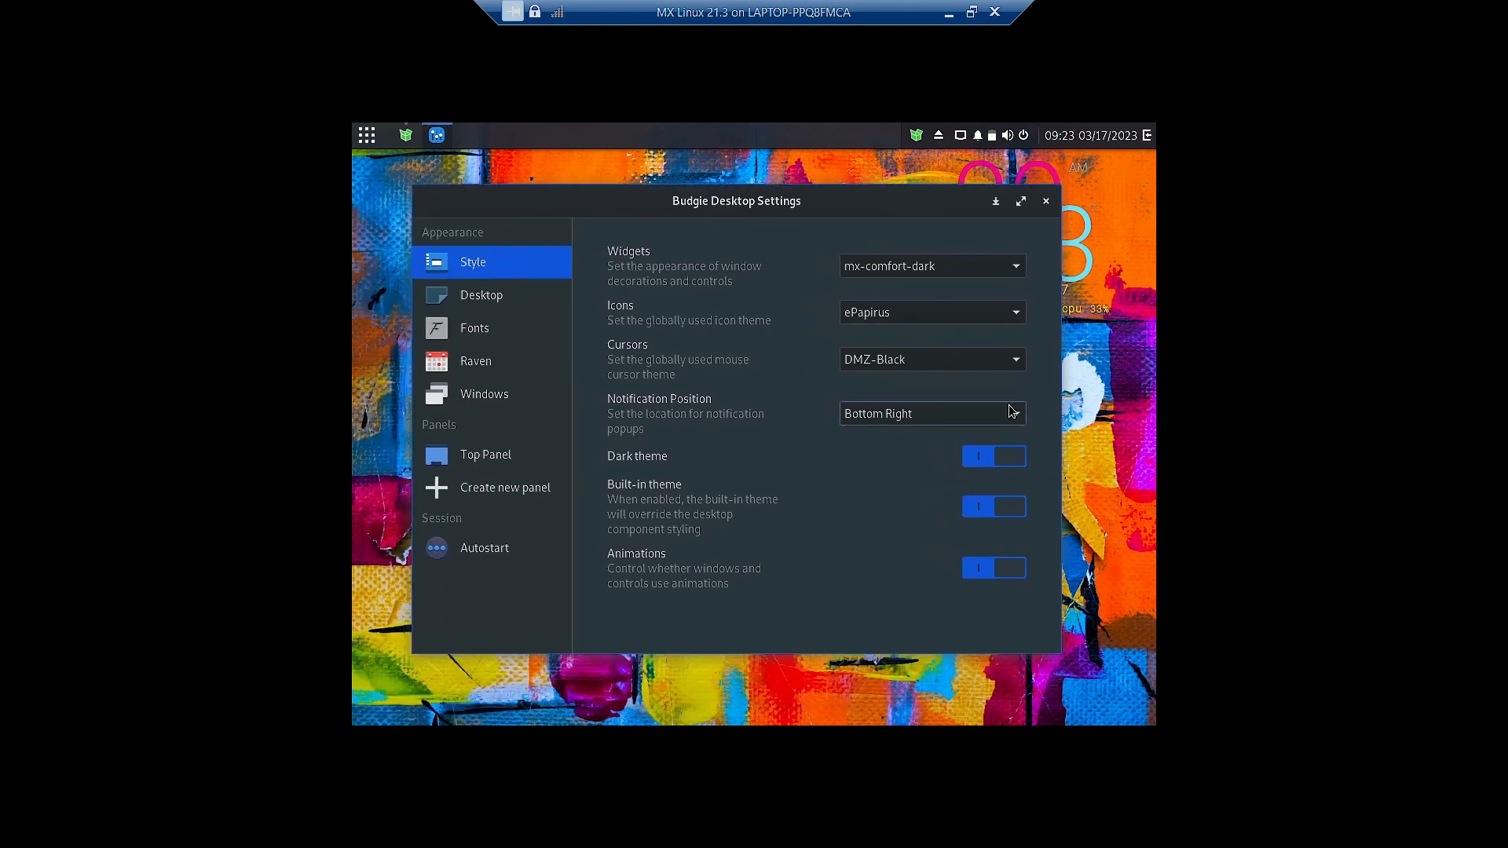
Turn off the Dark theme option and check the look of the applications menu
{"action": "left_click", "coordinate": [971, 459]}
{"action": "left_click", "coordinate": [366, 137]}
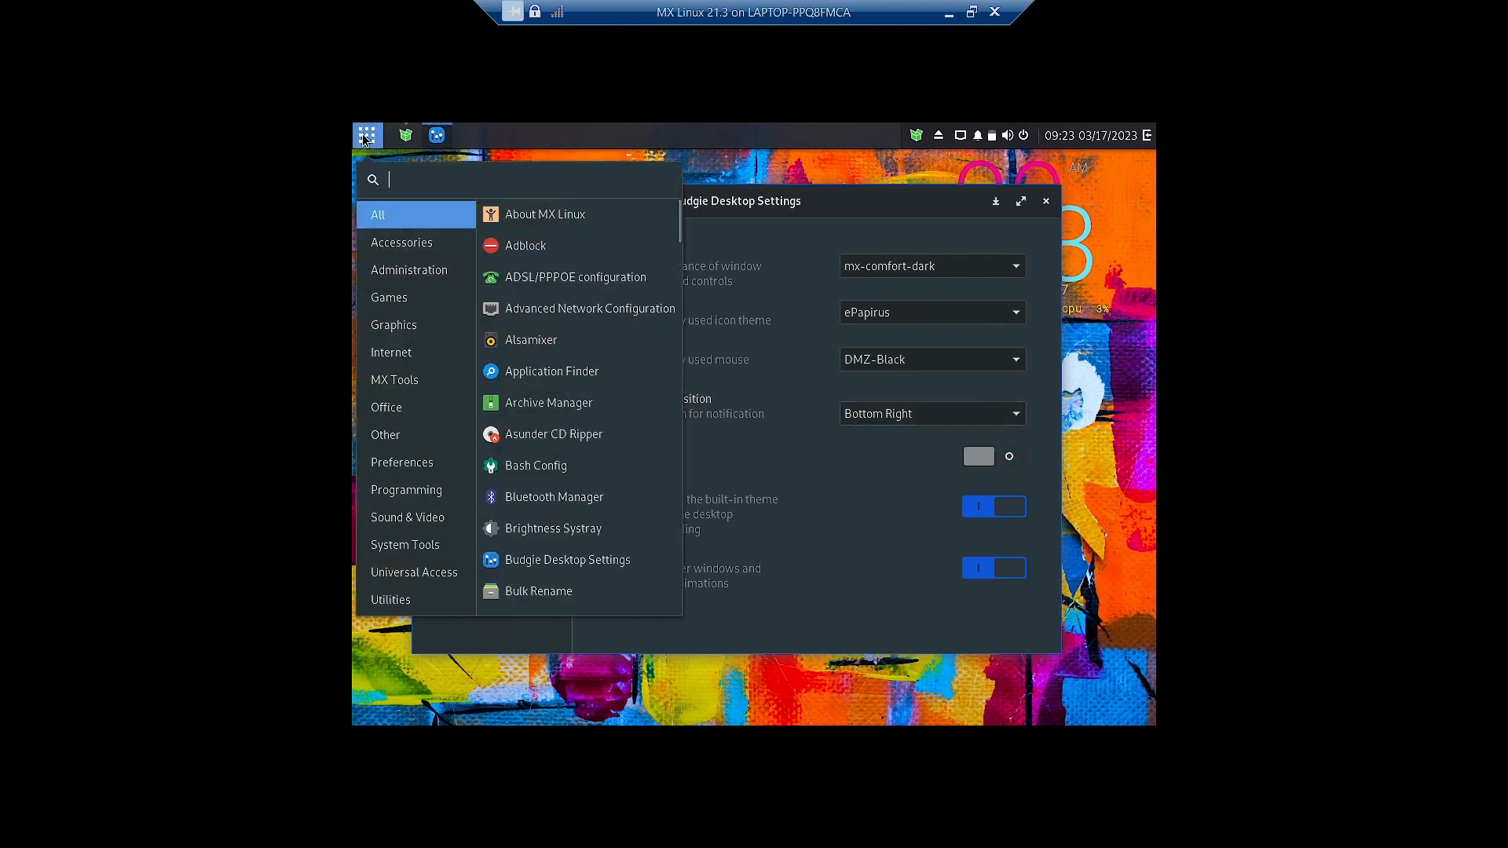
{"action": "left_click", "coordinate": [775, 209]}
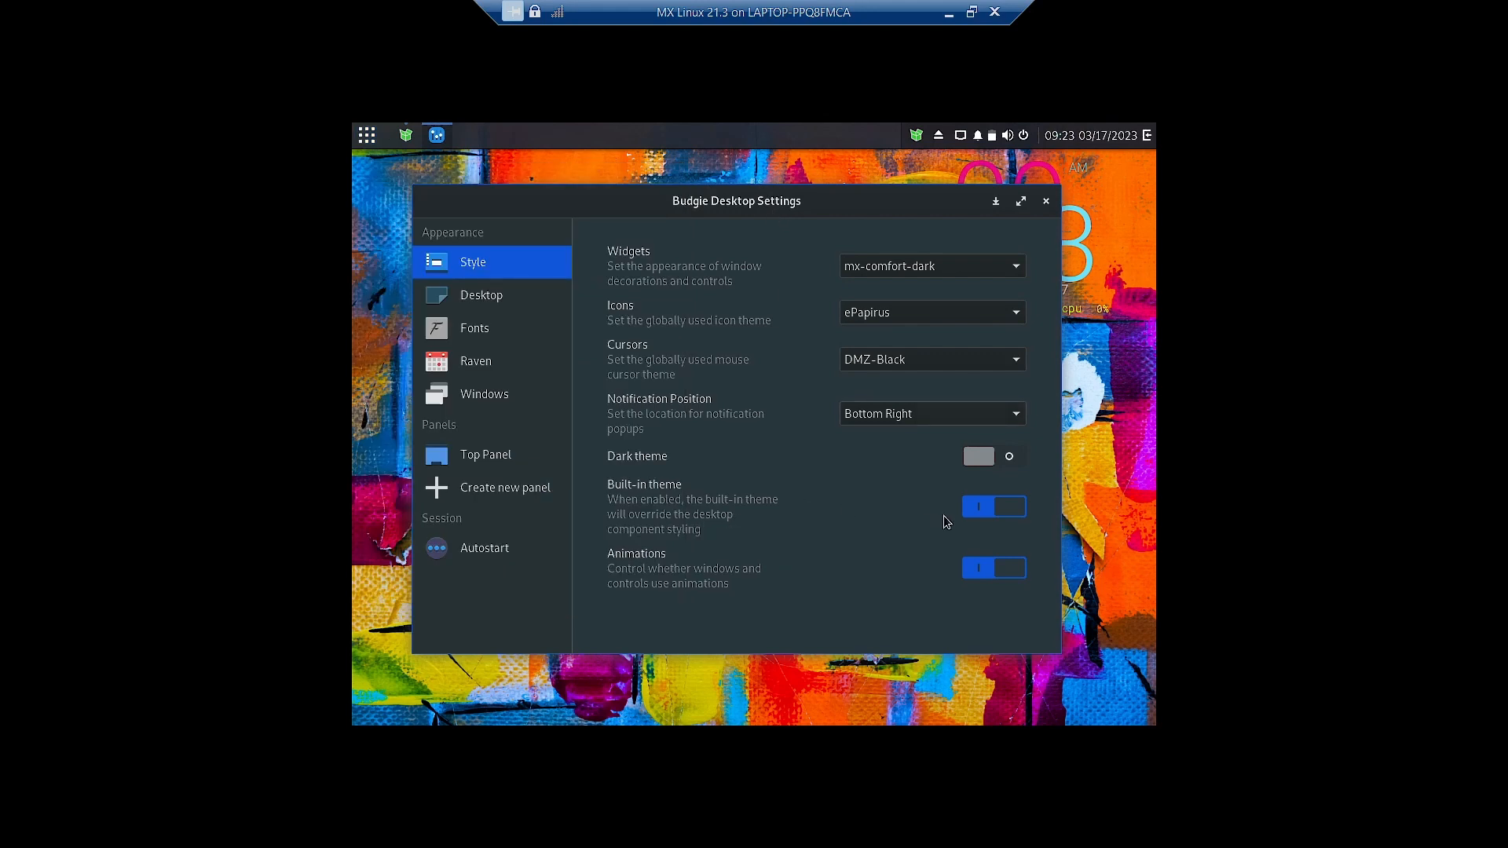
Switch the built-in theme off and back on twice to compare the panel styling, and toggle Animations off and on
{"action": "left_click", "coordinate": [987, 508]}
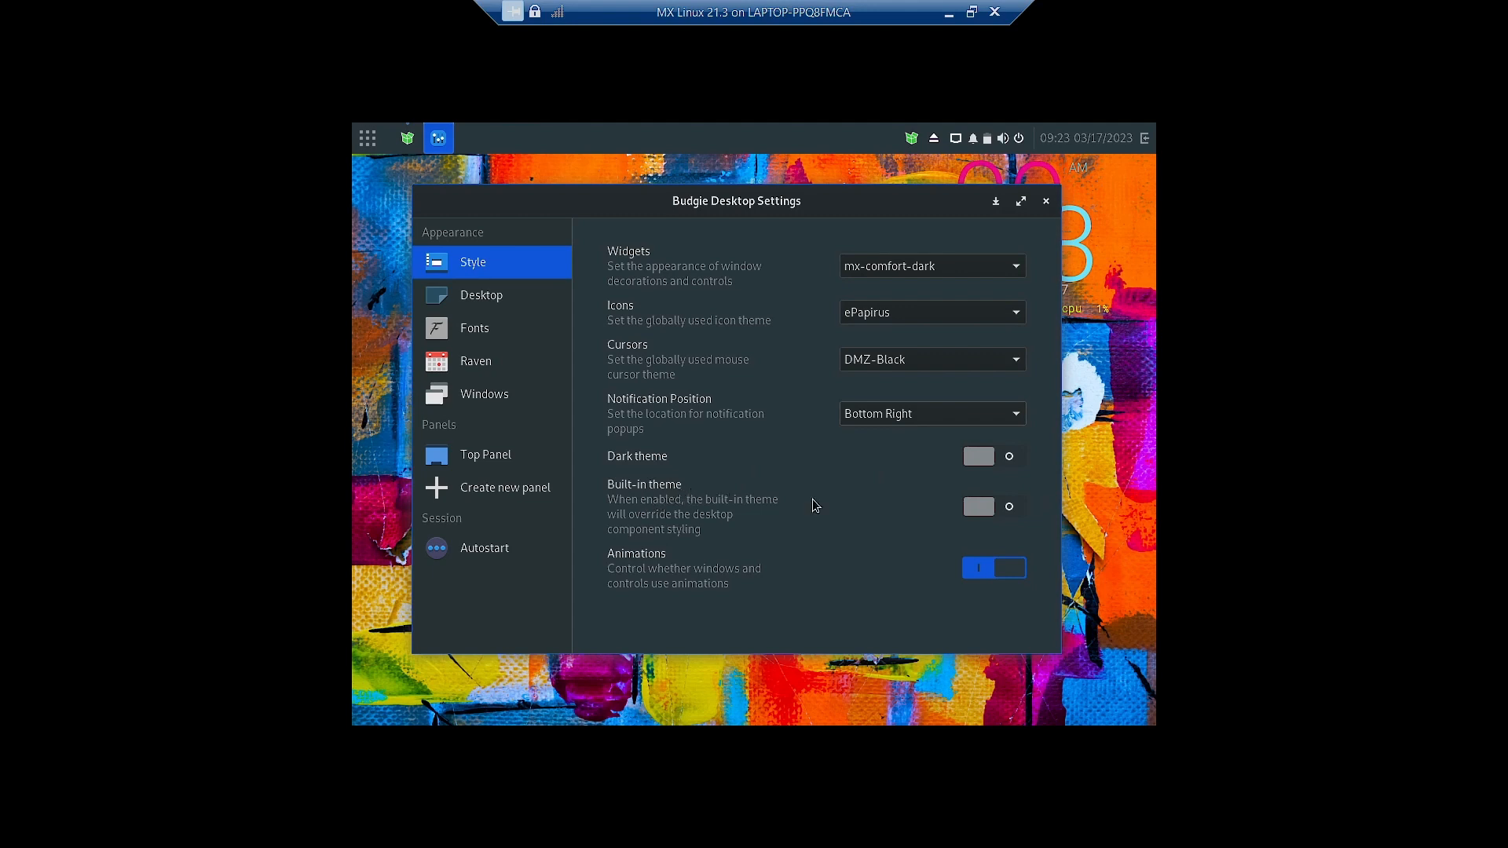
{"action": "left_click", "coordinate": [1007, 506]}
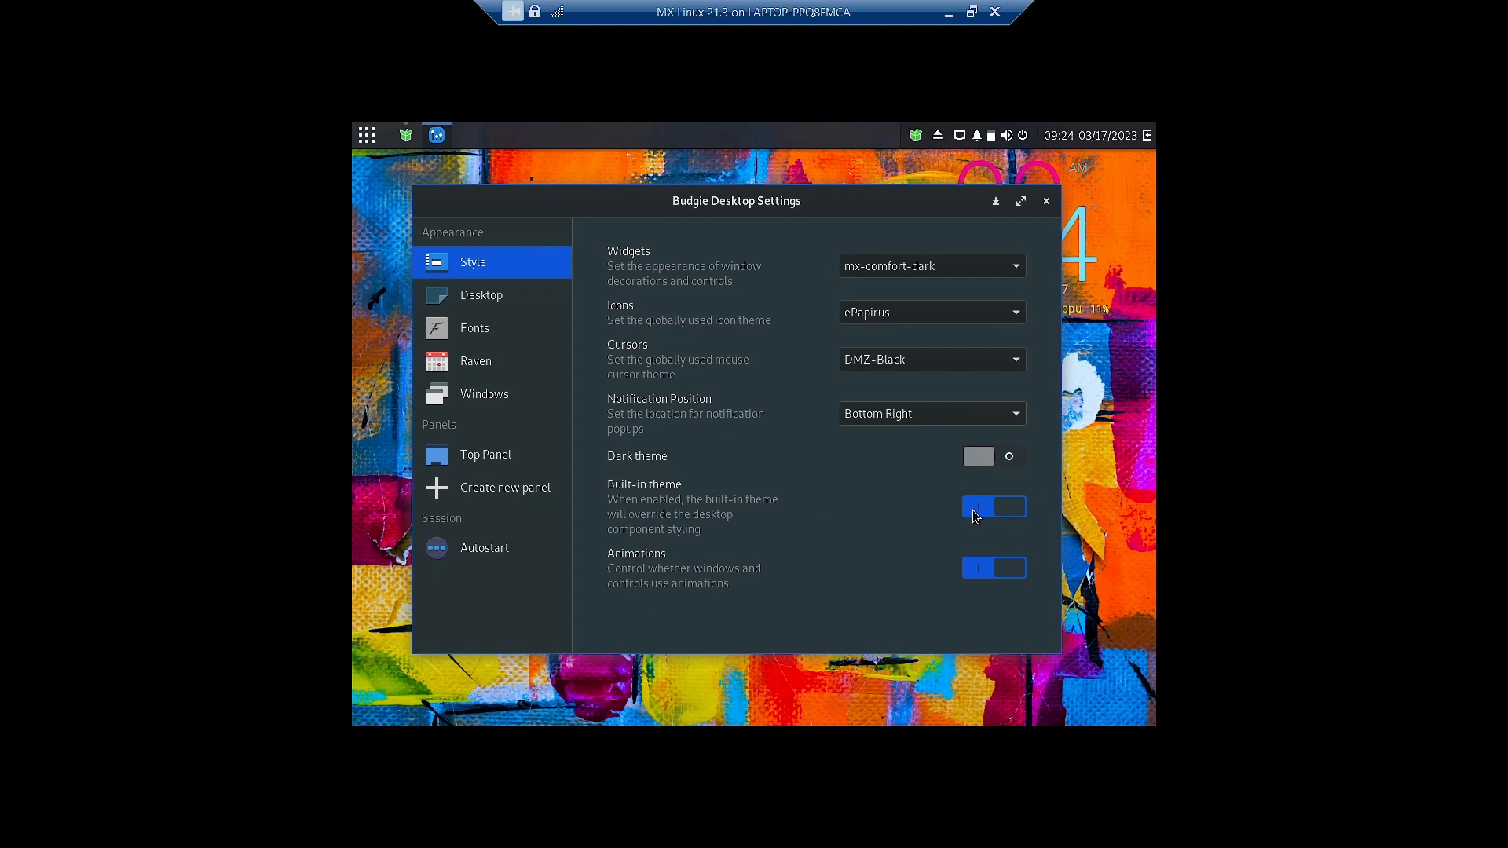
{"action": "left_click", "coordinate": [972, 510]}
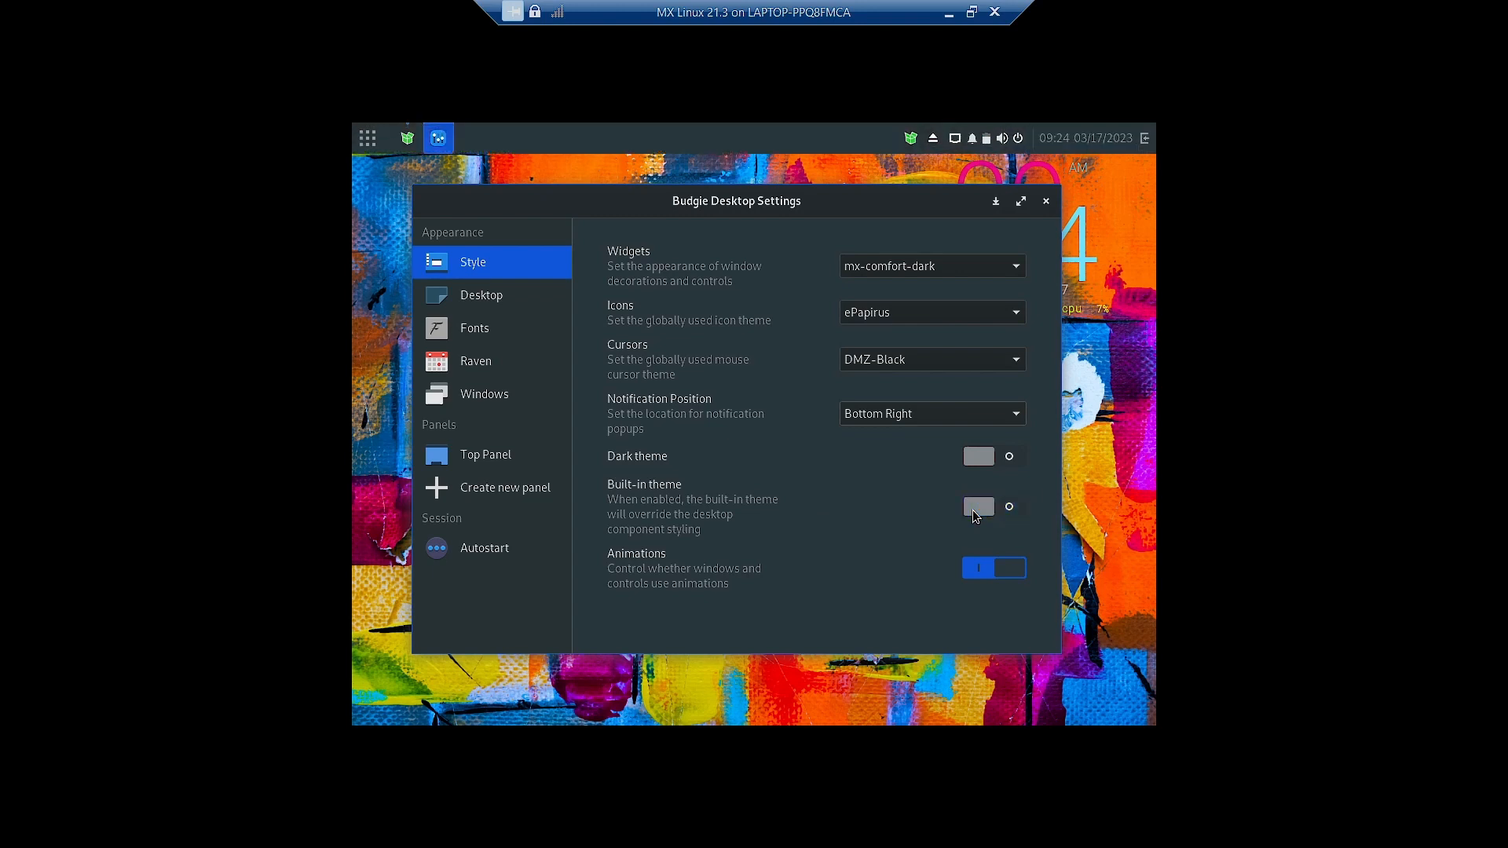
{"action": "left_click", "coordinate": [1001, 506]}
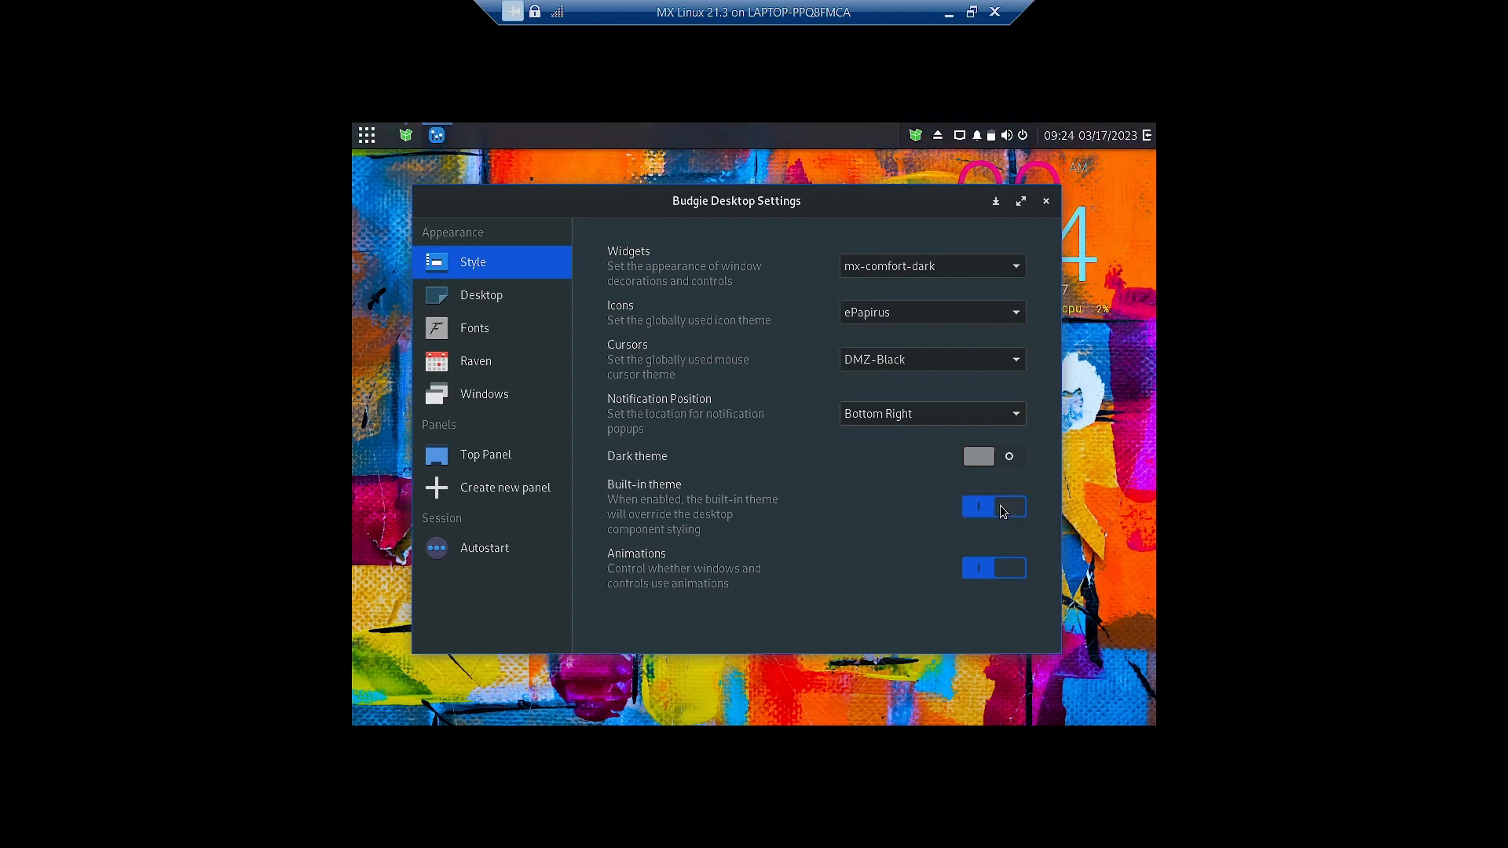
{"action": "left_click", "coordinate": [976, 571]}
{"action": "left_click", "coordinate": [1009, 572]}
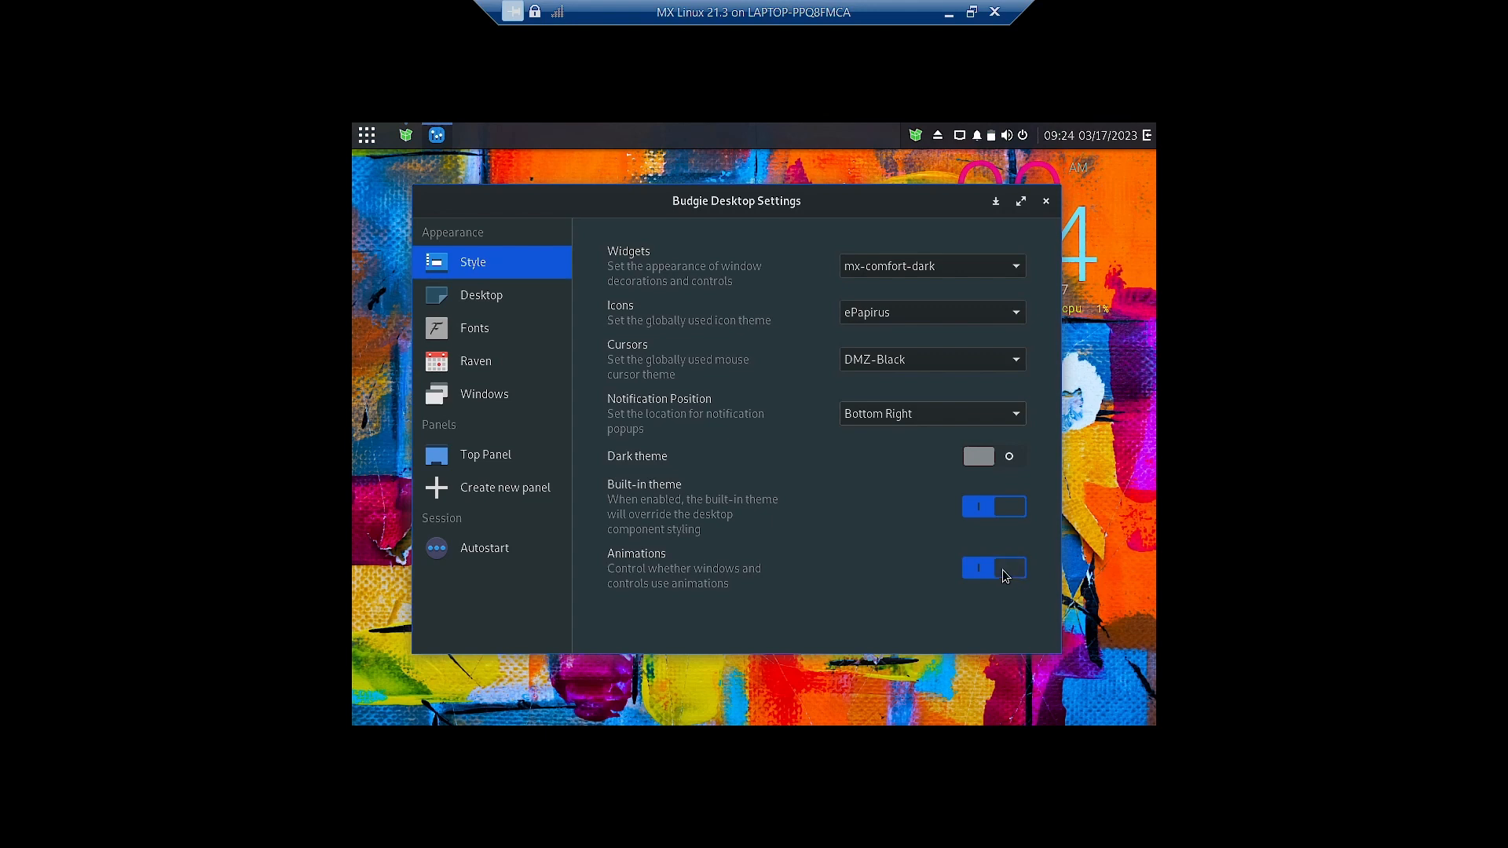
Set the number of virtual desktops to 2 and open the Fonts settings
{"action": "left_click", "coordinate": [524, 303]}
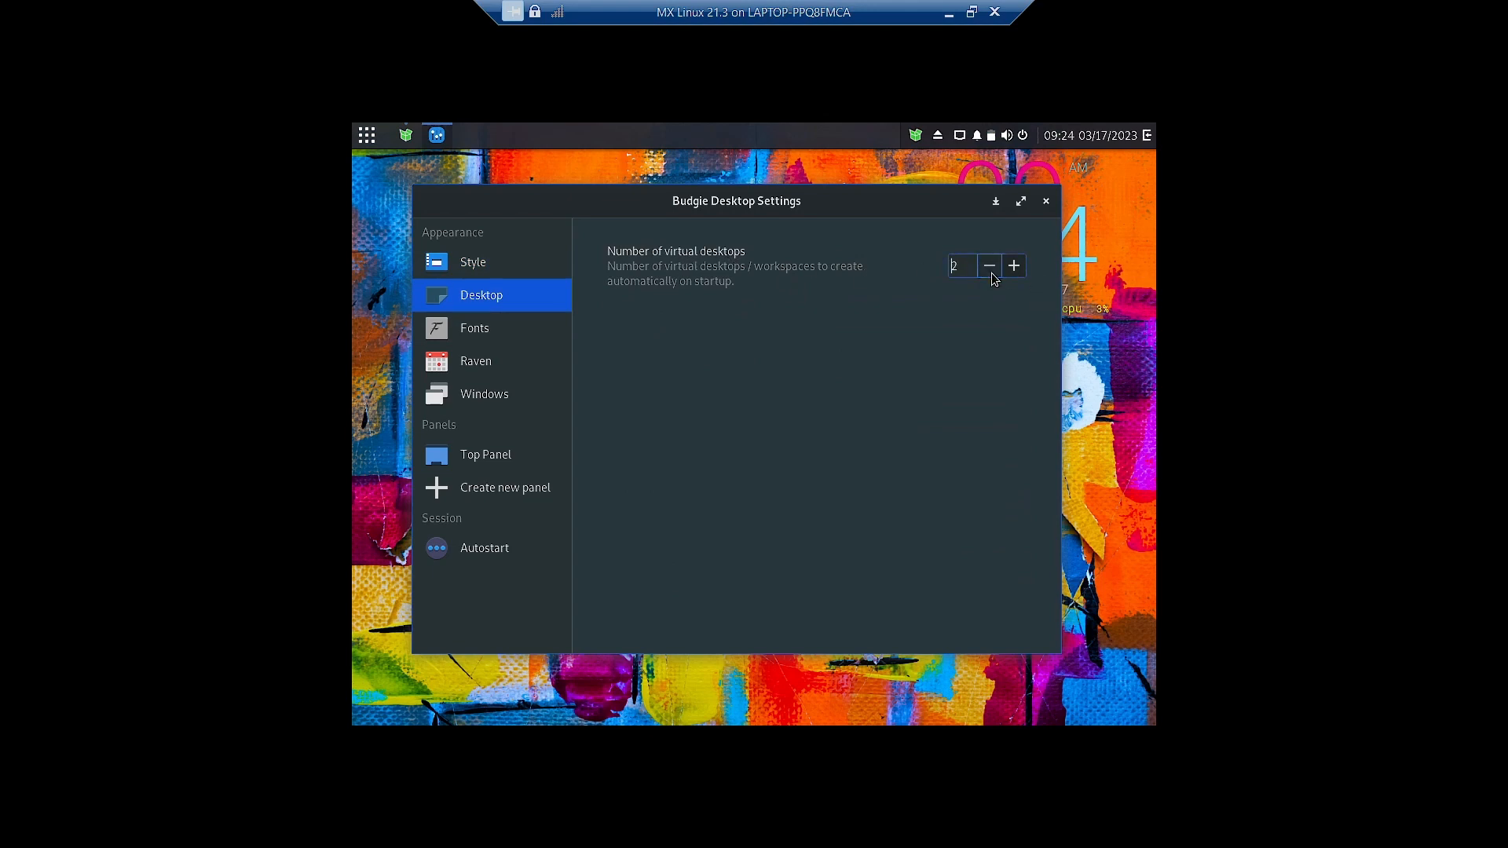
{"action": "left_click", "coordinate": [481, 325]}
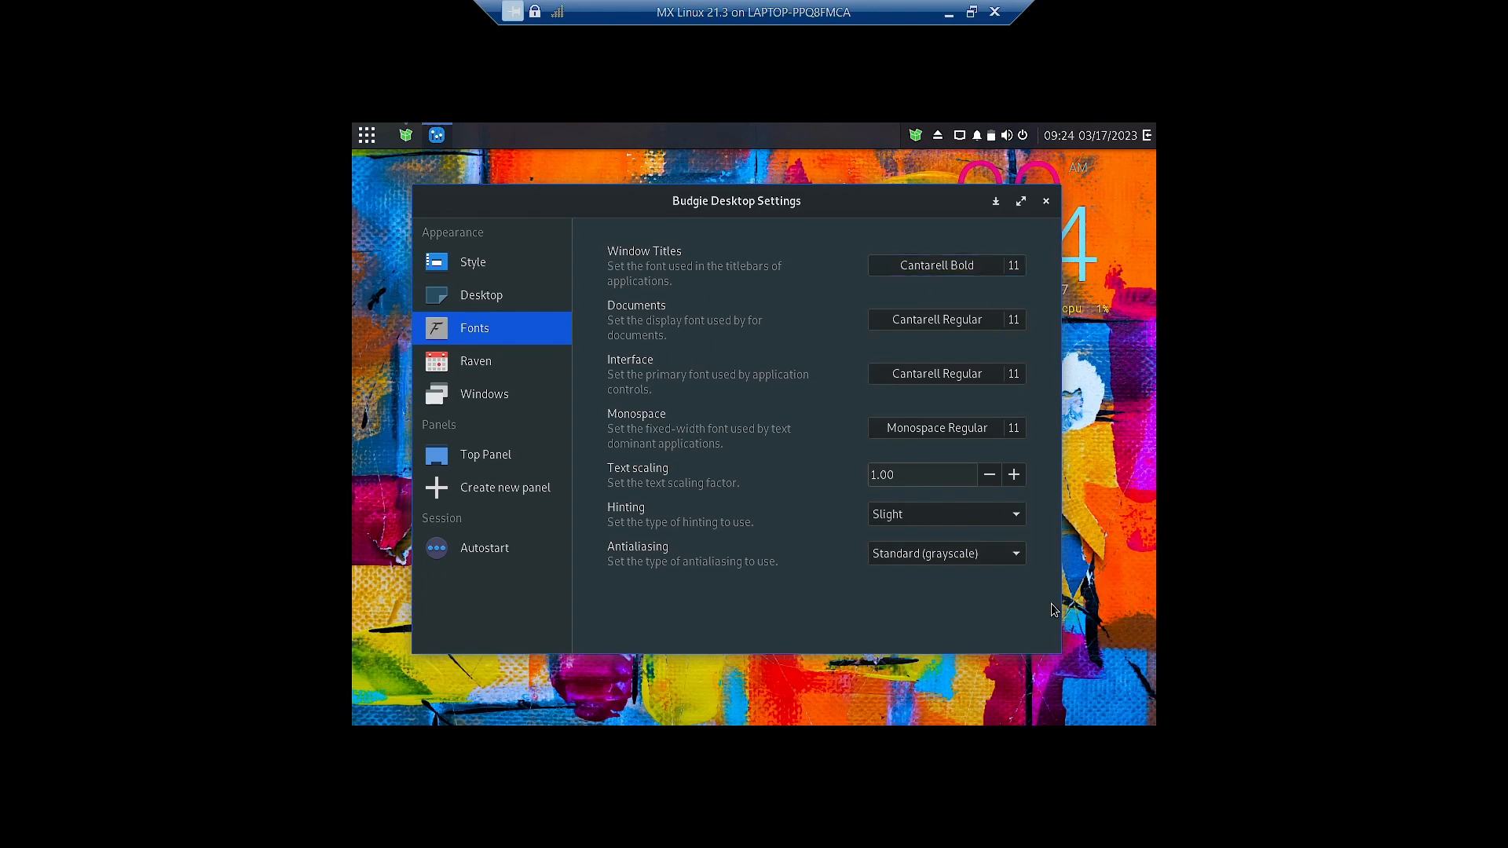
Set the font antialiasing to Subpixel (for LCD screens) and open the Raven settings
{"action": "left_click", "coordinate": [1020, 556]}
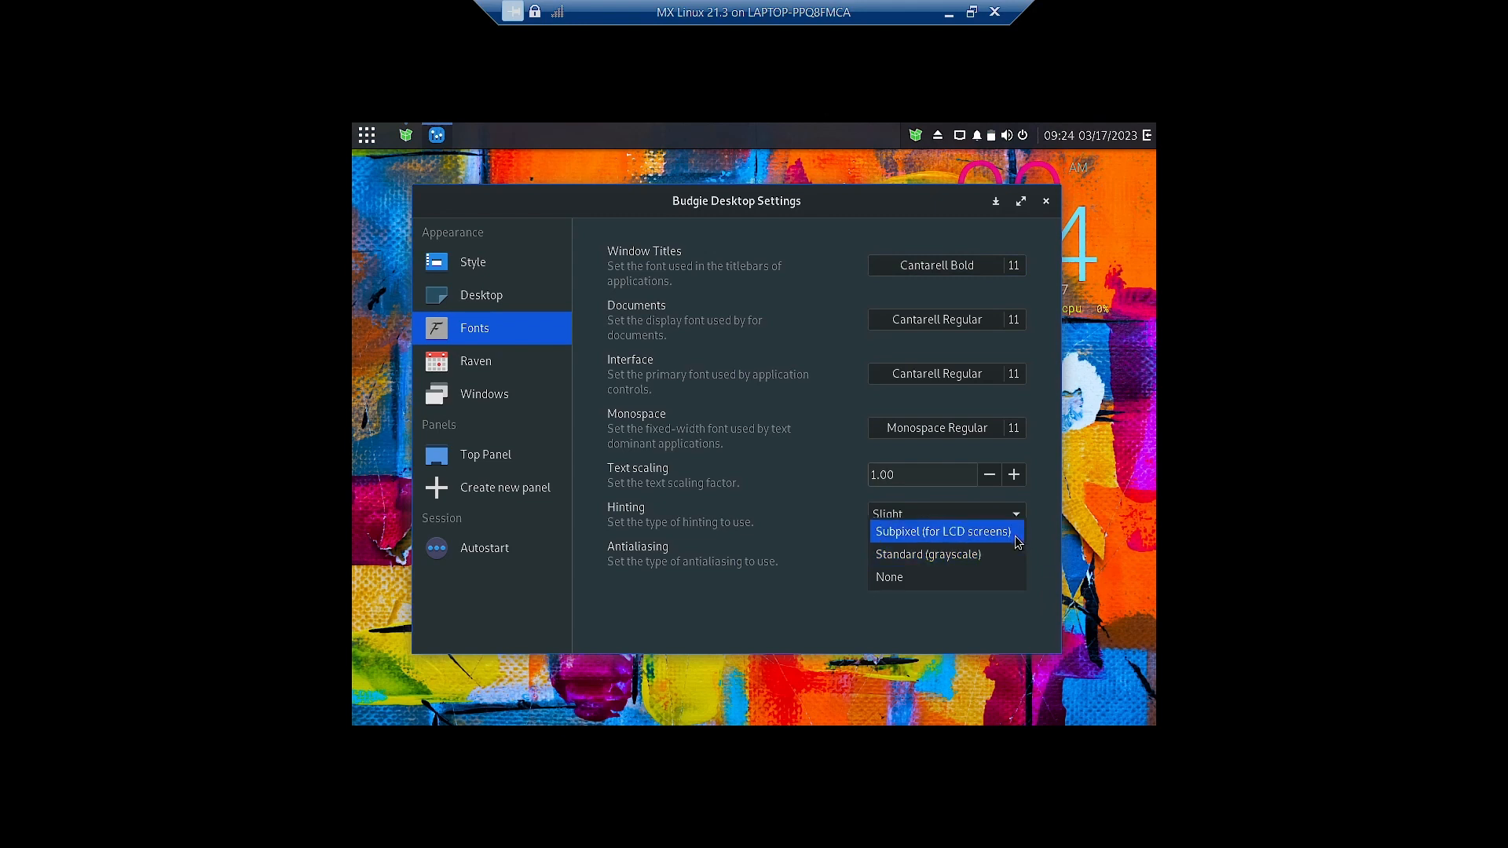
{"action": "left_click", "coordinate": [1002, 534]}
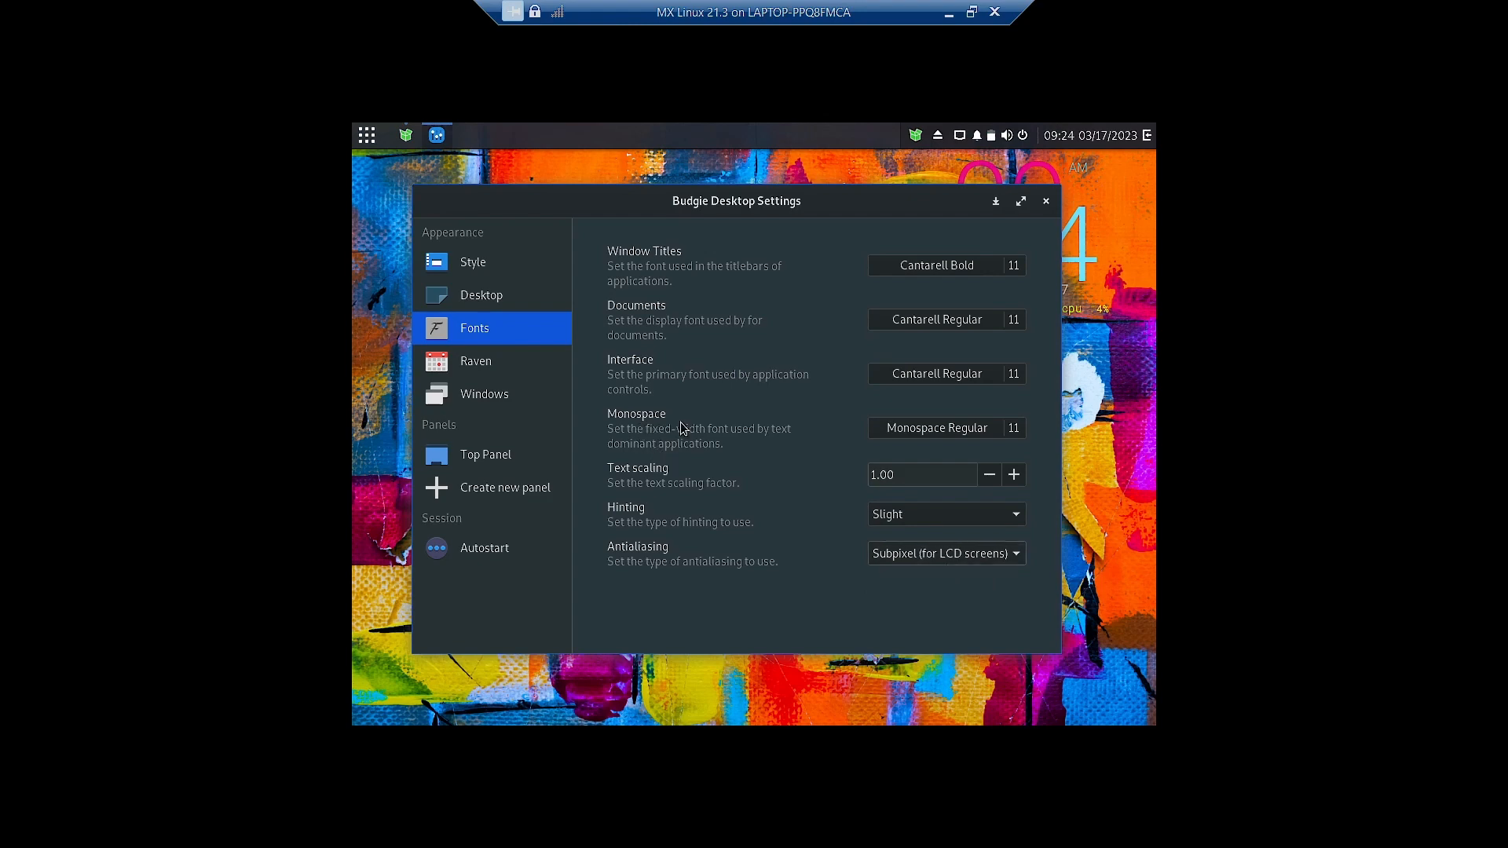
{"action": "left_click", "coordinate": [499, 370]}
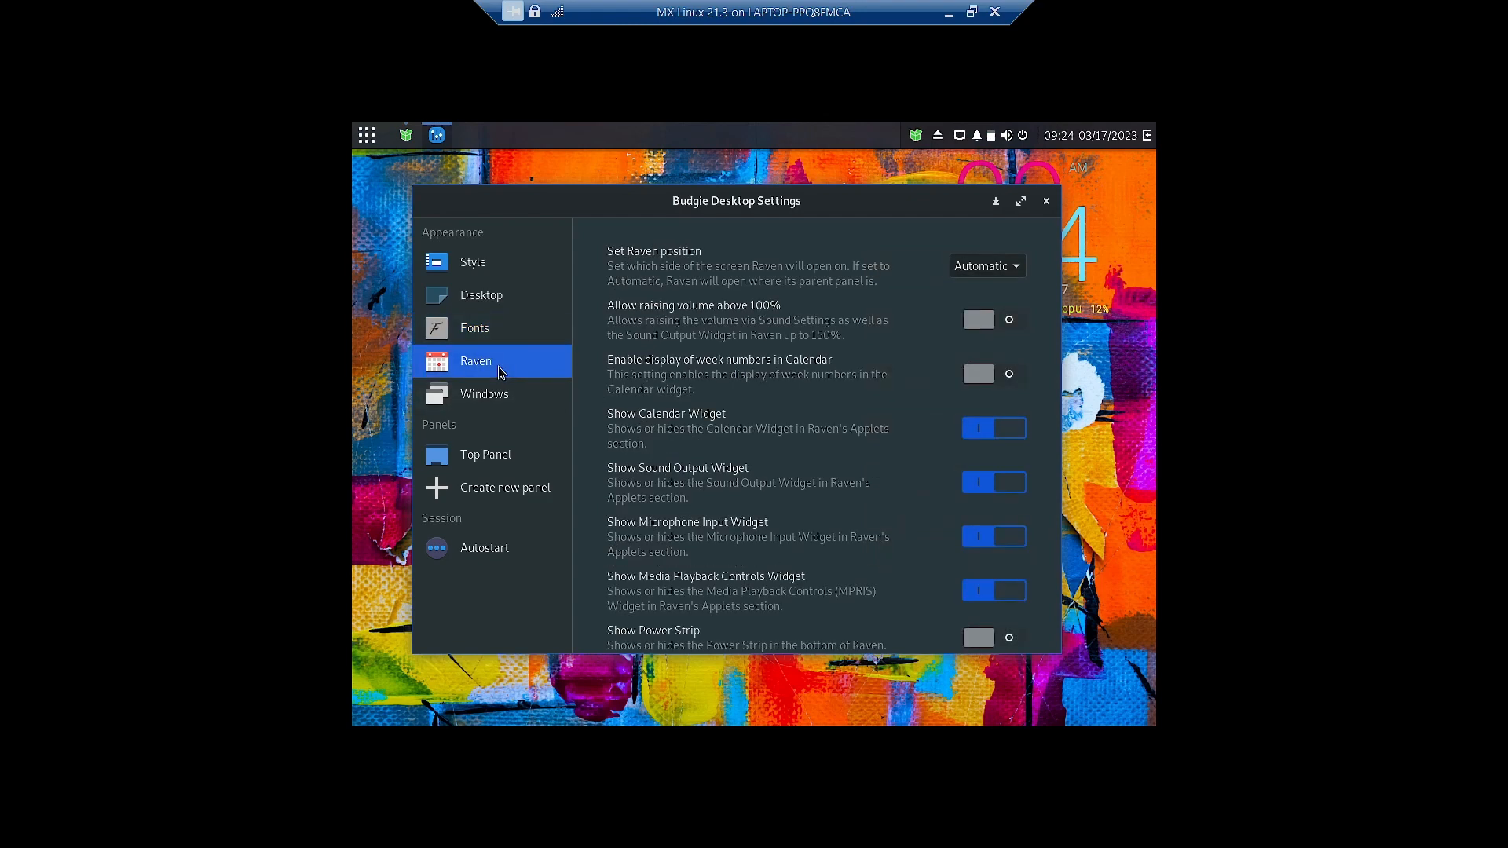
Examine the Raven sidebar's Applets and Notifications views, and close the sidebar
{"action": "left_click", "coordinate": [1146, 135]}
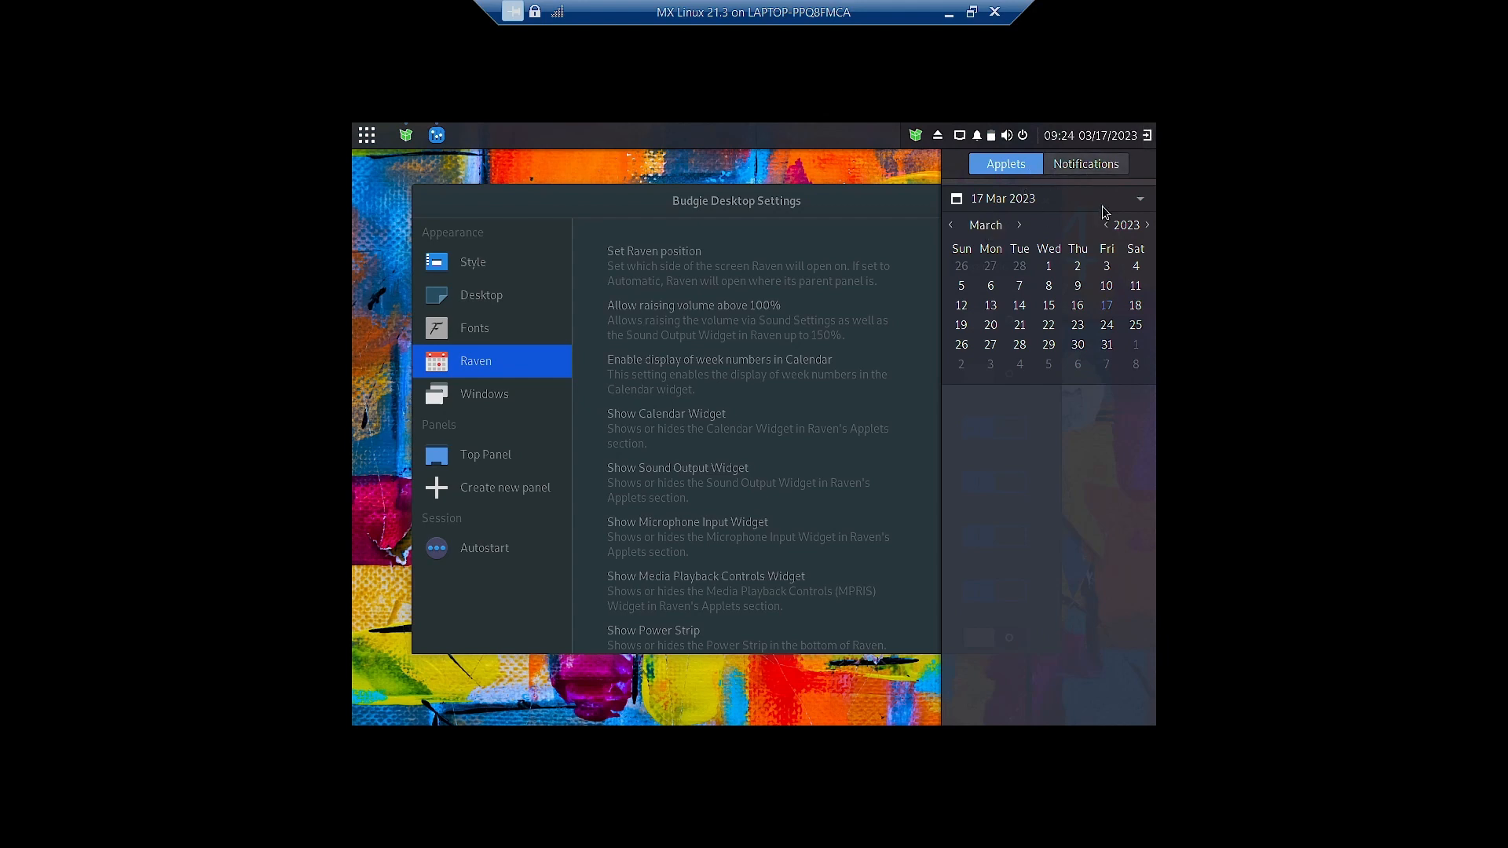
{"action": "left_click", "coordinate": [1089, 161]}
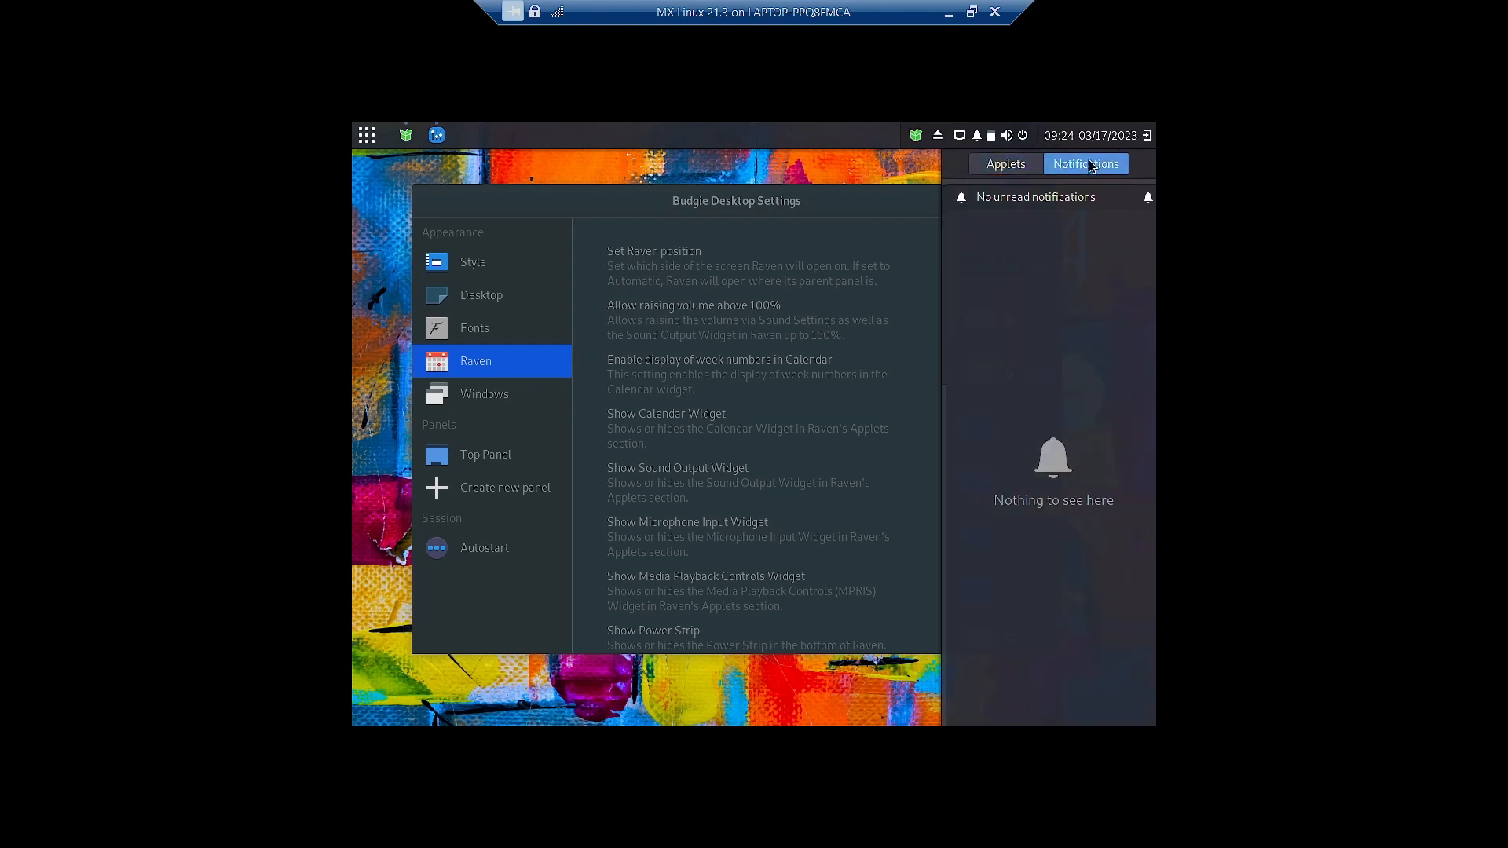
{"action": "left_click", "coordinate": [987, 162]}
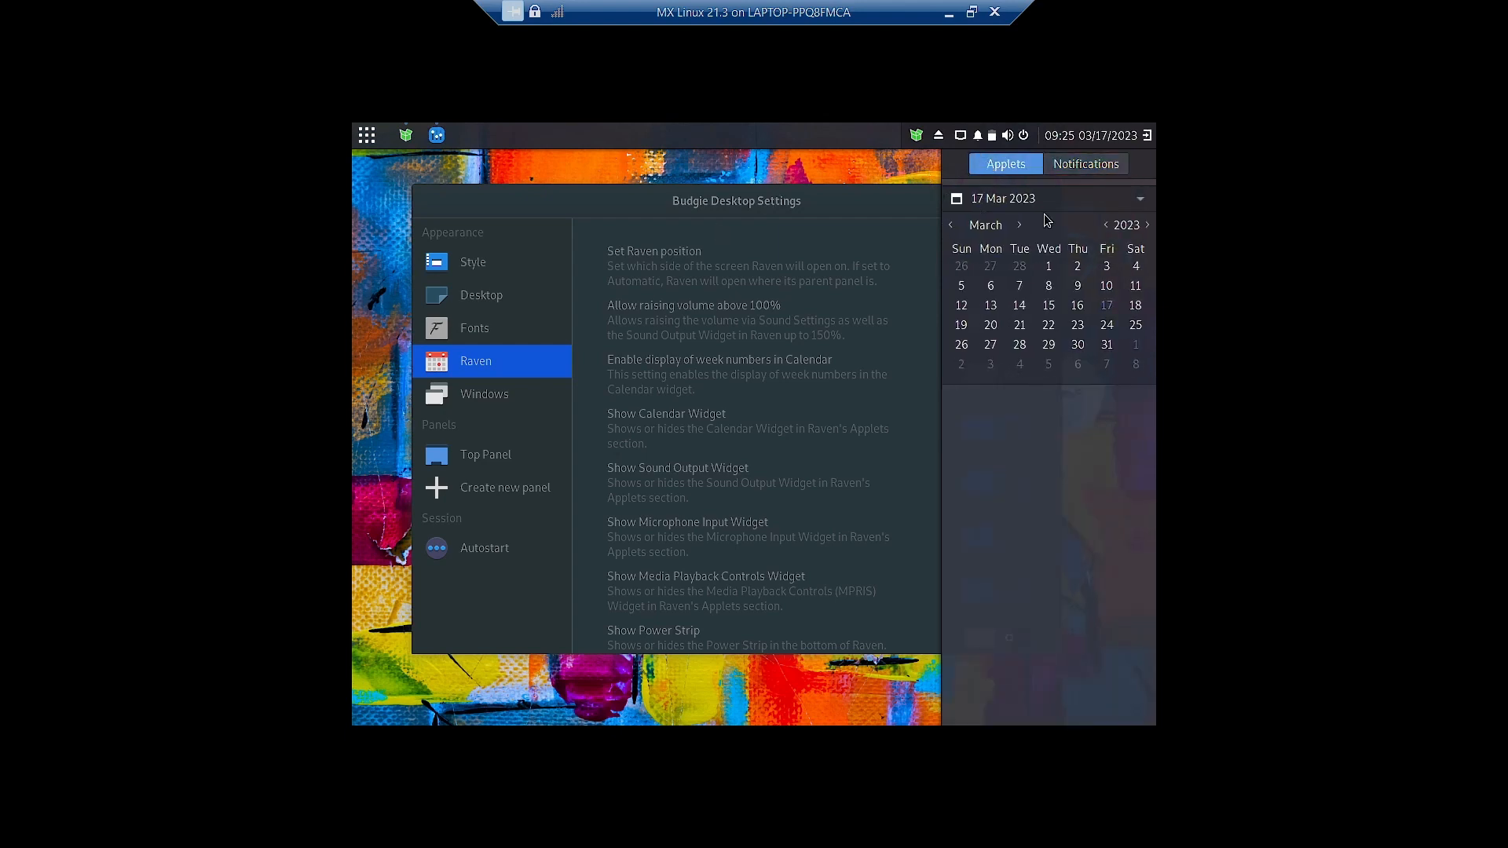
{"action": "left_click", "coordinate": [898, 168]}
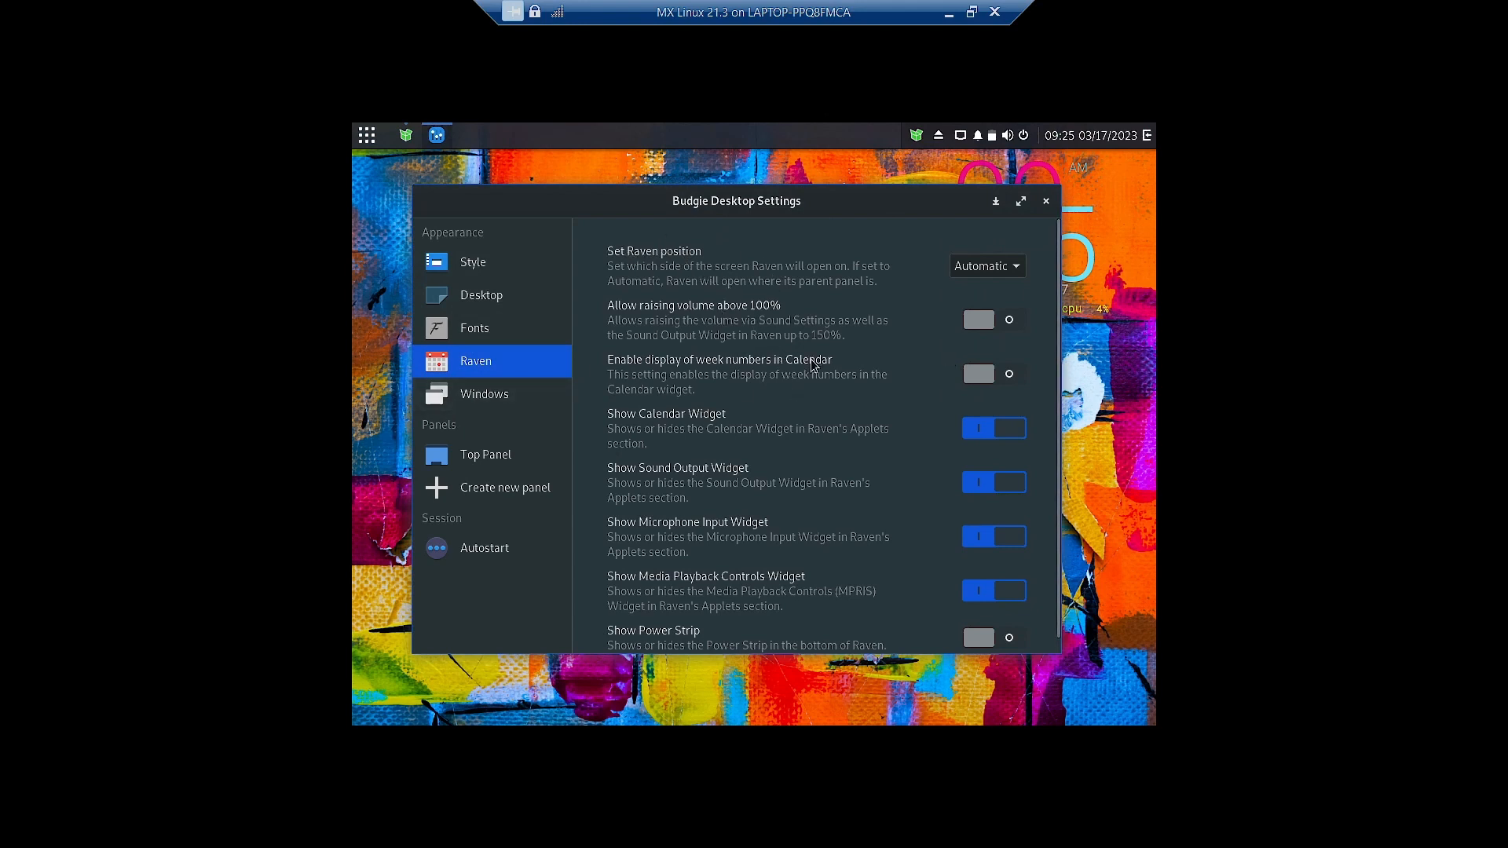
Turn on Show Power Strip for Raven and check the strip in the sidebar
{"action": "scroll", "coordinate": [813, 362], "scroll_direction": "down", "scroll_amount": 1}
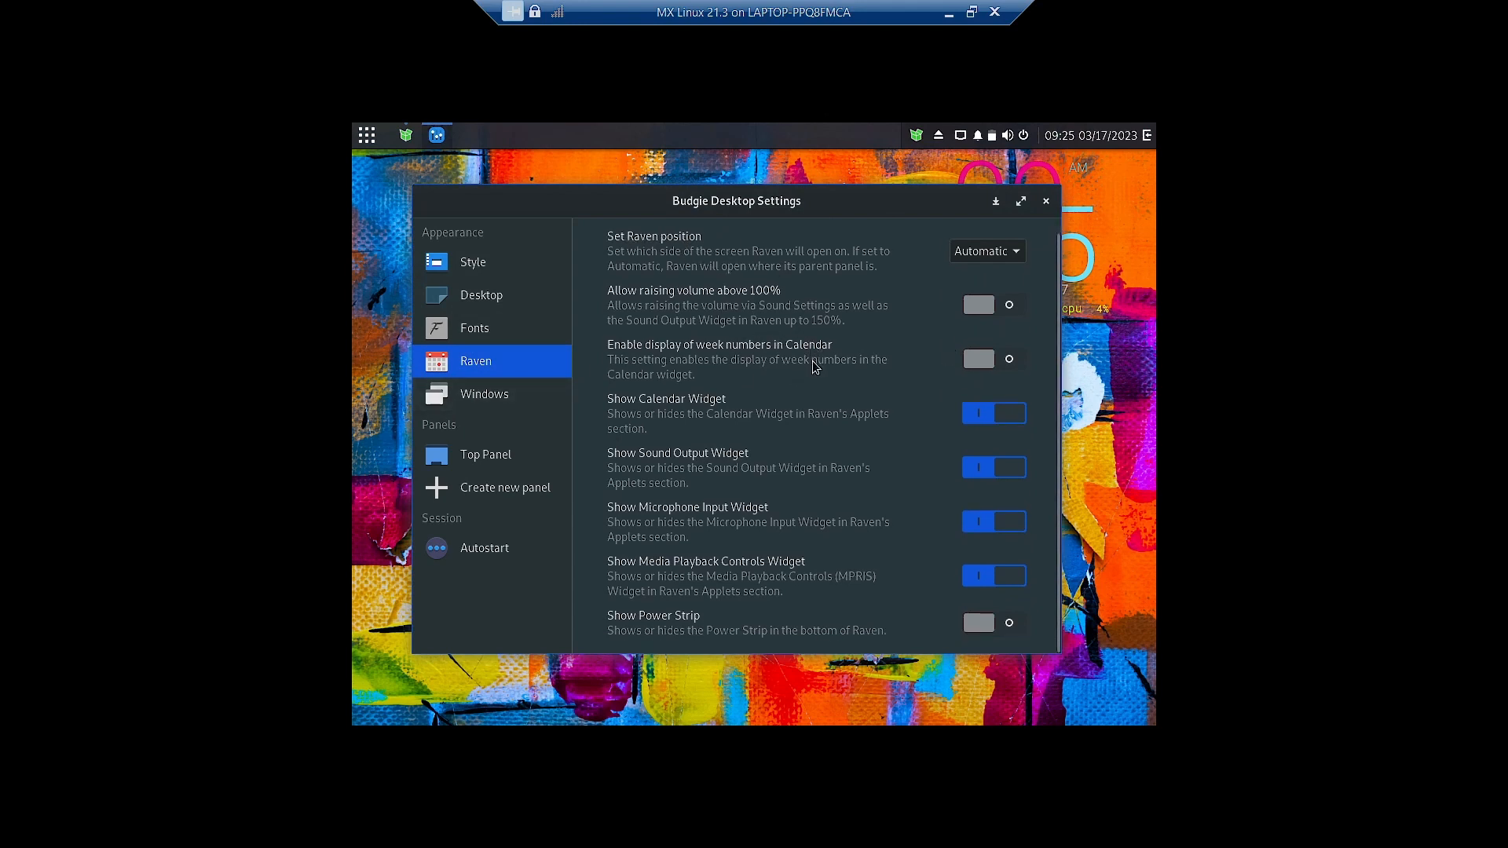
{"action": "left_click", "coordinate": [1011, 625]}
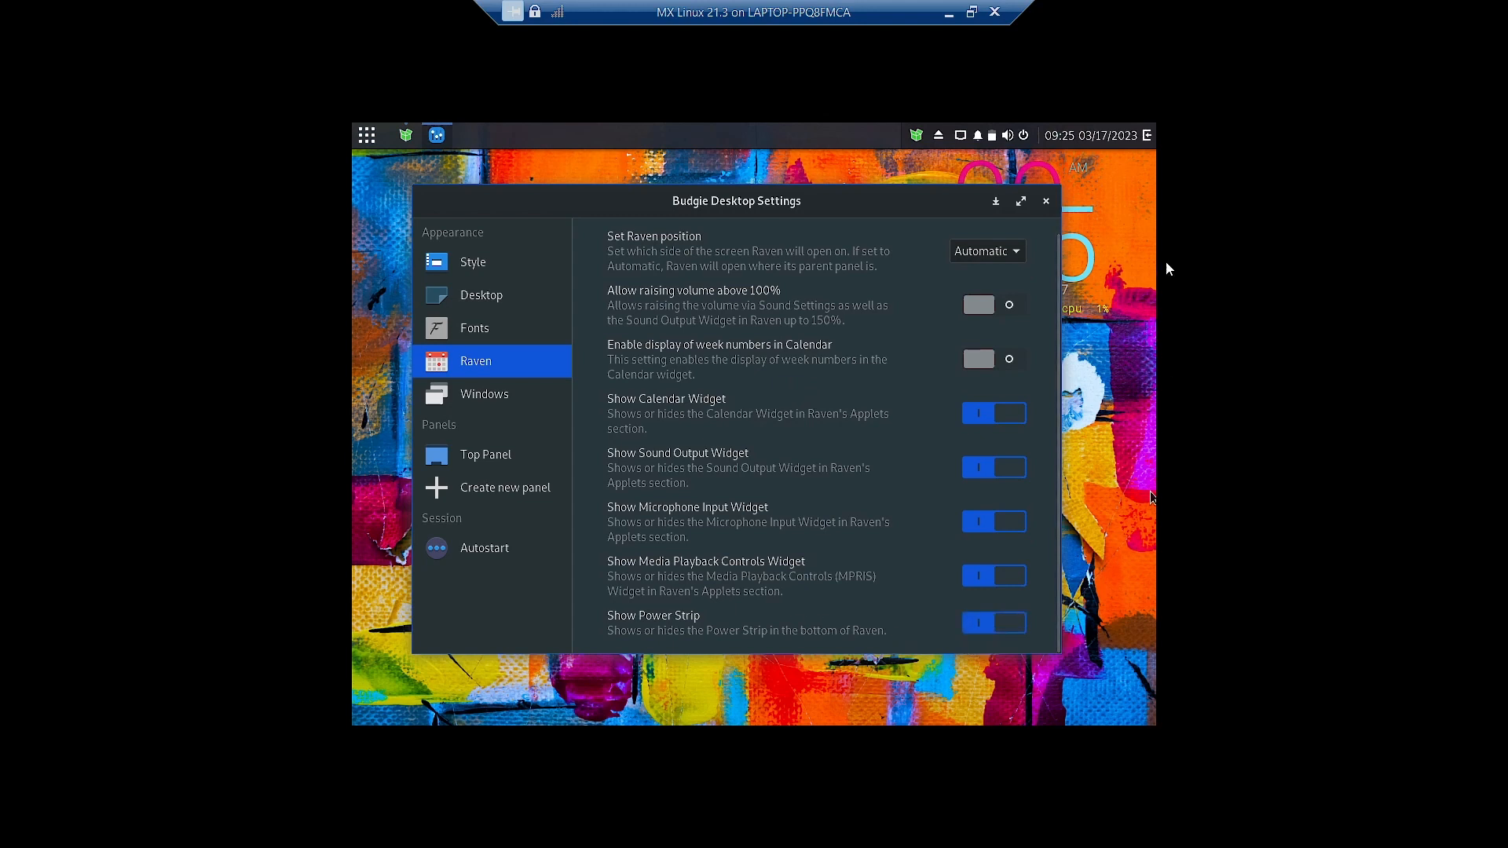
{"action": "left_click", "coordinate": [1147, 135]}
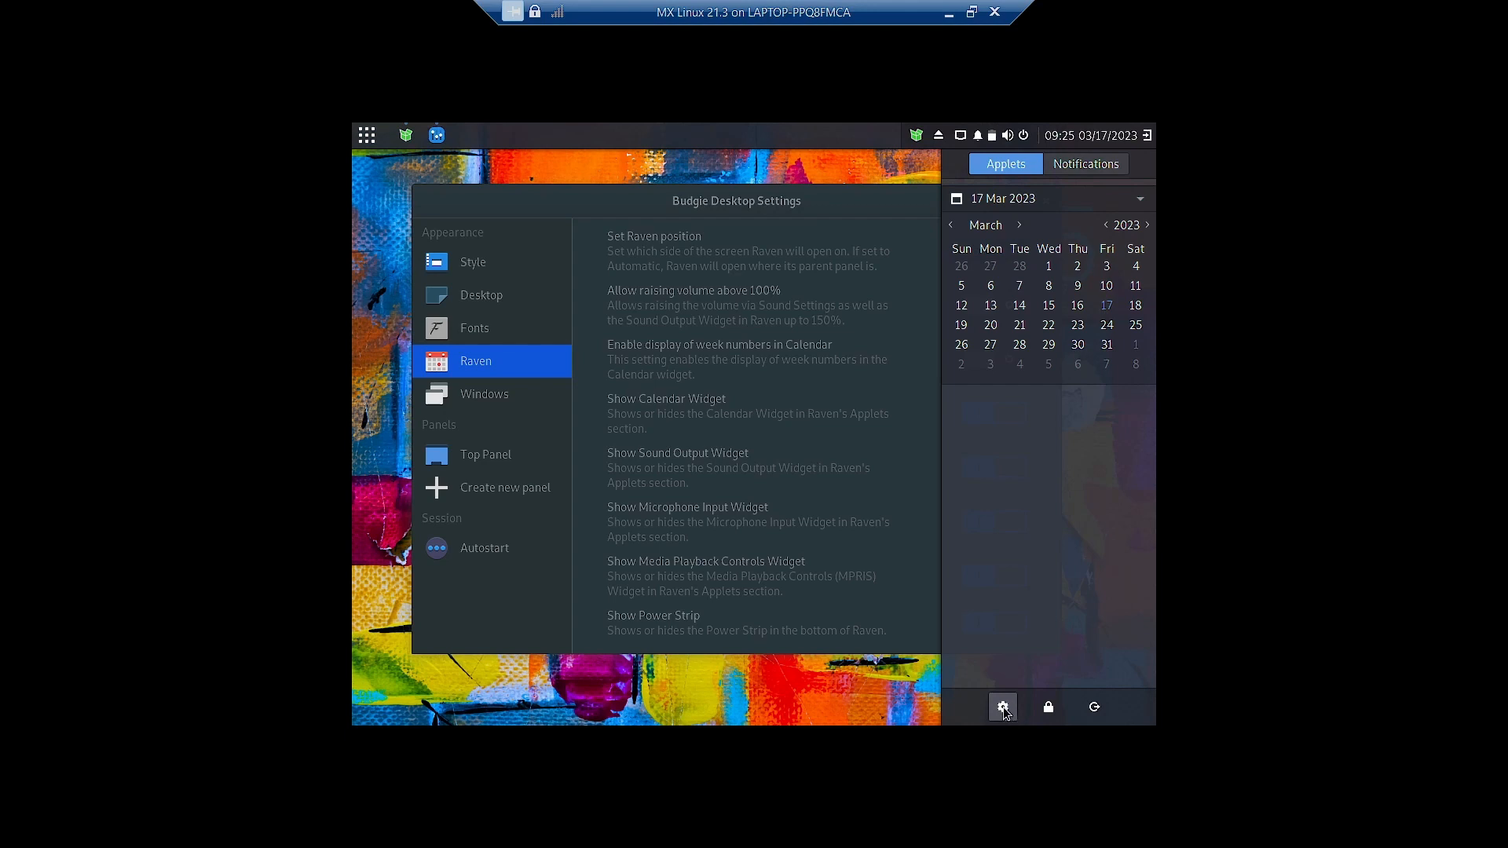
{"action": "left_click", "coordinate": [582, 216]}
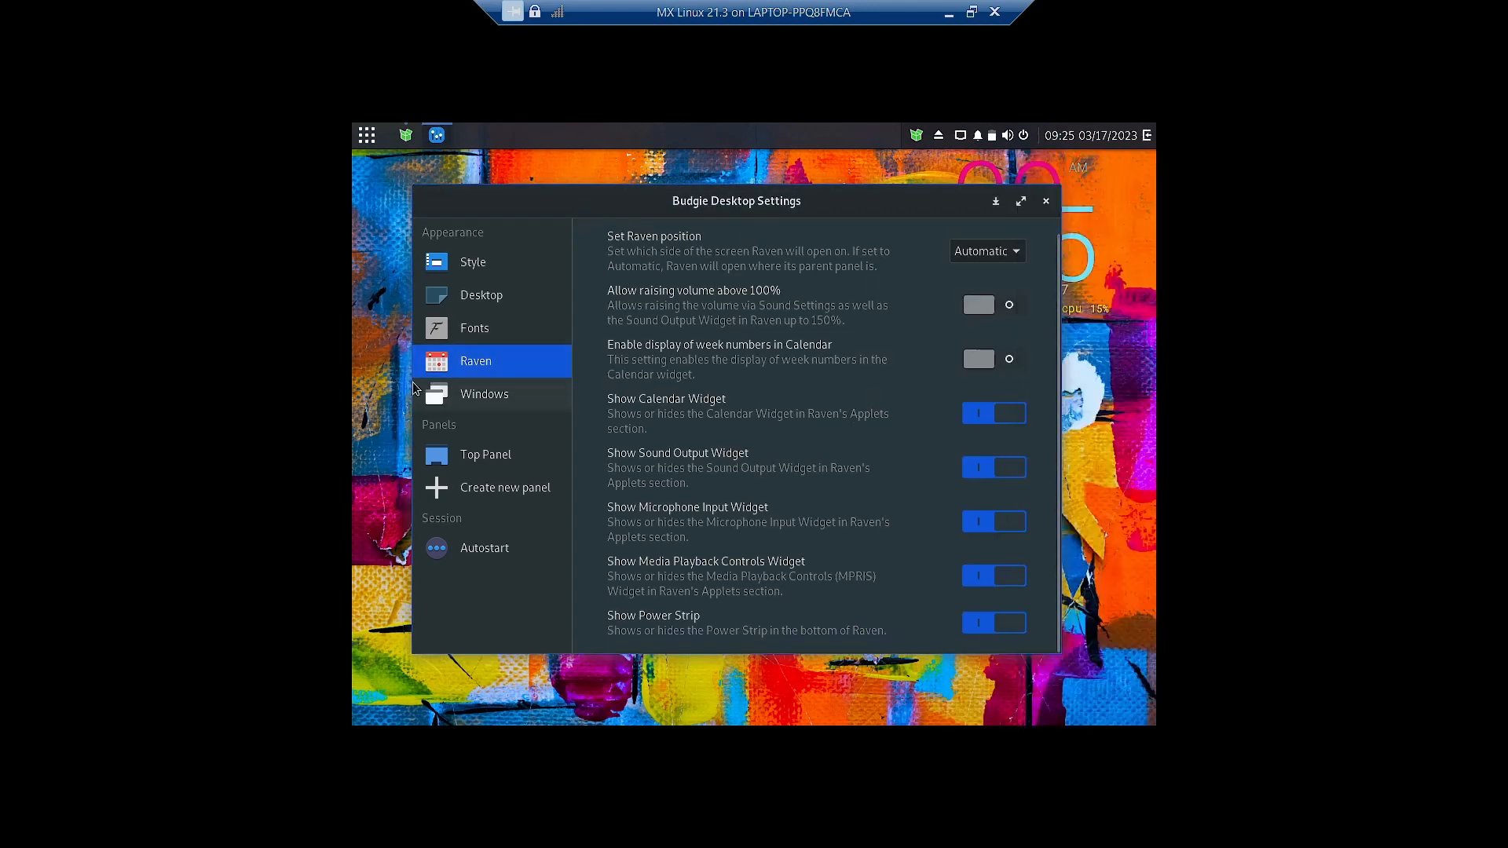
In the Windows settings, enable showing all windows in the tab switcher and window focus change on mouse enter and leave
{"action": "left_click", "coordinate": [463, 400]}
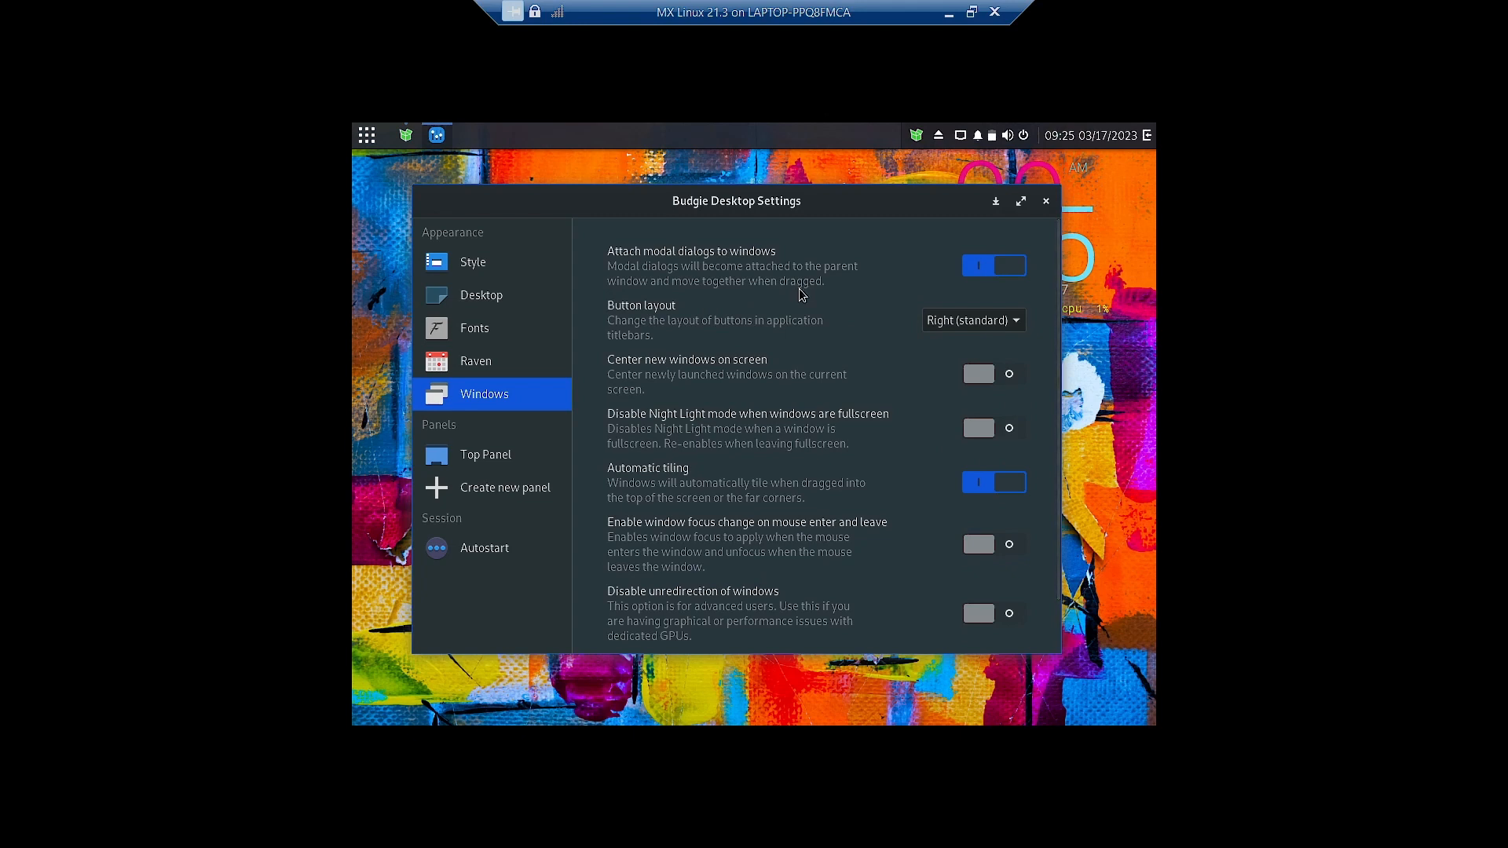
{"action": "scroll", "coordinate": [801, 294], "scroll_direction": "down", "scroll_amount": 2}
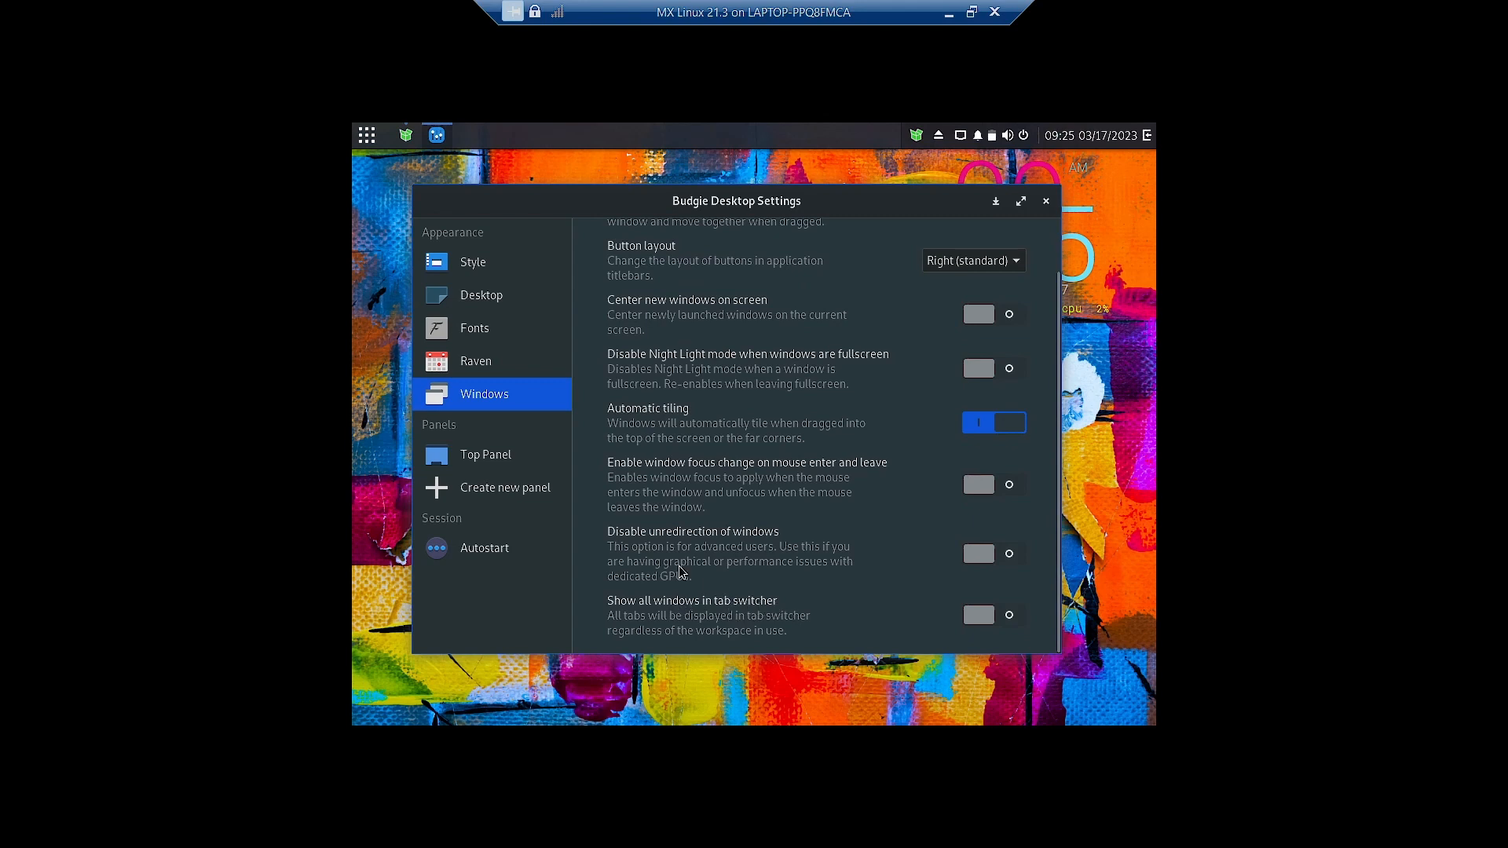
{"action": "left_click", "coordinate": [1013, 615]}
{"action": "left_click", "coordinate": [1010, 486]}
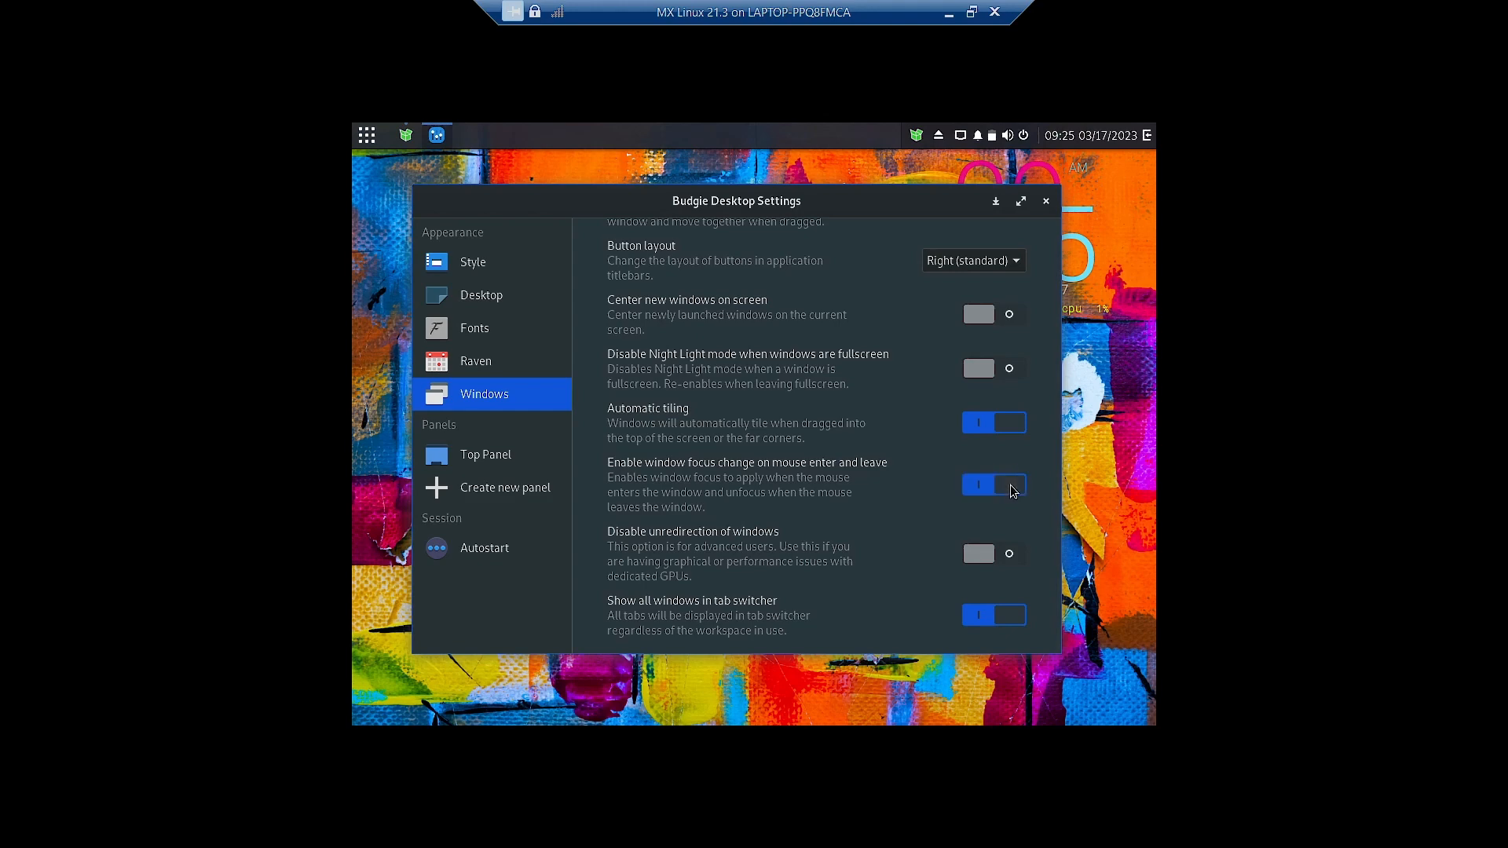
Review the top panel's applets, and switch its Dock mode on and back off
{"action": "left_click", "coordinate": [487, 460]}
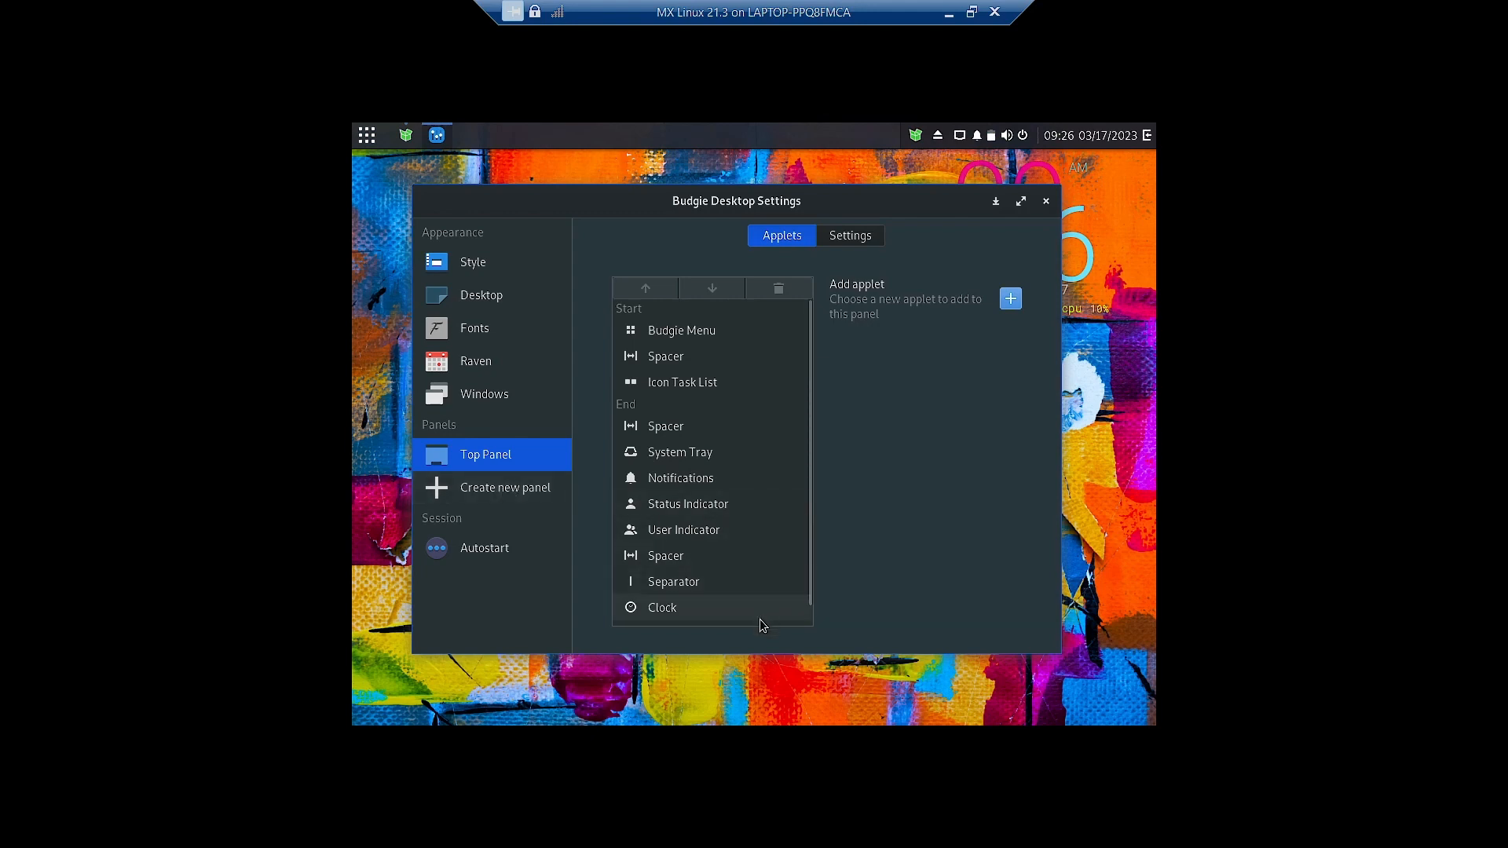
{"action": "scroll", "coordinate": [743, 460], "scroll_direction": "down", "scroll_amount": 1}
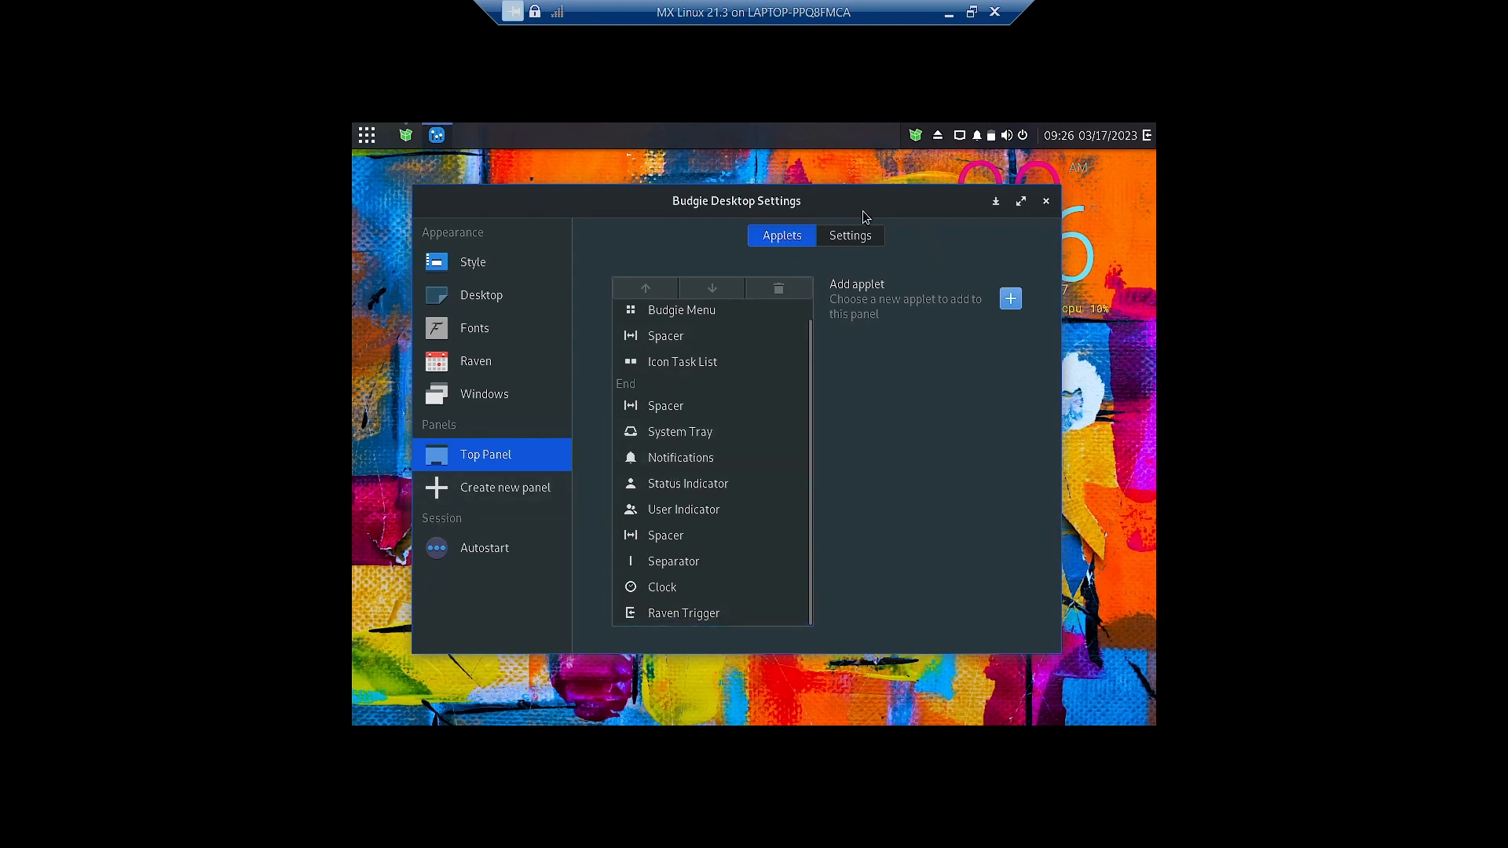
{"action": "left_click", "coordinate": [849, 235]}
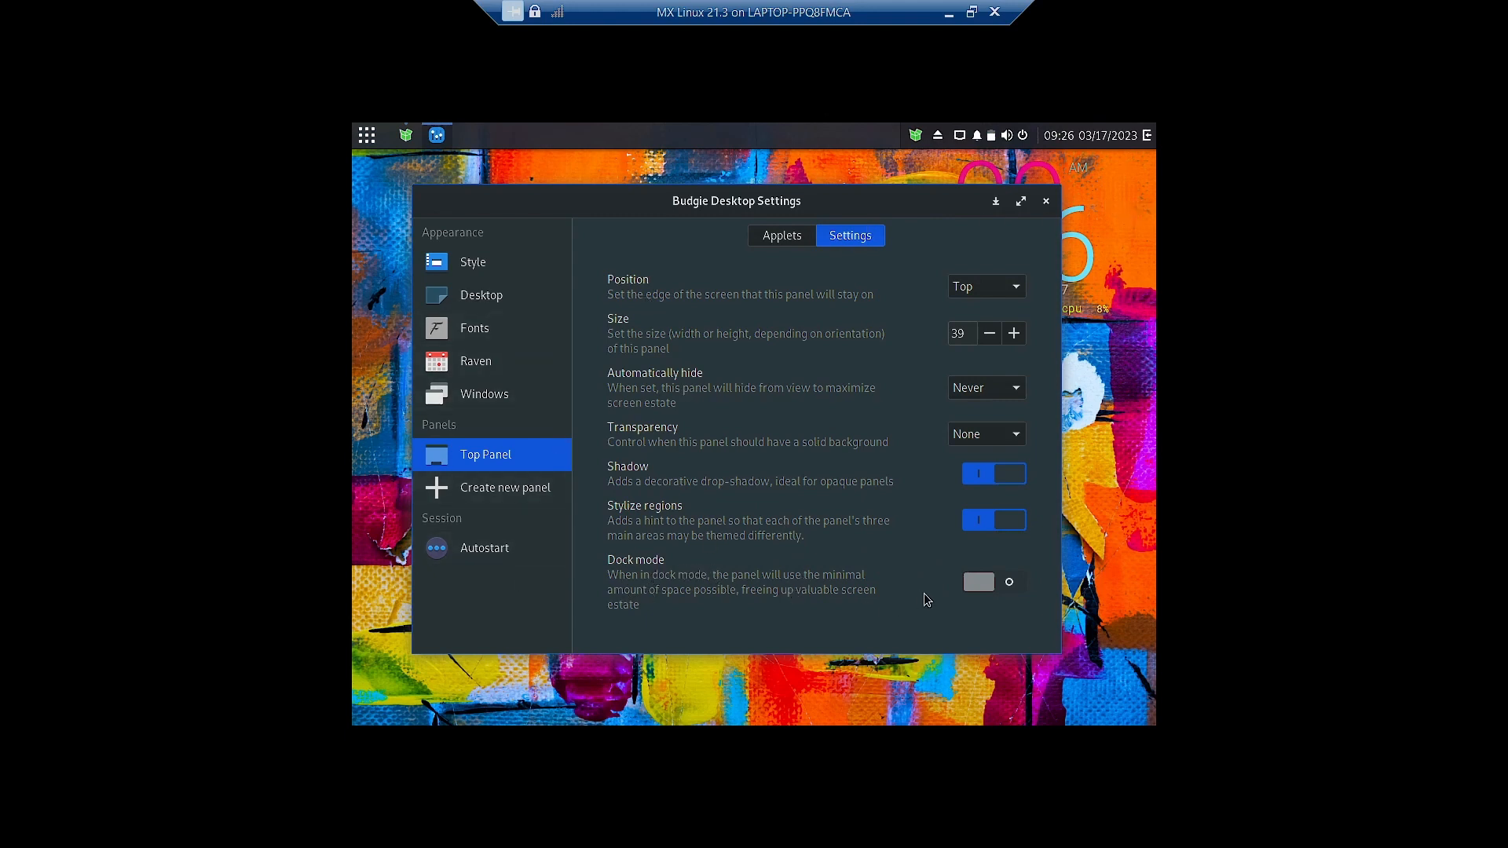
{"action": "left_click", "coordinate": [1017, 583]}
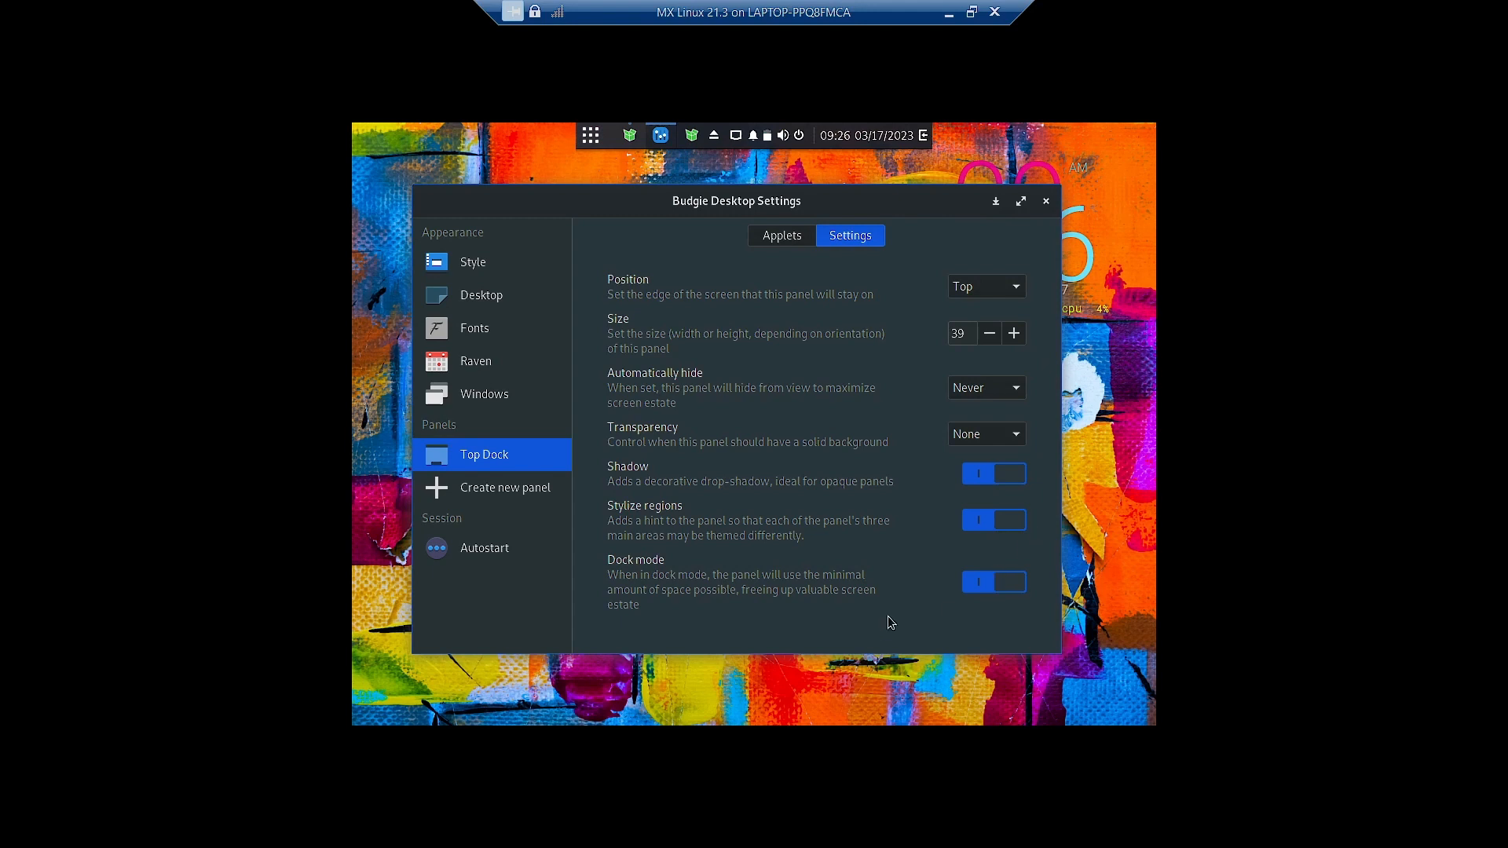
{"action": "left_click", "coordinate": [978, 582]}
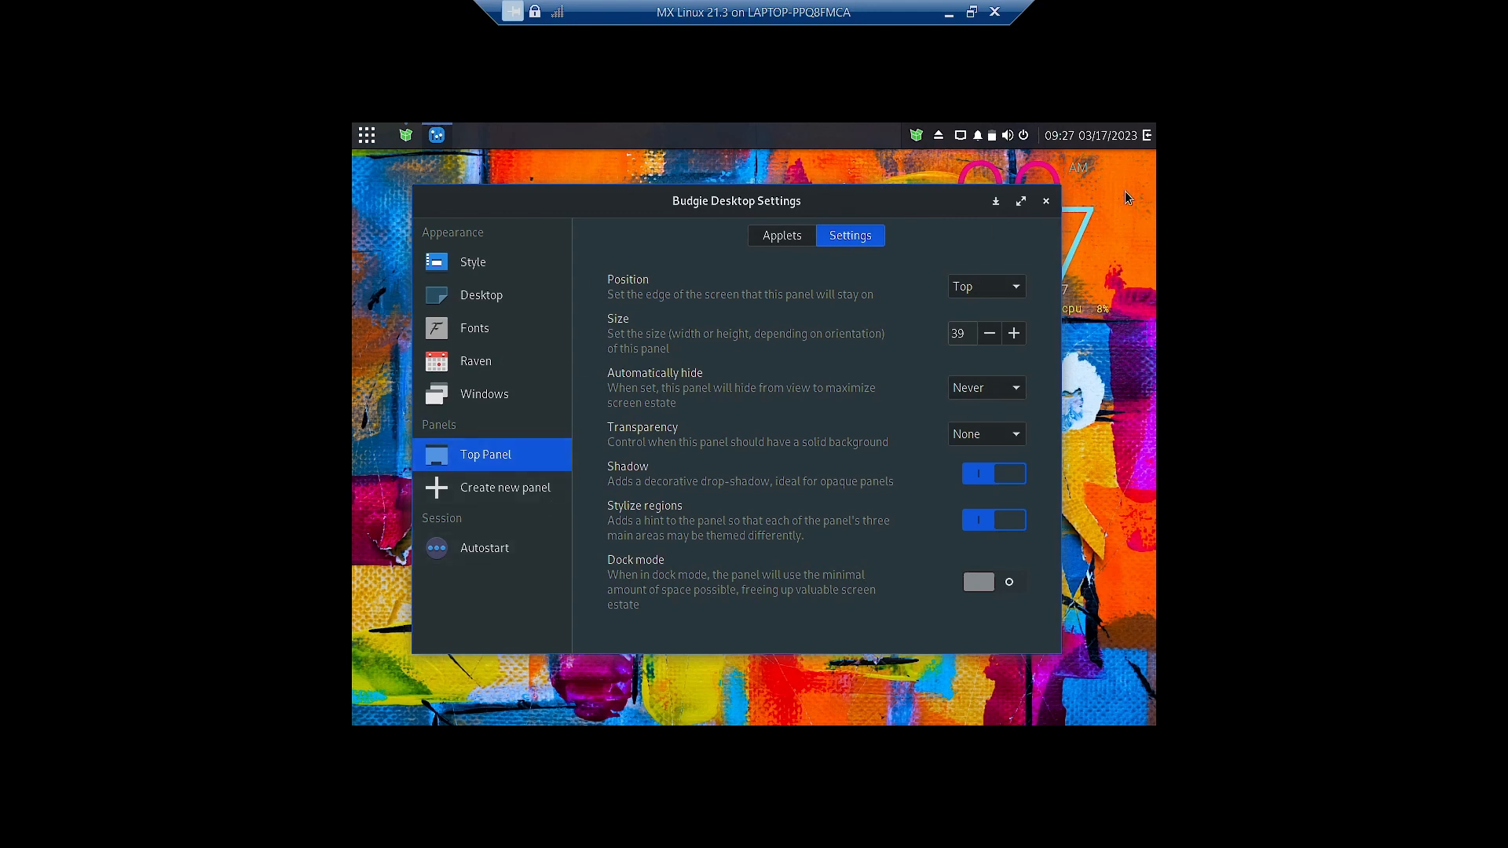
Close the Budgie Desktop Settings and open the system background settings from the desktop in a maximized window
{"action": "left_click", "coordinate": [1048, 206]}
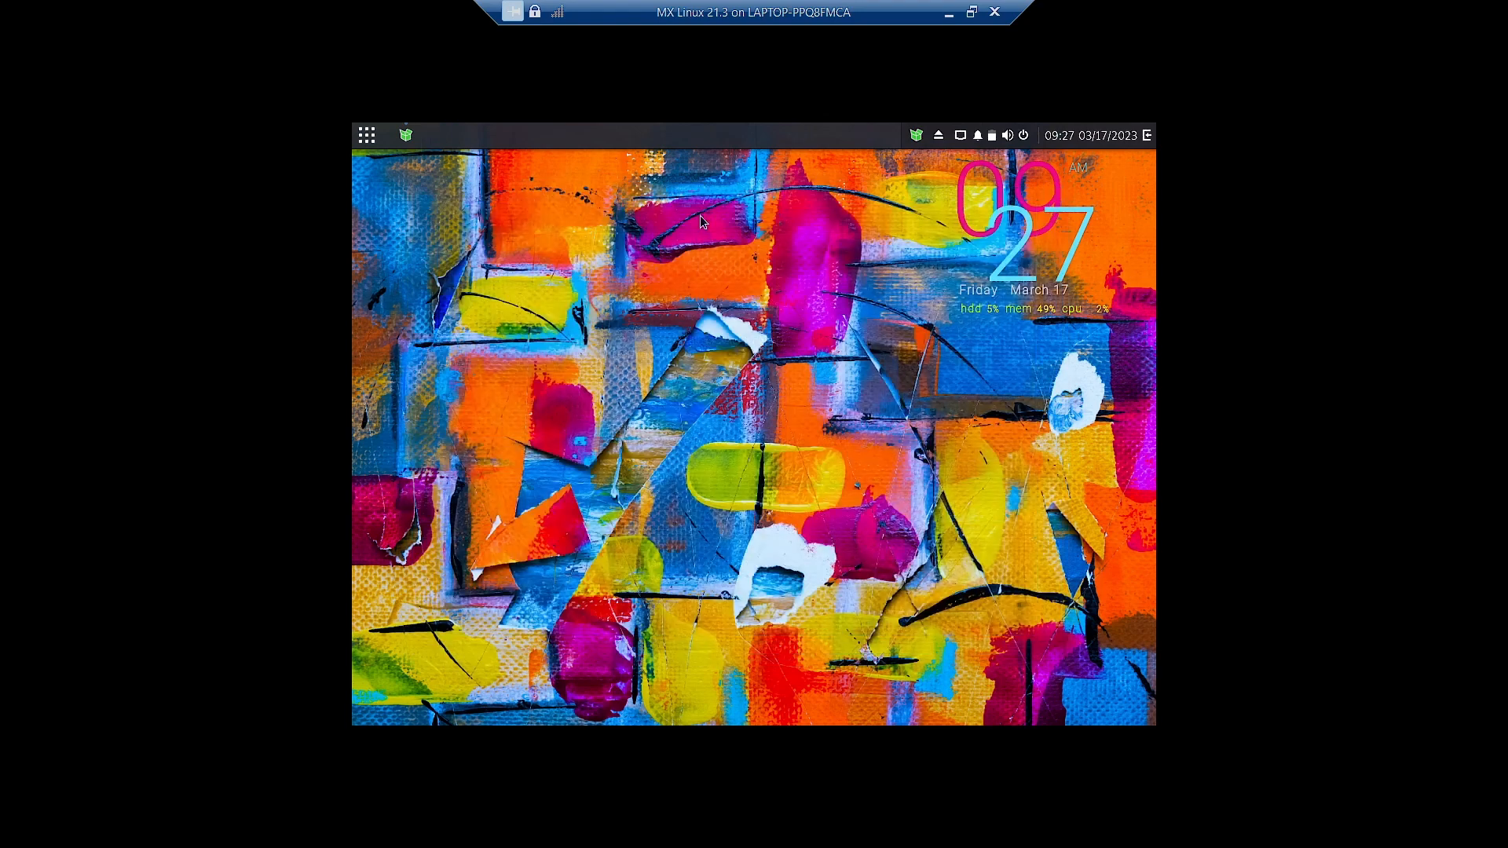
{"action": "right_click", "coordinate": [640, 210]}
{"action": "left_click", "coordinate": [742, 246]}
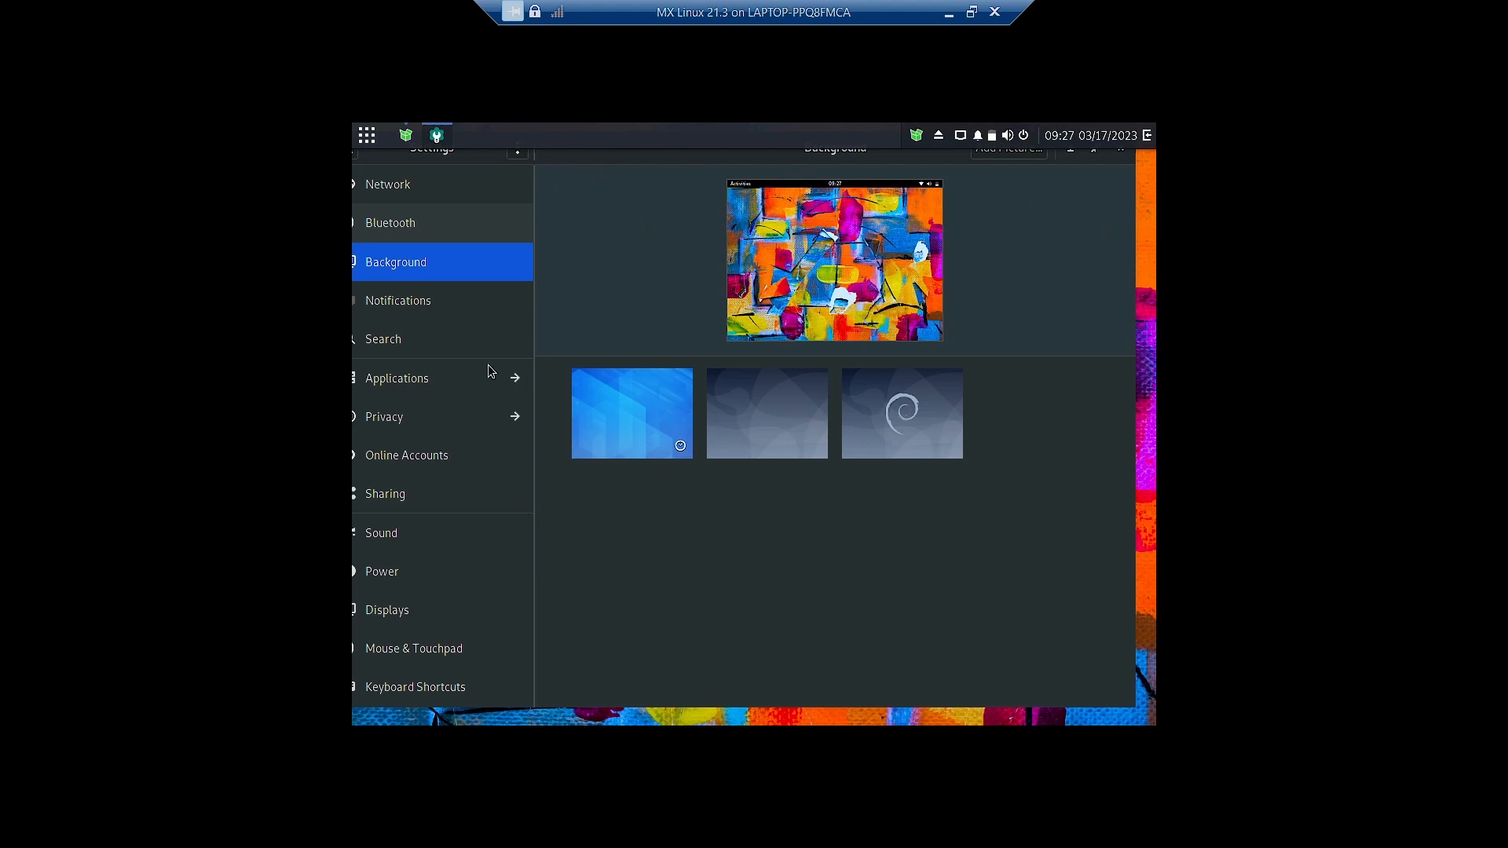
{"action": "left_click", "coordinate": [438, 137]}
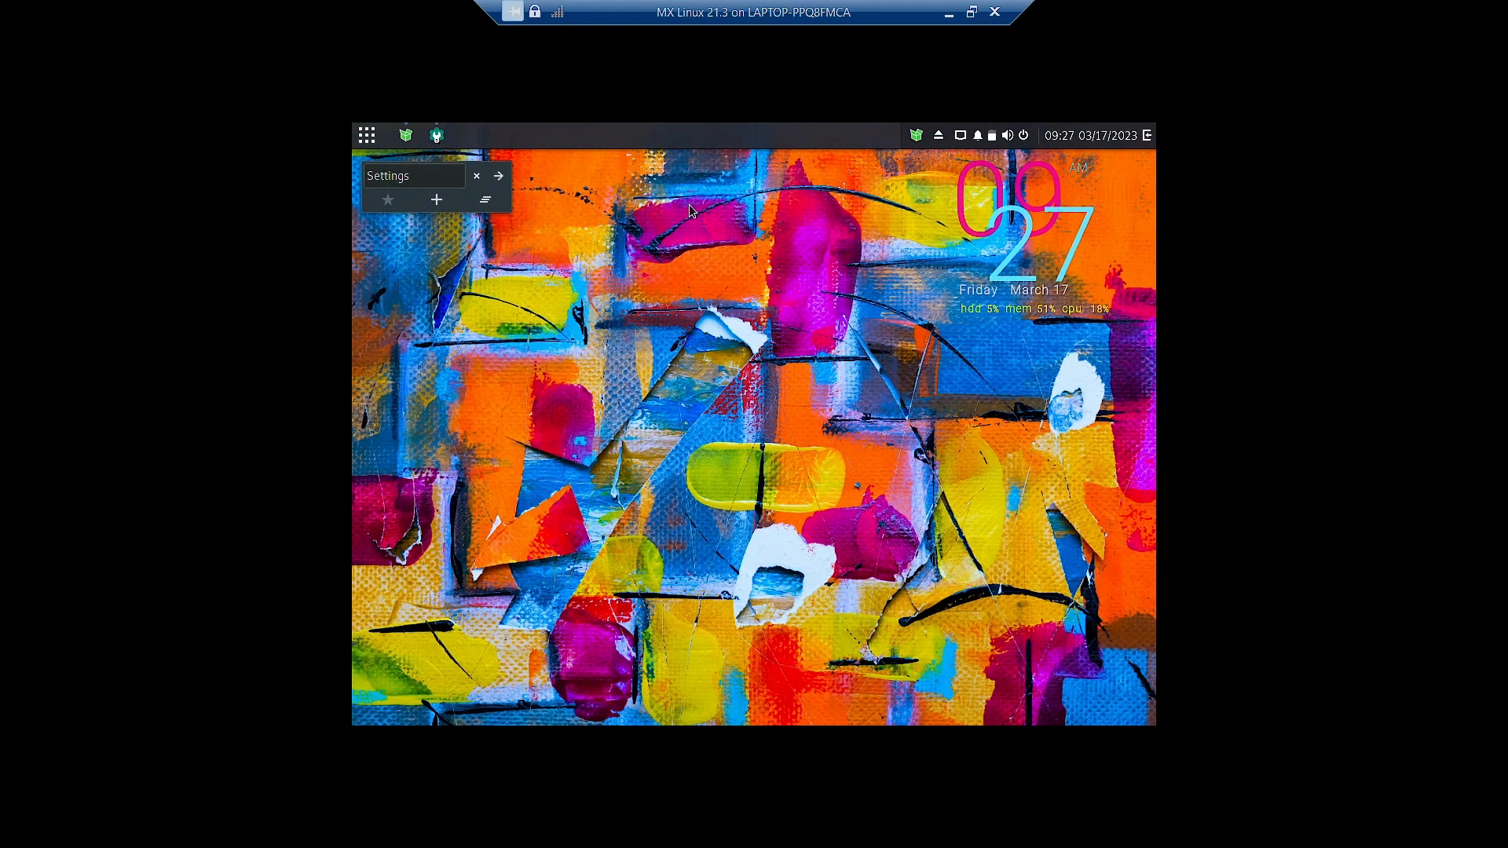
{"action": "left_click", "coordinate": [437, 139]}
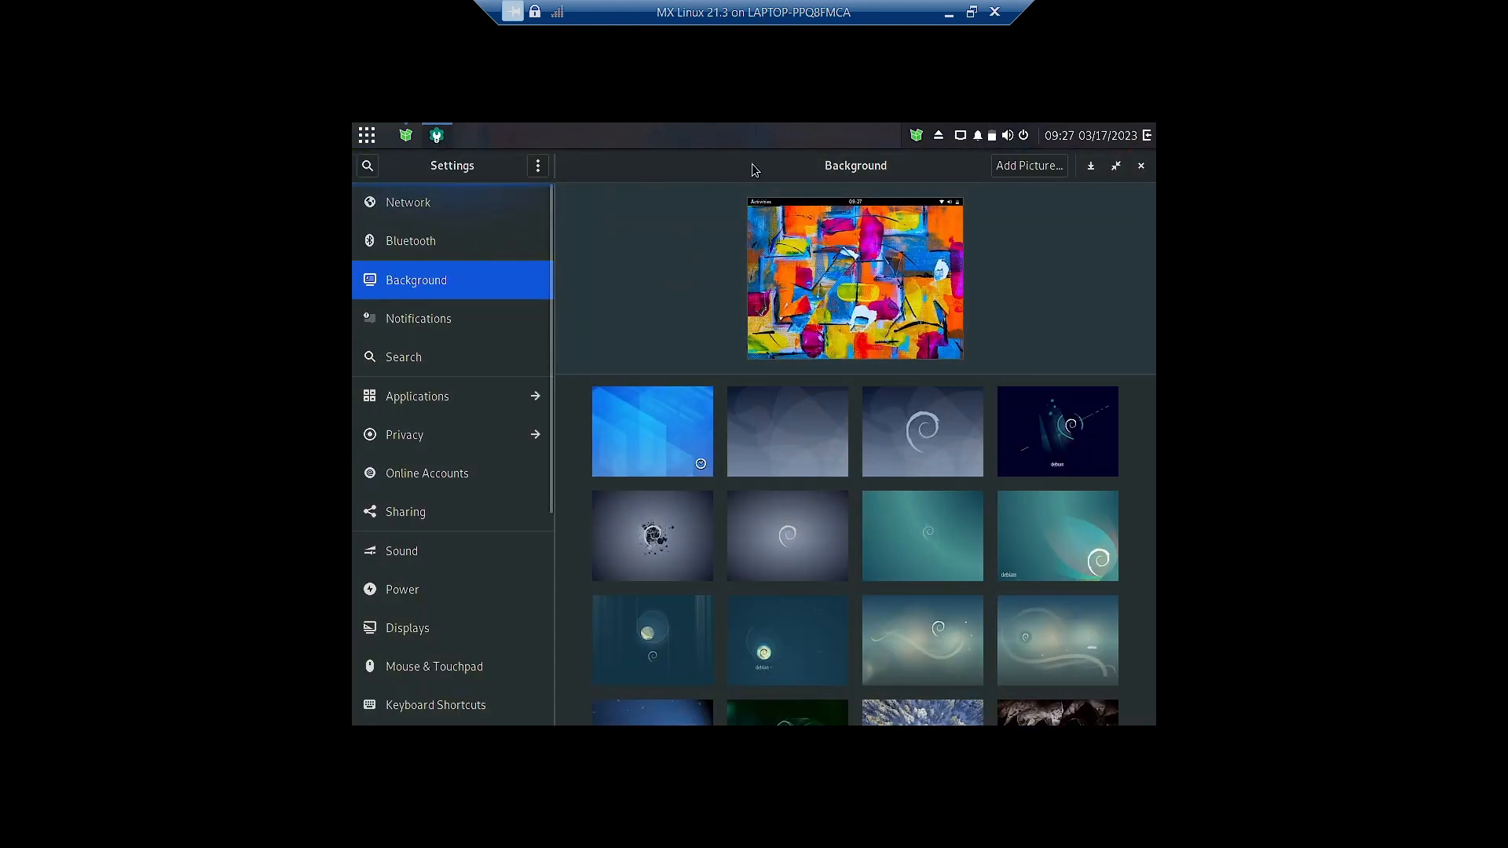
Look through the system's Network, Bluetooth, Background, Notifications, Search, Applications and Privacy settings
{"action": "left_click", "coordinate": [432, 211]}
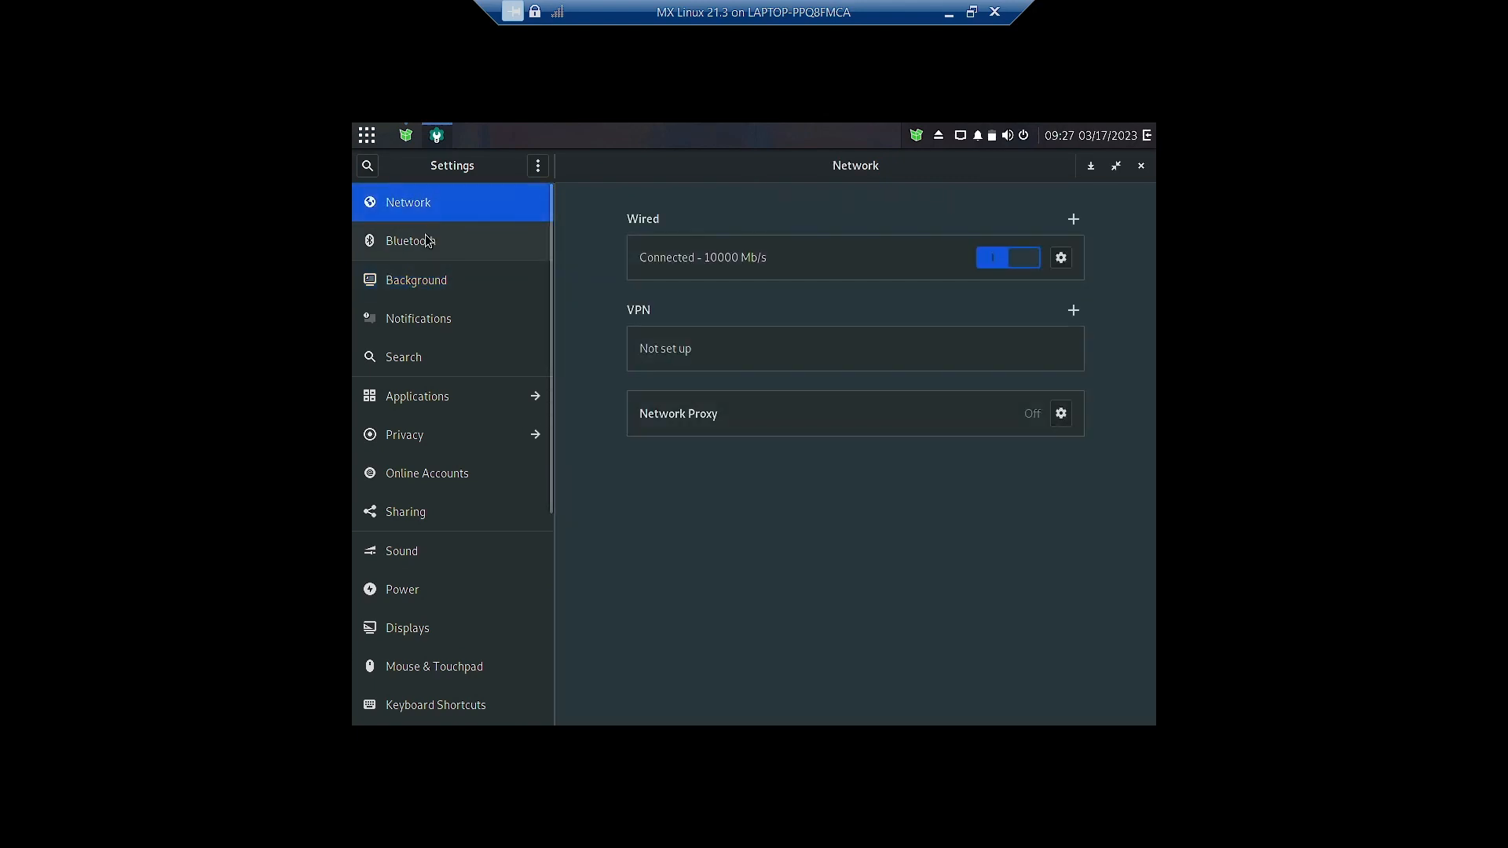
{"action": "left_click", "coordinate": [430, 240]}
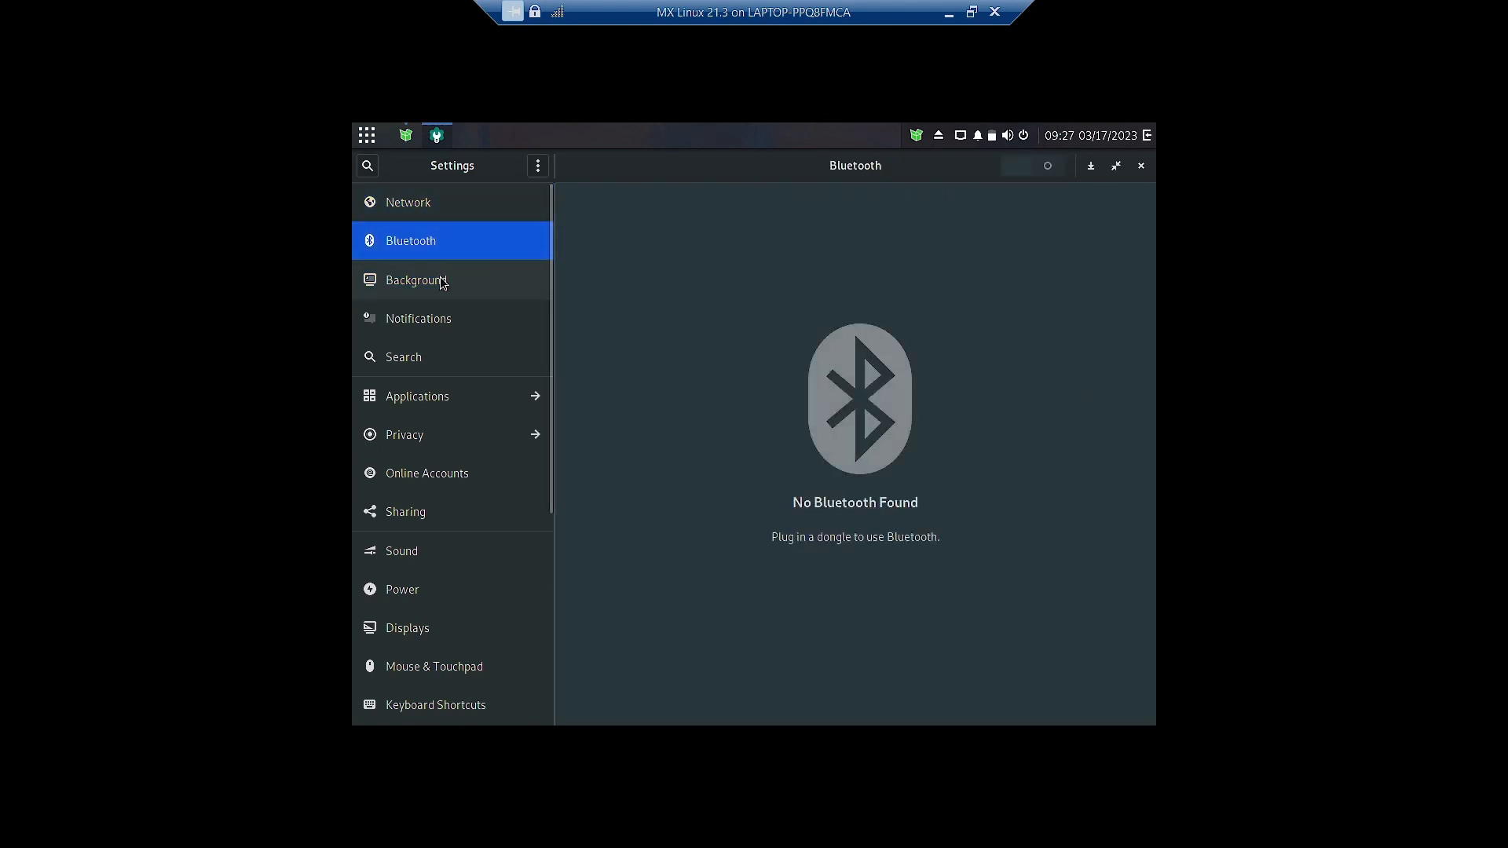
{"action": "left_click", "coordinate": [442, 281]}
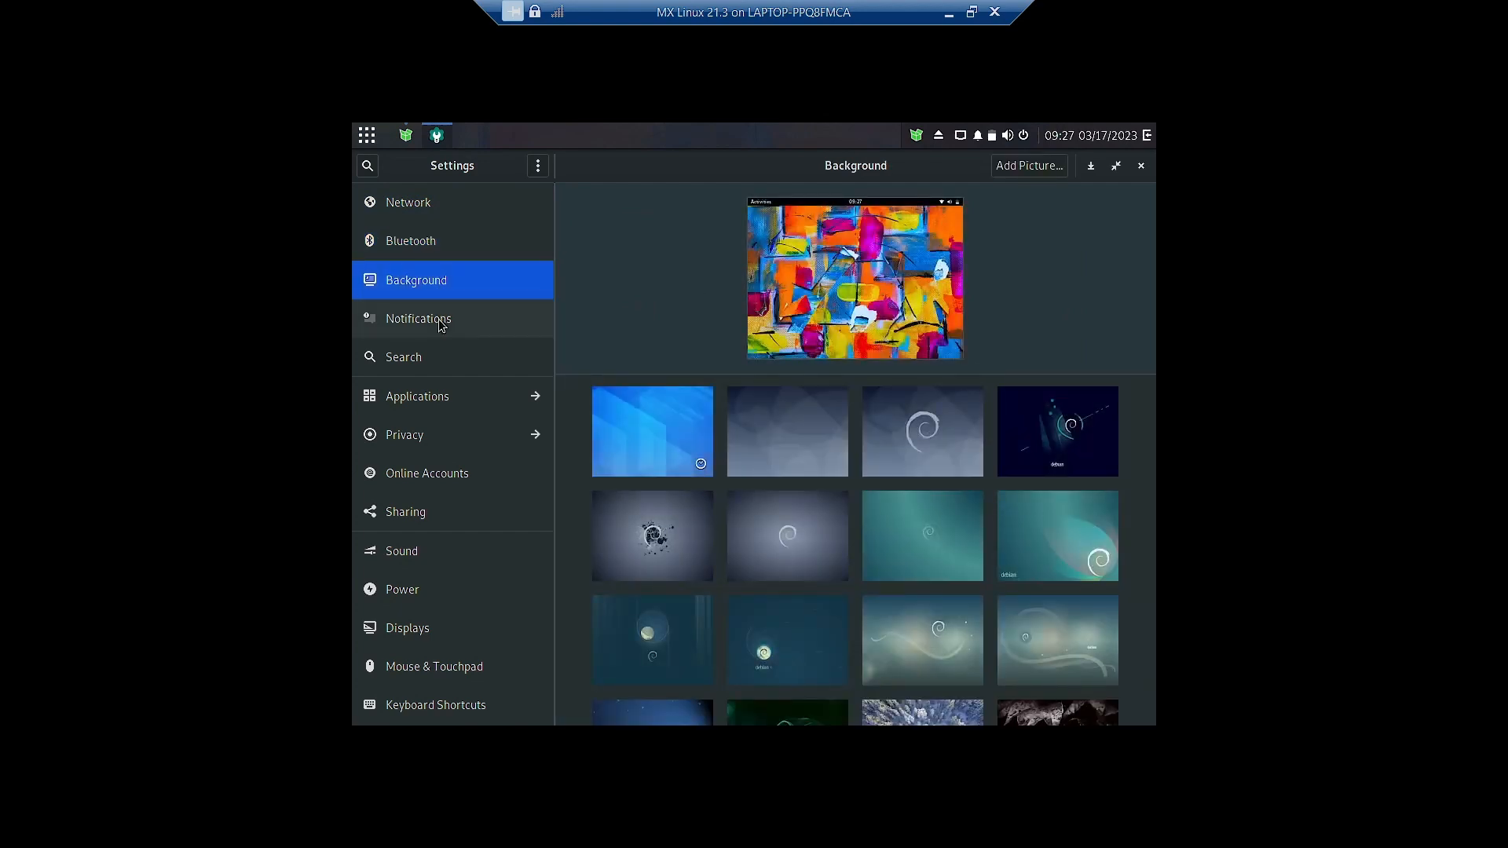
{"action": "left_click", "coordinate": [438, 319]}
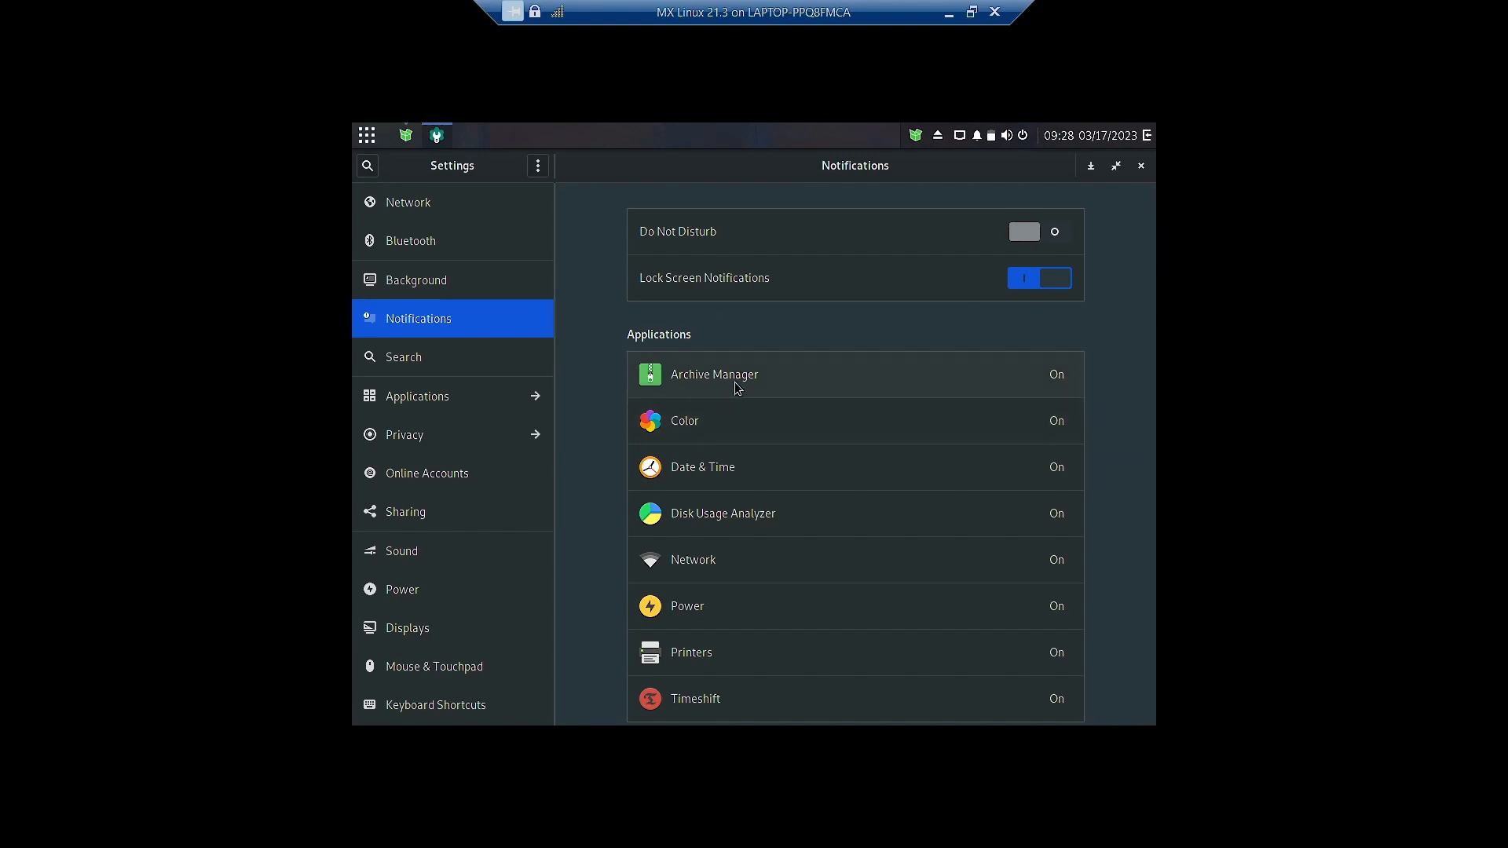
{"action": "left_click", "coordinate": [422, 360]}
{"action": "left_click", "coordinate": [410, 402]}
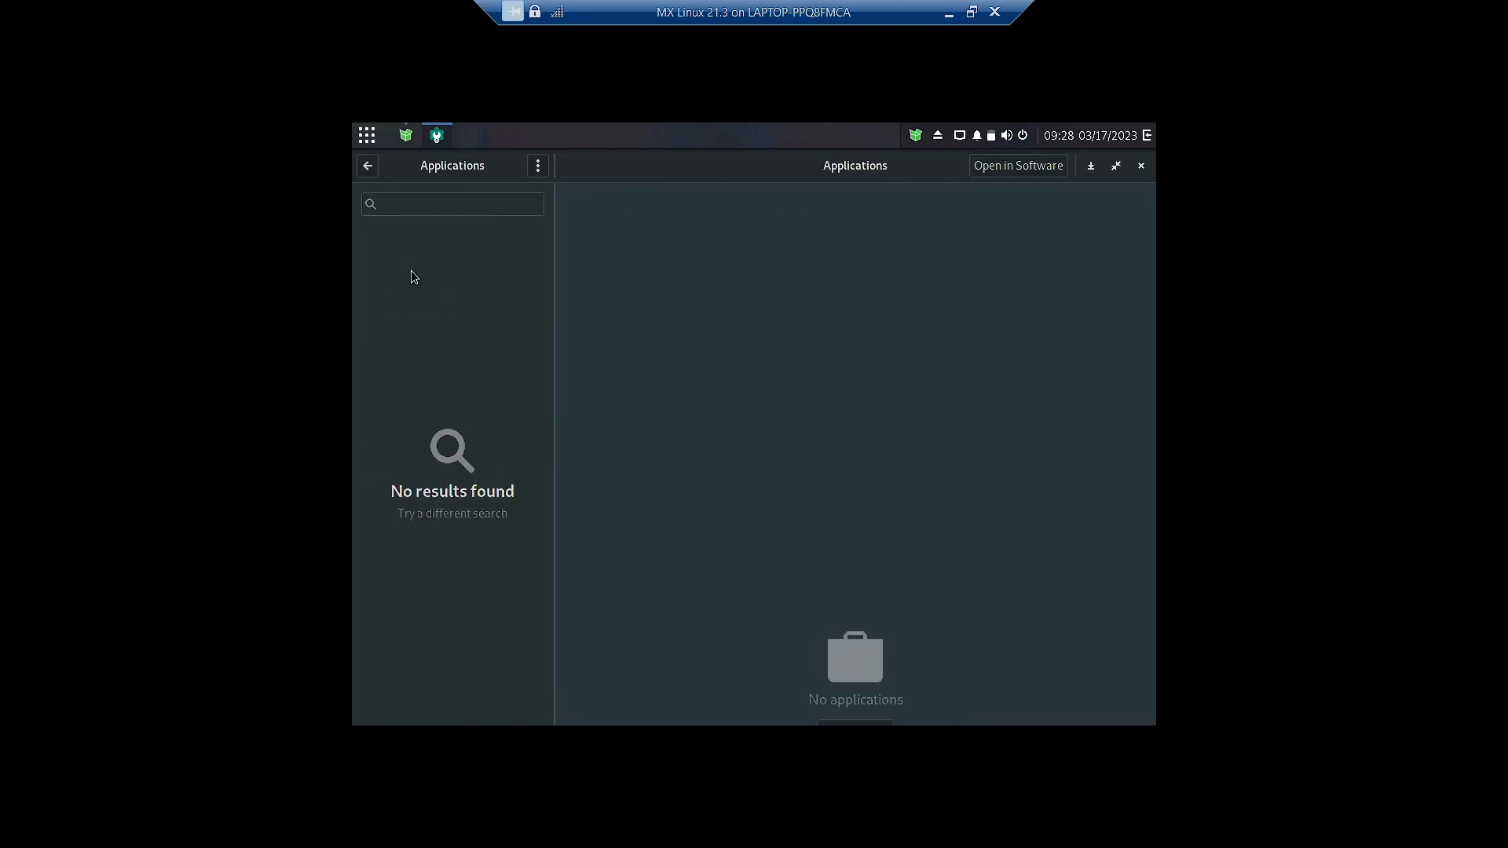
{"action": "left_click", "coordinate": [370, 167]}
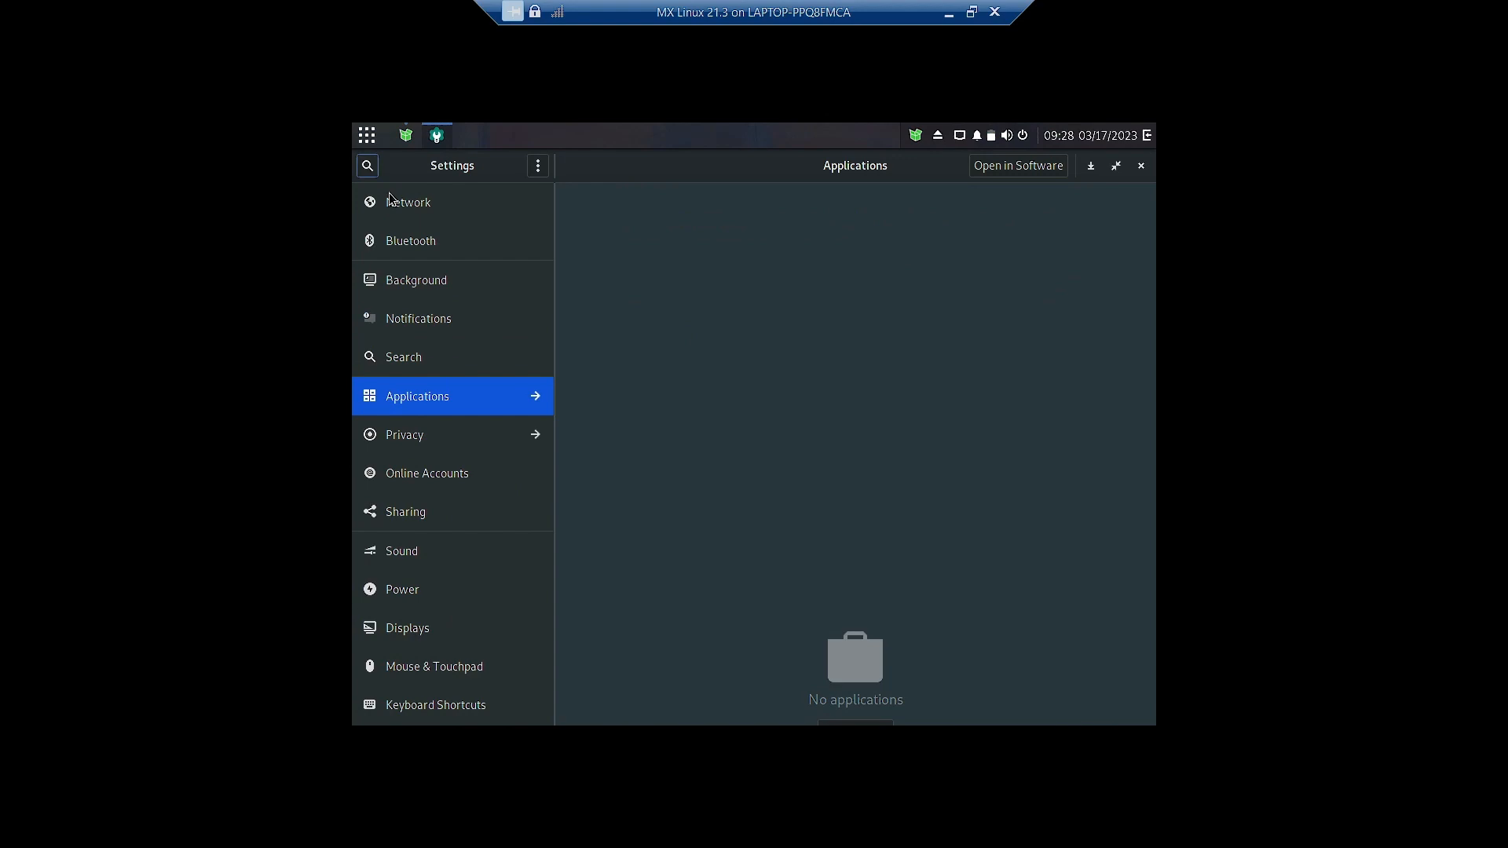
{"action": "left_click", "coordinate": [414, 438]}
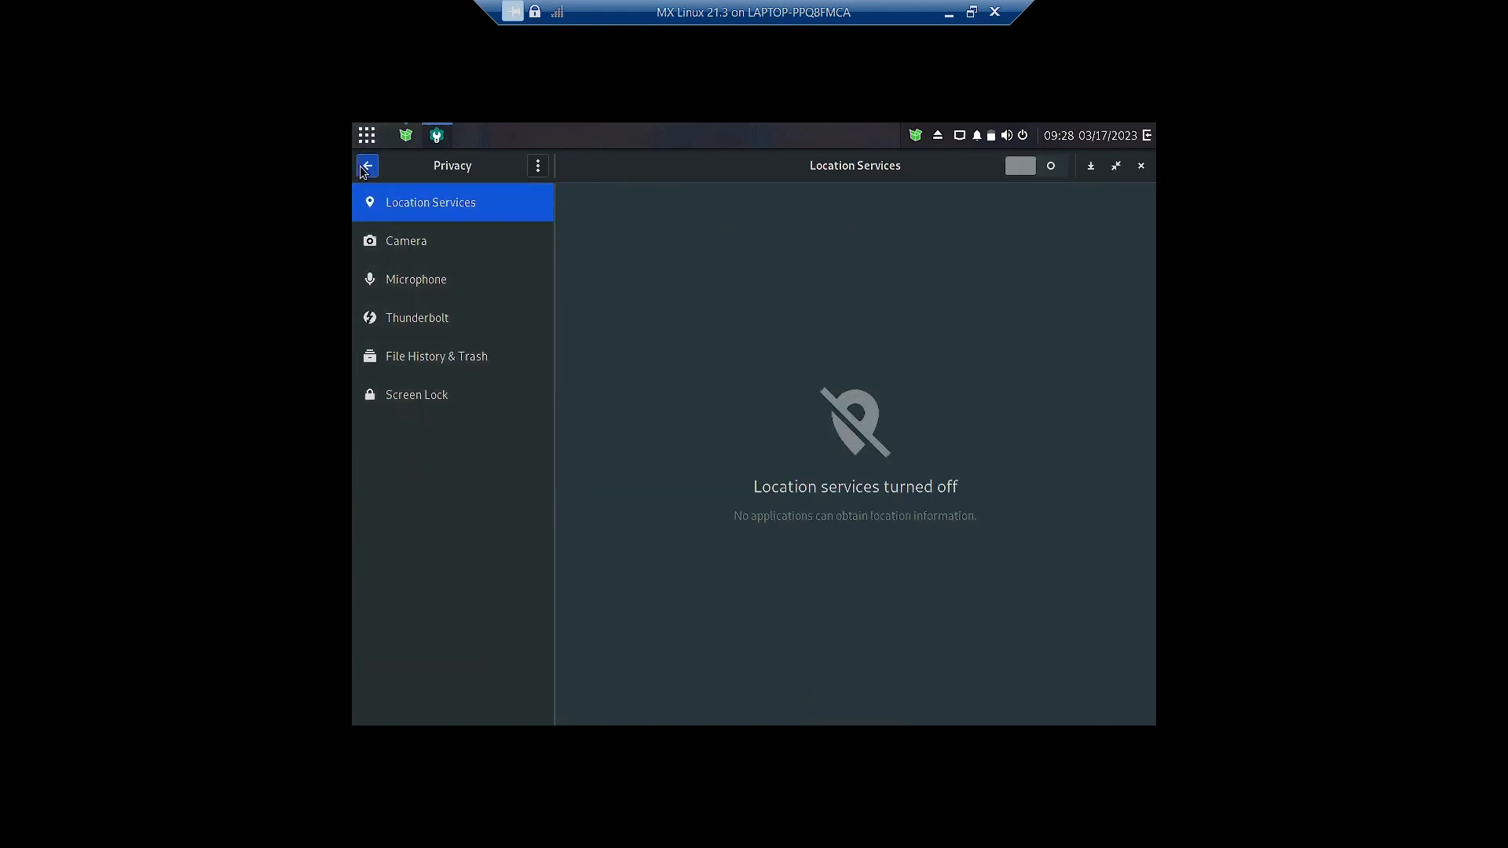
{"action": "left_click", "coordinate": [368, 166]}
Turn on Show Battery Percentage in the Power settings
{"action": "scroll", "coordinate": [440, 360], "scroll_direction": "down", "scroll_amount": 3}
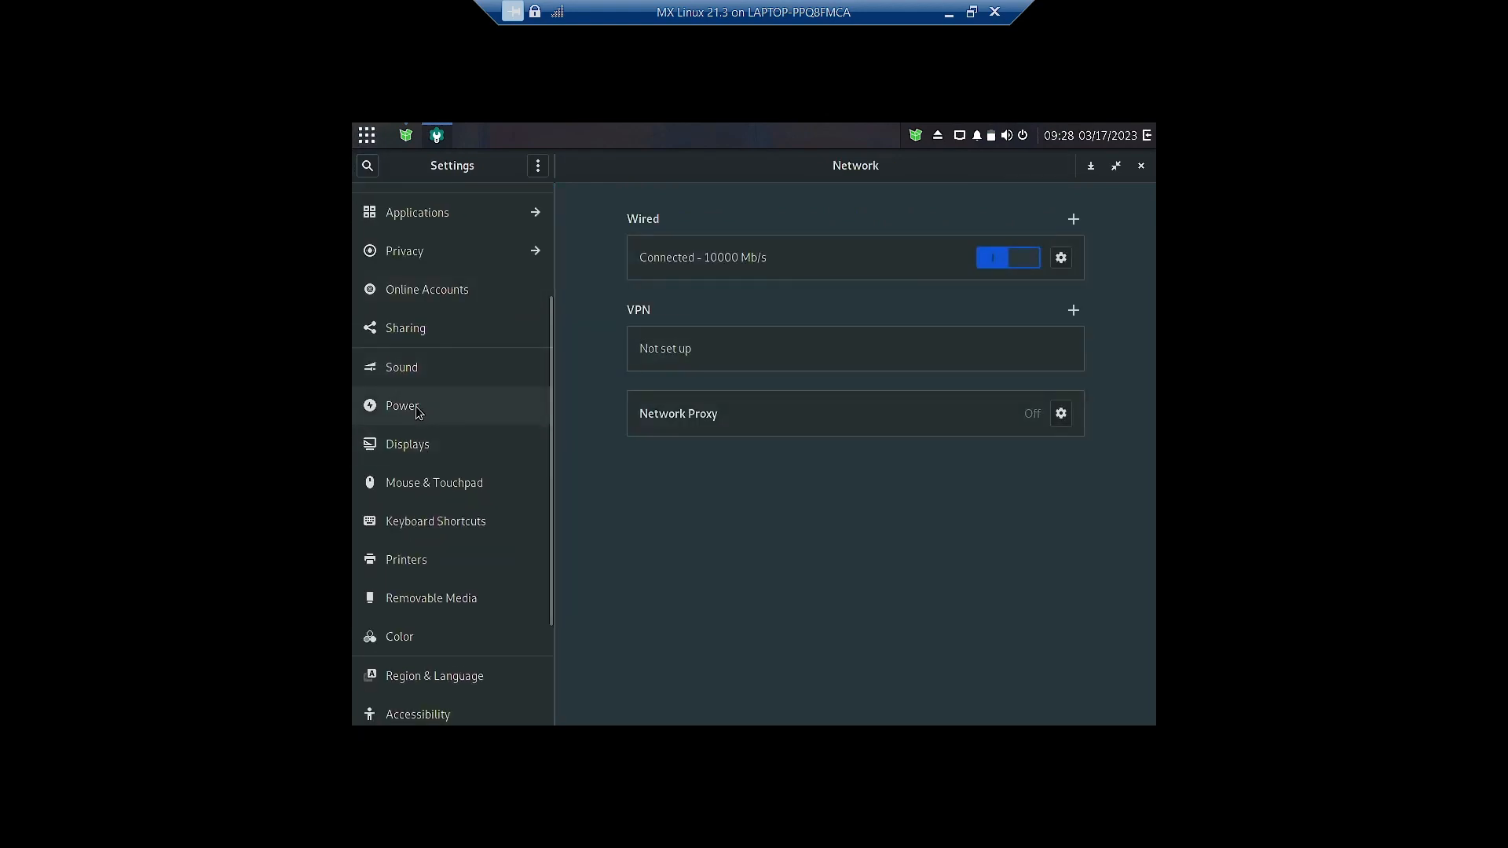
{"action": "left_click", "coordinate": [416, 410]}
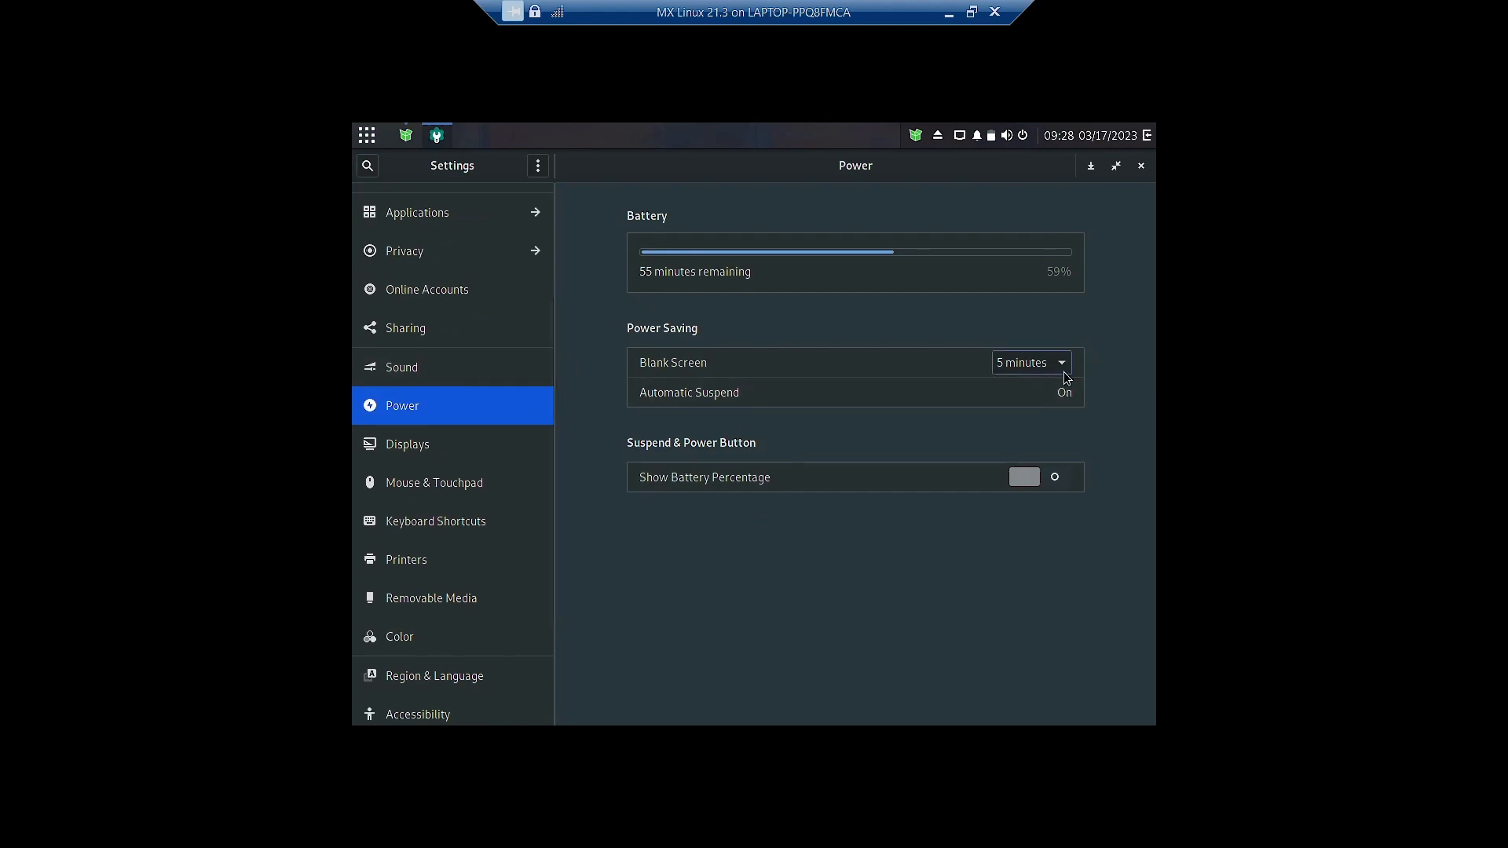
{"action": "left_click", "coordinate": [1057, 479]}
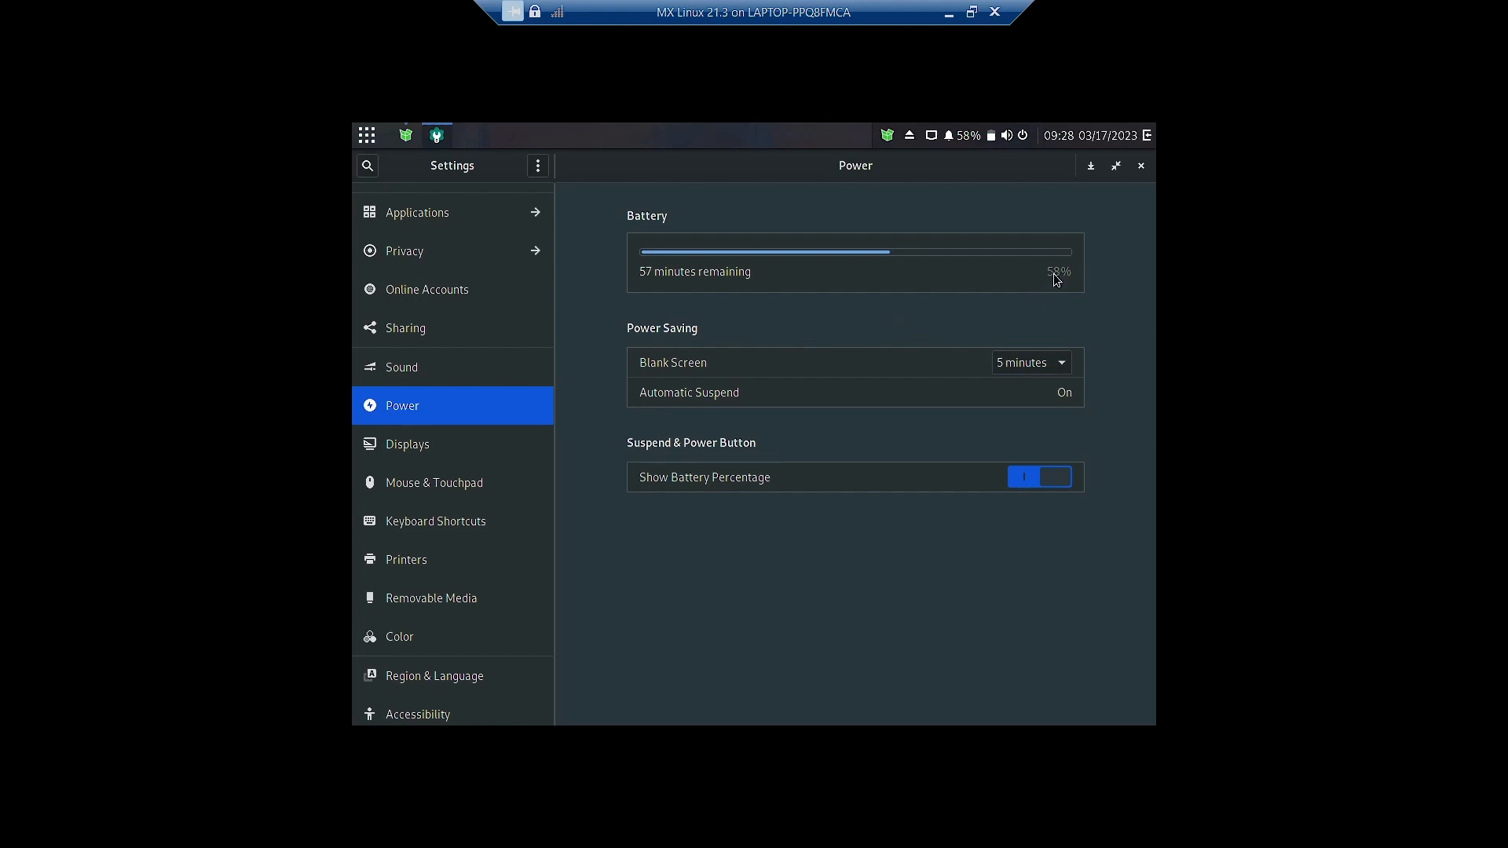
Look through the Displays, Mouse & Touchpad, Keyboard Shortcuts, Printers, Removable Media and Color settings
{"action": "left_click", "coordinate": [422, 445]}
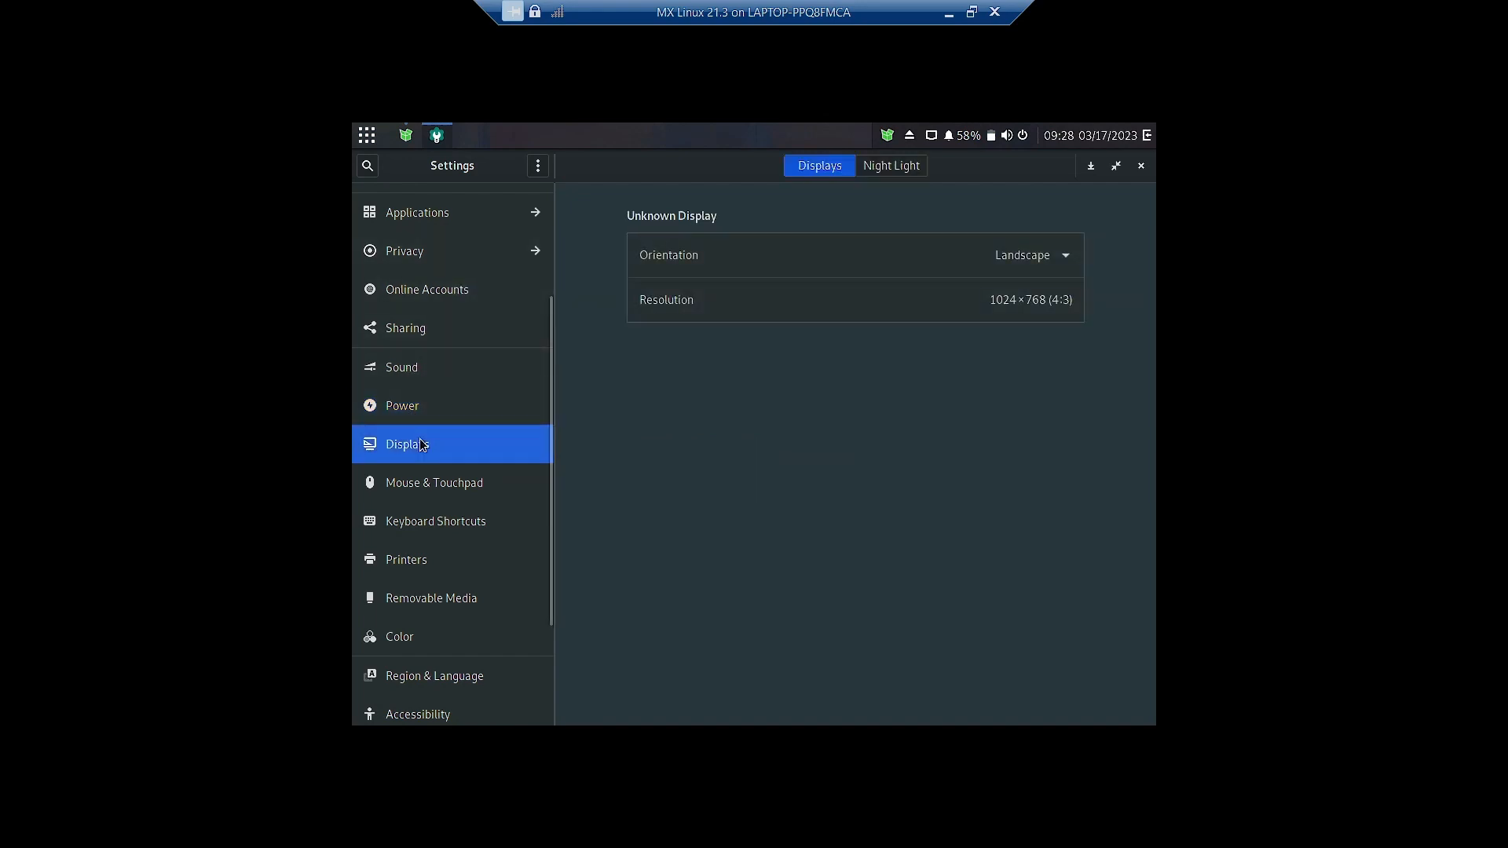
{"action": "left_click", "coordinate": [451, 493]}
{"action": "left_click", "coordinate": [448, 528]}
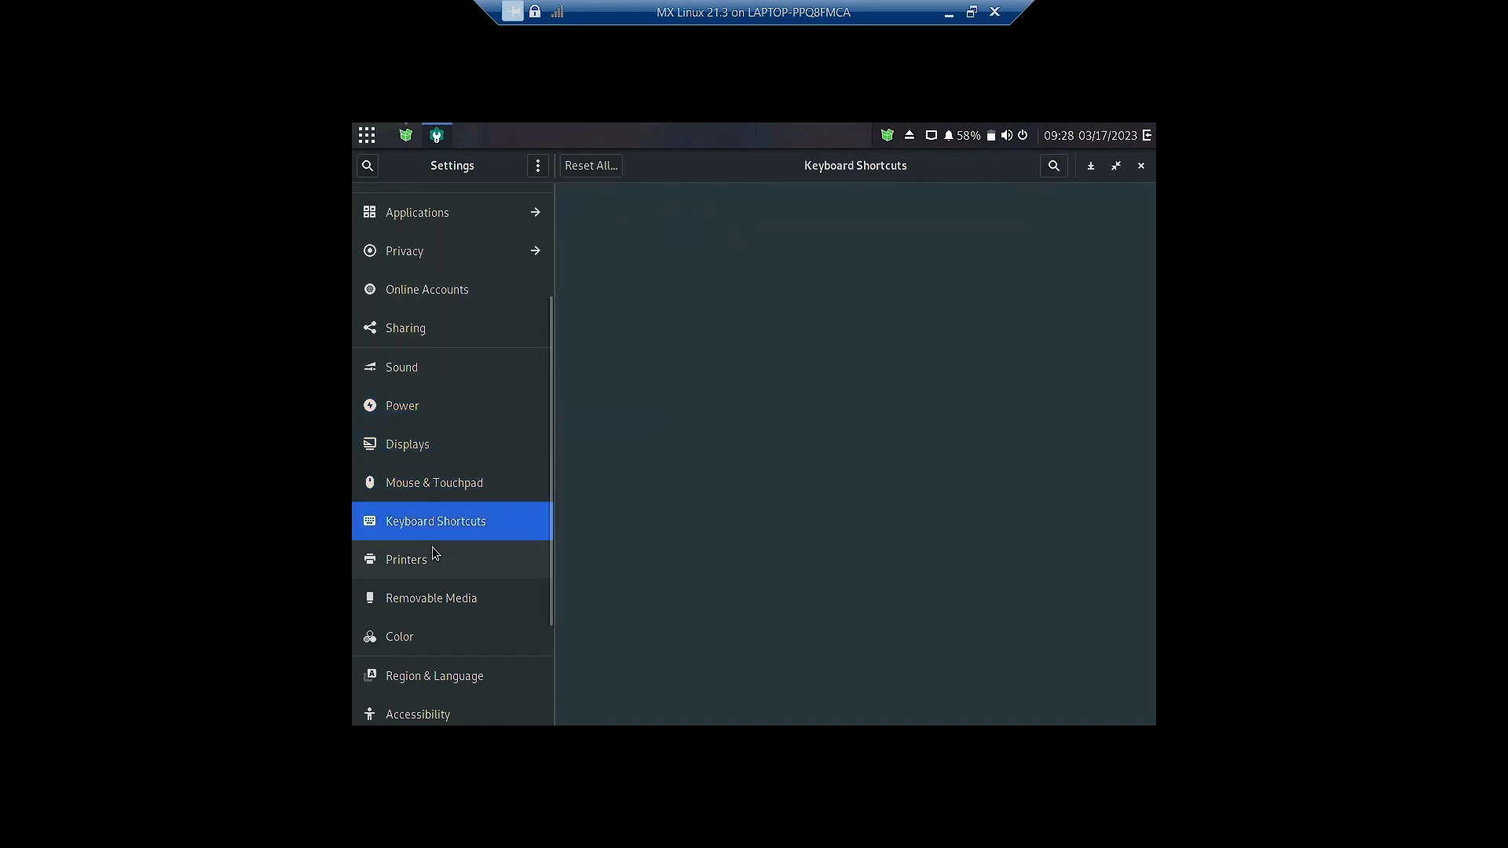
{"action": "left_click", "coordinate": [433, 565]}
{"action": "left_click", "coordinate": [437, 600]}
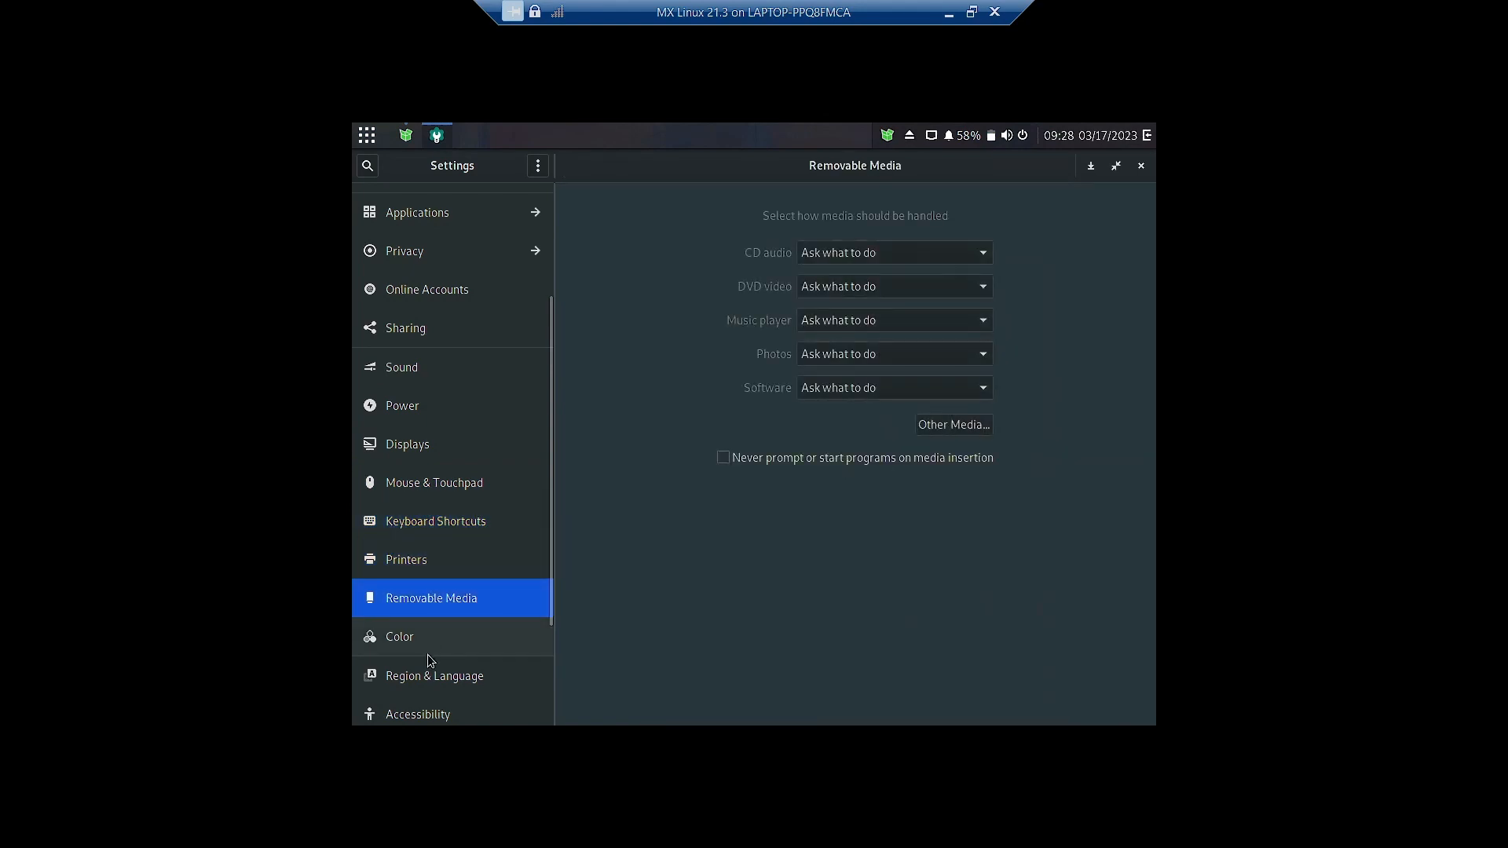
{"action": "left_click", "coordinate": [431, 647]}
Look through the Region & Language, Accessibility, Default Applications, Users and Date & Time settings
{"action": "scroll", "coordinate": [518, 658], "scroll_direction": "down", "scroll_amount": 4}
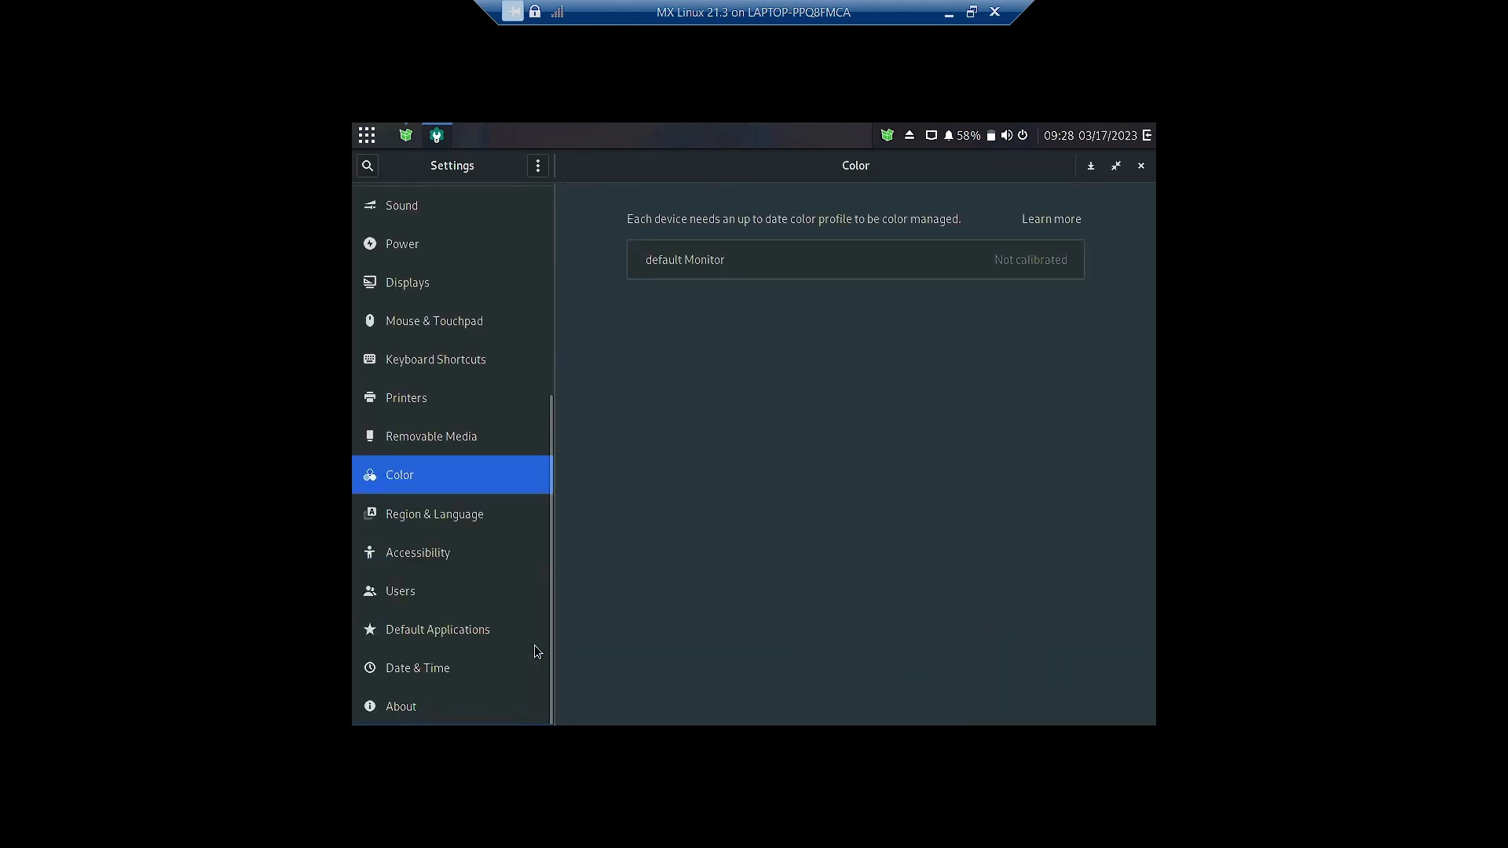
{"action": "left_click", "coordinate": [449, 529]}
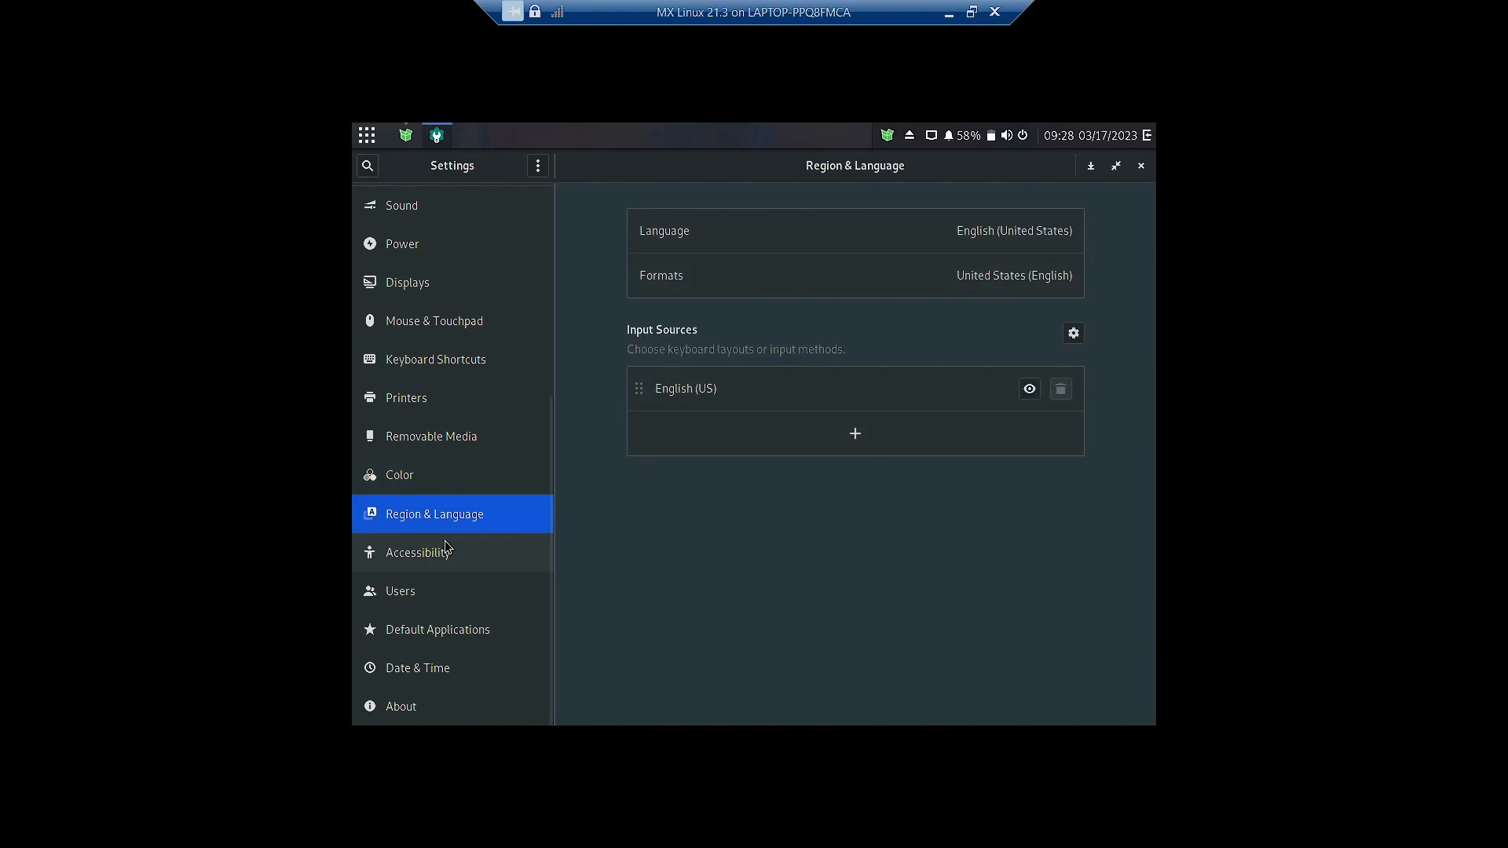
{"action": "left_click", "coordinate": [438, 557]}
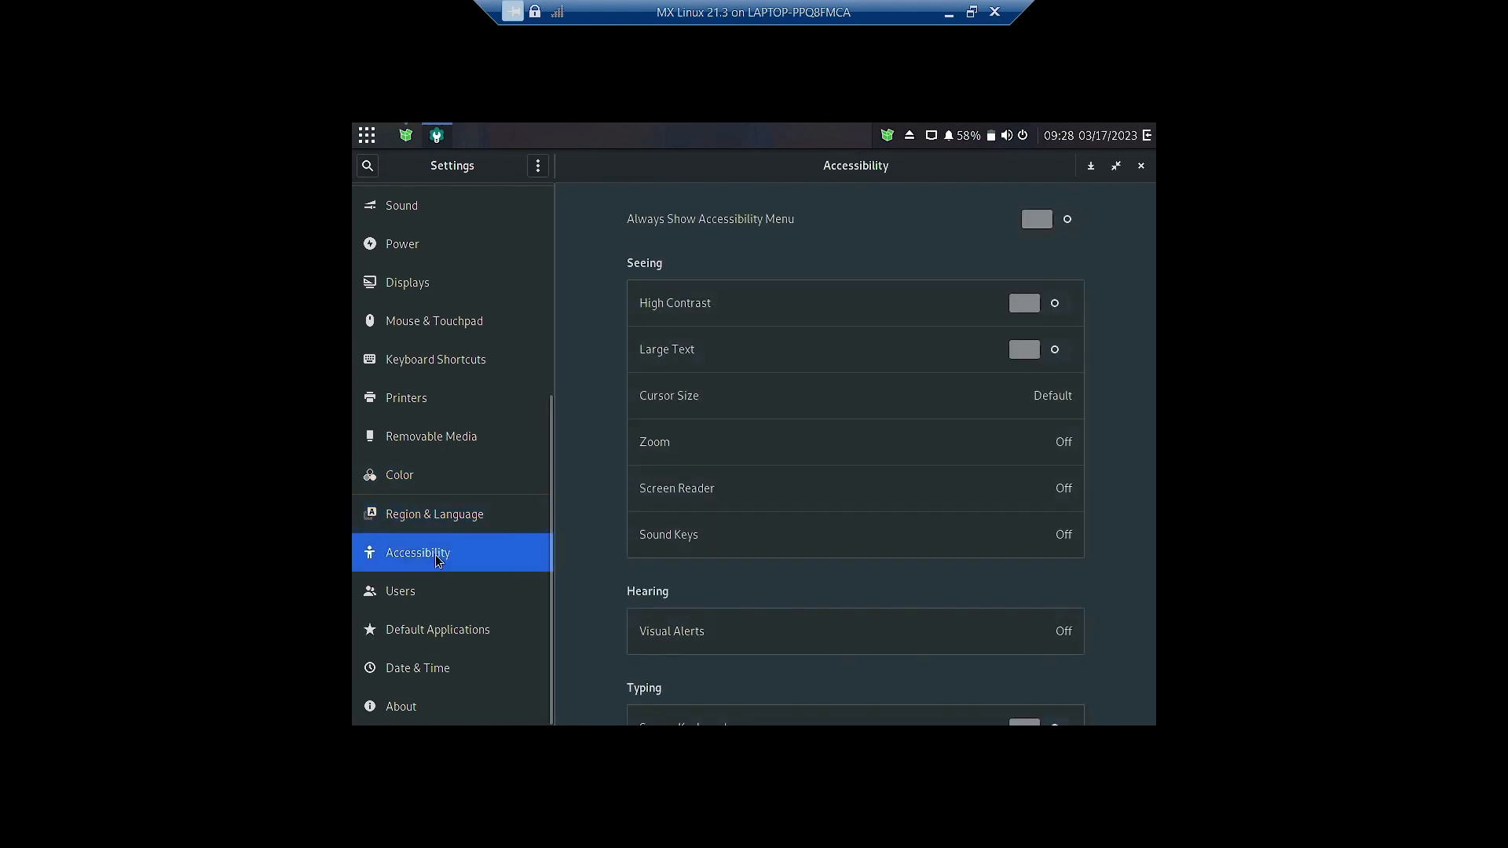
{"action": "left_click", "coordinate": [402, 600]}
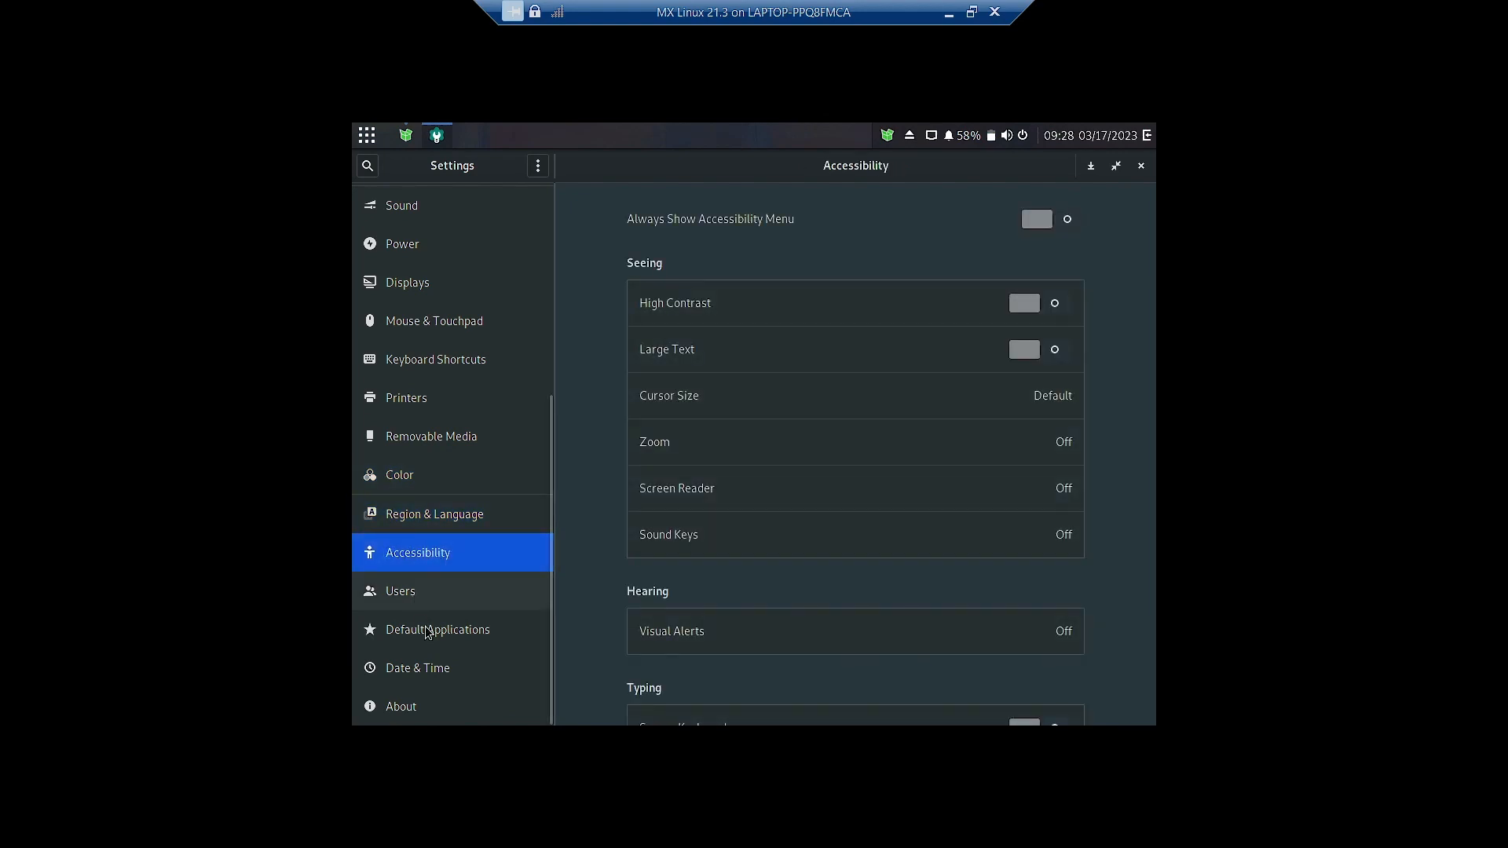
{"action": "left_click", "coordinate": [431, 632]}
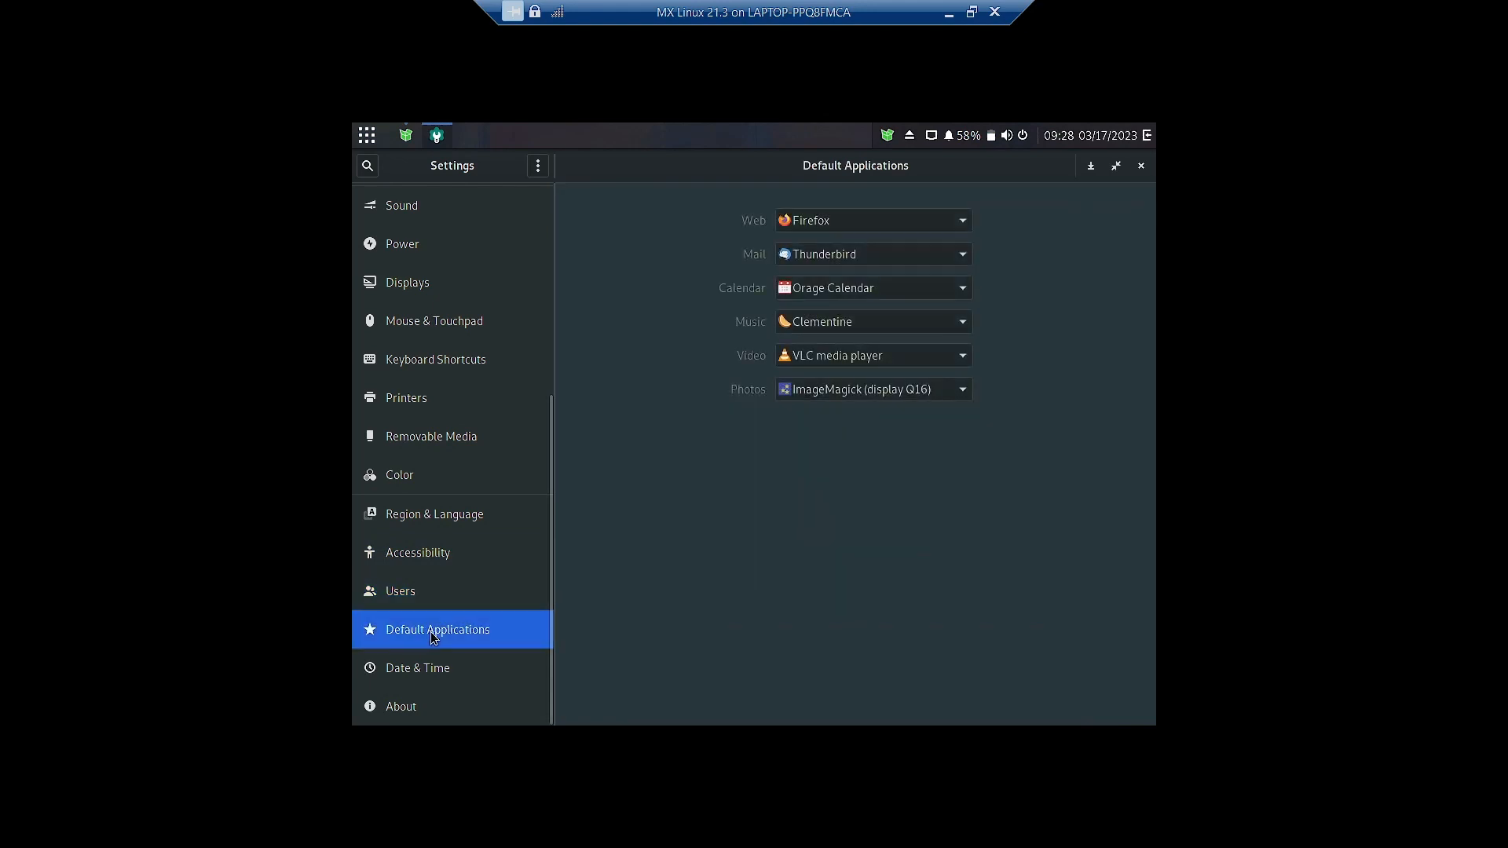
{"action": "left_click", "coordinate": [436, 574]}
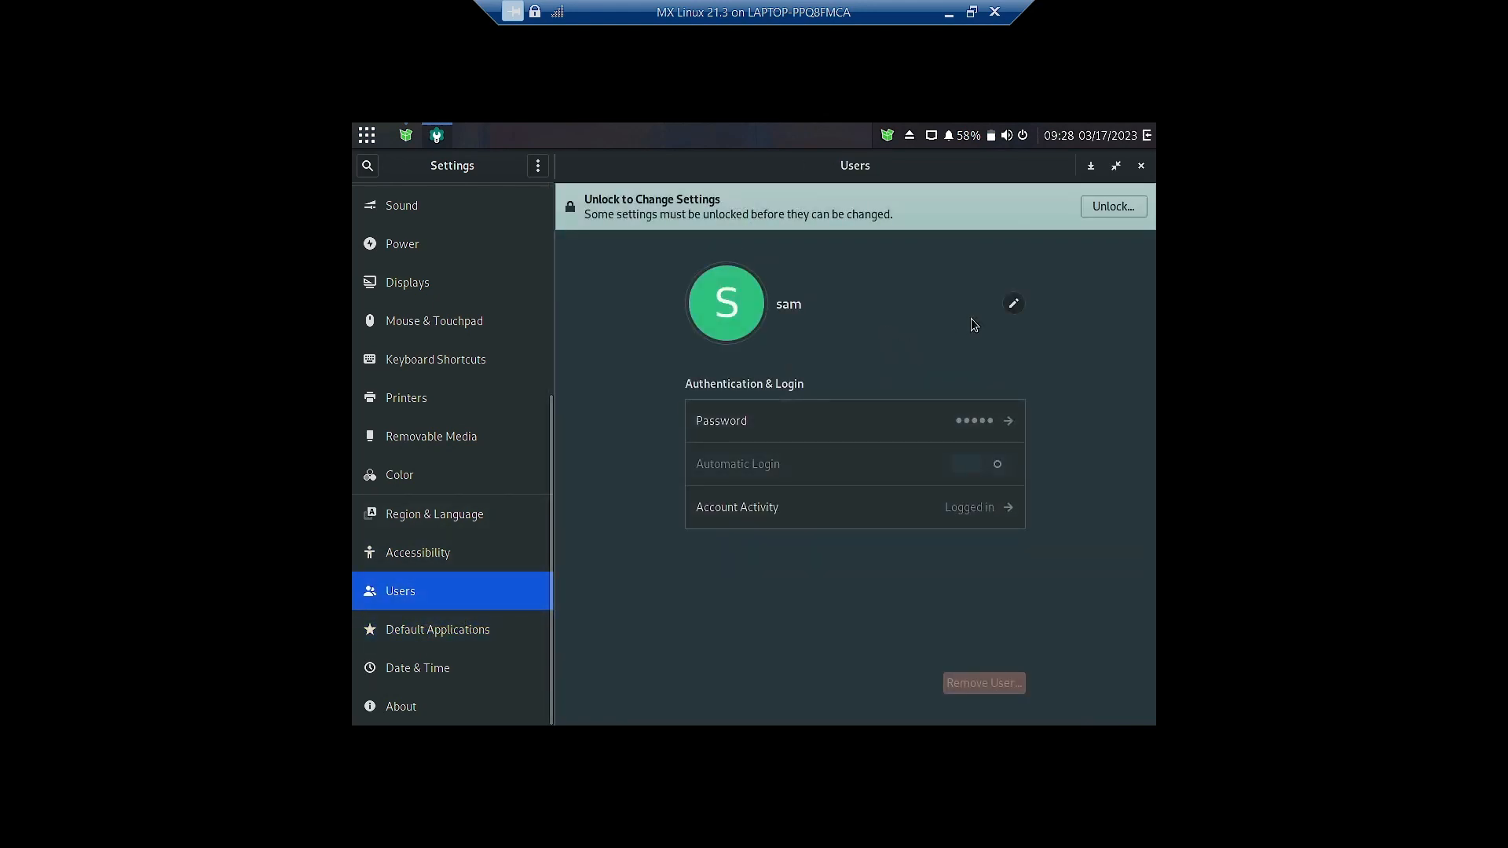
{"action": "left_click", "coordinate": [498, 665]}
Review the hardware and OS details in the About settings and close the system settings
{"action": "left_click", "coordinate": [469, 707]}
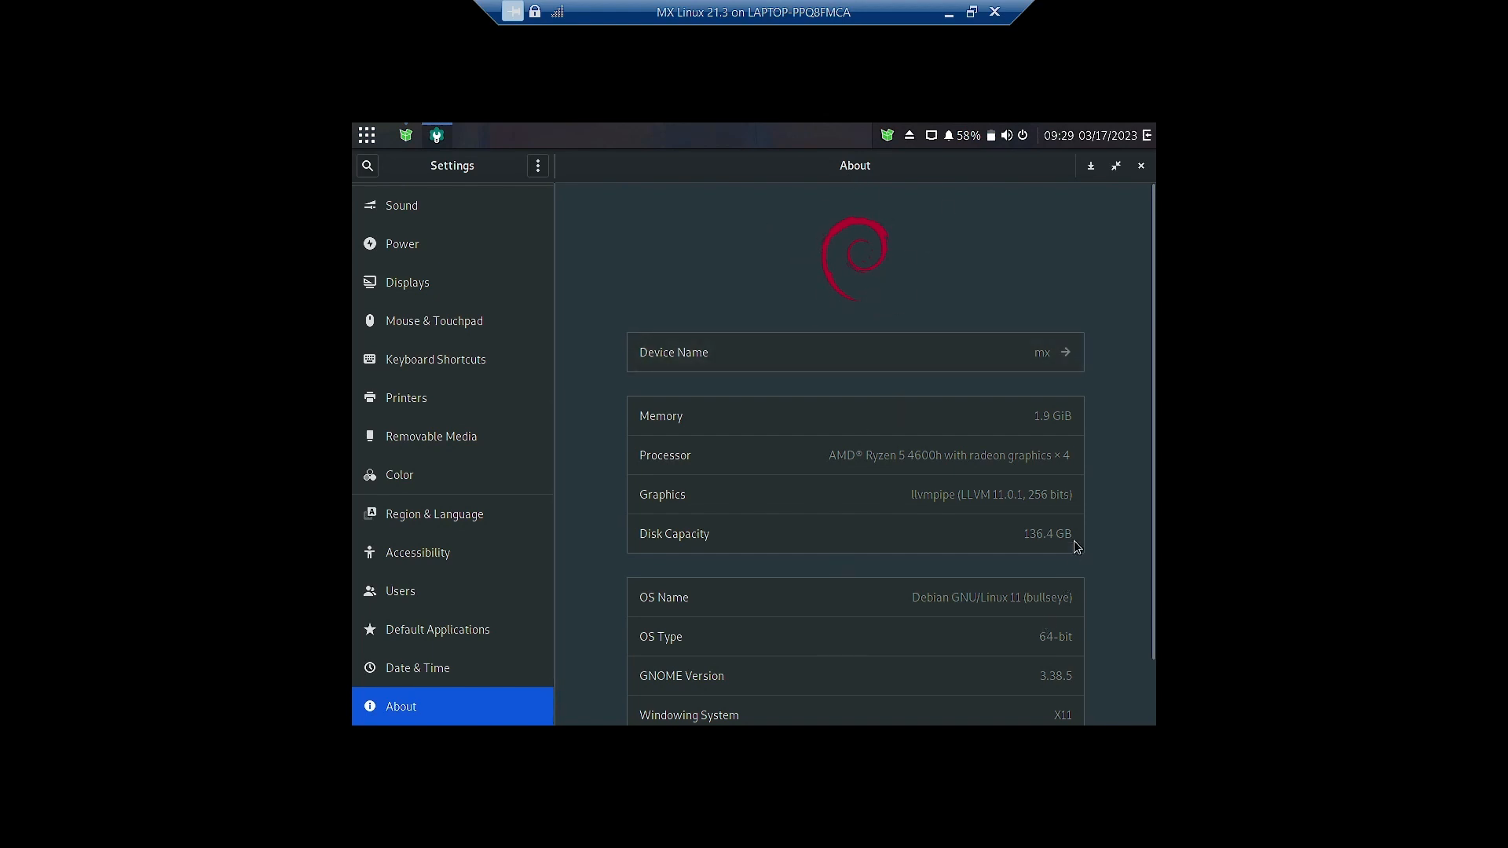
{"action": "scroll", "coordinate": [1050, 607], "scroll_direction": "down", "scroll_amount": 2}
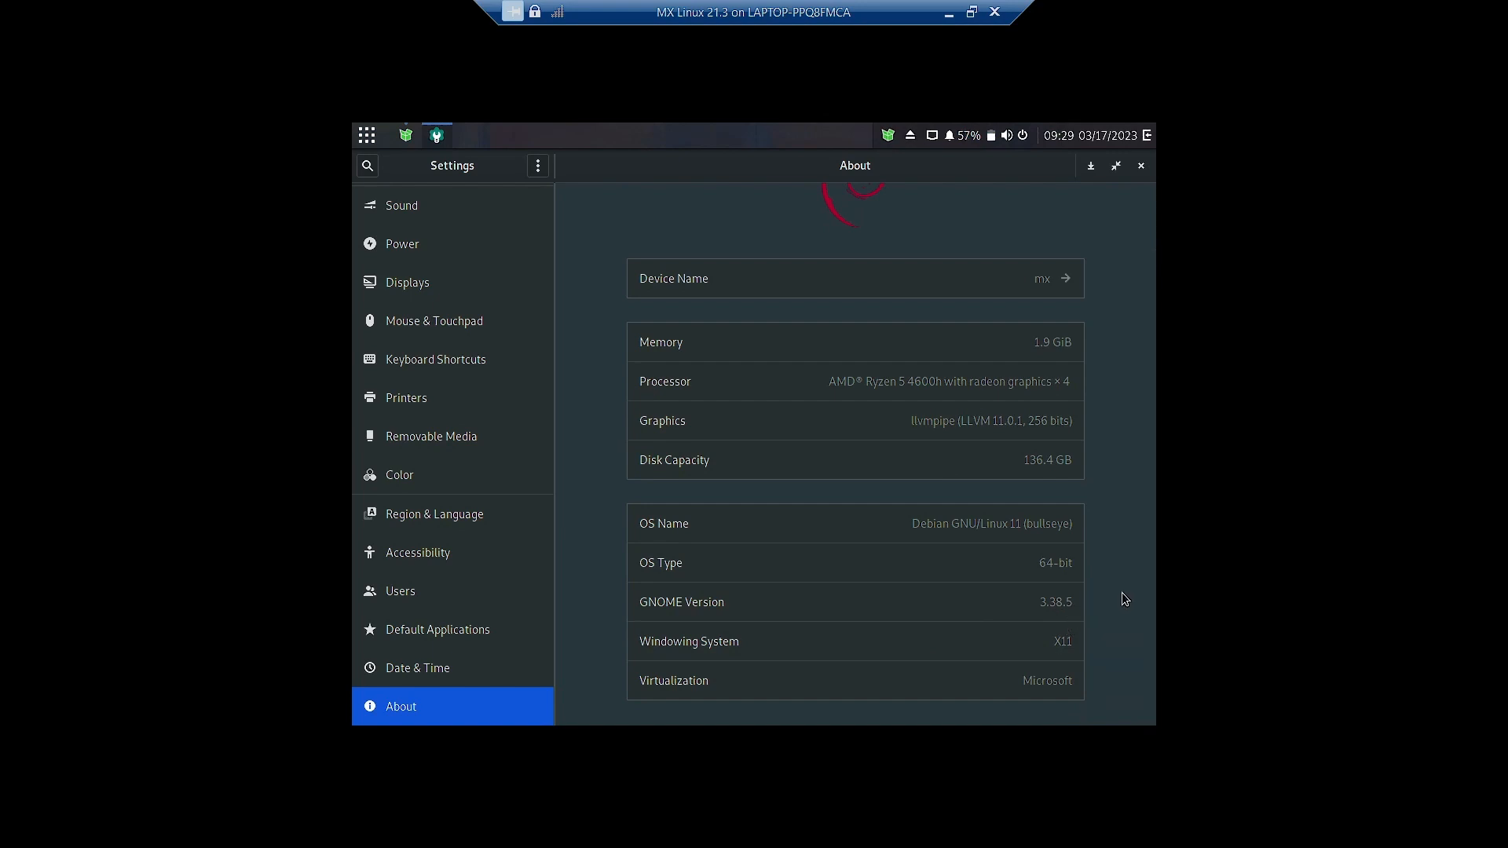
{"action": "scroll", "coordinate": [1122, 600], "scroll_direction": "up", "scroll_amount": 1}
{"action": "scroll", "coordinate": [1121, 599], "scroll_direction": "down", "scroll_amount": 1}
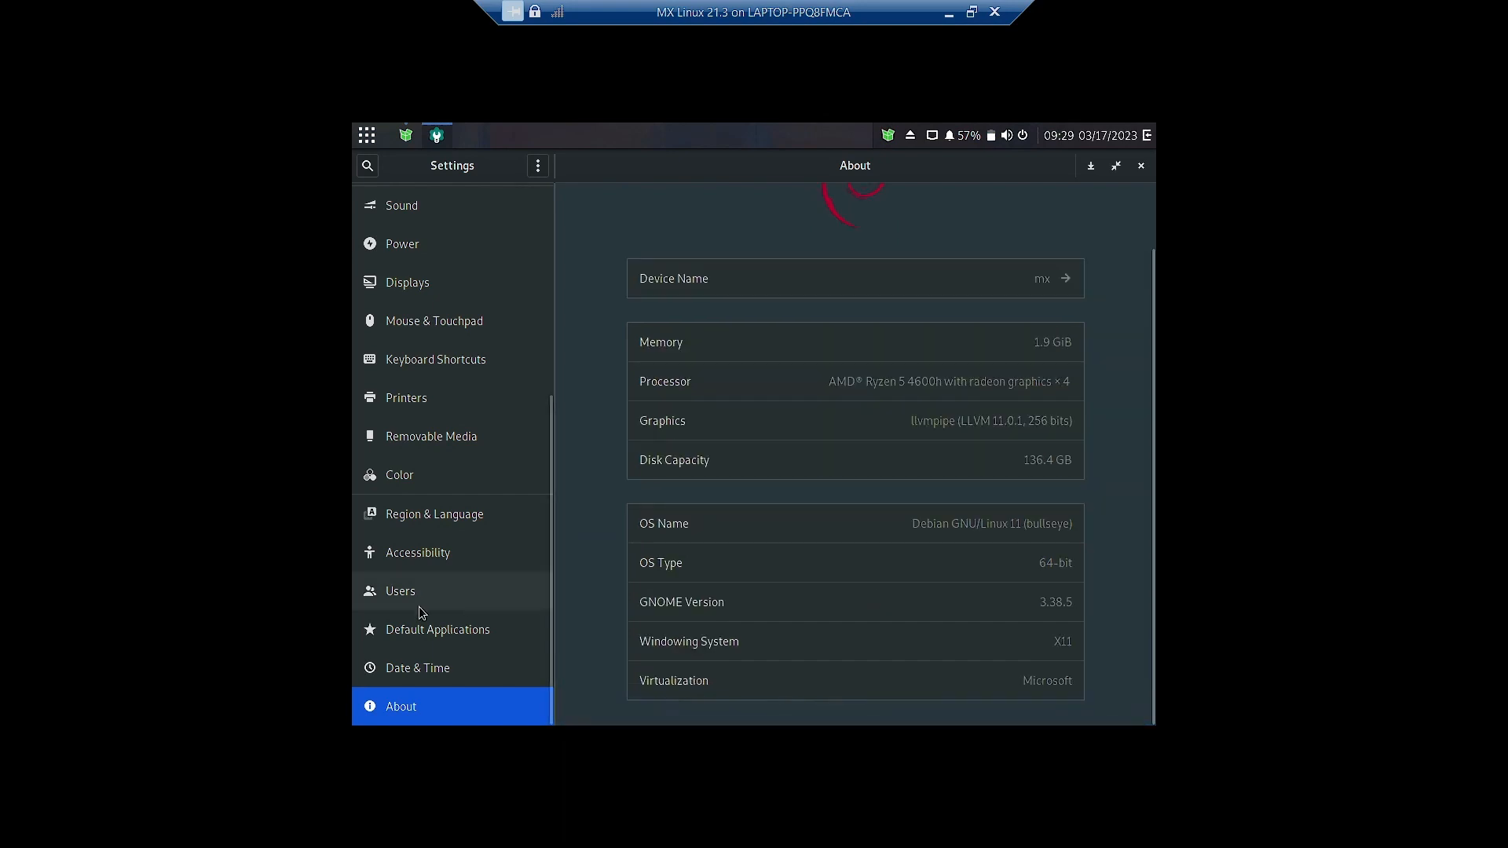
{"action": "scroll", "coordinate": [418, 607], "scroll_direction": "up", "scroll_amount": 5}
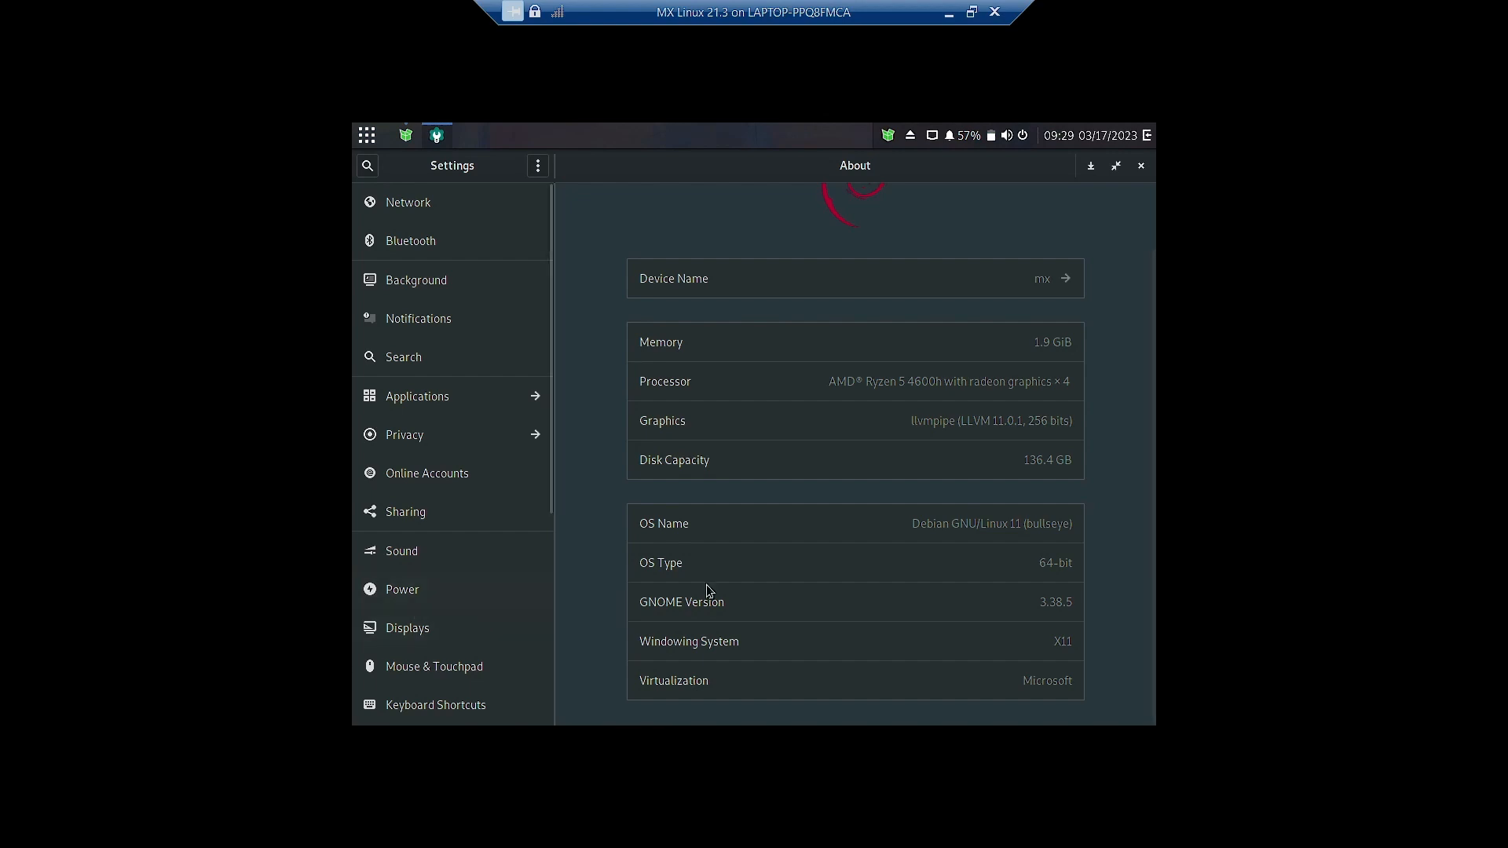
{"action": "left_click", "coordinate": [1141, 168]}
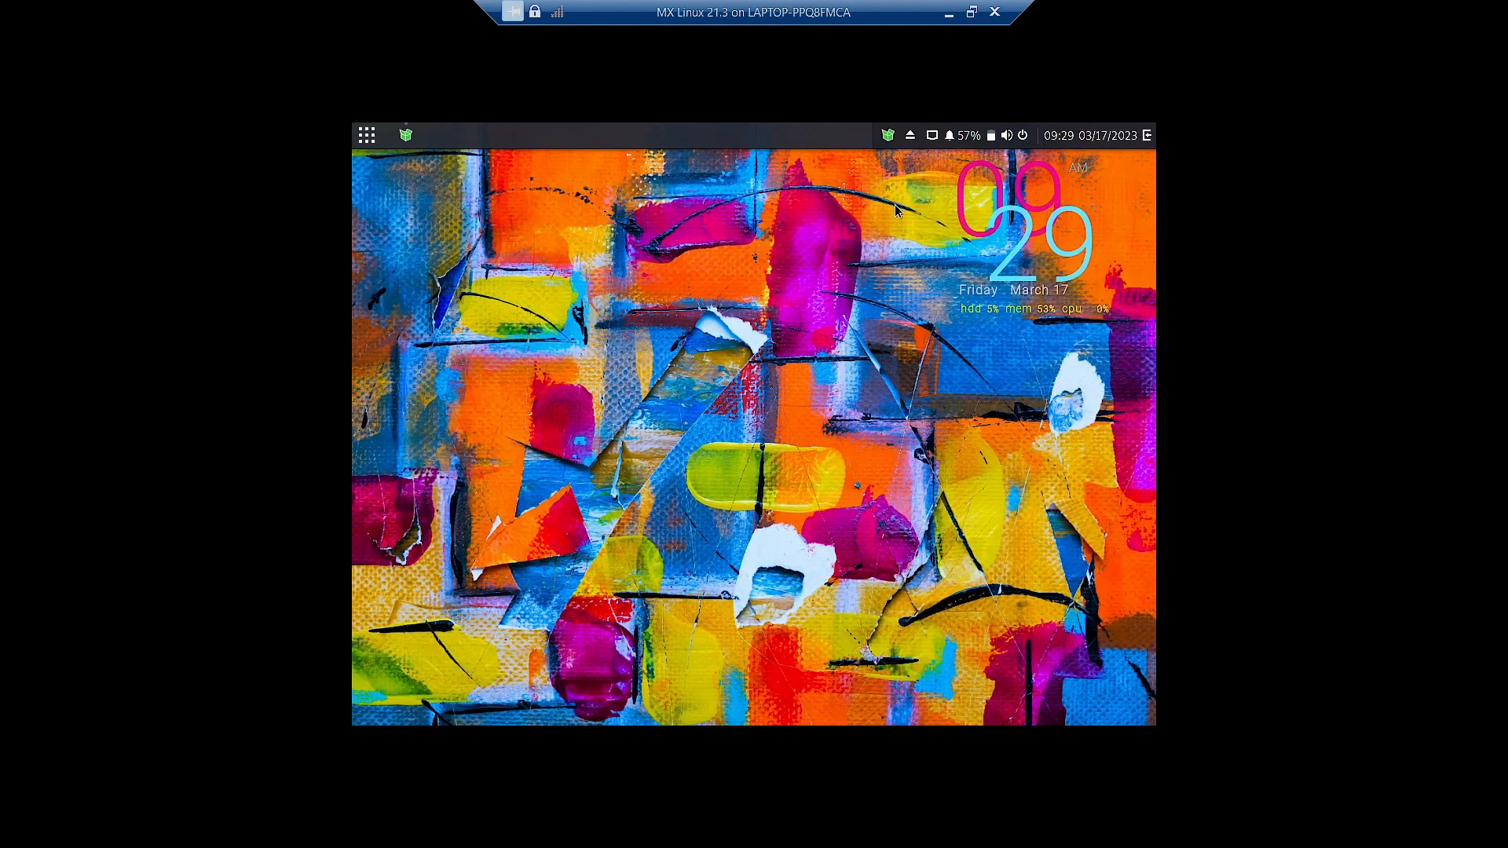
Reopen the system settings, choose the plain grey Debian swirl background, and restore the window to a smaller size over the desktop
{"action": "right_click", "coordinate": [604, 294]}
{"action": "left_click", "coordinate": [632, 299]}
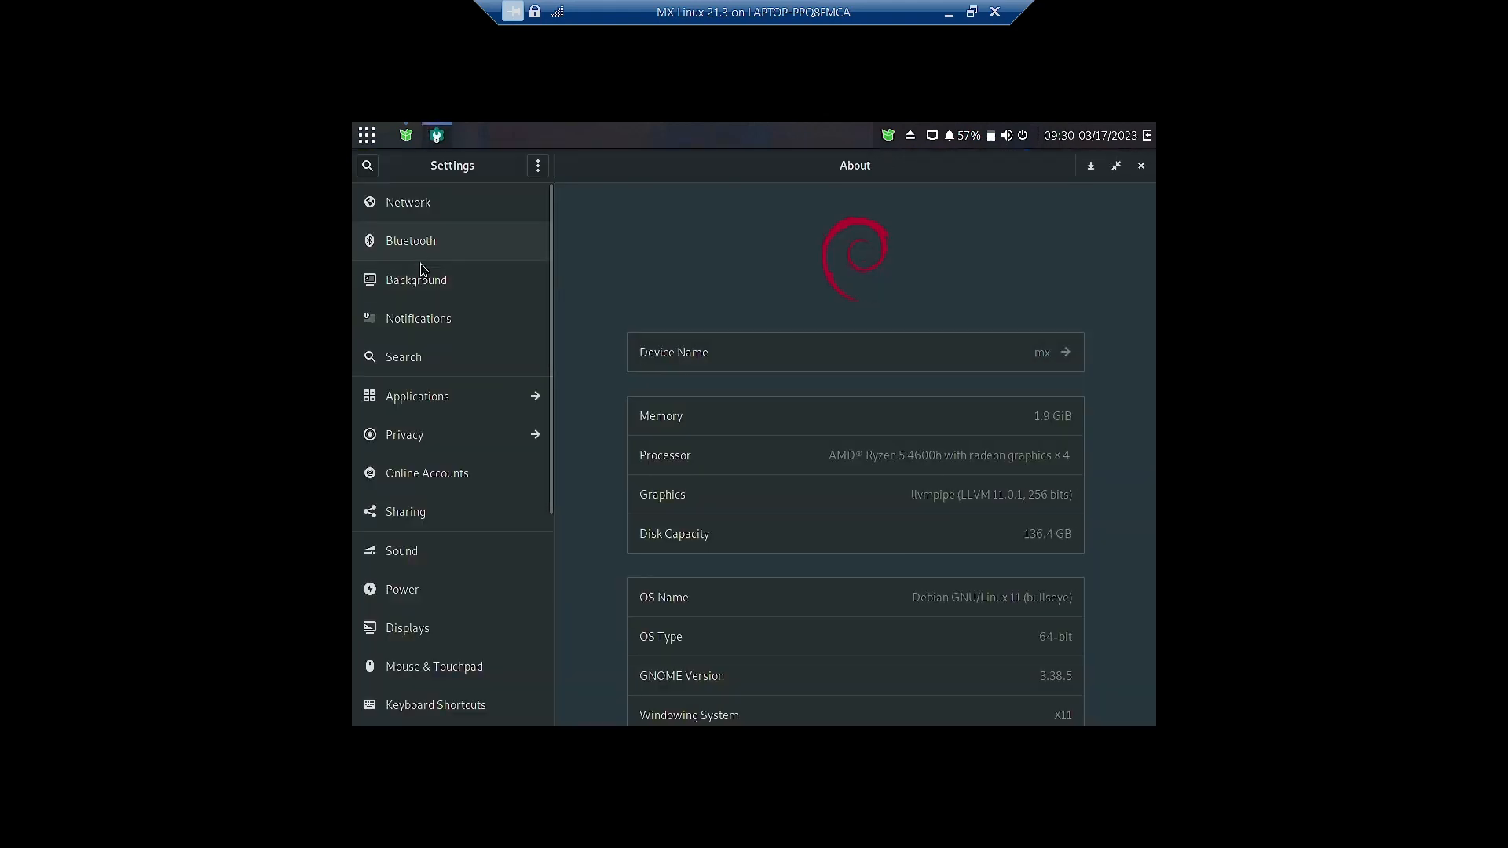
{"action": "left_click", "coordinate": [439, 292]}
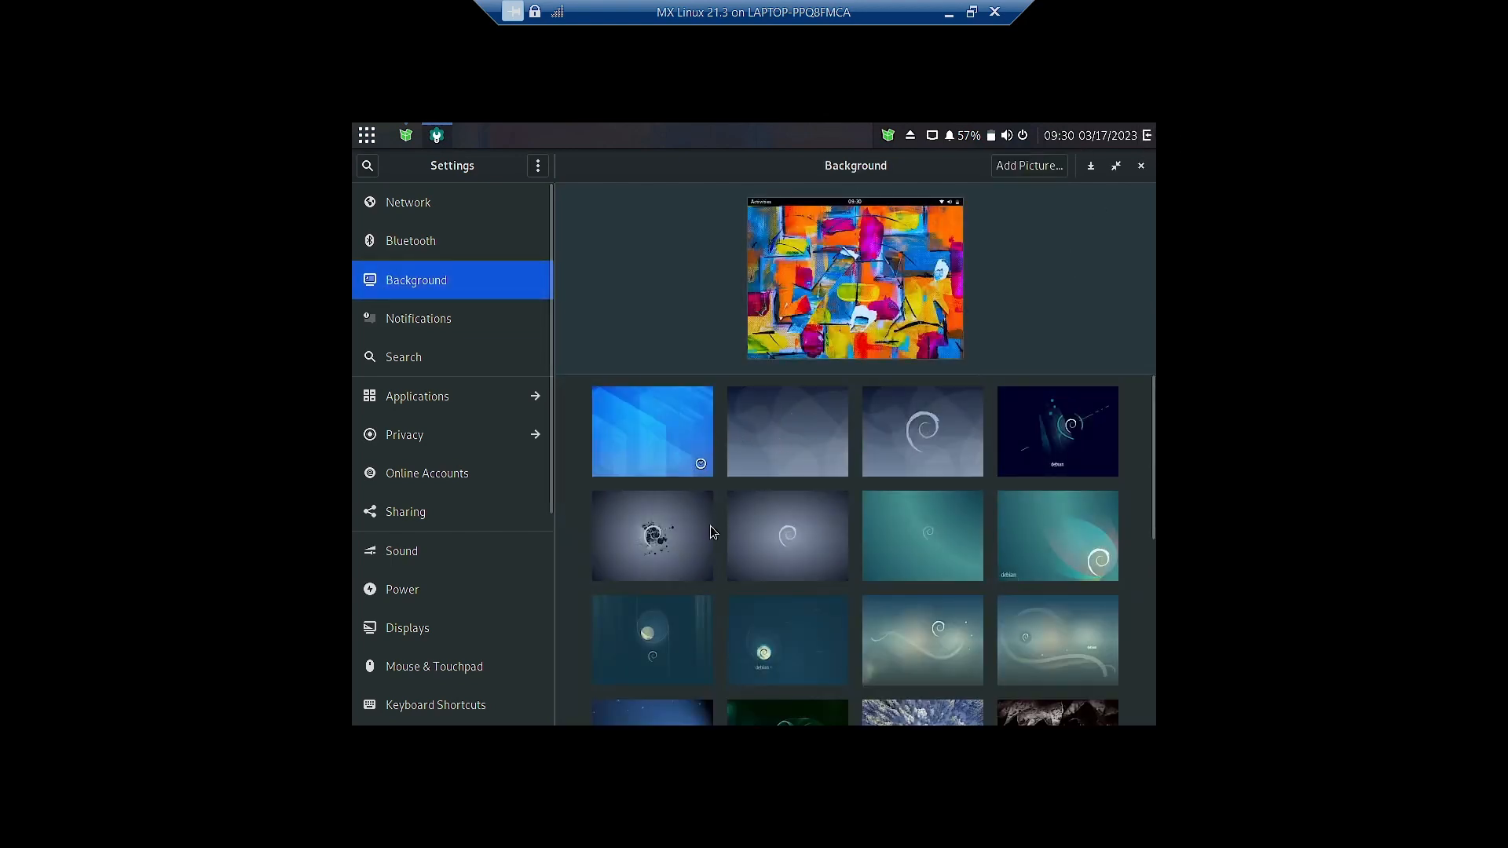
{"action": "left_click", "coordinate": [830, 553]}
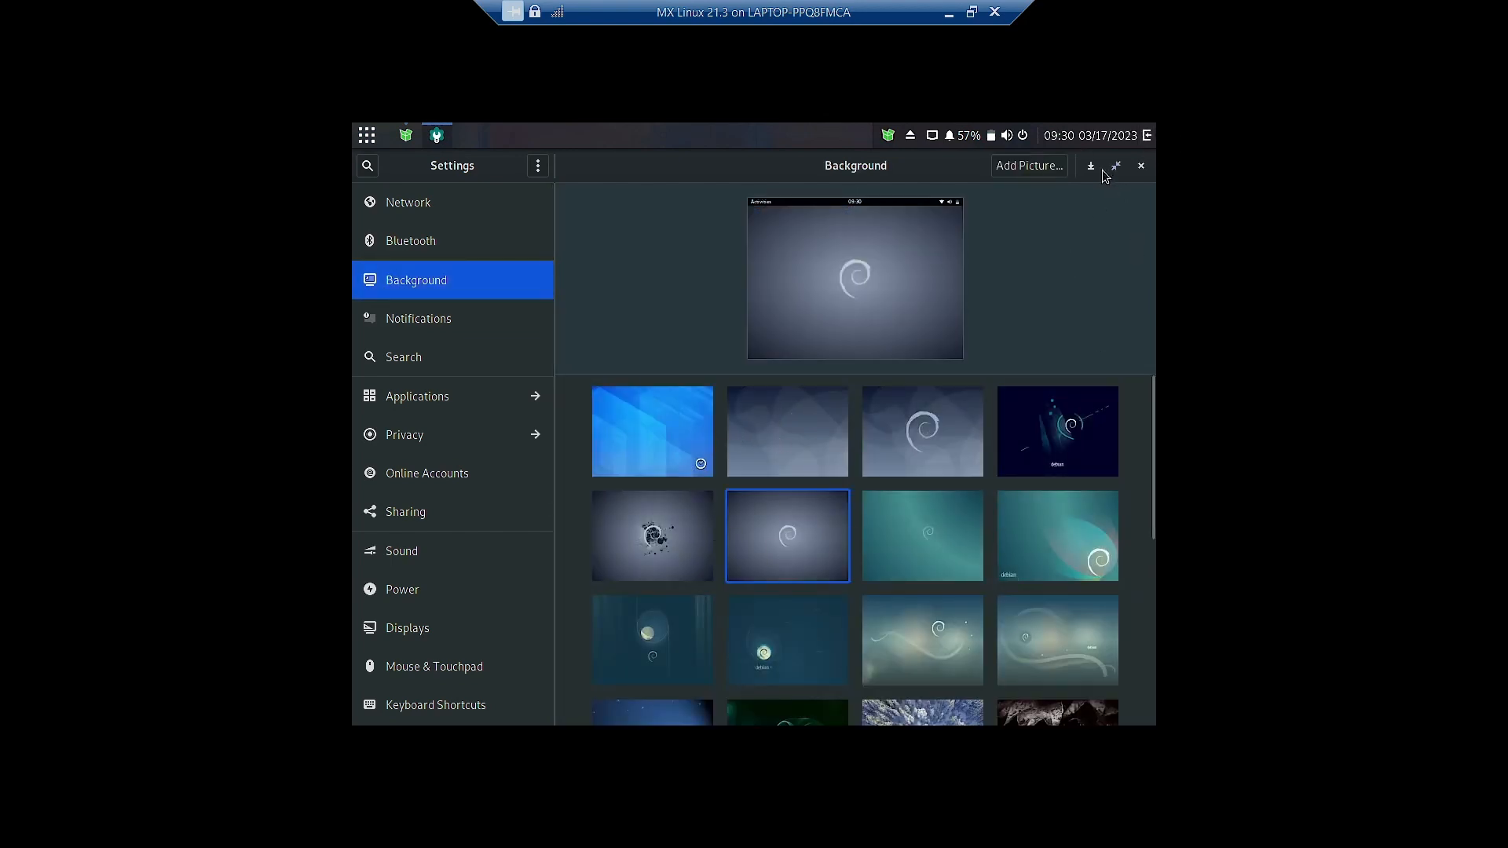
{"action": "left_click_drag", "start_coordinate": [898, 168], "coordinate": [919, 223]}
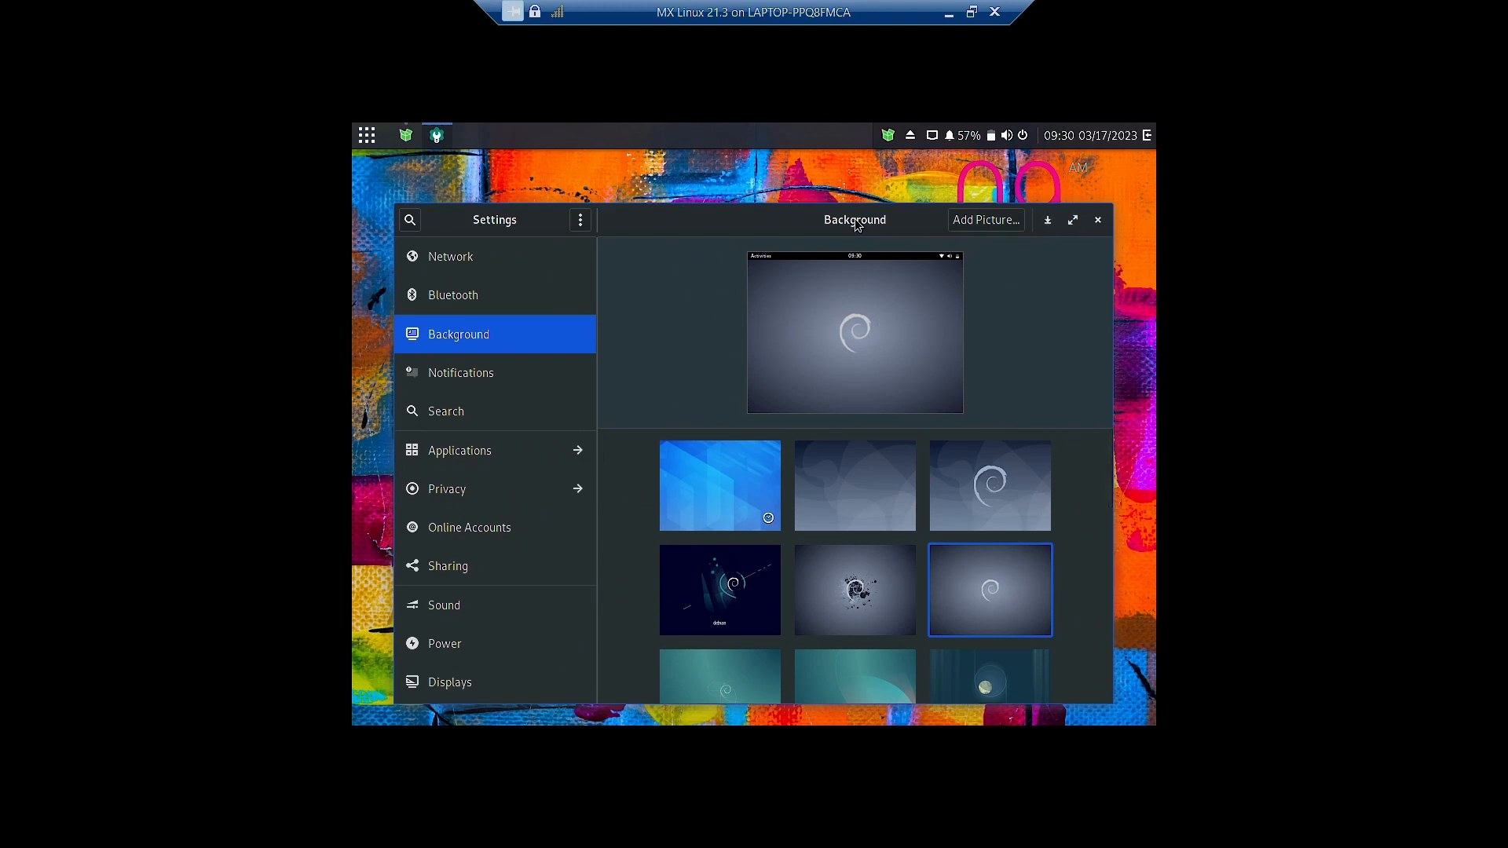
{"action": "left_click_drag", "start_coordinate": [856, 224], "coordinate": [778, 188]}
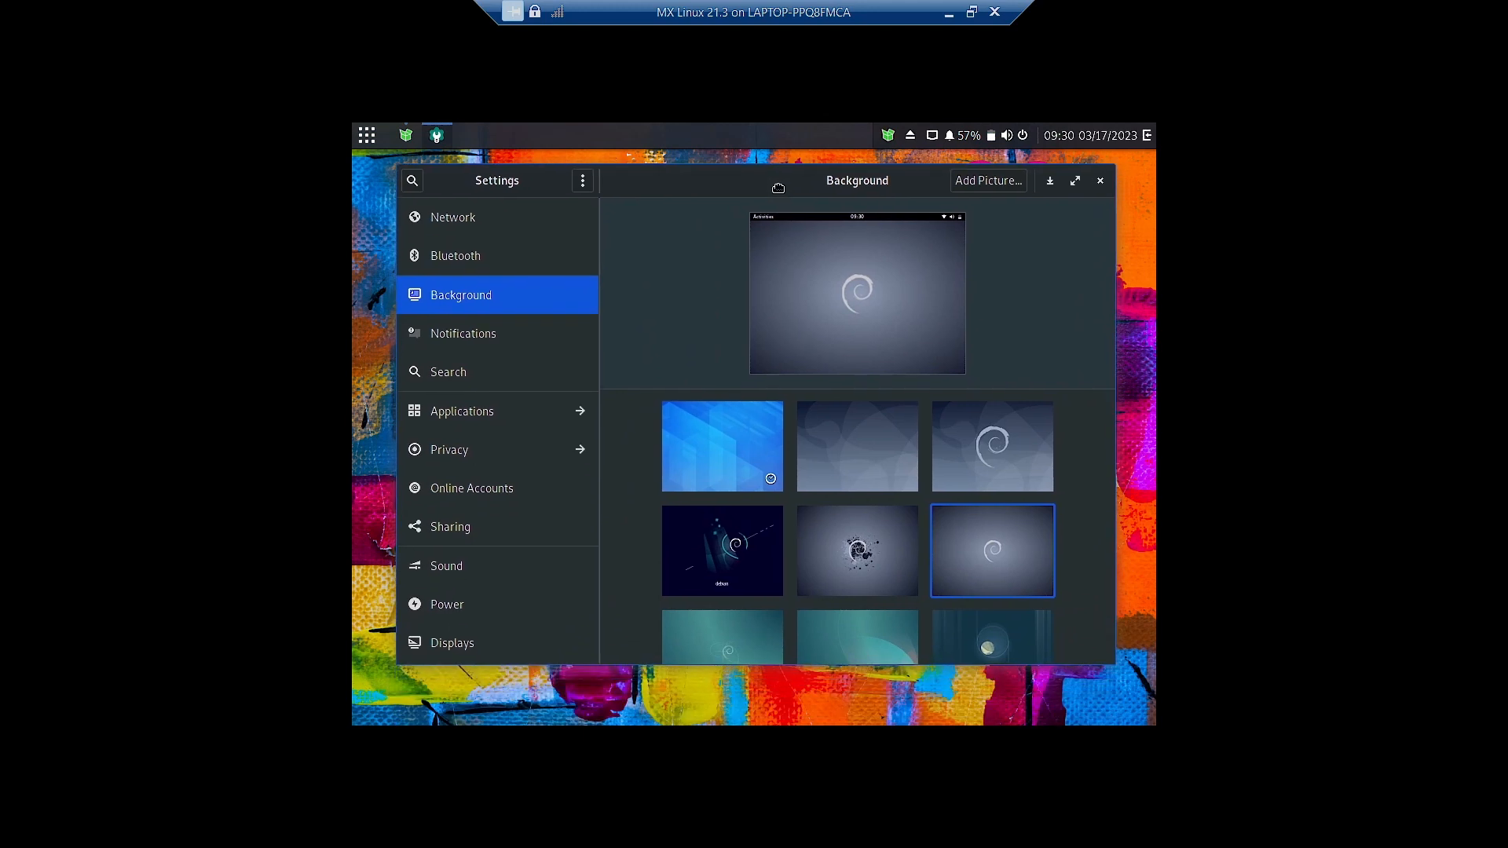
Choose the plain teal Debian swirl background and minimize the settings window to check the desktop
{"action": "scroll", "coordinate": [851, 562], "scroll_direction": "down", "scroll_amount": 1}
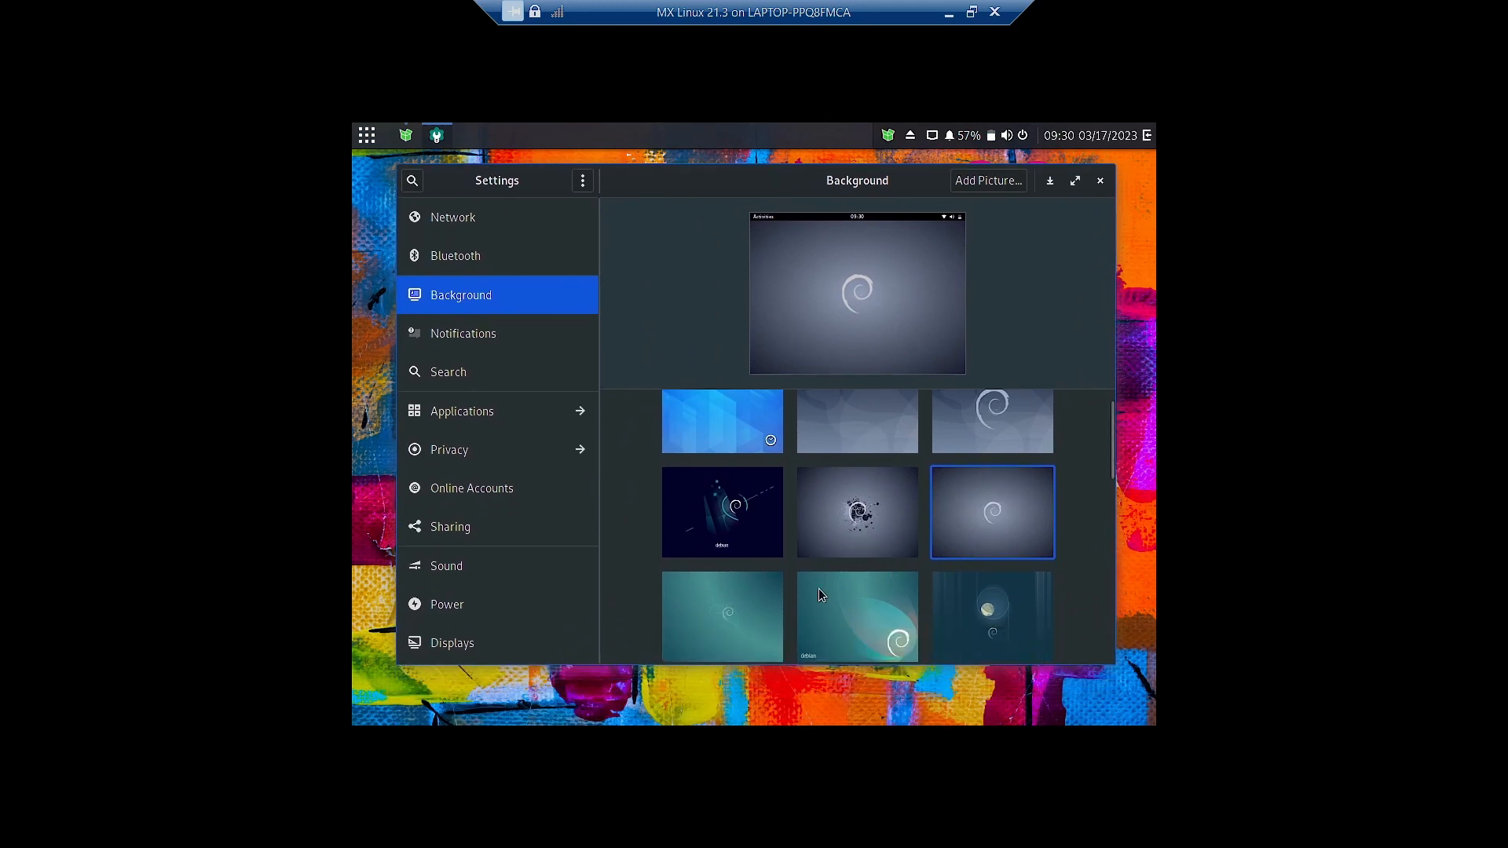
{"action": "left_click", "coordinate": [763, 626]}
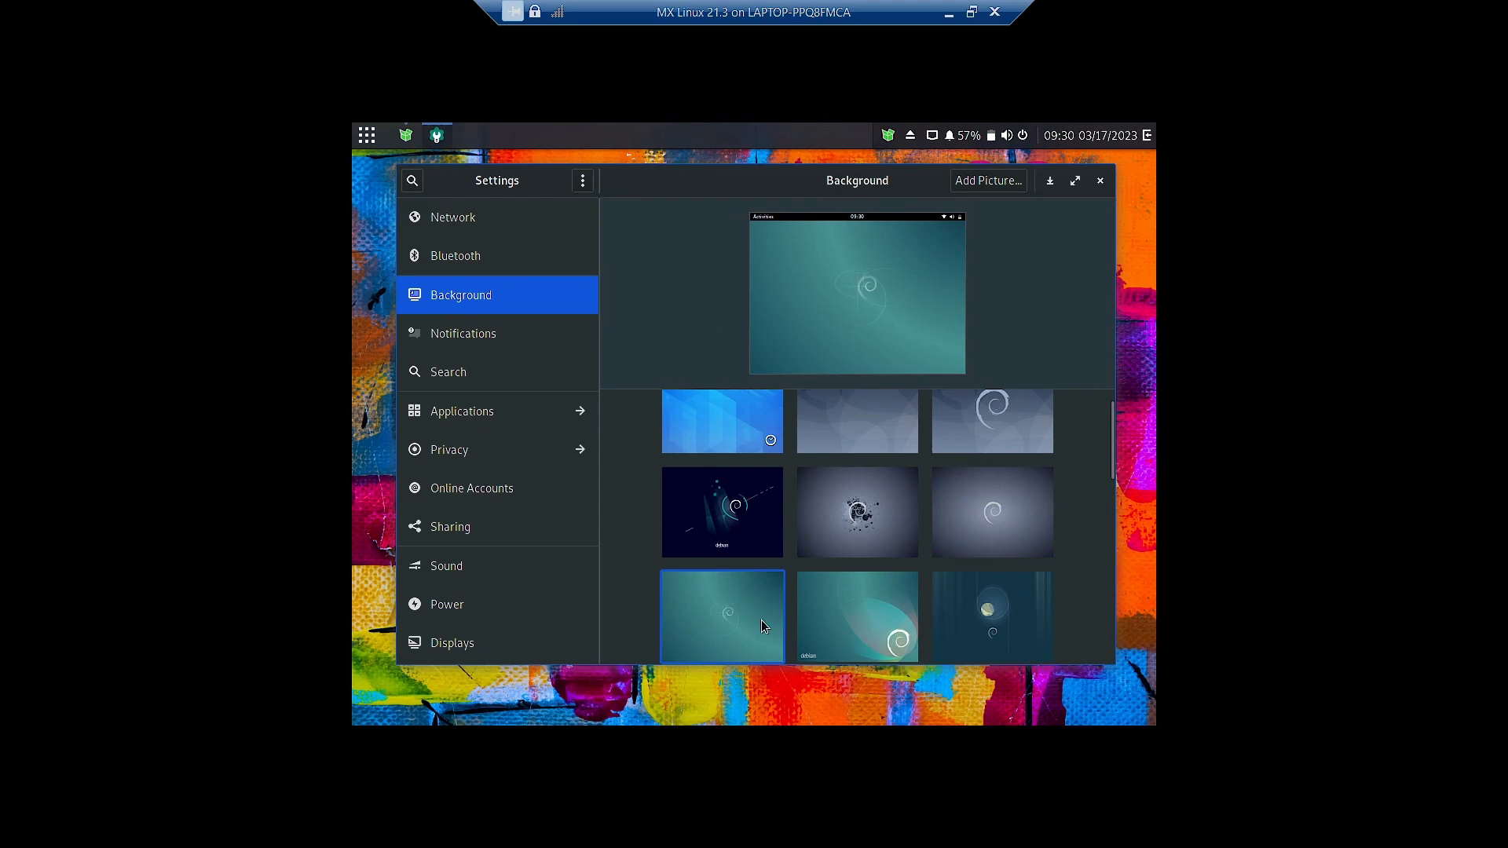
{"action": "left_click", "coordinate": [1053, 182]}
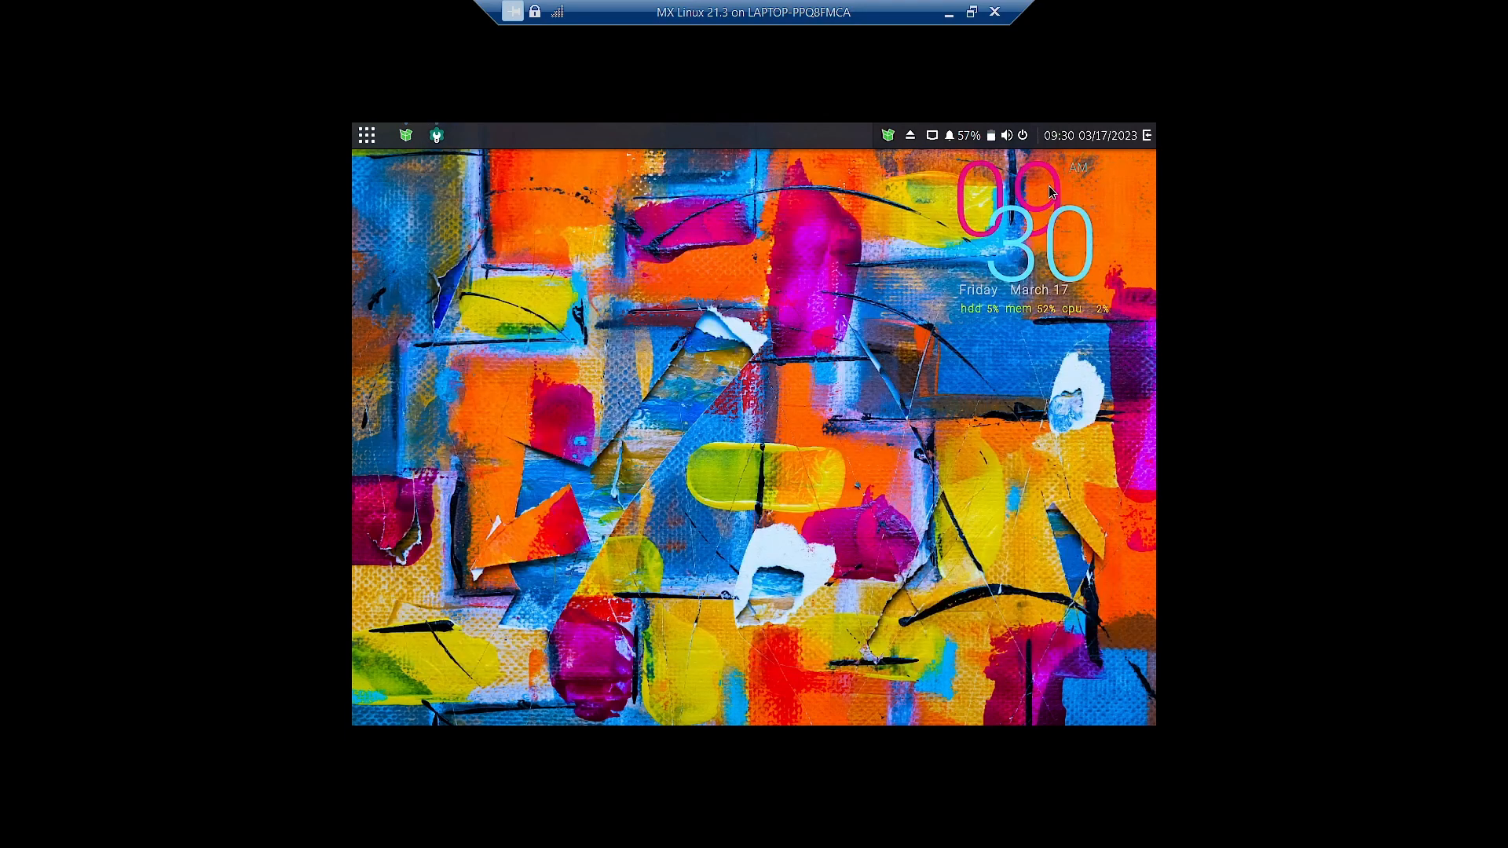
Bring back the background settings, browse the available wallpapers, and open and cancel the picker for adding a picture
{"action": "right_click", "coordinate": [549, 299]}
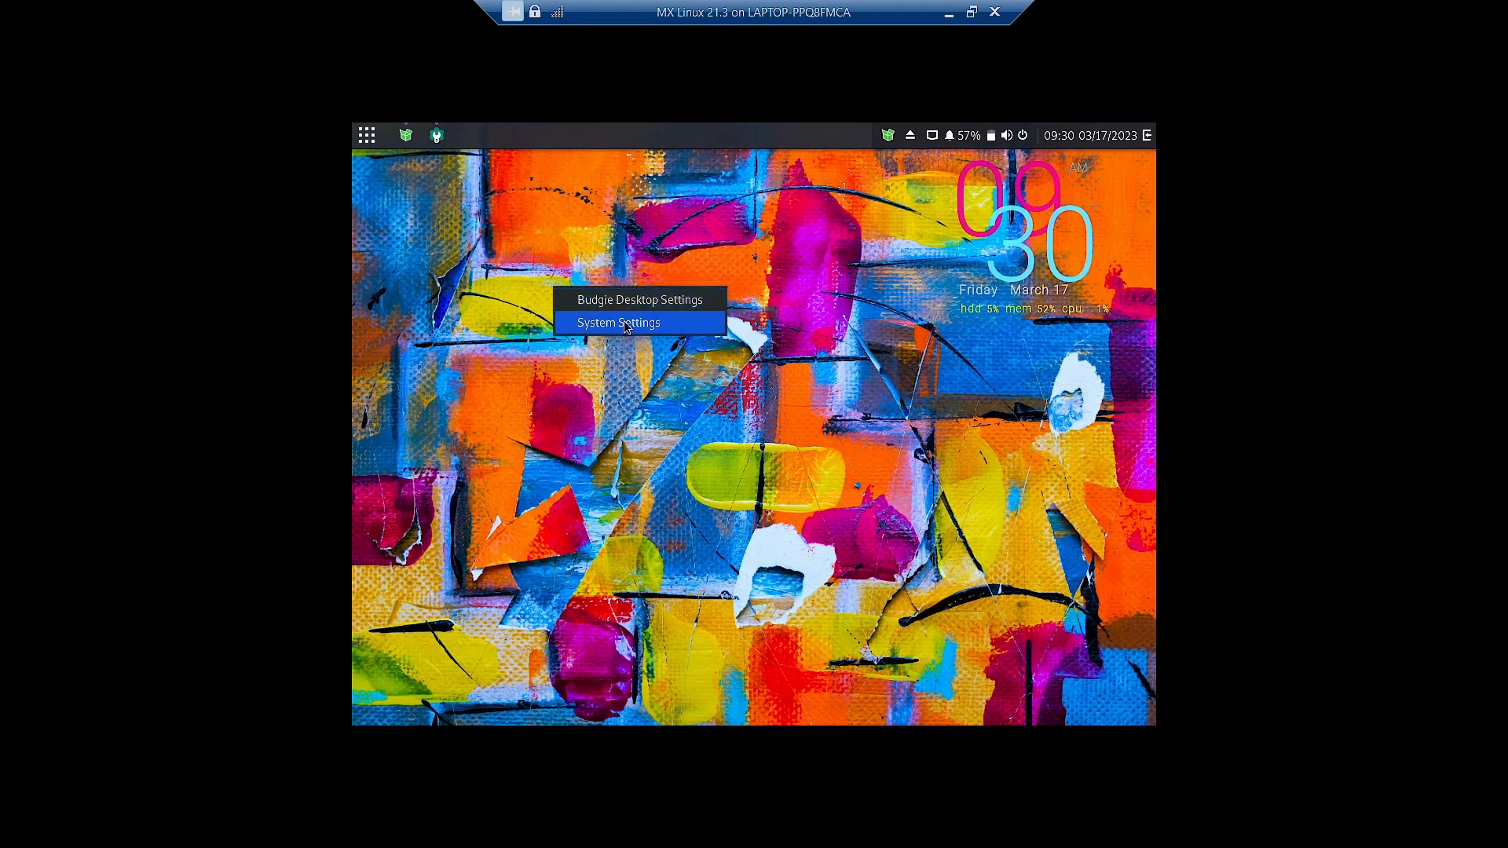
{"action": "left_click", "coordinate": [622, 320]}
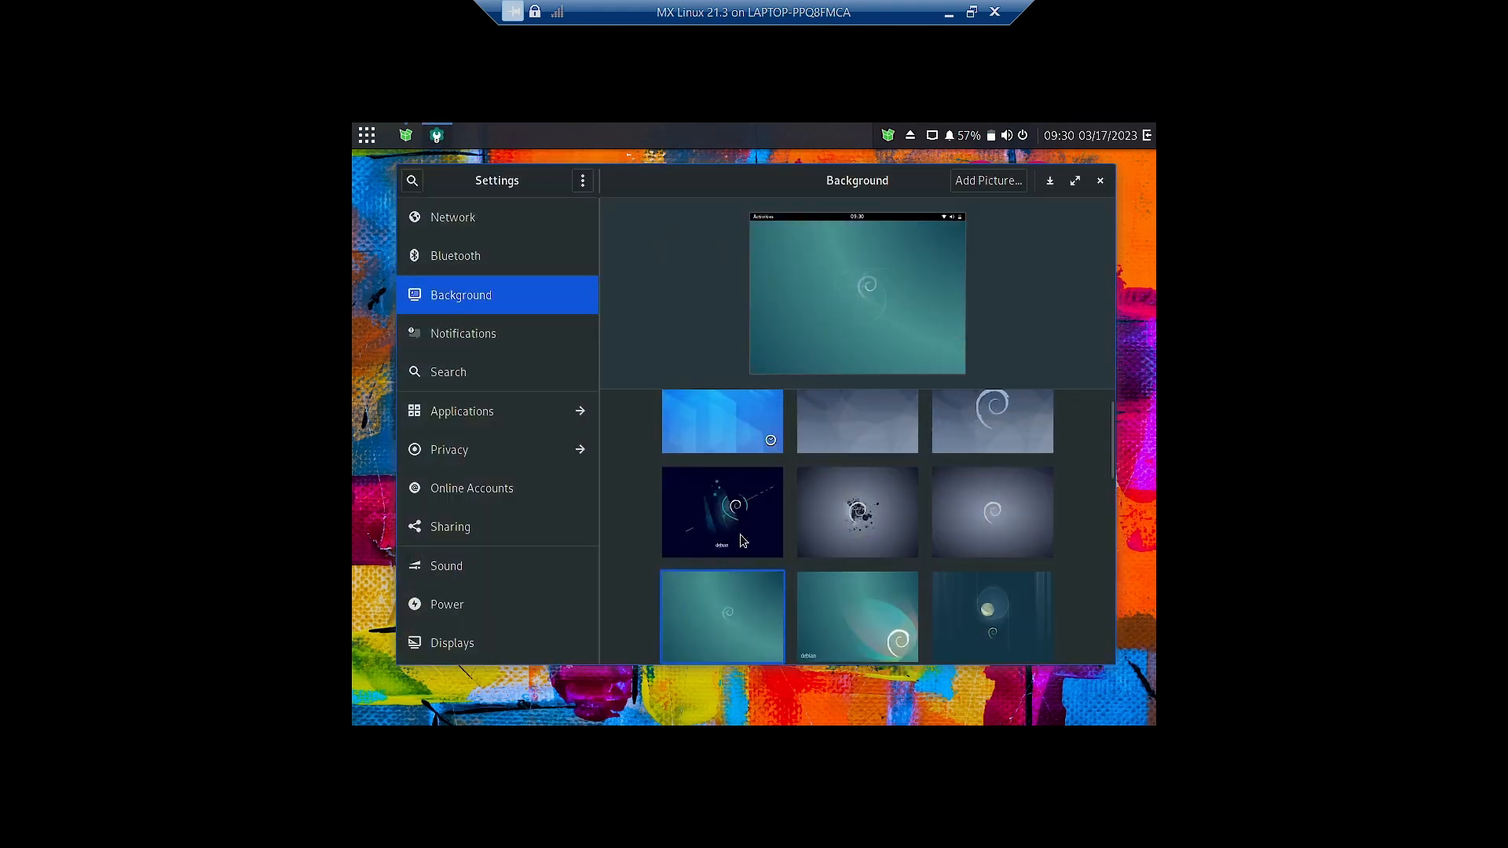
{"action": "scroll", "coordinate": [860, 532], "scroll_direction": "down", "scroll_amount": 1}
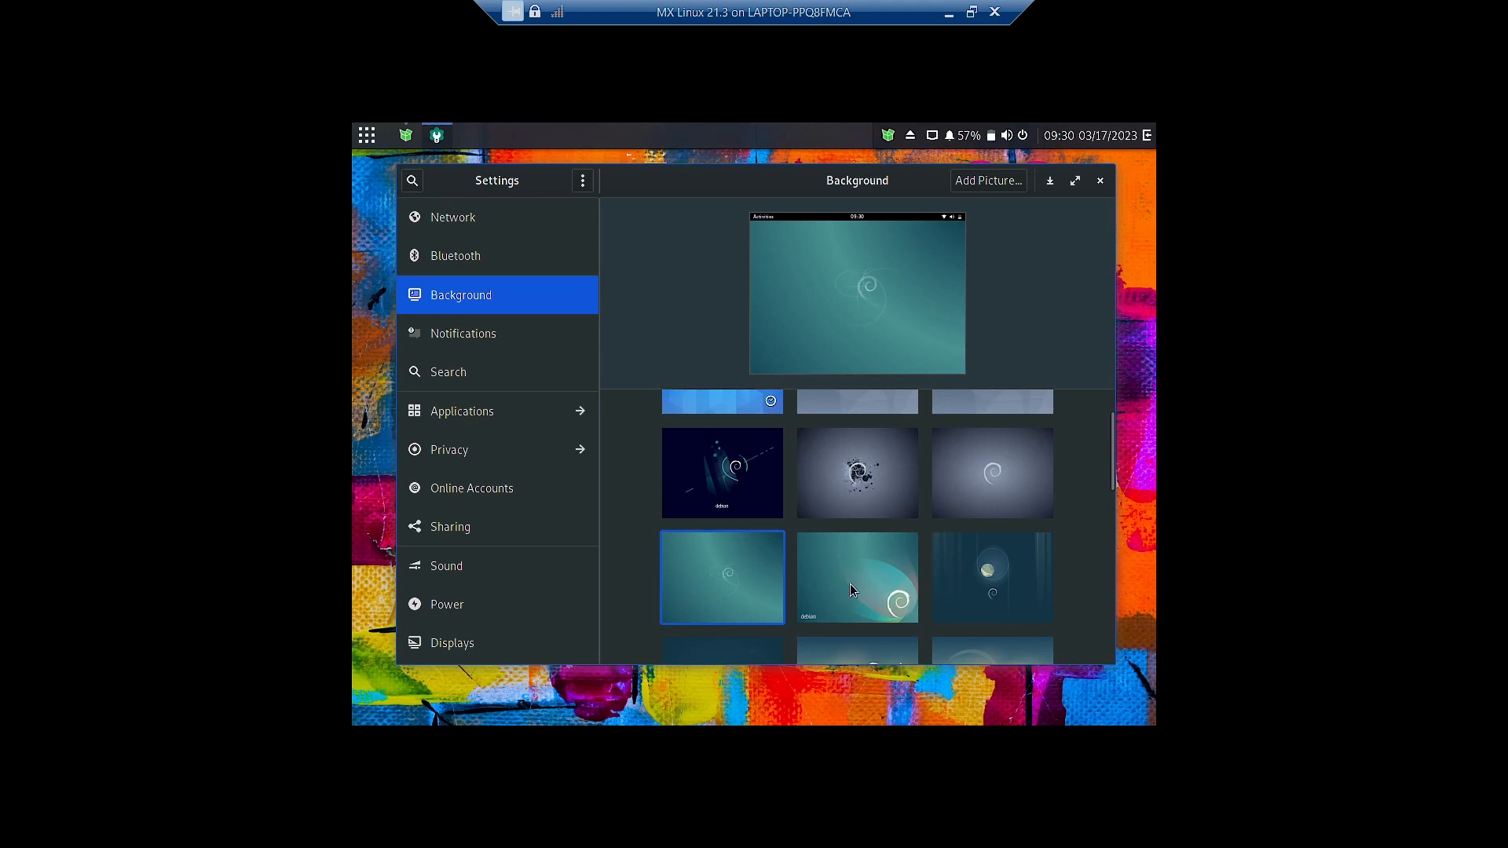
{"action": "scroll", "coordinate": [849, 583], "scroll_direction": "down", "scroll_amount": 3}
{"action": "scroll", "coordinate": [988, 606], "scroll_direction": "down", "scroll_amount": 2}
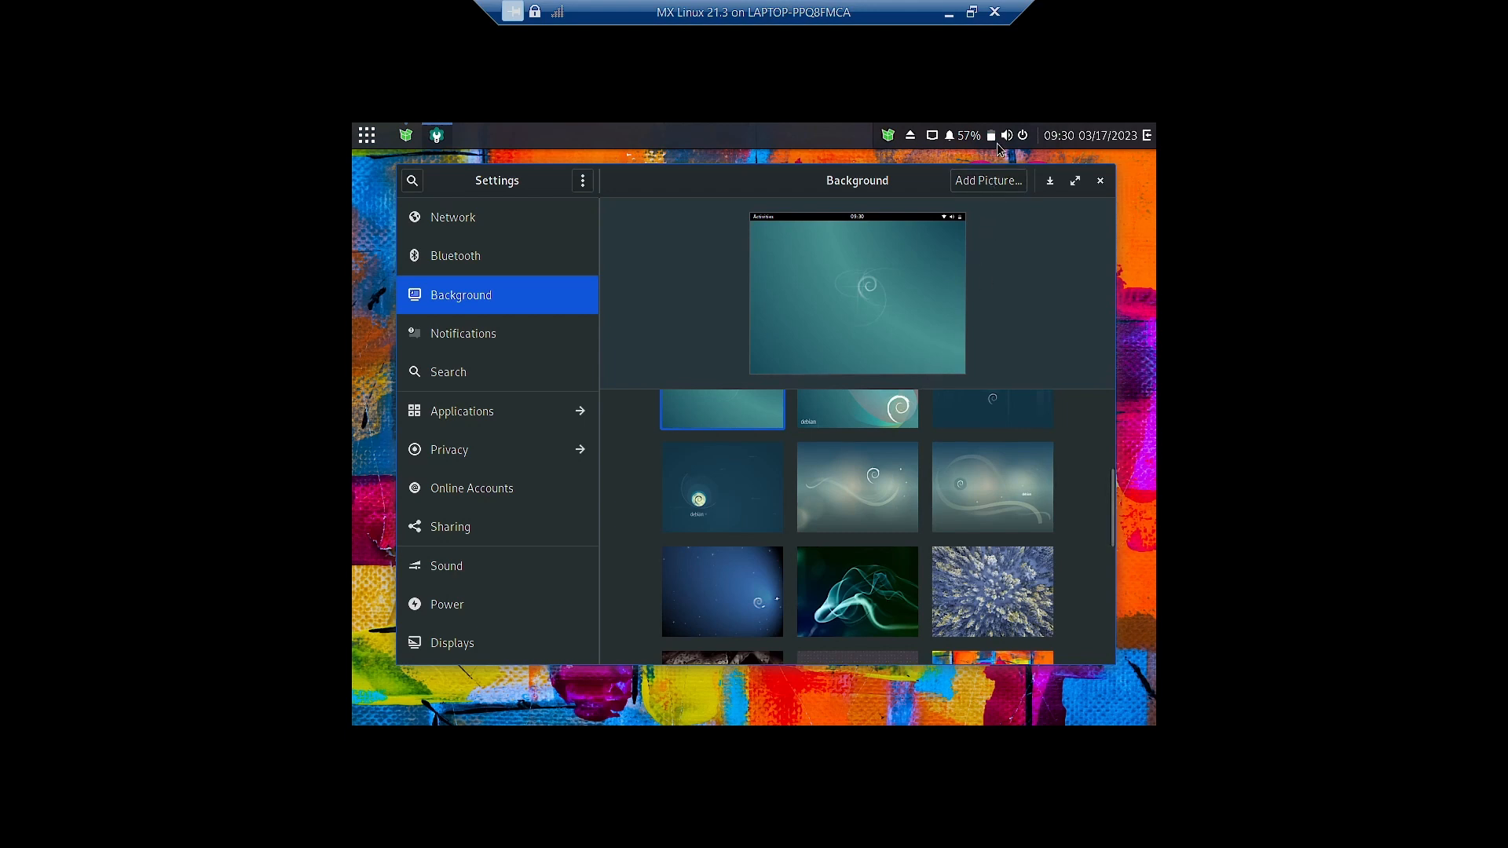
{"action": "left_click", "coordinate": [987, 182]}
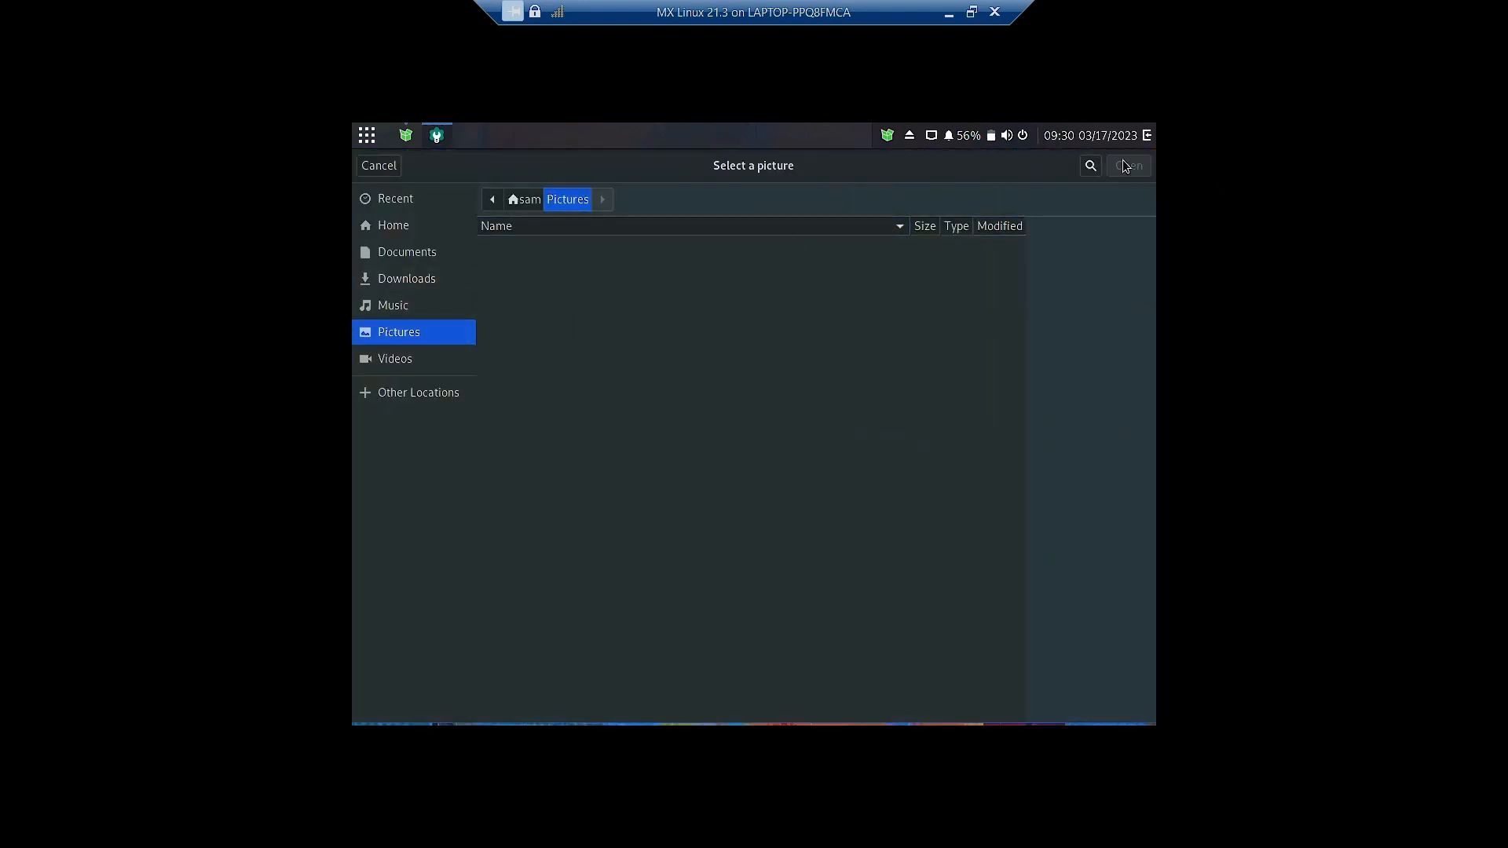
{"action": "left_click", "coordinate": [367, 168]}
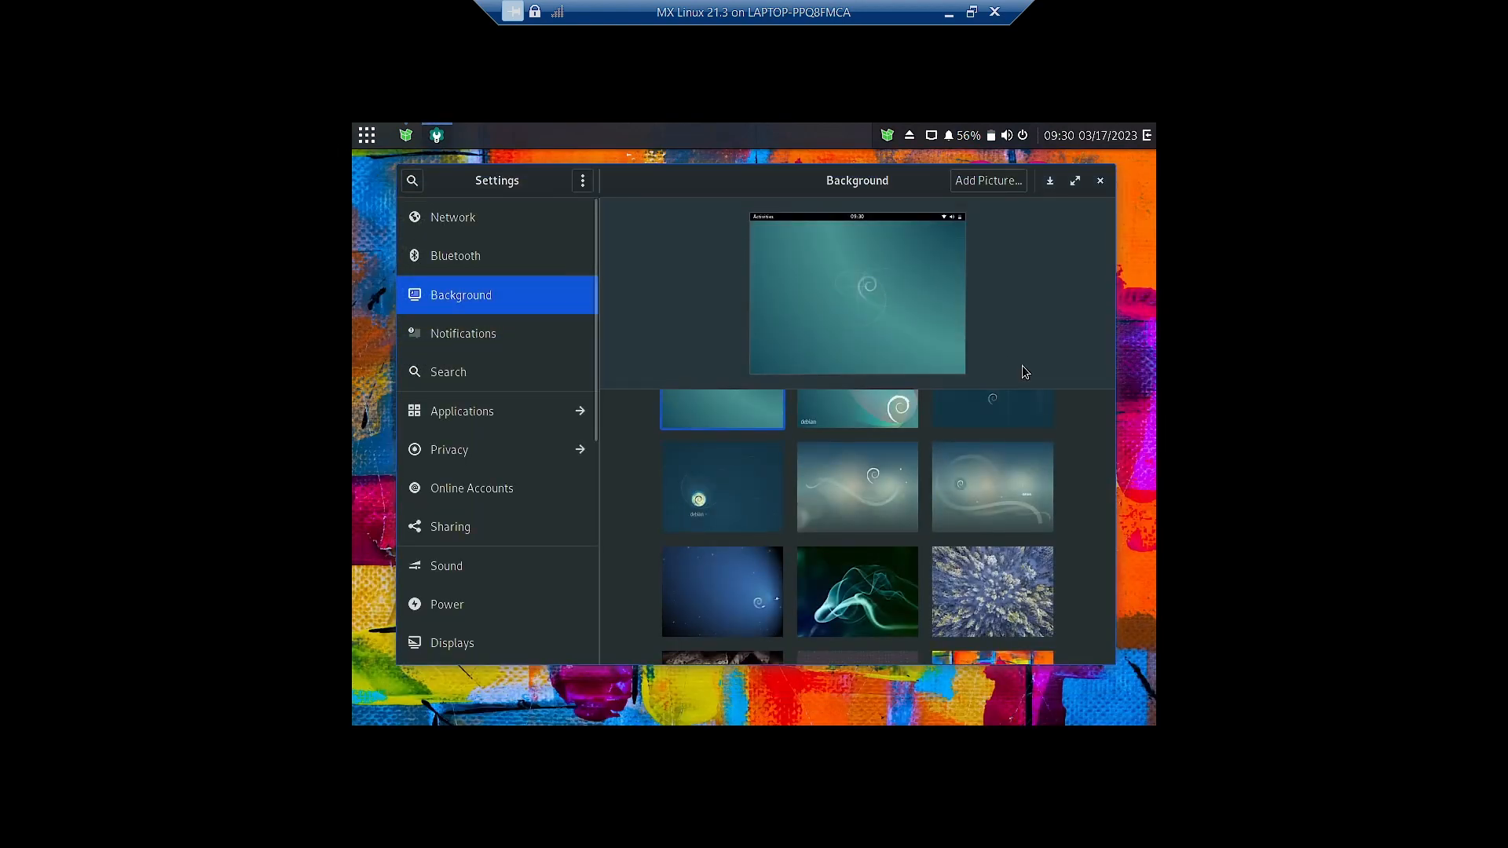
Browse the remaining wallpapers, move the settings window aside and back to view the desktop, and close the settings
{"action": "scroll", "coordinate": [1064, 471], "scroll_direction": "down", "scroll_amount": 5}
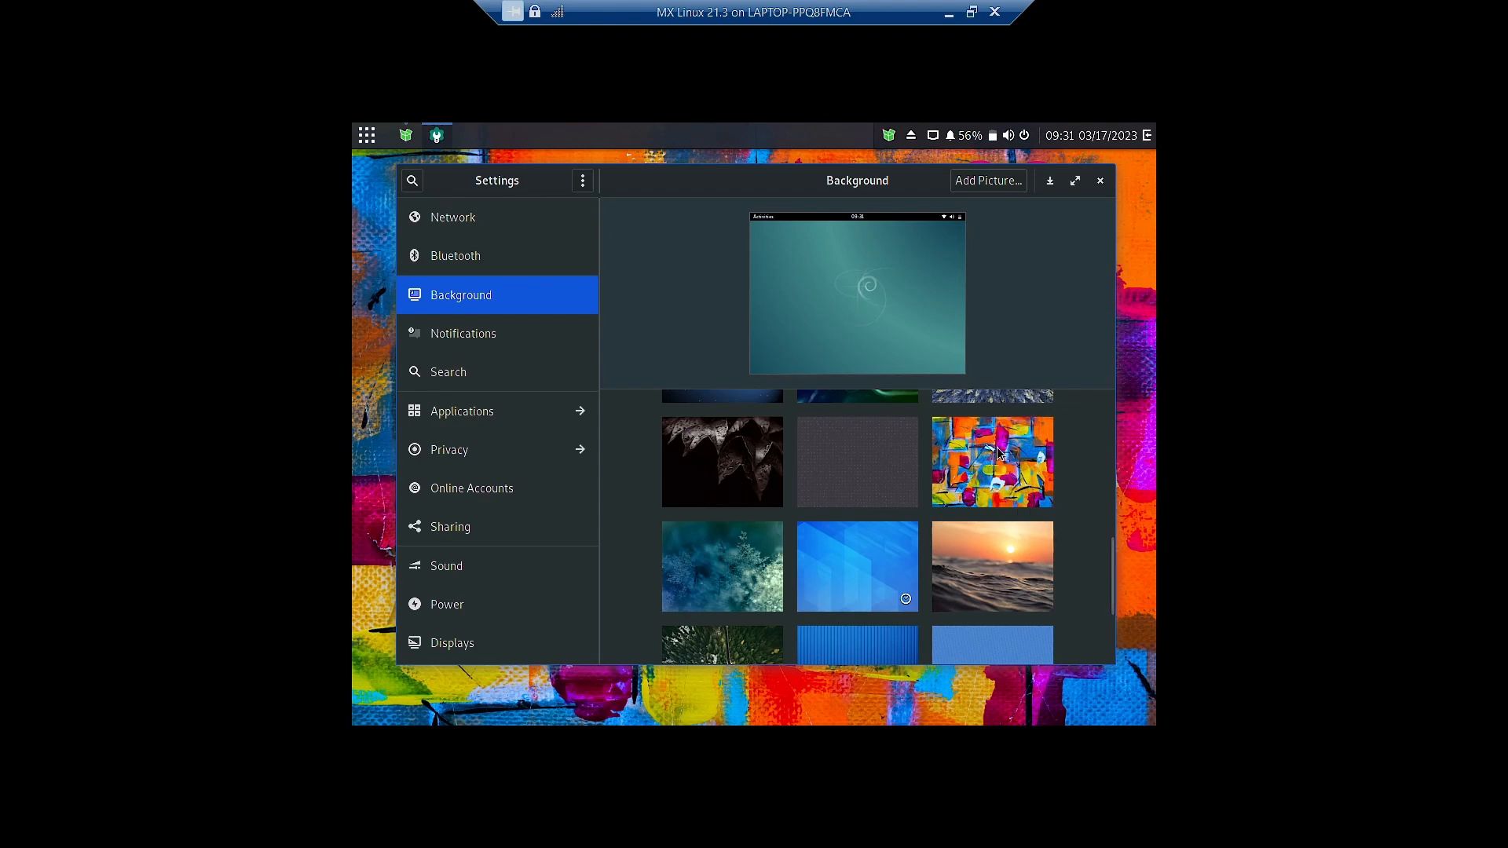
{"action": "left_click_drag", "start_coordinate": [726, 178], "coordinate": [680, 520]}
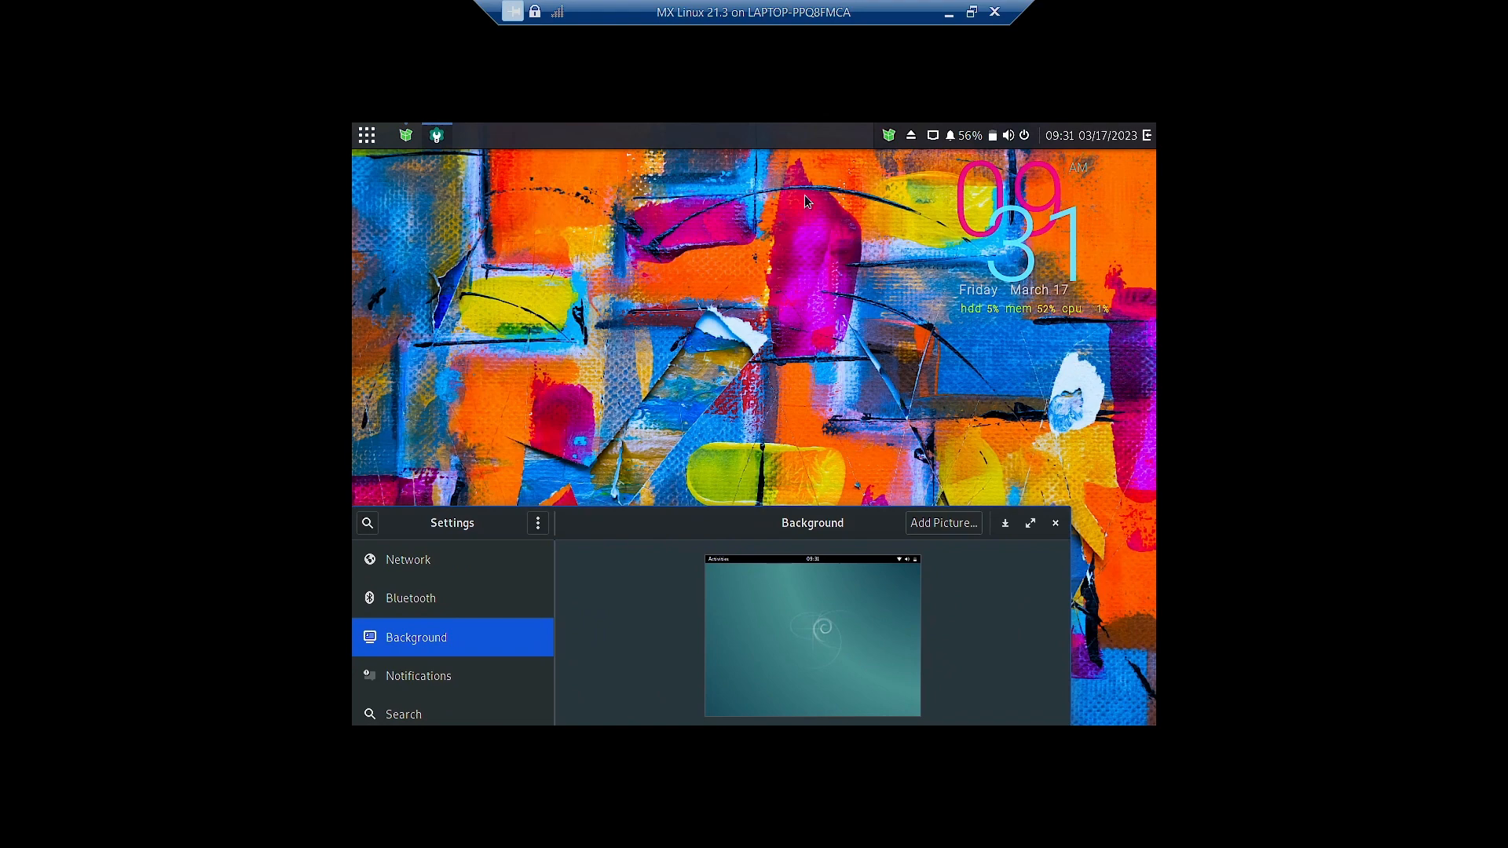
{"action": "left_click_drag", "start_coordinate": [709, 526], "coordinate": [788, 189]}
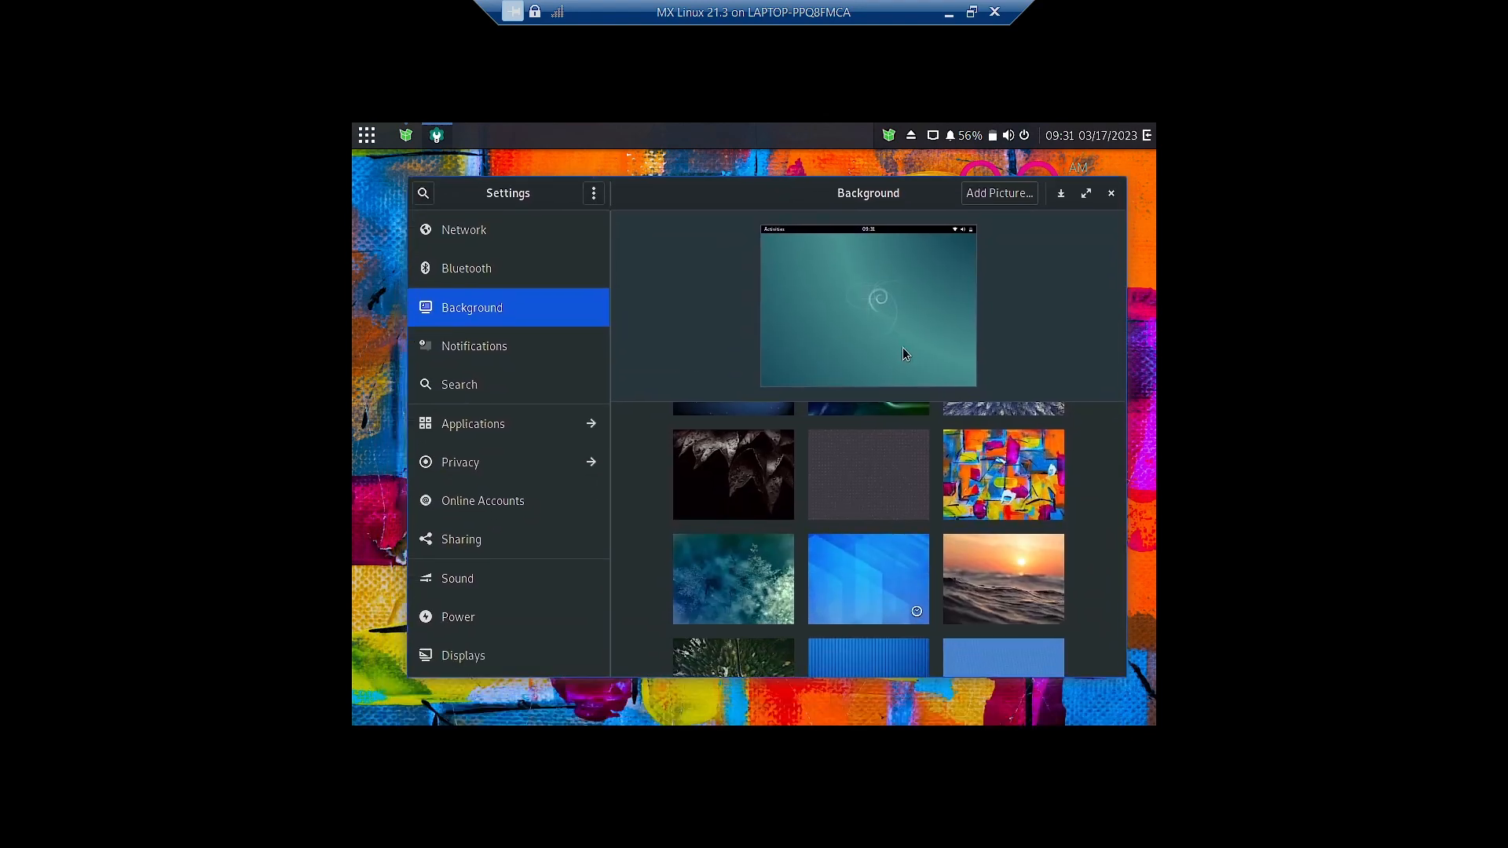
{"action": "scroll", "coordinate": [1017, 637], "scroll_direction": "down", "scroll_amount": 4}
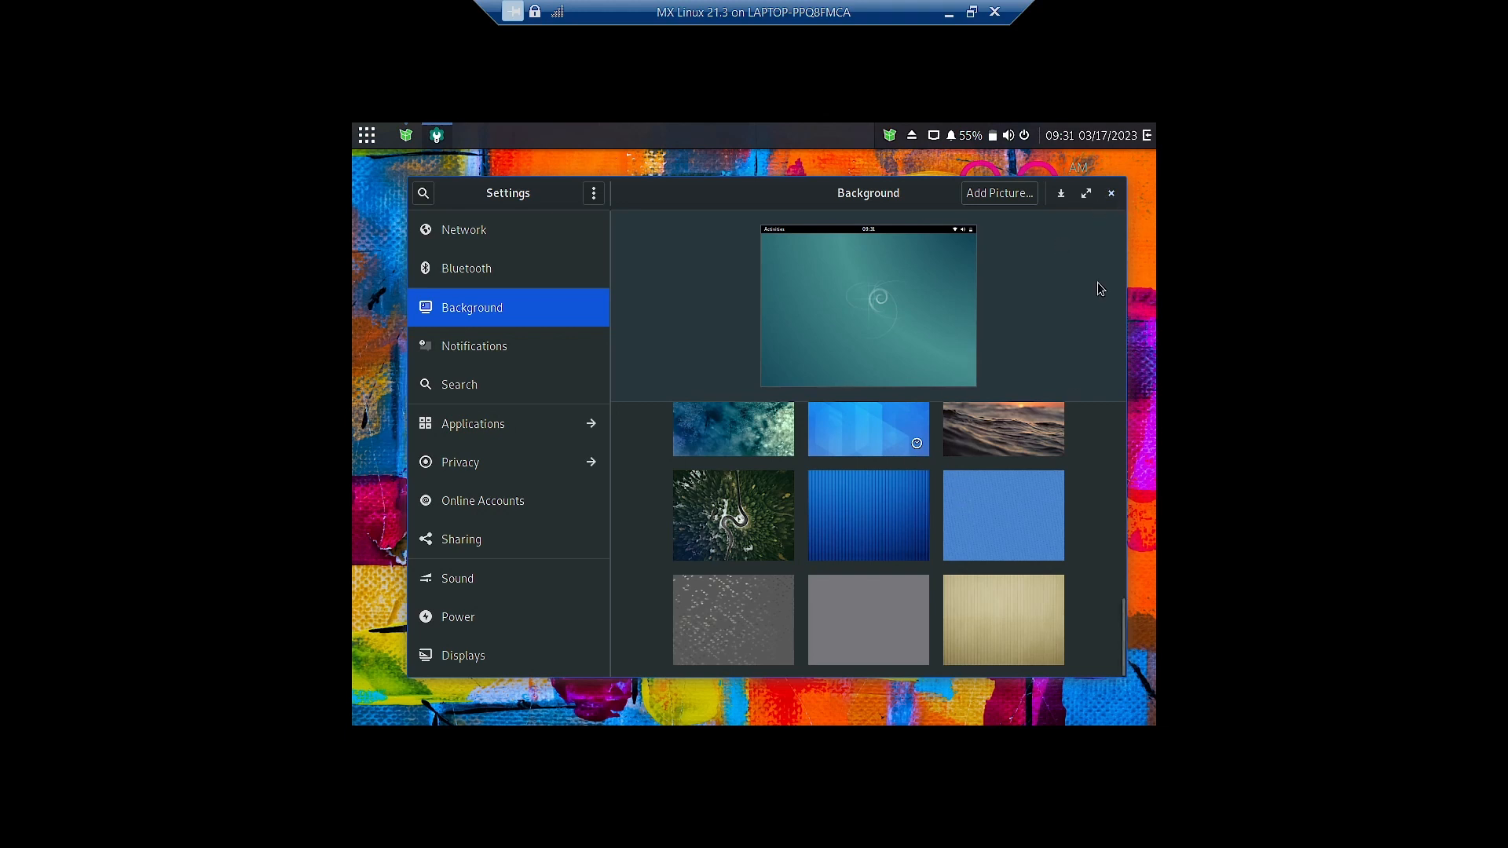
{"action": "left_click", "coordinate": [1113, 195]}
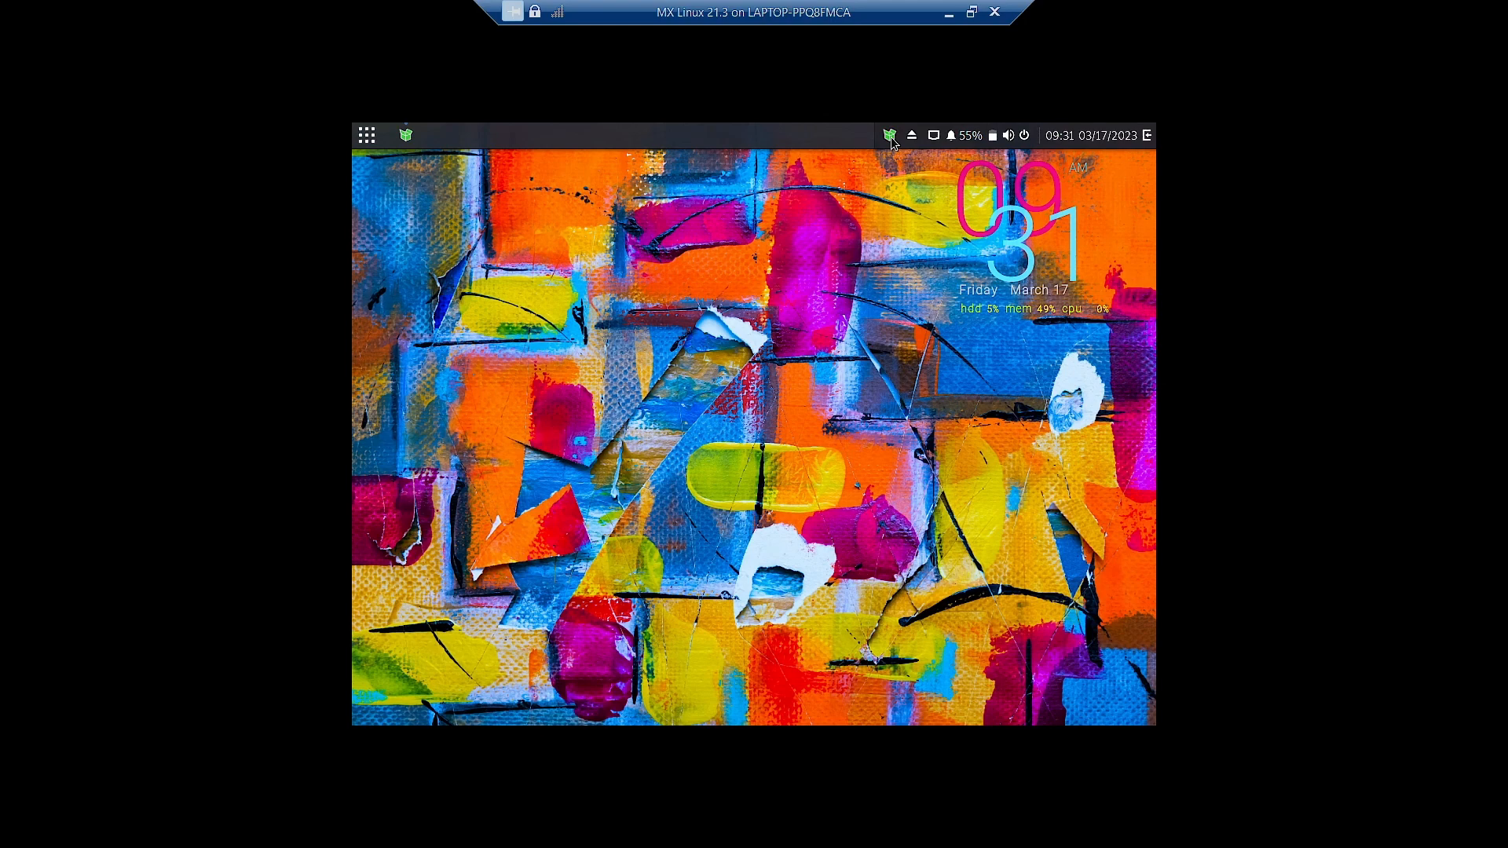
Bring up the MX Updater full upgrade terminal and close it
{"action": "left_click", "coordinate": [402, 137]}
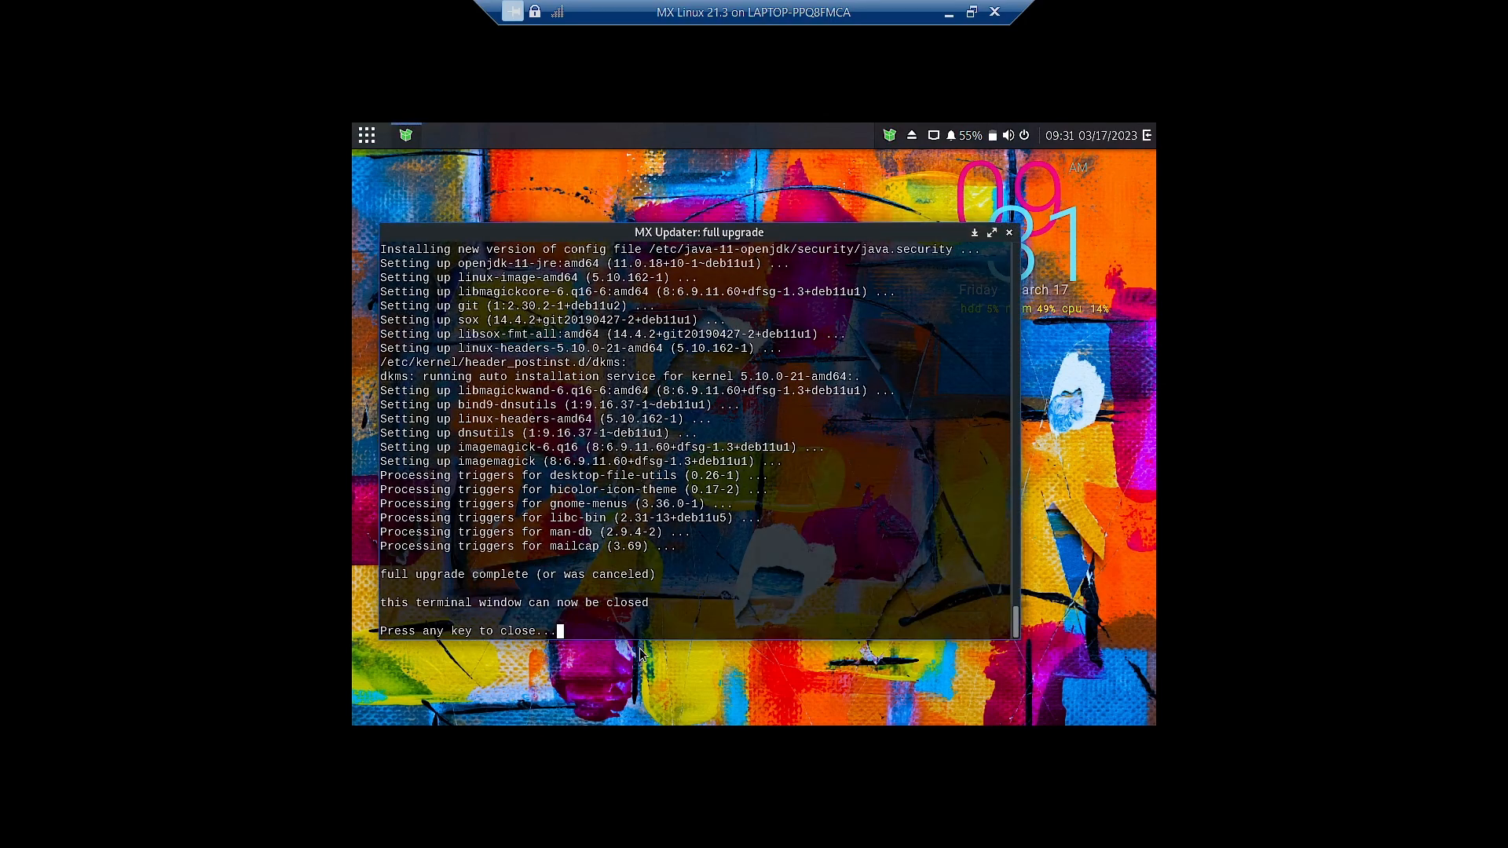
{"action": "key", "text": "Return"}
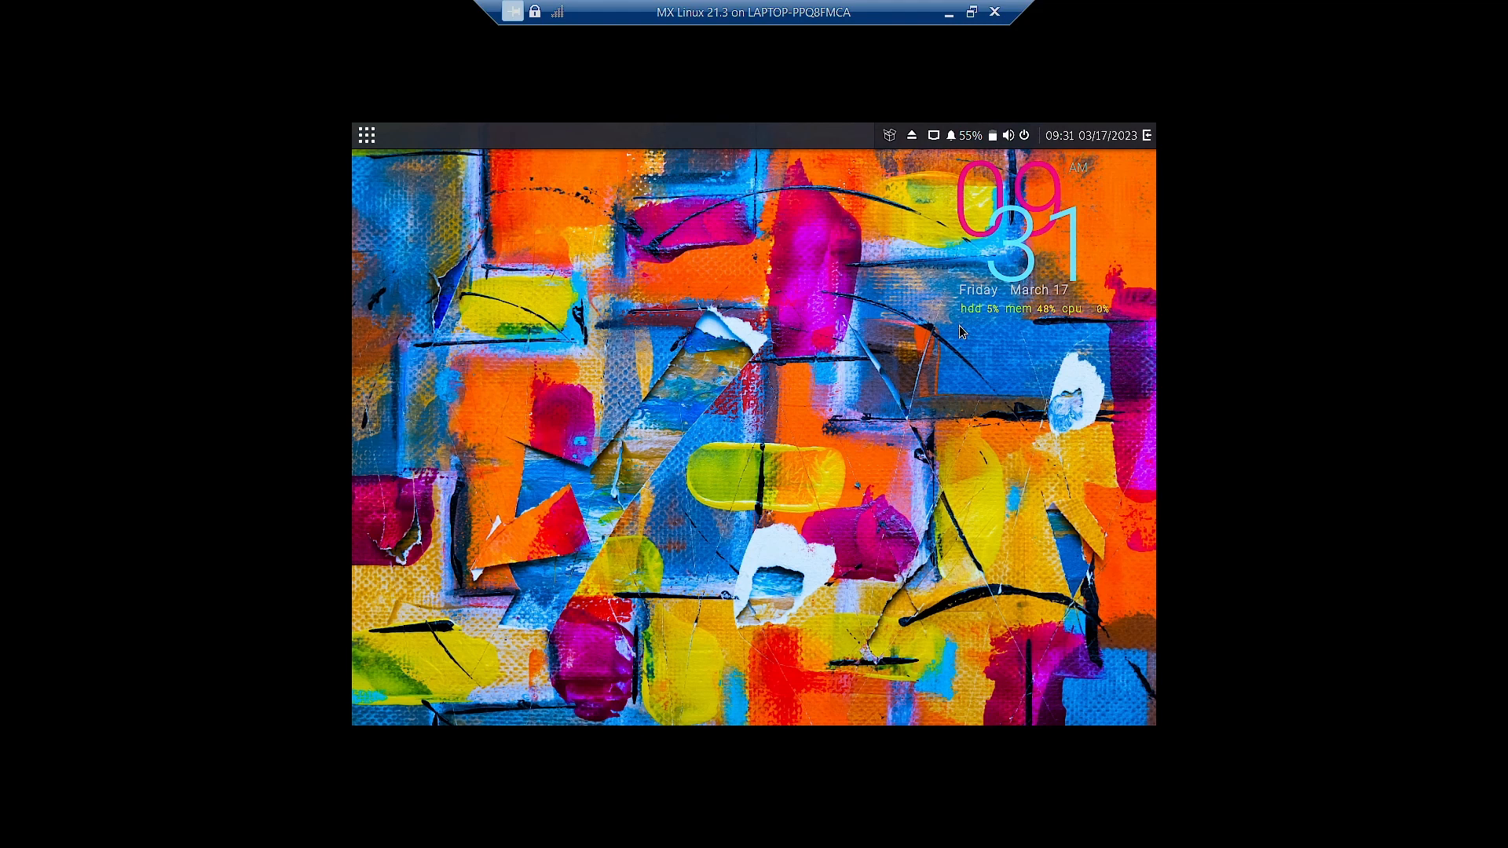
Search the applications for conky, launch Conky Manager, and switch off the active MX-Cowon_Tangram widget
{"action": "left_click", "coordinate": [361, 141]}
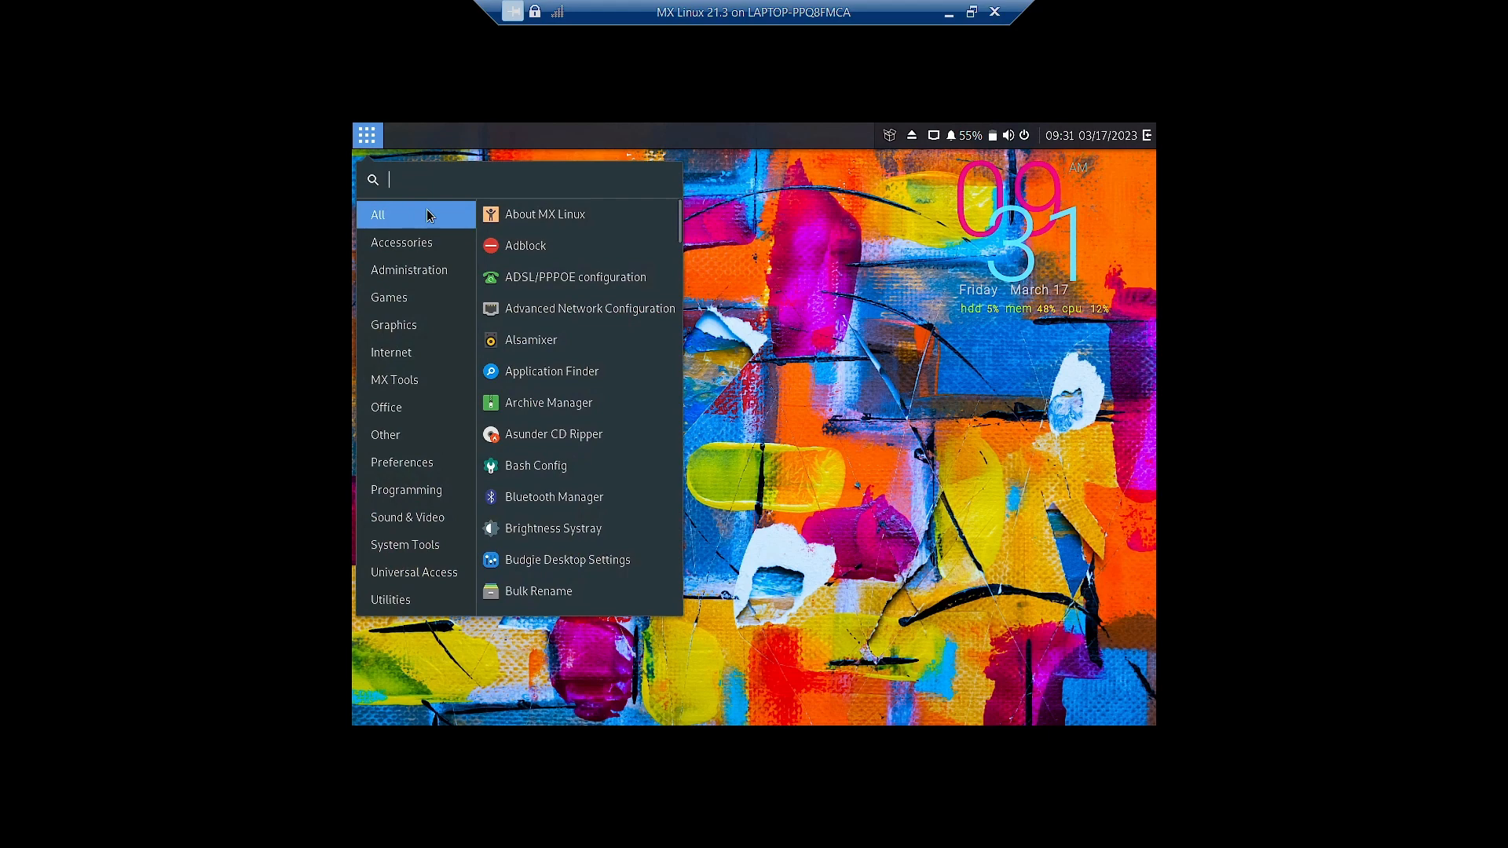
{"action": "type", "text": "conky"}
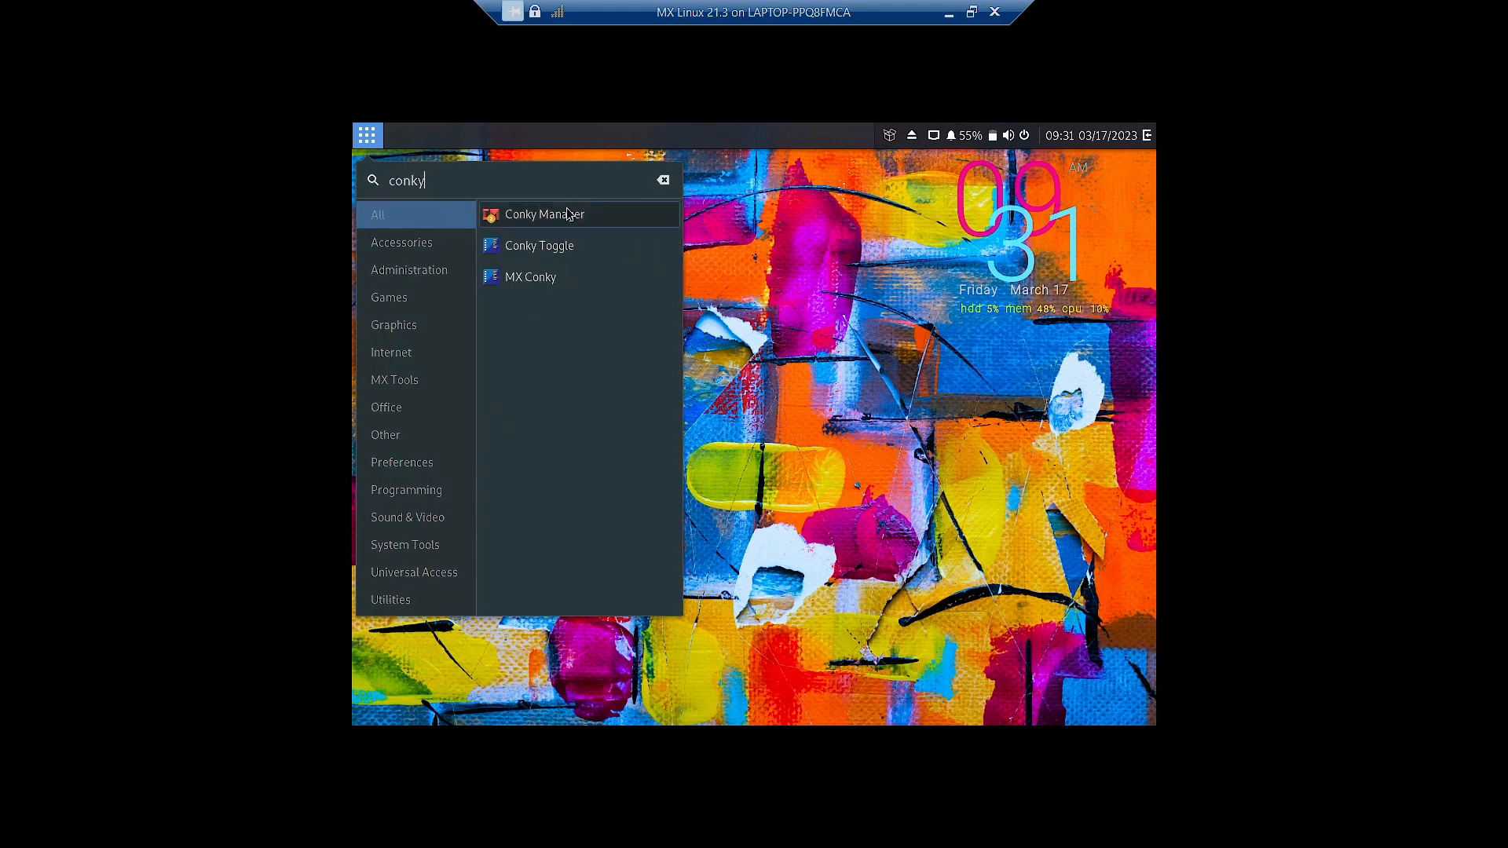
{"action": "left_click", "coordinate": [590, 214]}
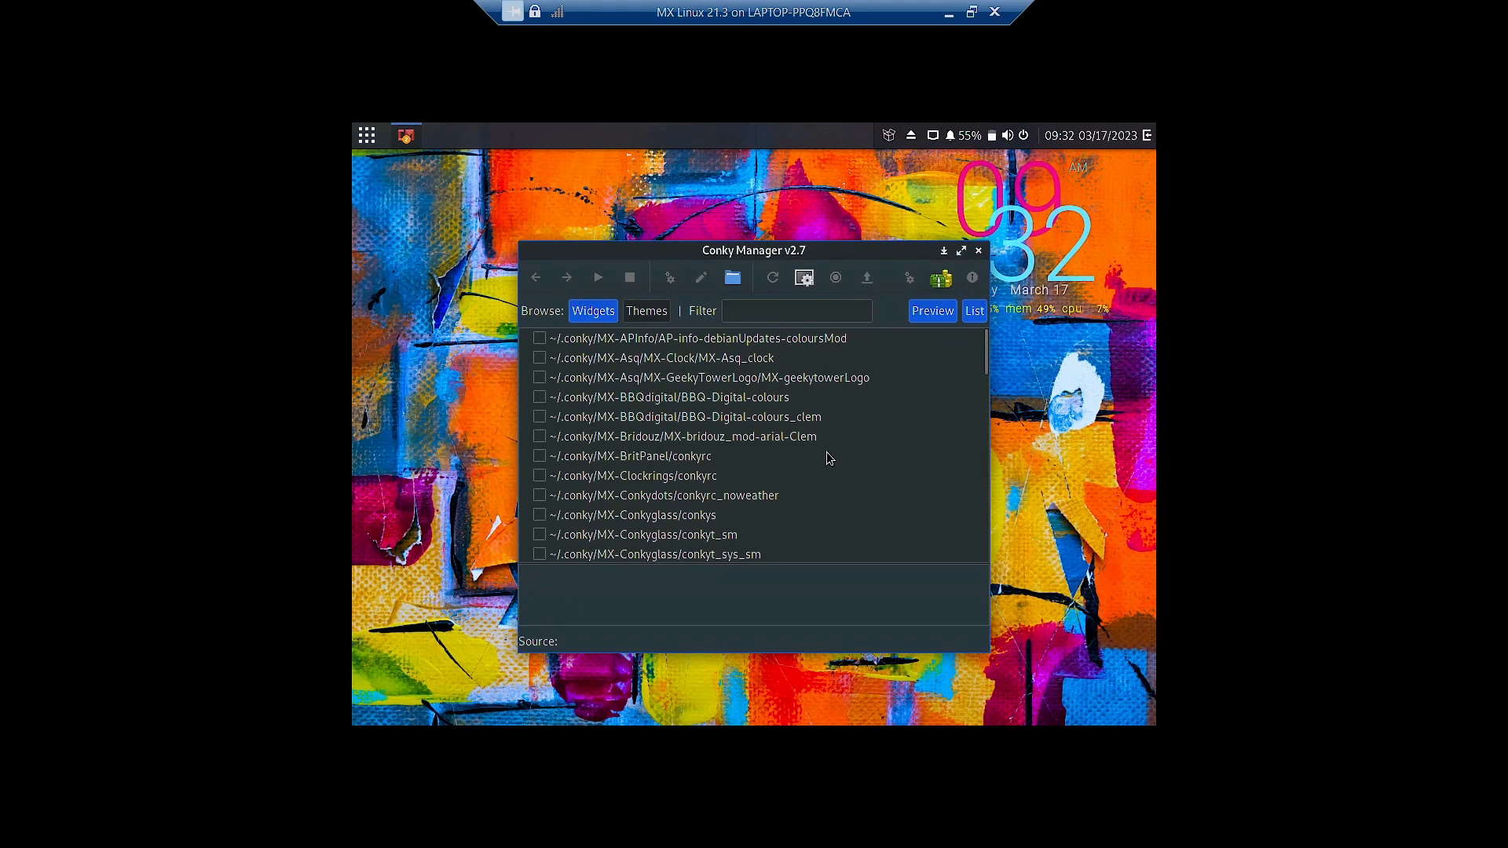
{"action": "scroll", "coordinate": [830, 458], "scroll_direction": "down", "scroll_amount": 5}
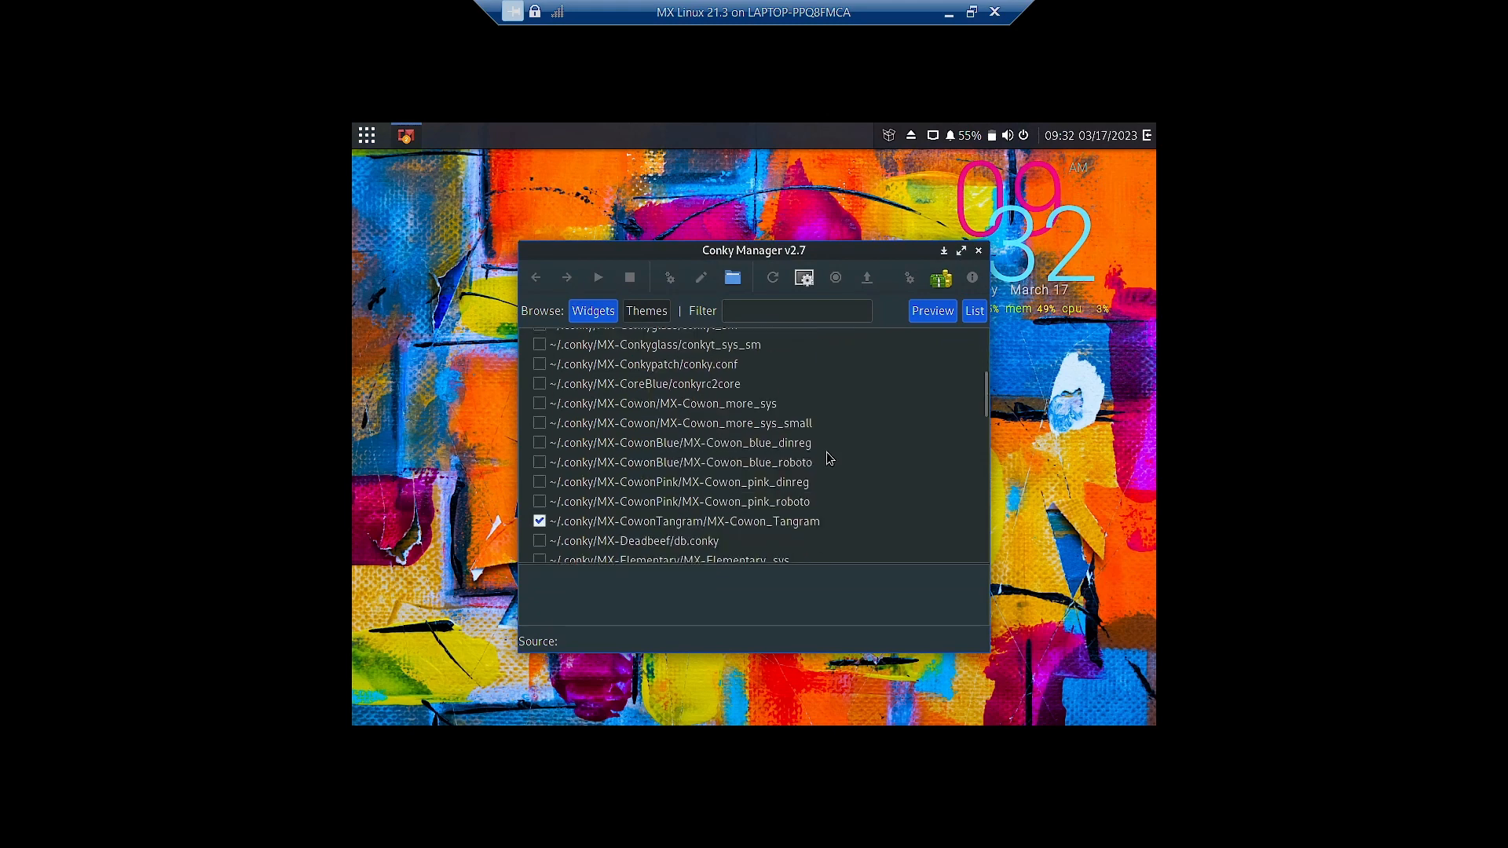
{"action": "left_click", "coordinate": [540, 522]}
Try the BBQ-Digital-colours widget on the desktop with the manager window moved clear of it, and switch the widget off
{"action": "scroll", "coordinate": [699, 425], "scroll_direction": "up", "scroll_amount": 5}
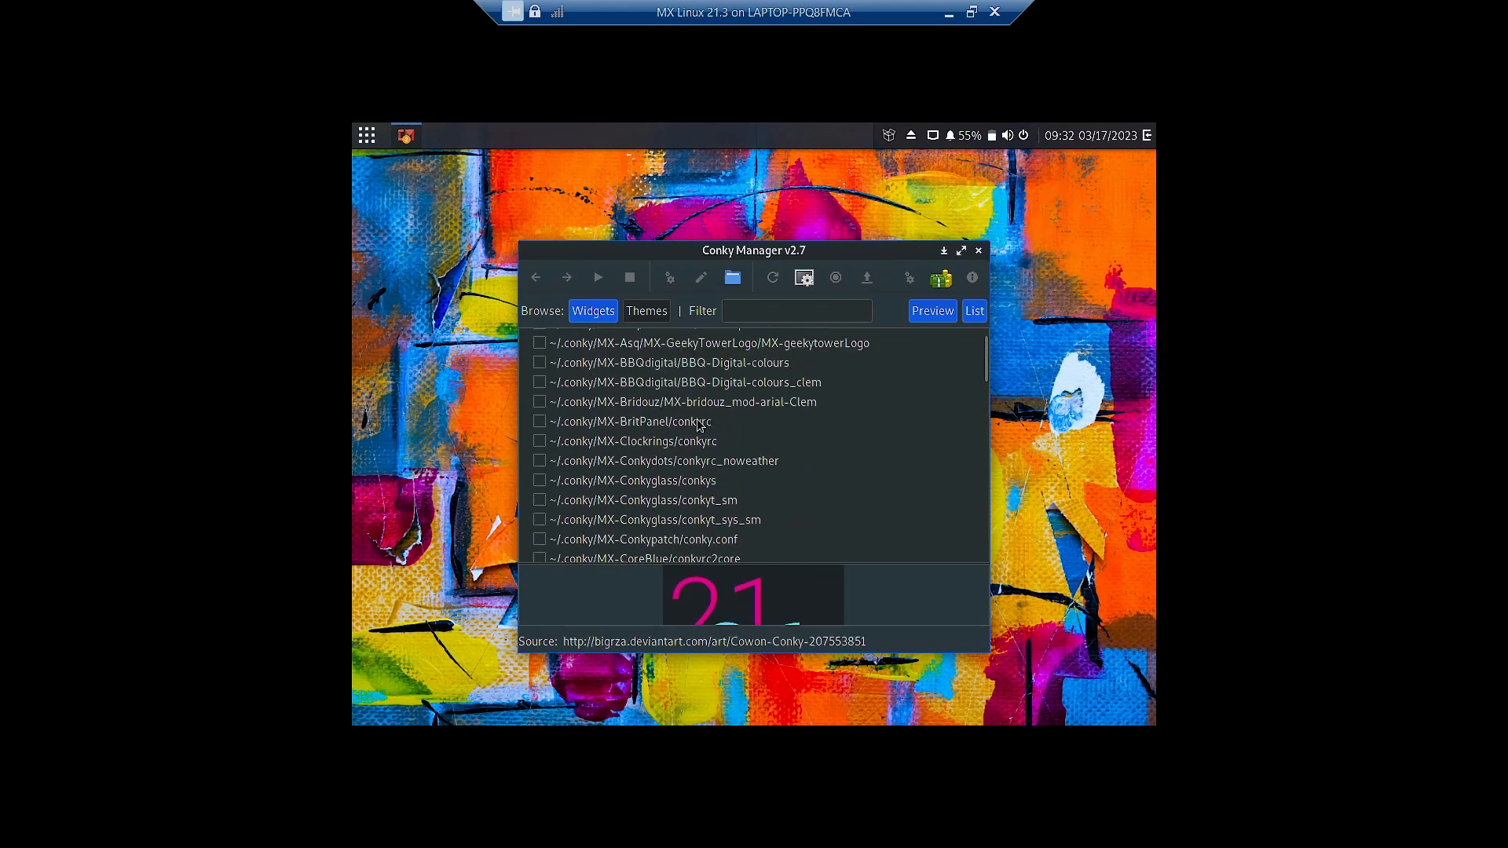
{"action": "left_click", "coordinate": [540, 363]}
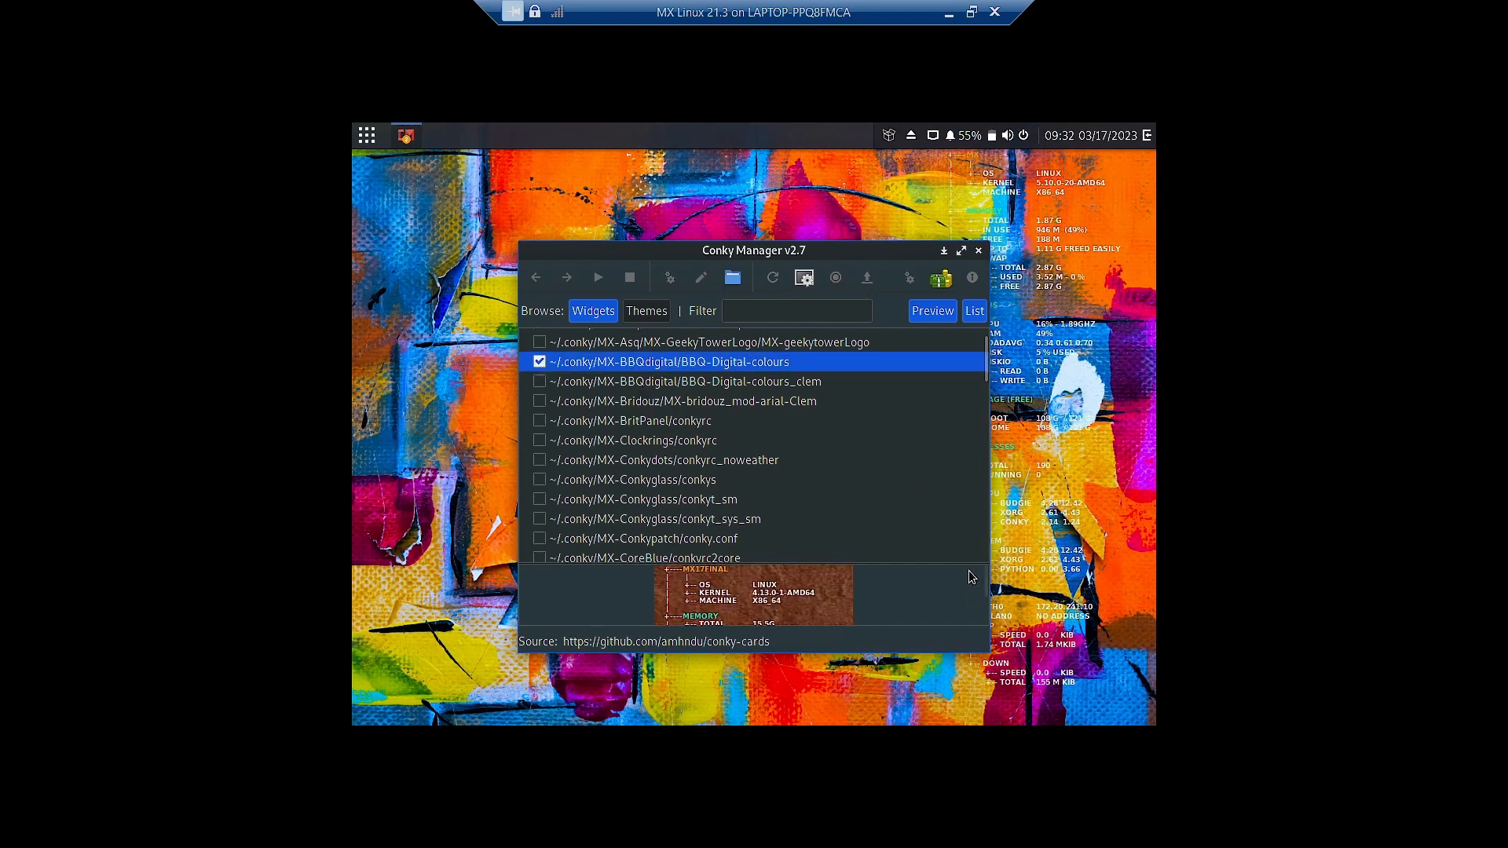
{"action": "left_click_drag", "start_coordinate": [827, 241], "coordinate": [675, 208]}
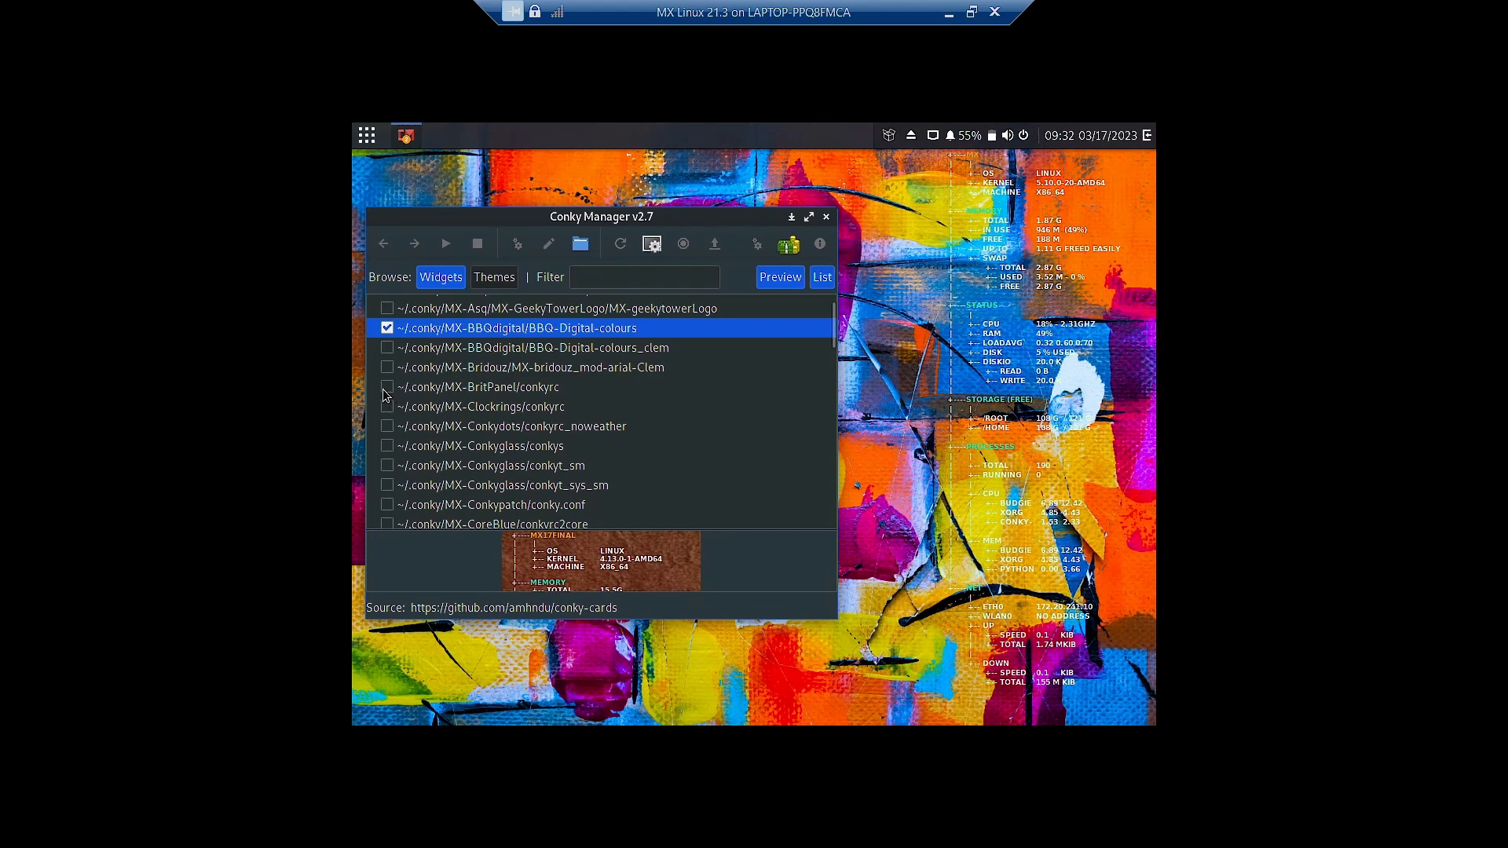
{"action": "left_click", "coordinate": [387, 329]}
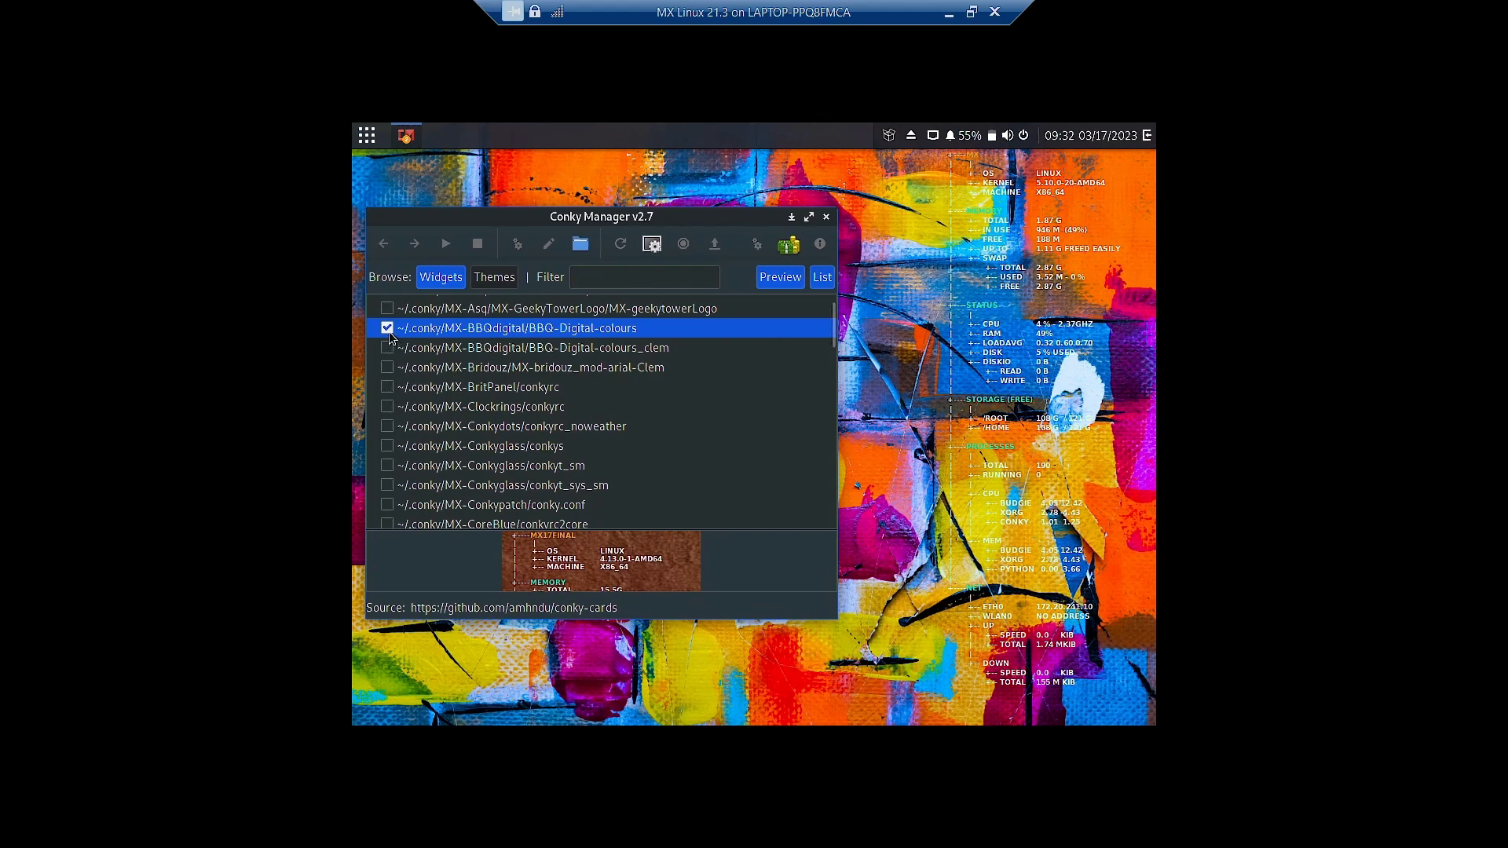
Try the MX-BritPanel and MX-CoreBlue widgets on the desktop one after another, switching each off again
{"action": "left_click", "coordinate": [387, 387]}
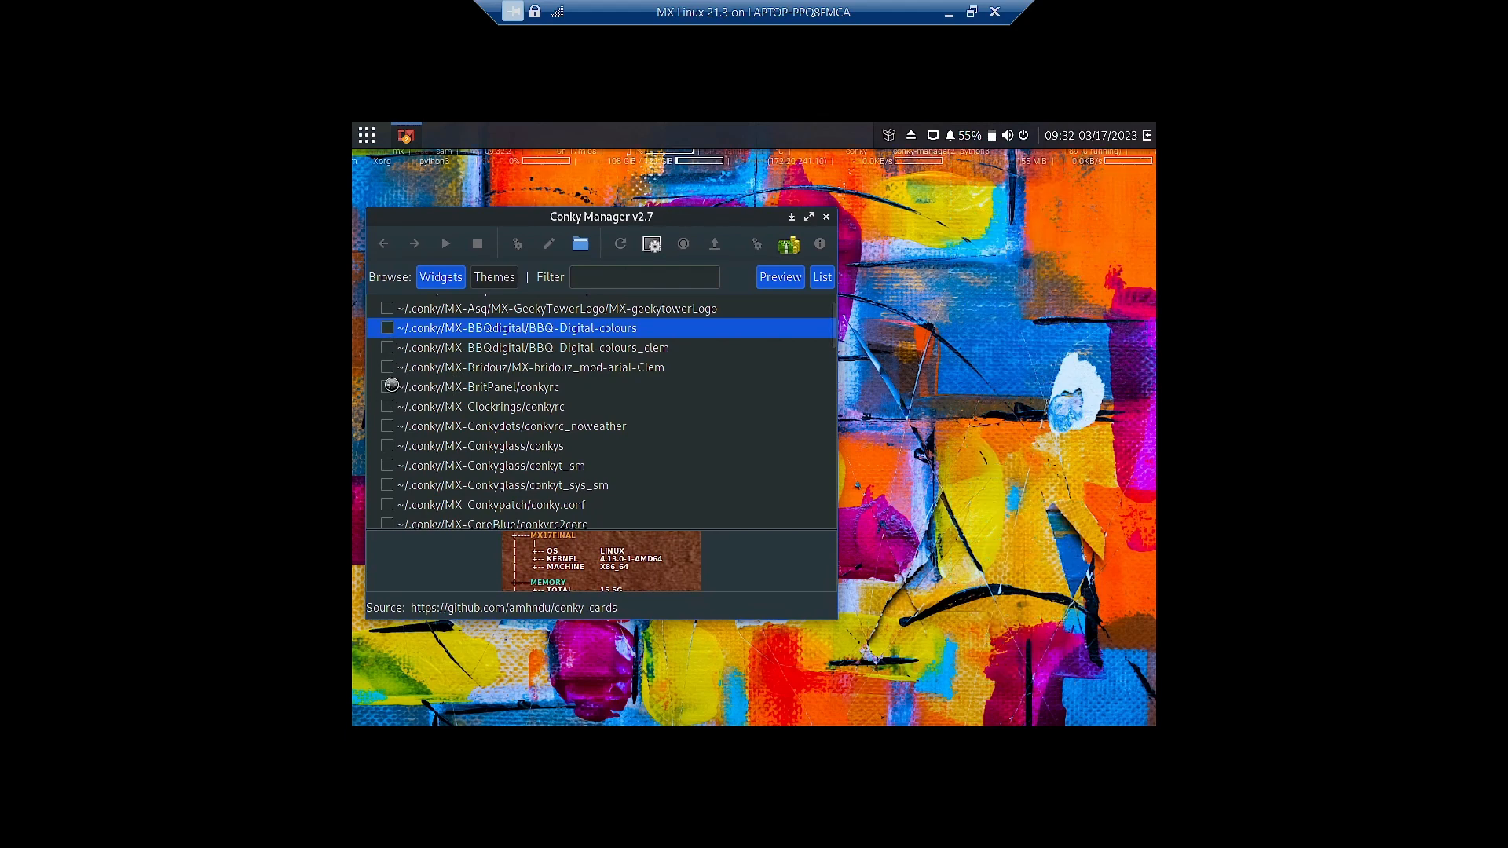
{"action": "left_click", "coordinate": [387, 387]}
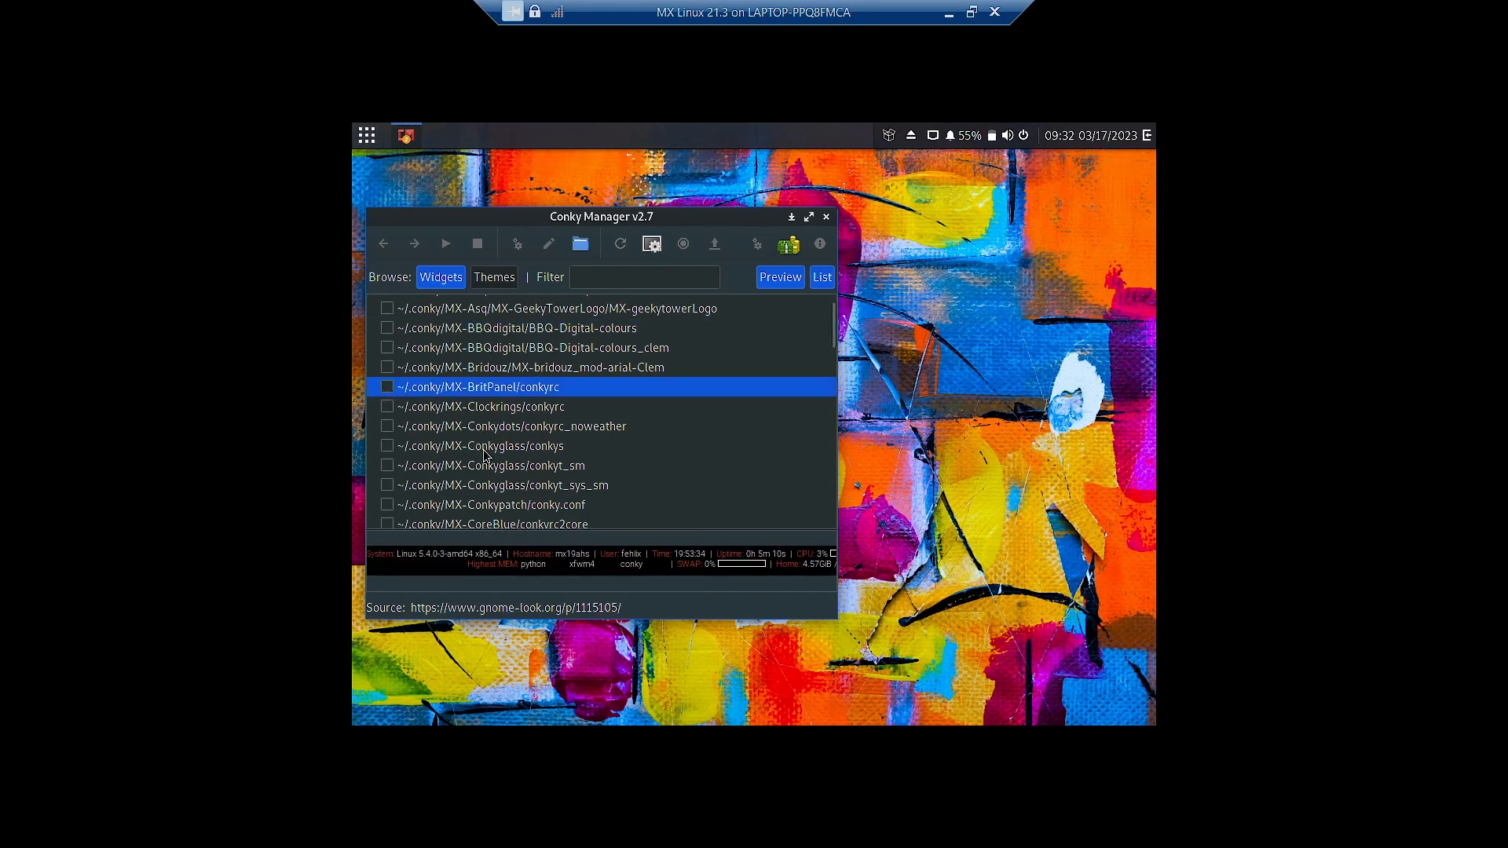
{"action": "scroll", "coordinate": [484, 457], "scroll_direction": "down", "scroll_amount": 3}
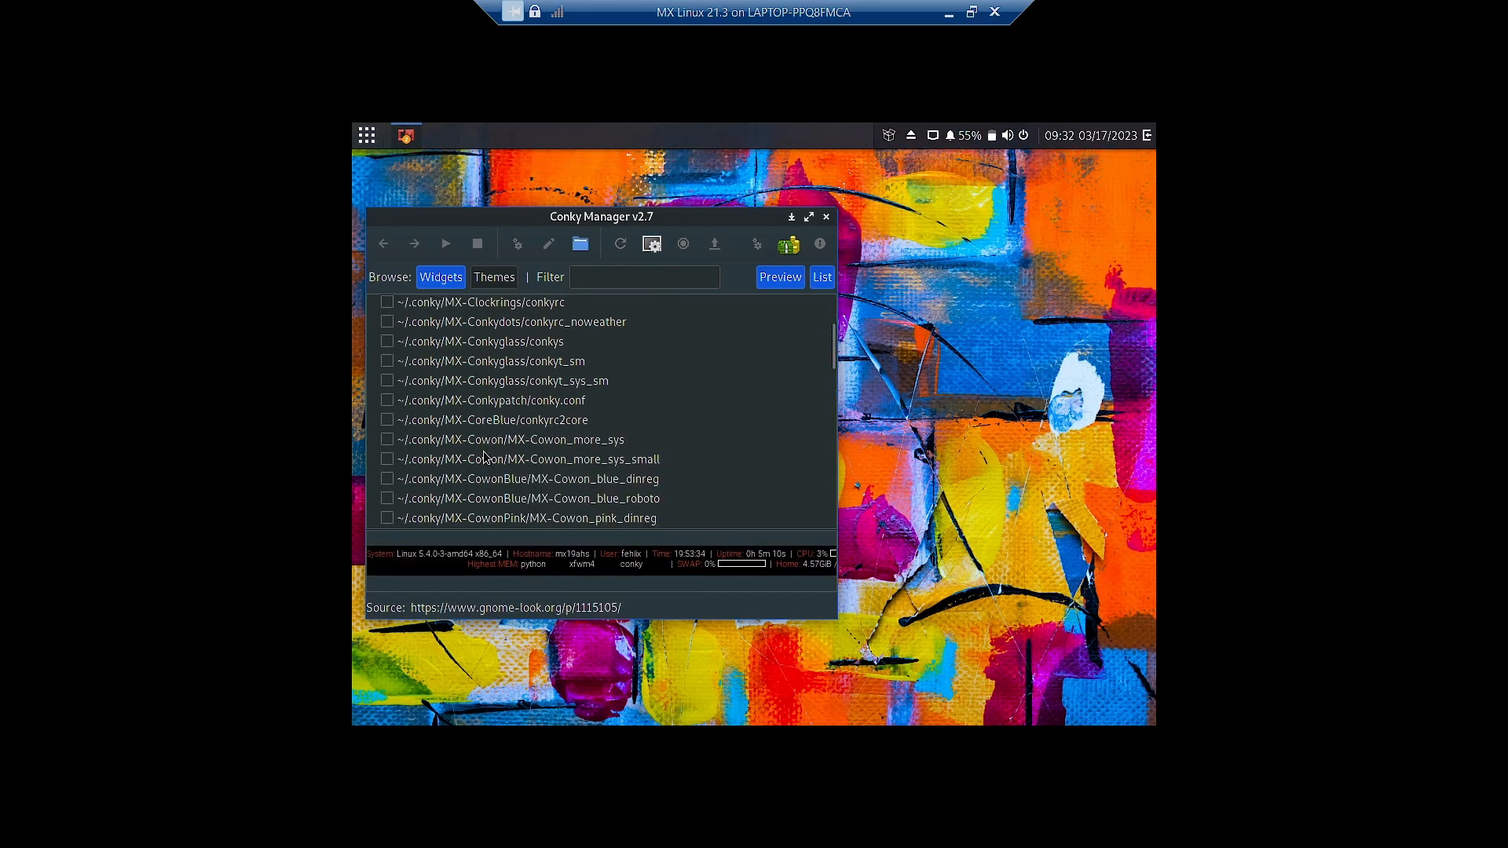
{"action": "left_click", "coordinate": [387, 420]}
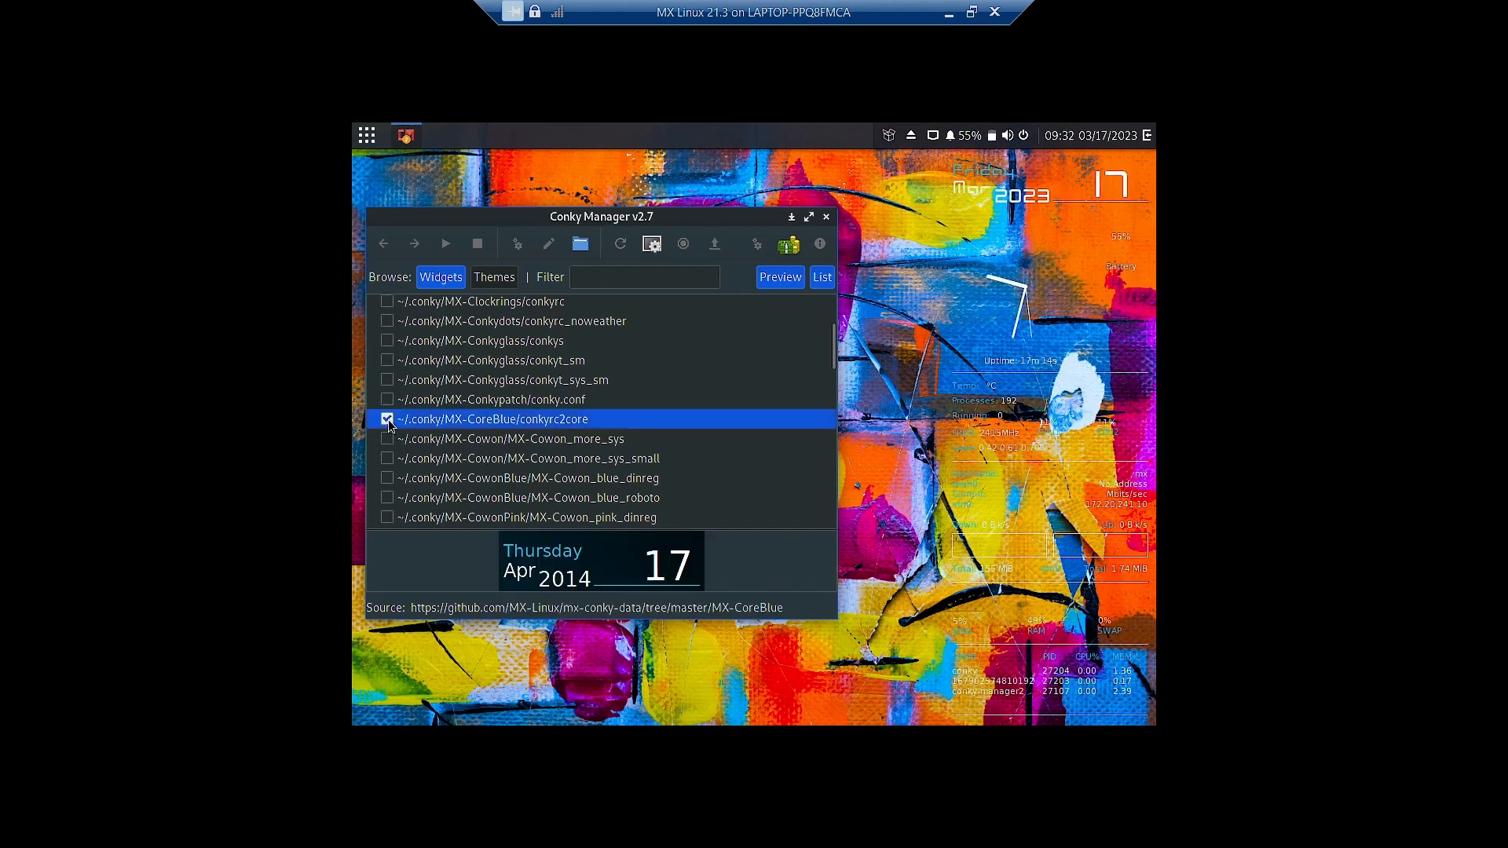
{"action": "scroll", "coordinate": [392, 487], "scroll_direction": "down", "scroll_amount": 2}
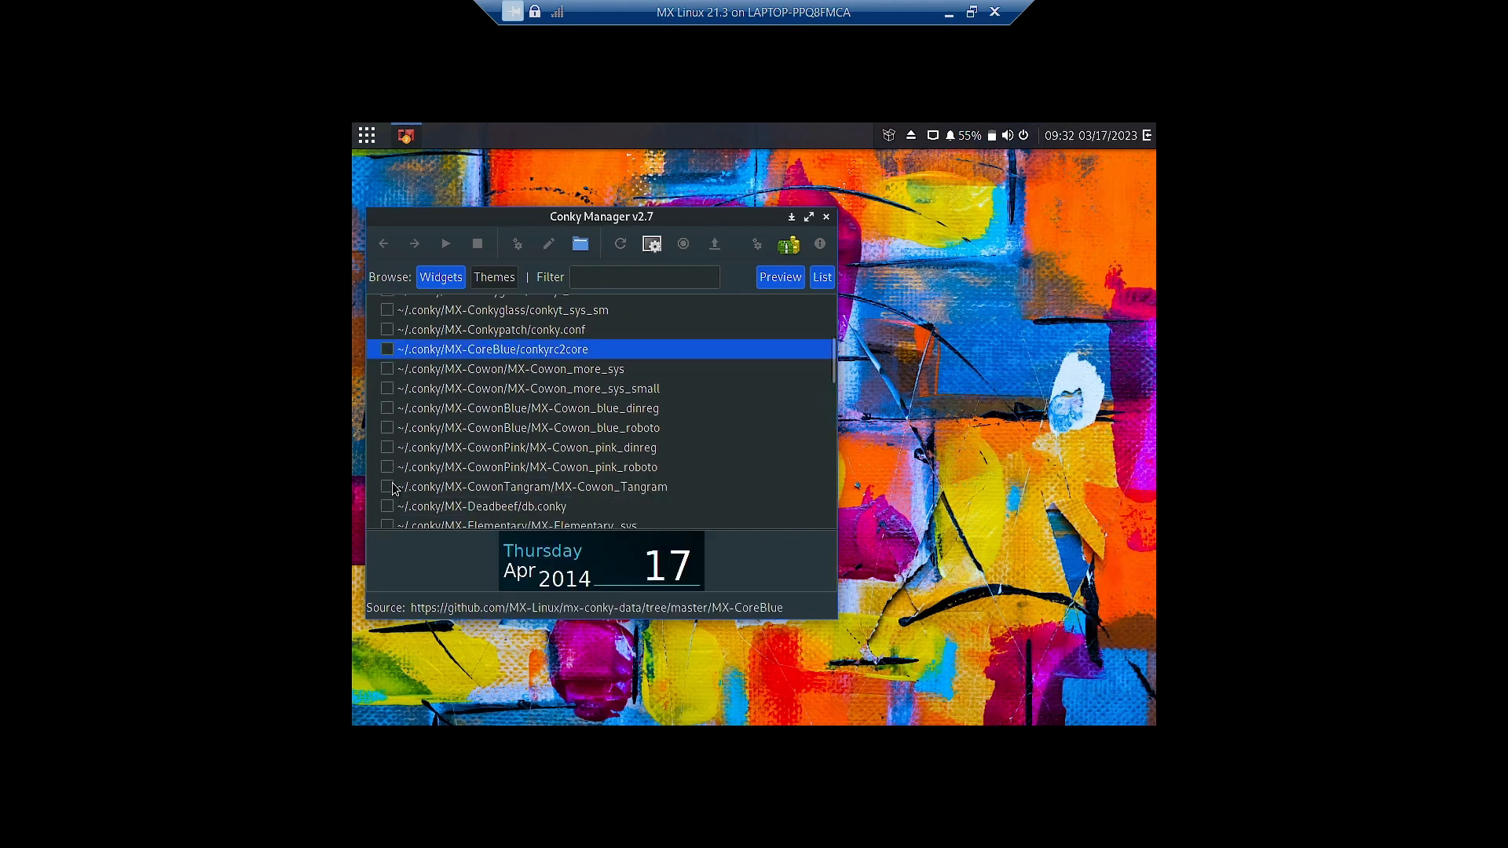
Try the MX-Cowon_blue_roboto and MX-Gotham_mx17 widgets on the desktop in turn, switching each off again
{"action": "left_click", "coordinate": [384, 428]}
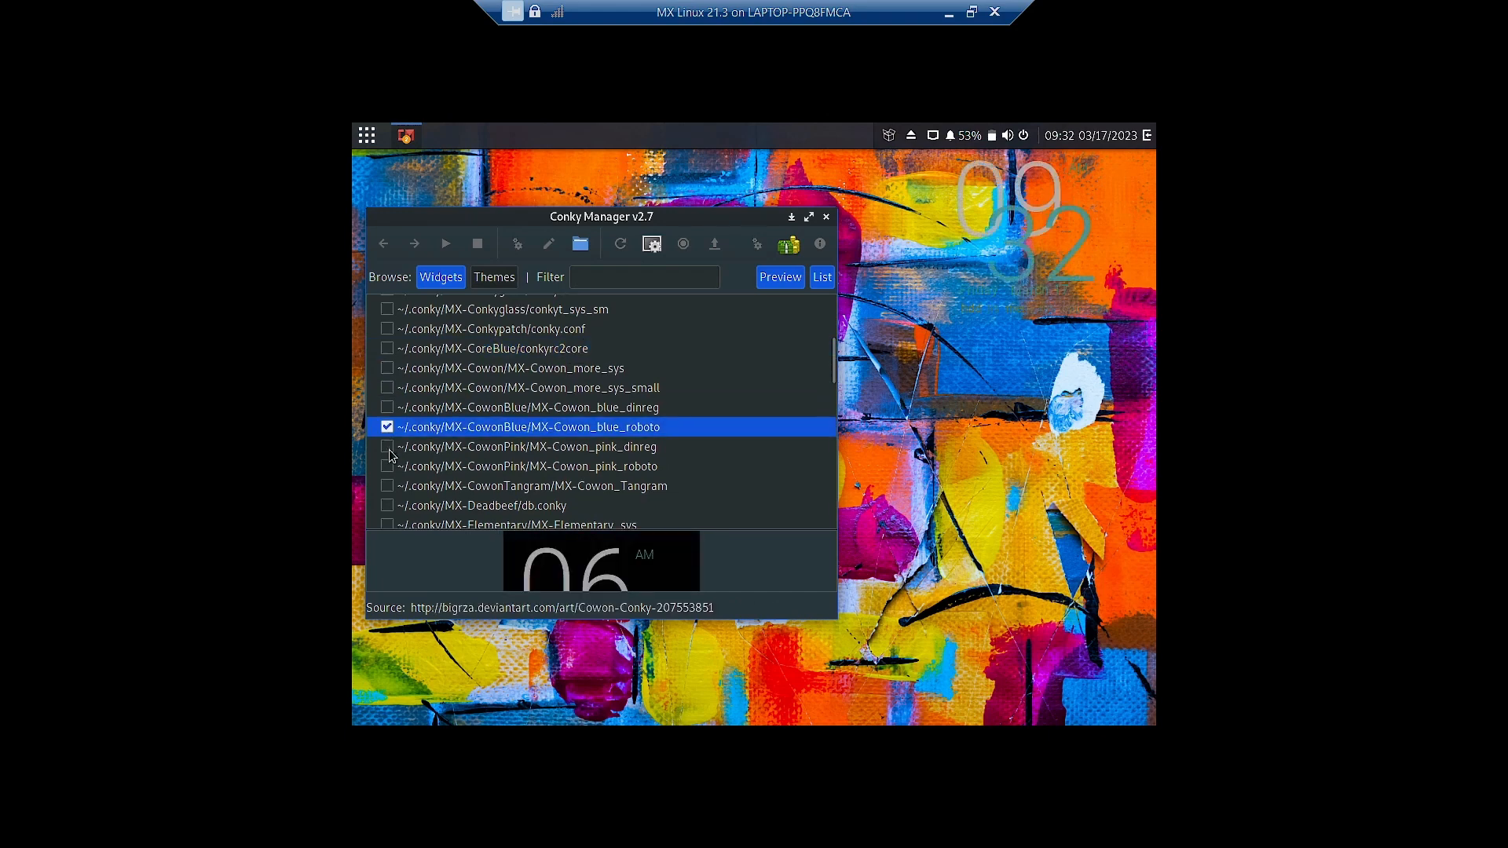
{"action": "scroll", "coordinate": [390, 459], "scroll_direction": "down", "scroll_amount": 3}
{"action": "scroll", "coordinate": [391, 459], "scroll_direction": "down", "scroll_amount": 2}
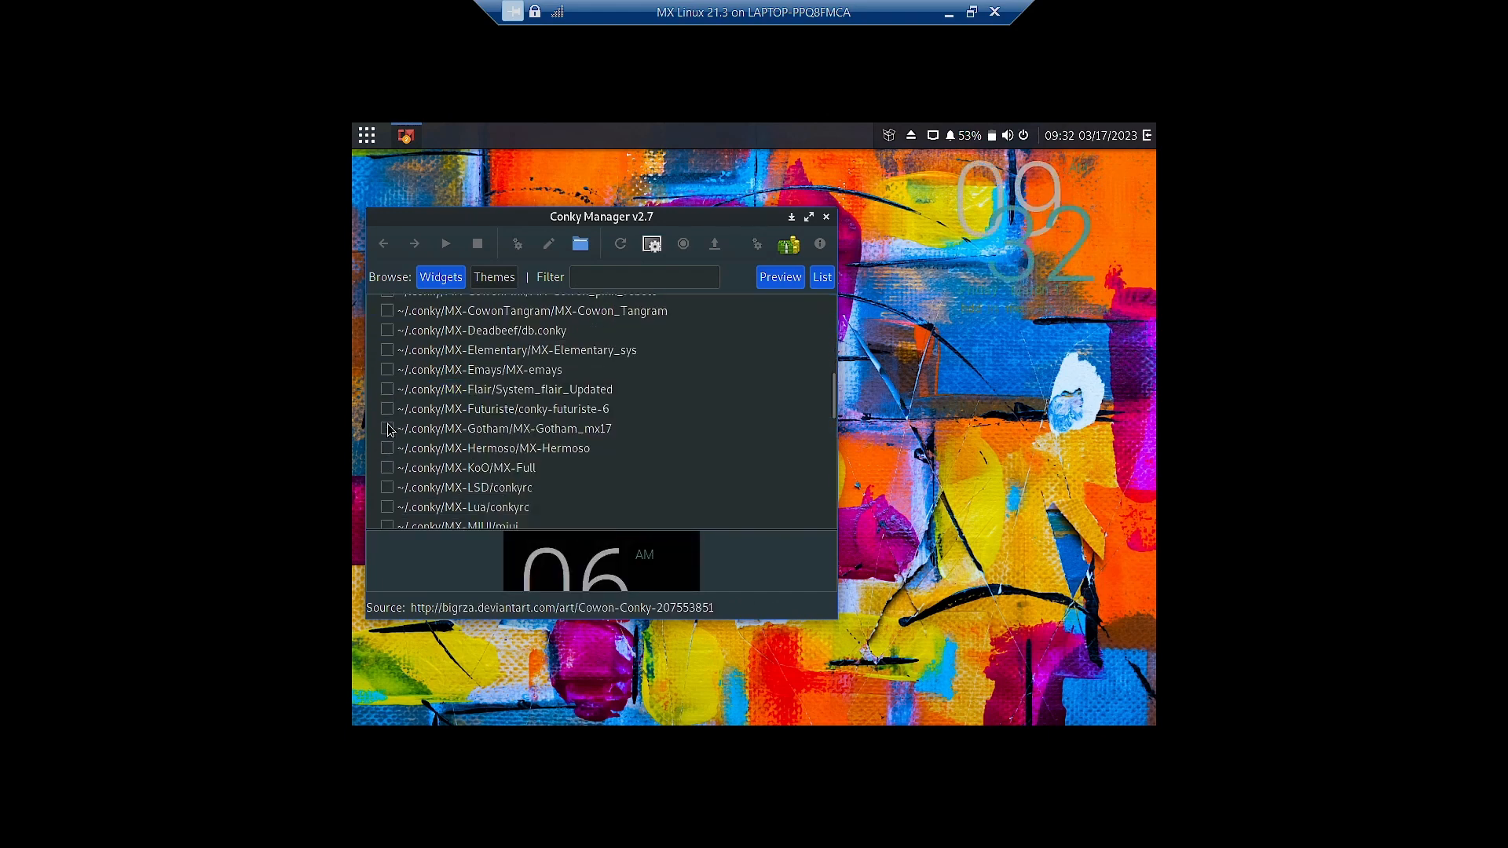
{"action": "scroll", "coordinate": [390, 426], "scroll_direction": "up", "scroll_amount": 3}
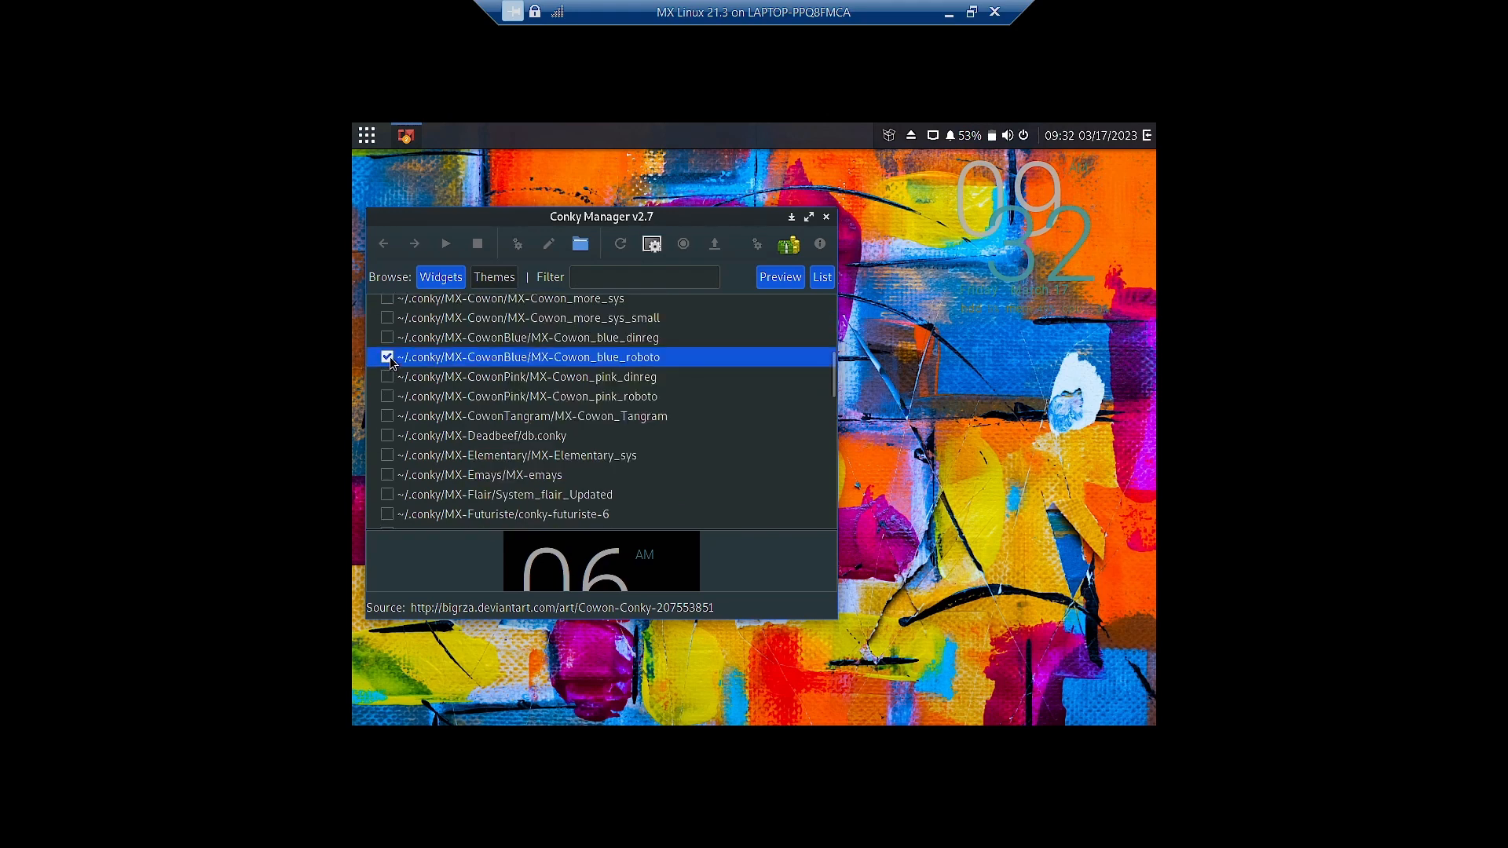
{"action": "scroll", "coordinate": [392, 369], "scroll_direction": "down", "scroll_amount": 2}
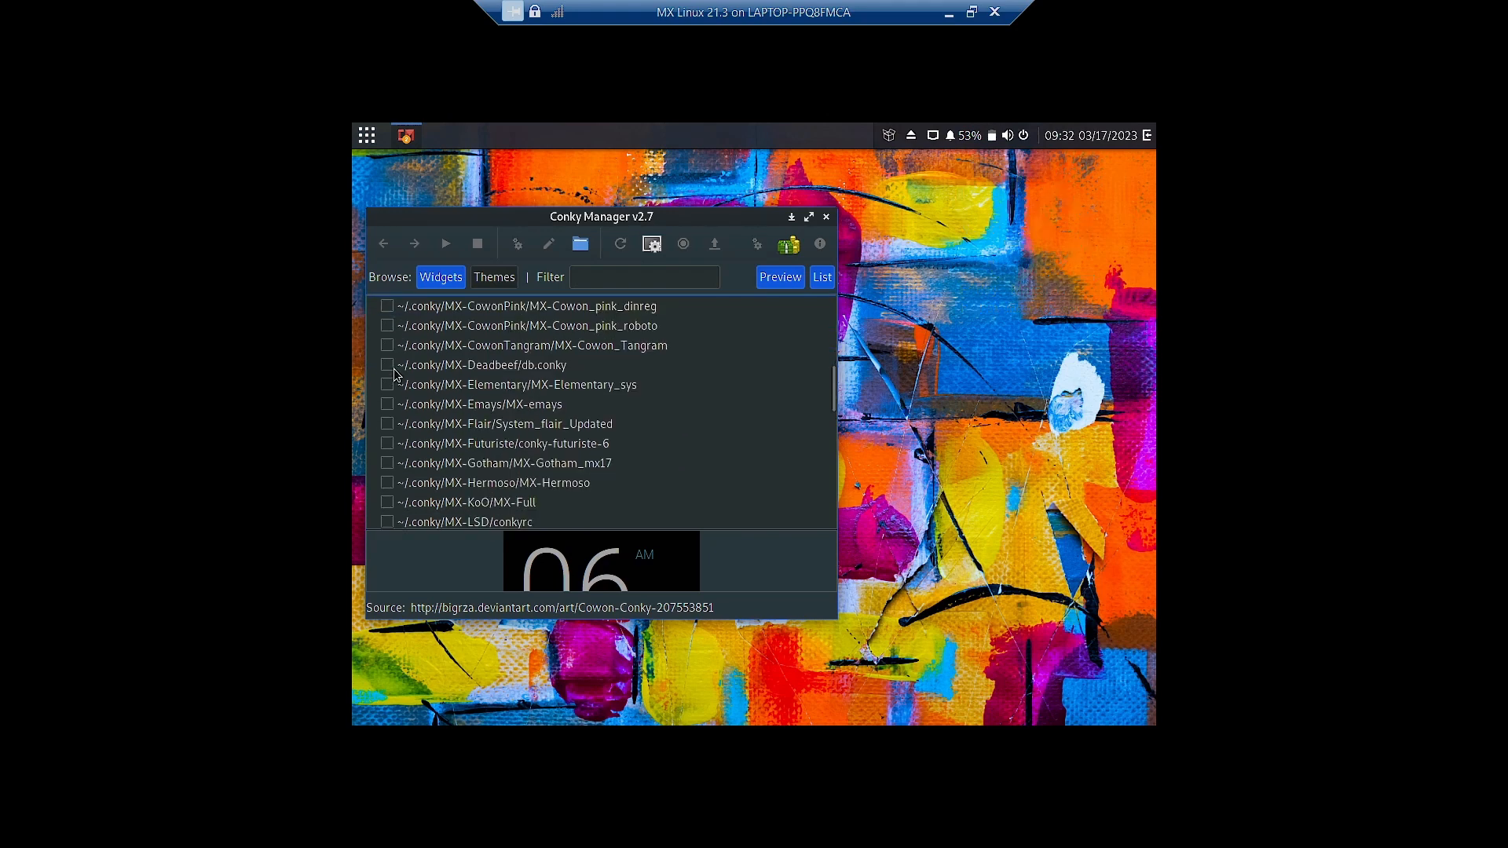
{"action": "left_click", "coordinate": [386, 464]}
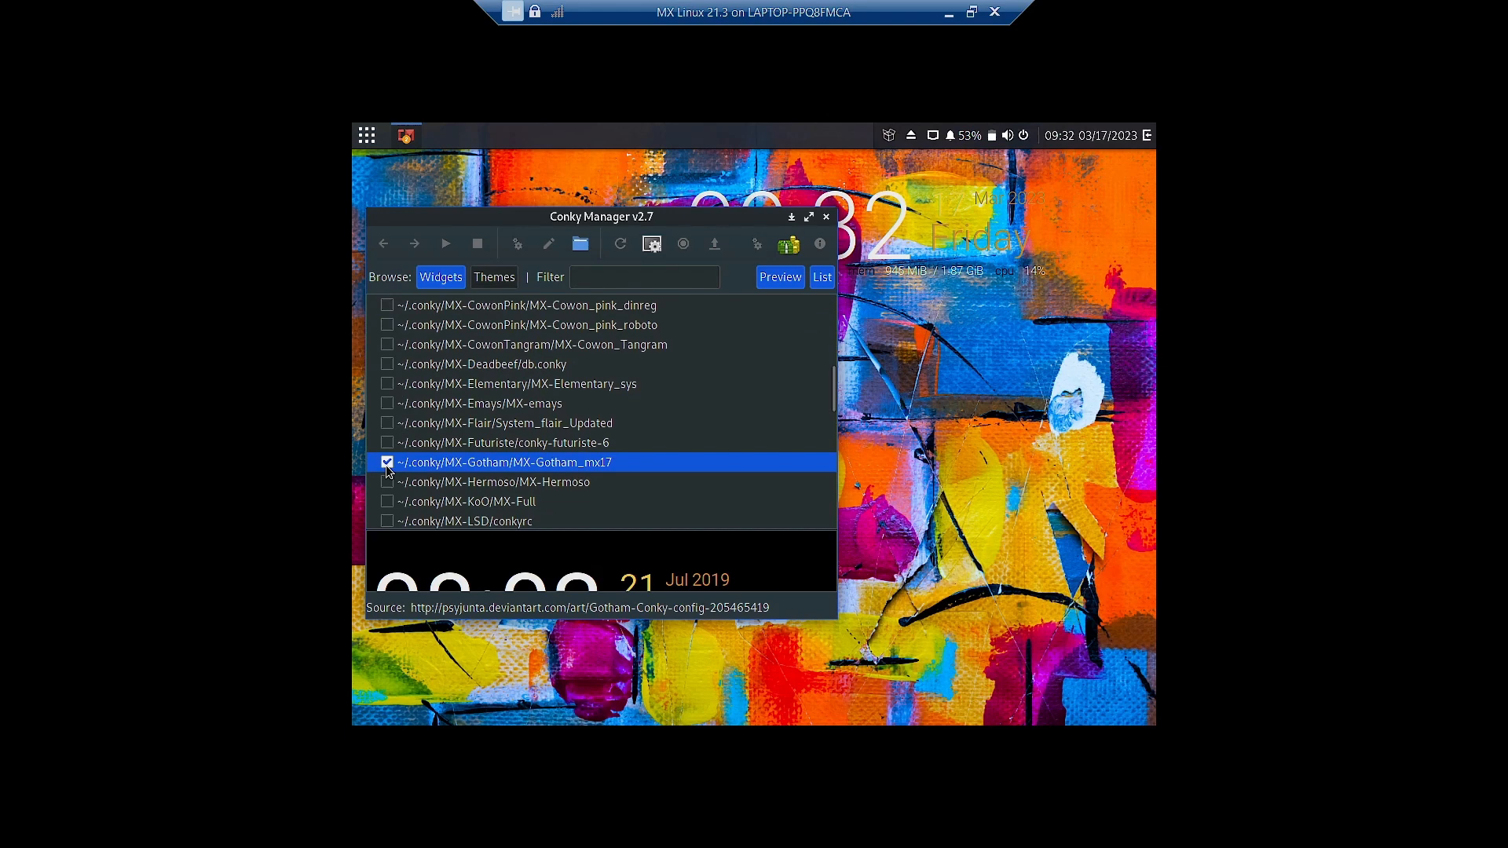
{"action": "scroll", "coordinate": [388, 455], "scroll_direction": "down", "scroll_amount": 3}
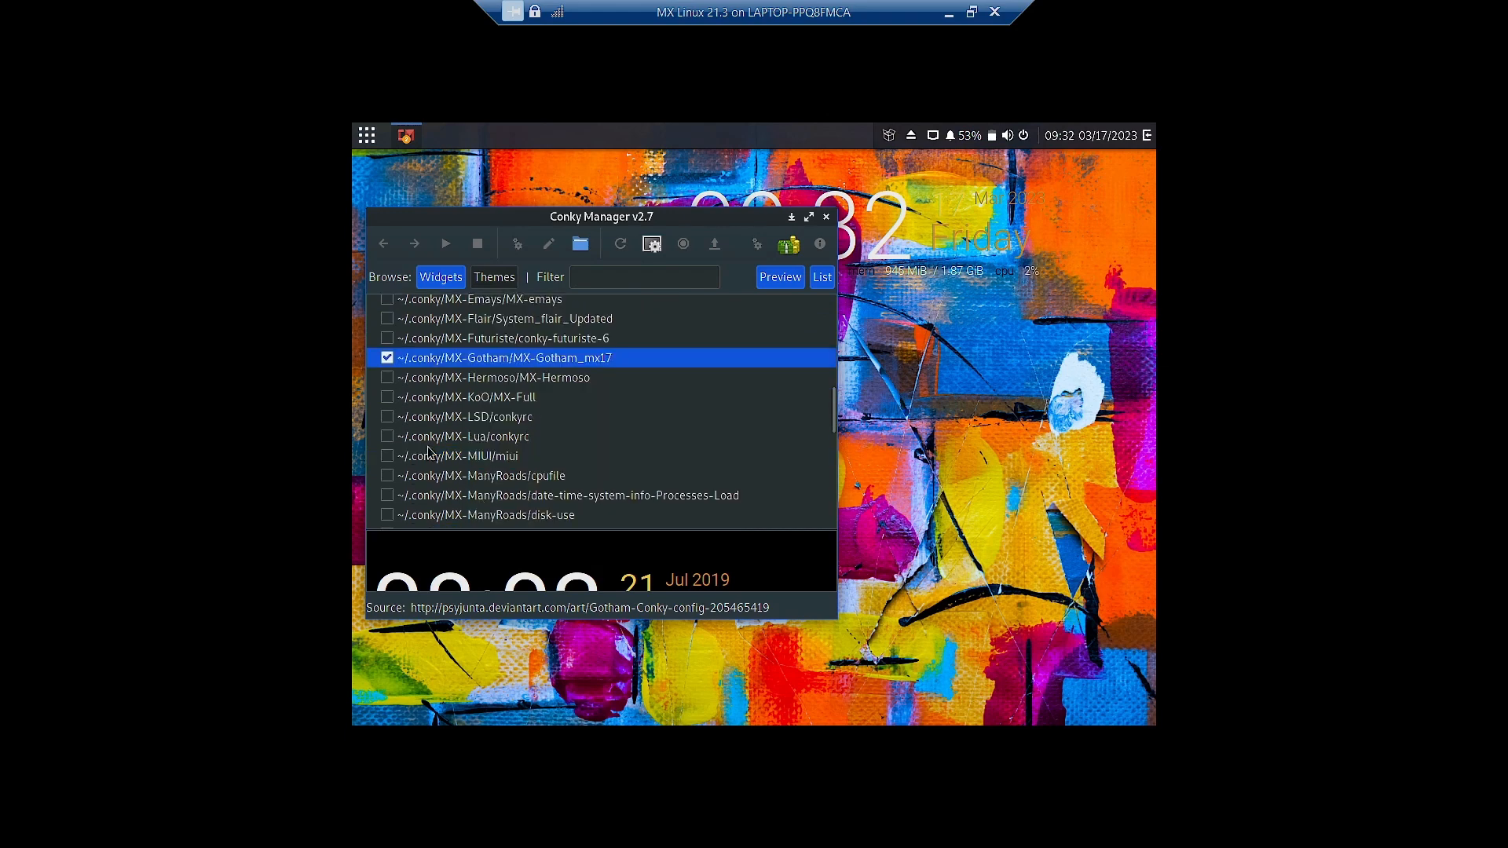
{"action": "left_click", "coordinate": [387, 357]}
{"action": "scroll", "coordinate": [408, 397], "scroll_direction": "down", "scroll_amount": 2}
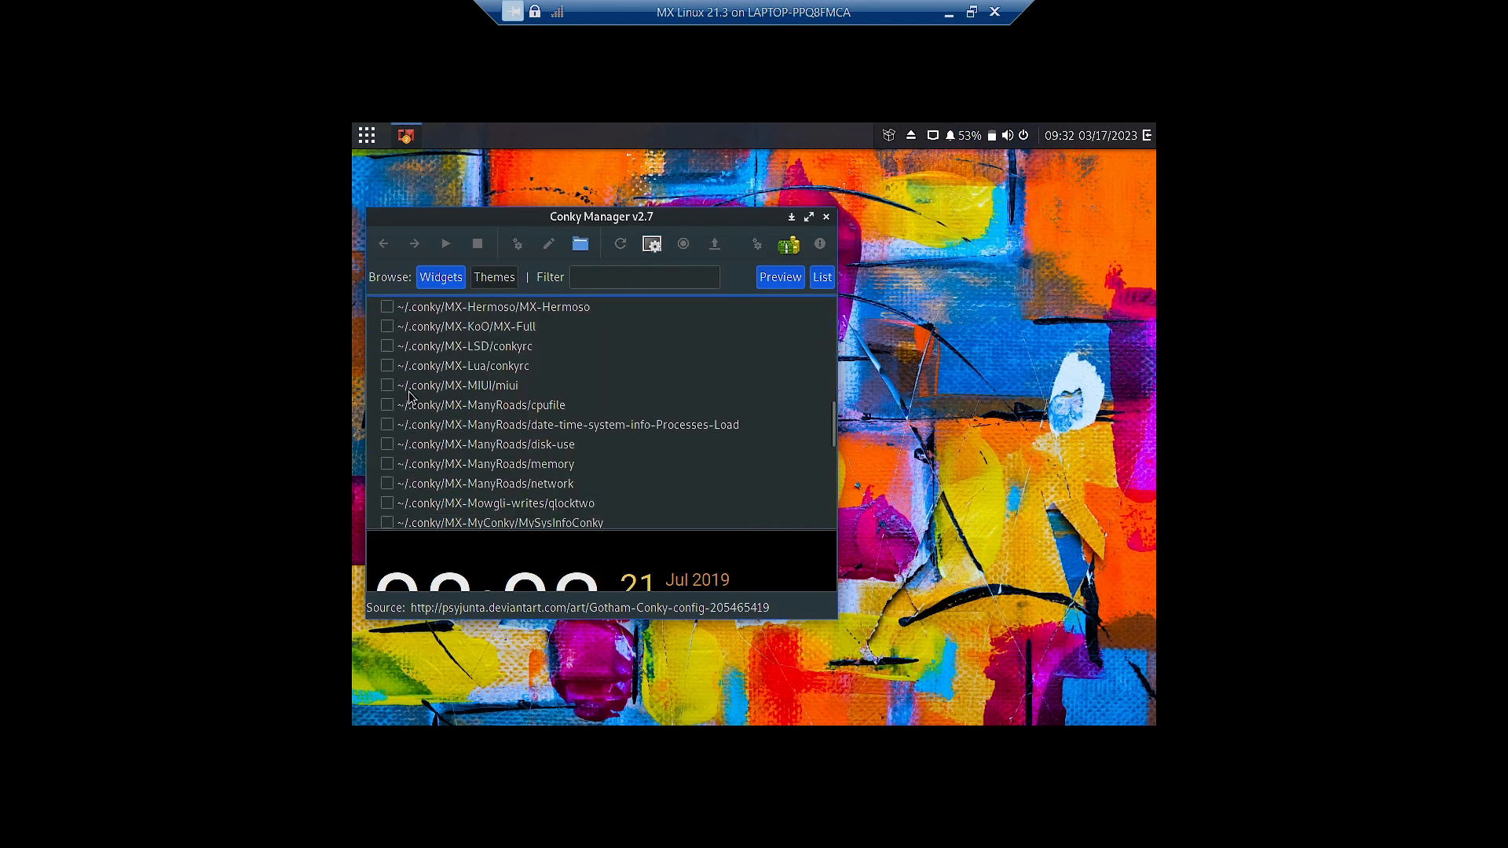
Try the MX-PaintSplash Multicolor and Multicolor_blue widgets in turn, and switch on Multicolor_green in their place
{"action": "scroll", "coordinate": [409, 396], "scroll_direction": "down", "scroll_amount": 3}
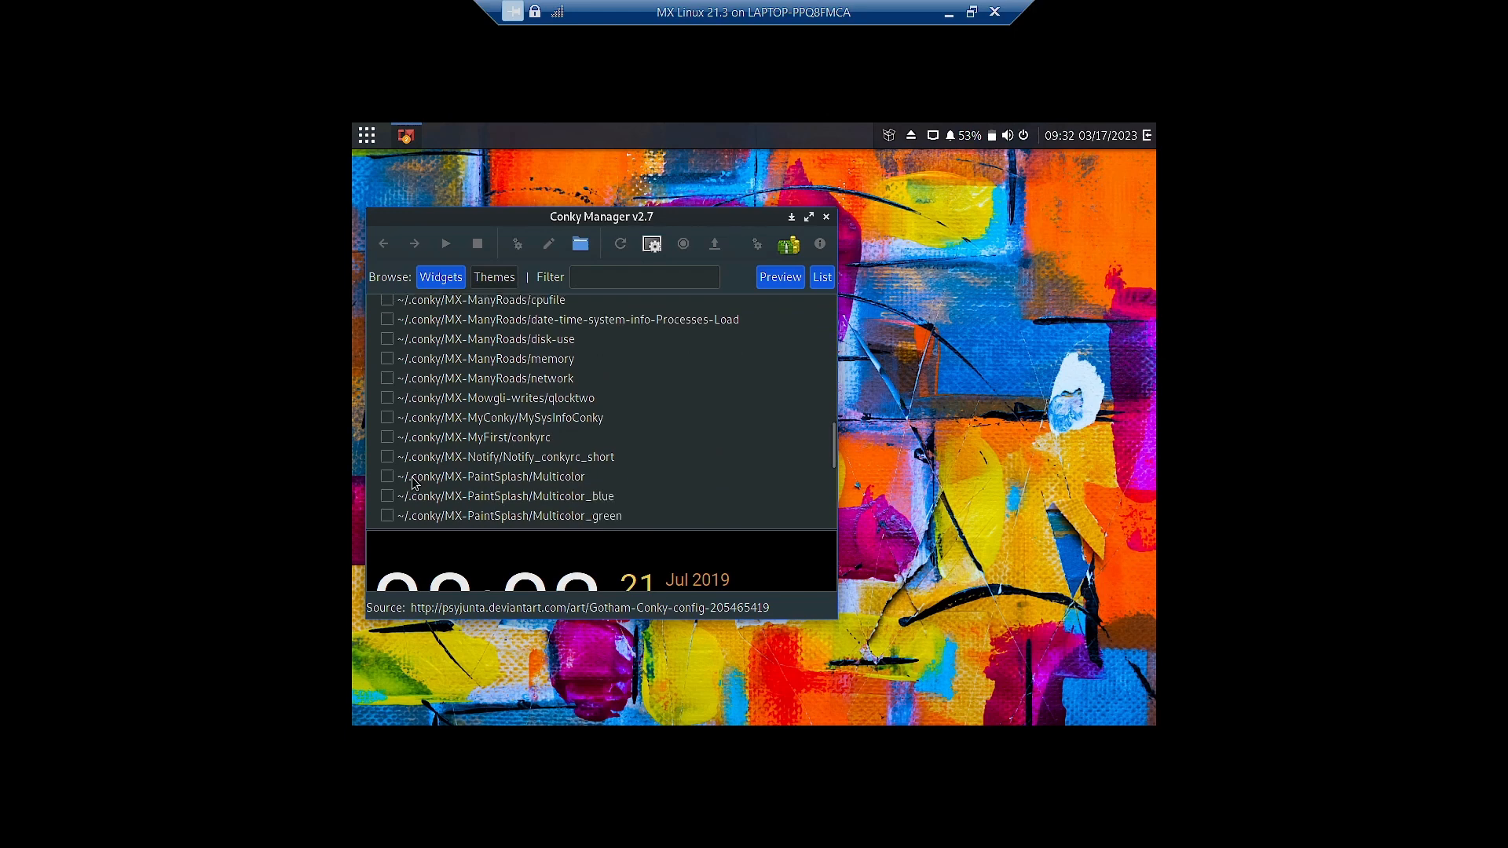
{"action": "left_click", "coordinate": [387, 478]}
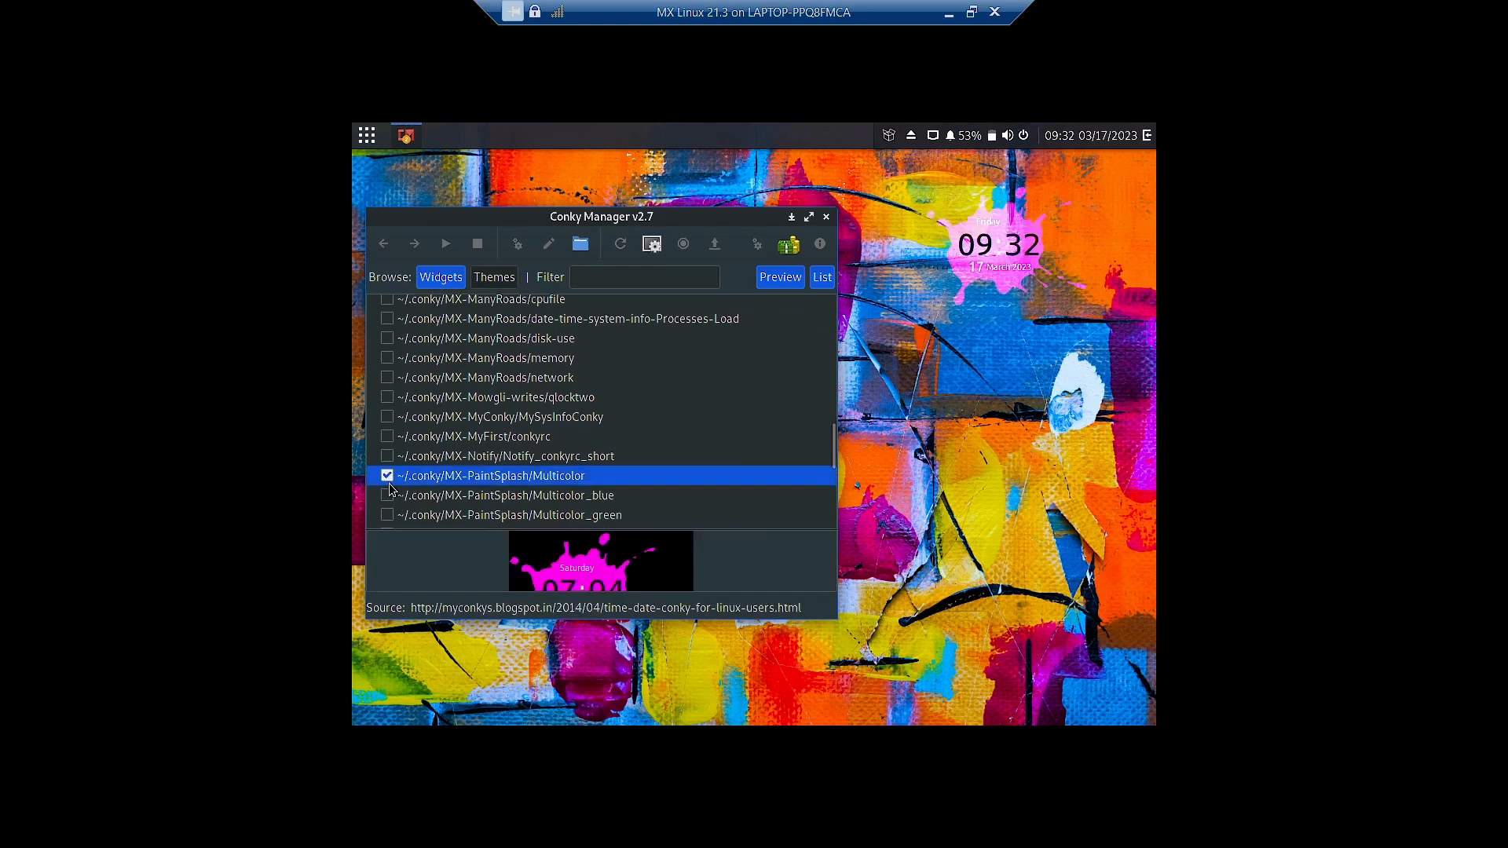
{"action": "left_click", "coordinate": [388, 486]}
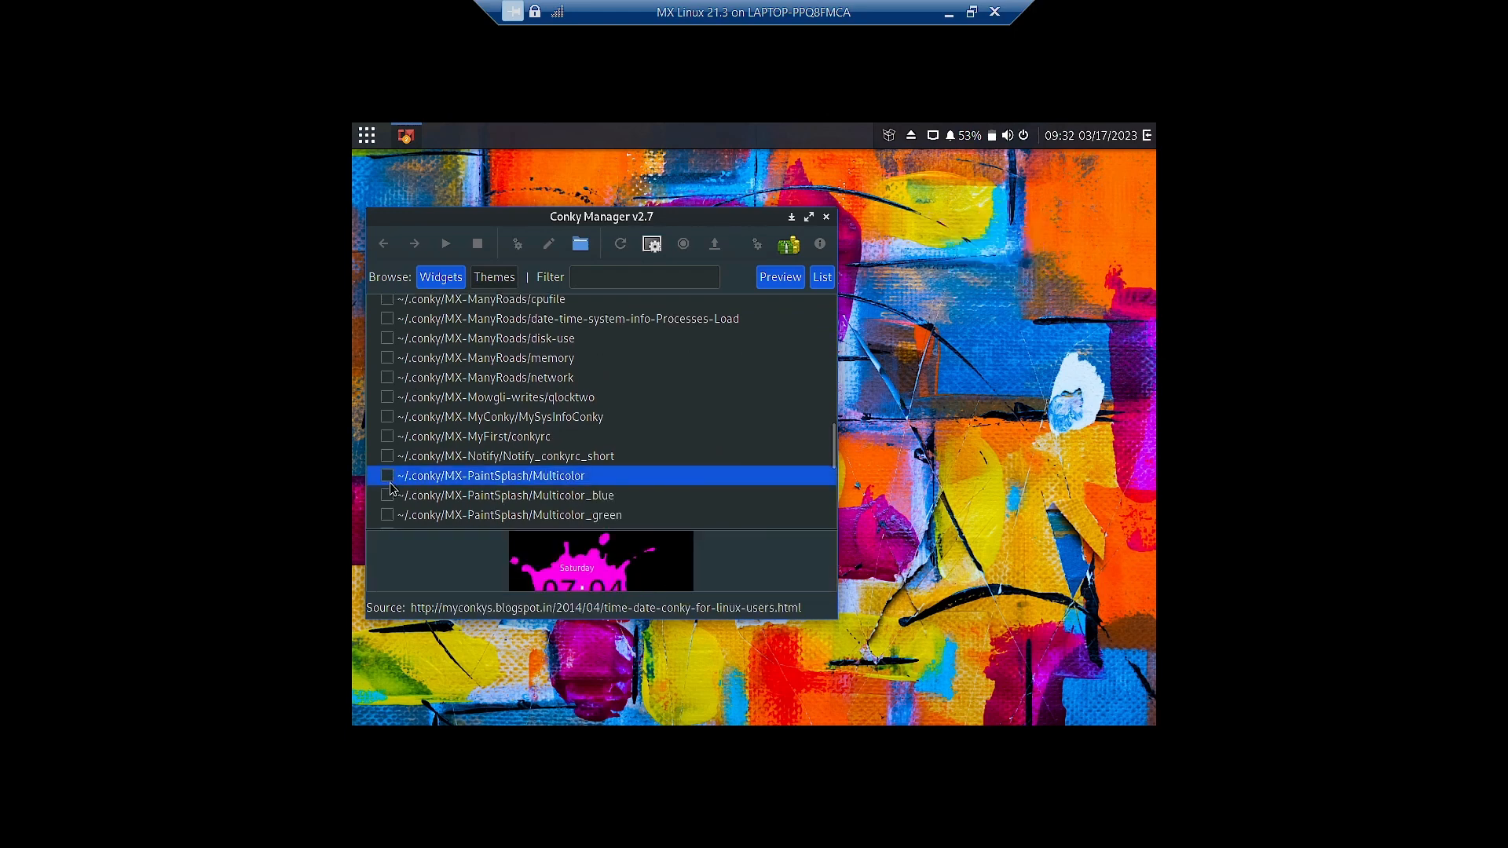
{"action": "left_click", "coordinate": [388, 496]}
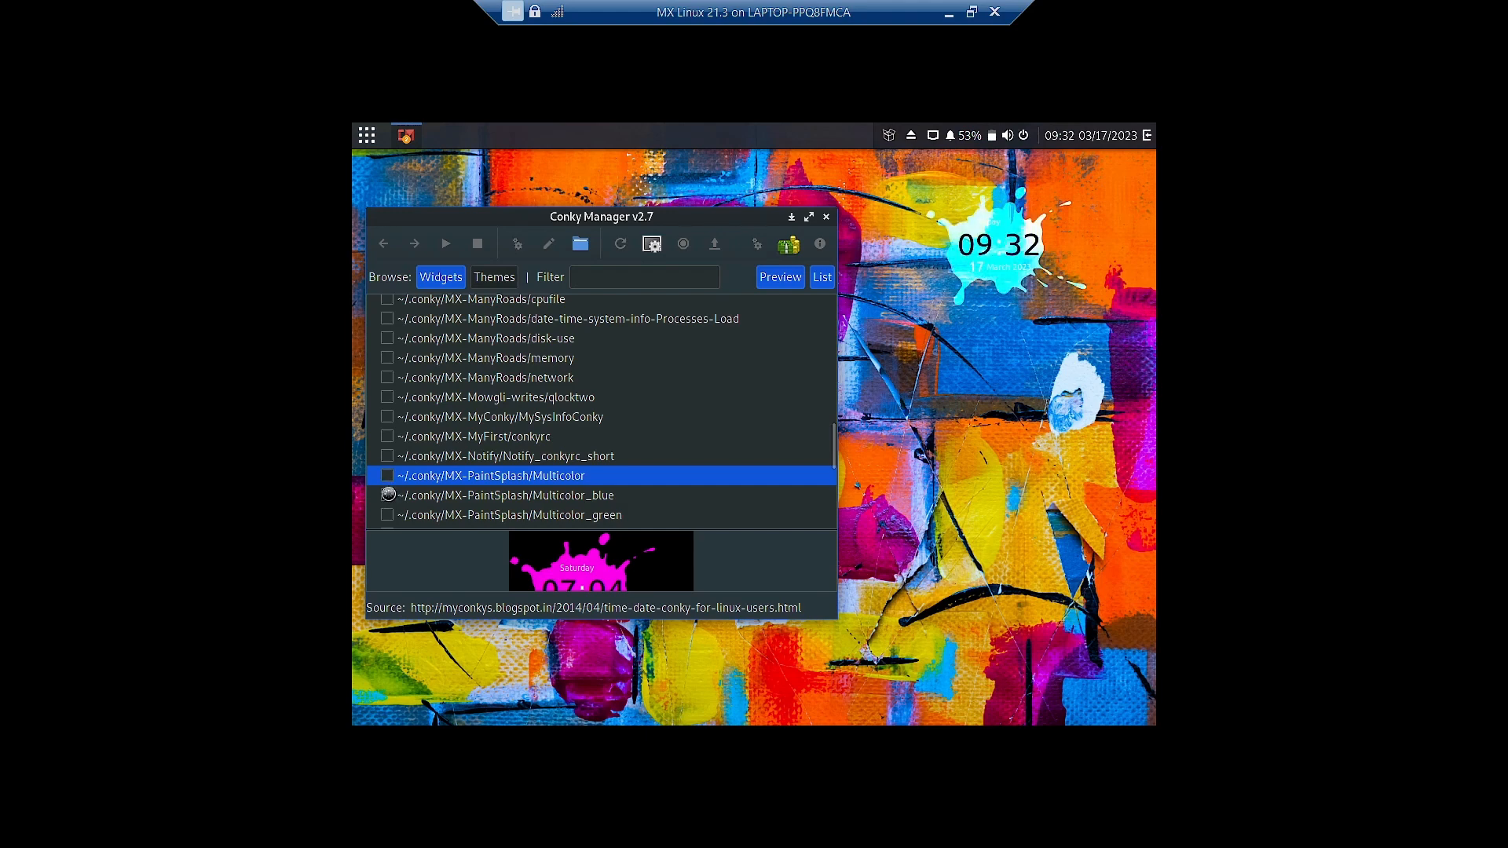
{"action": "left_click", "coordinate": [388, 495]}
{"action": "left_click", "coordinate": [388, 514]}
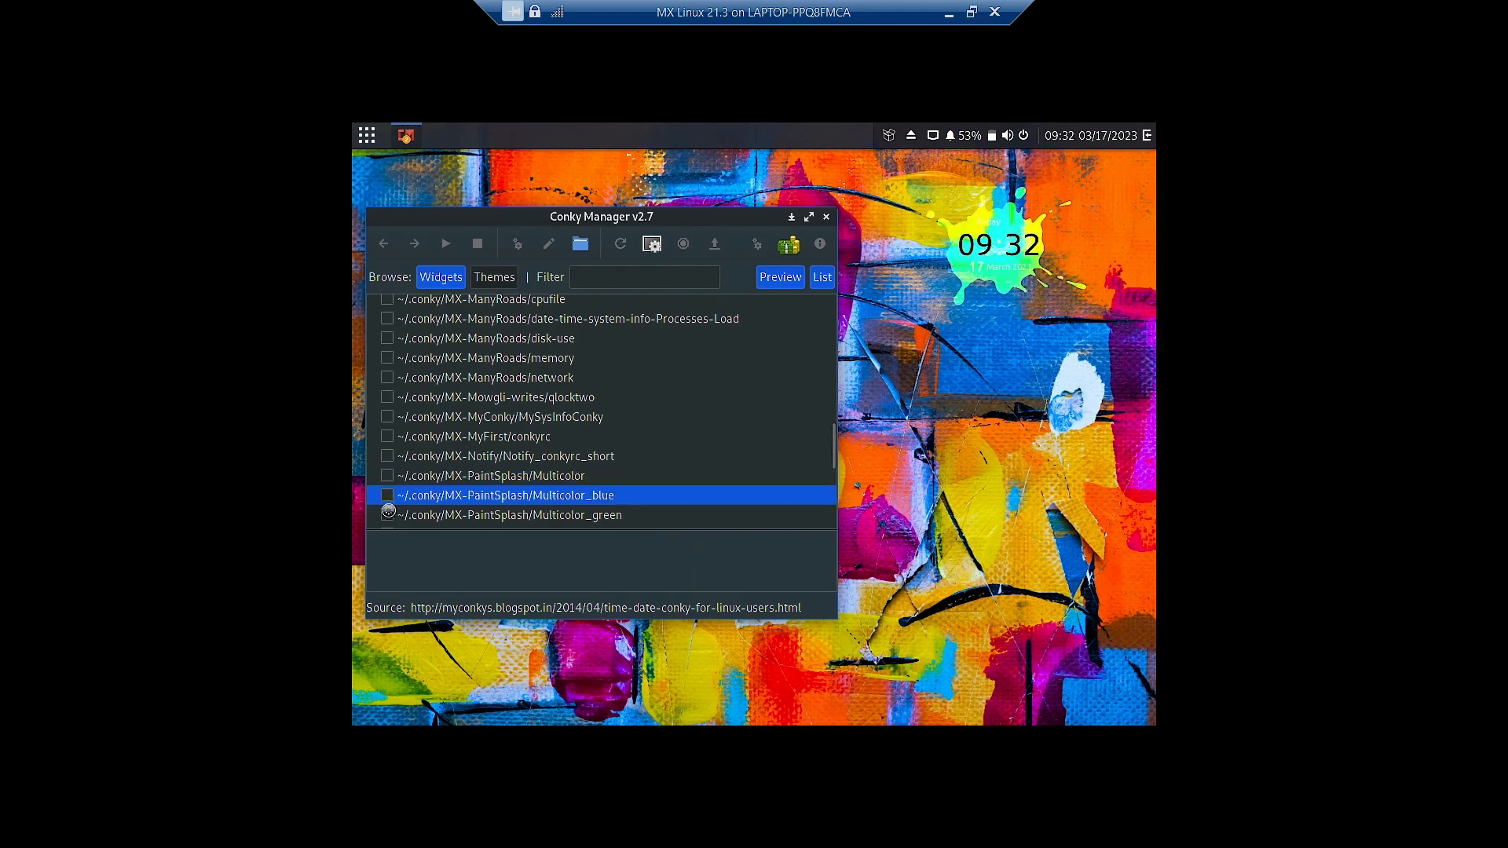
Try the MX-SideDiag widget on the desktop, and switch off both Multicolor_green and MX-SideDiag
{"action": "scroll", "coordinate": [491, 438], "scroll_direction": "down", "scroll_amount": 6}
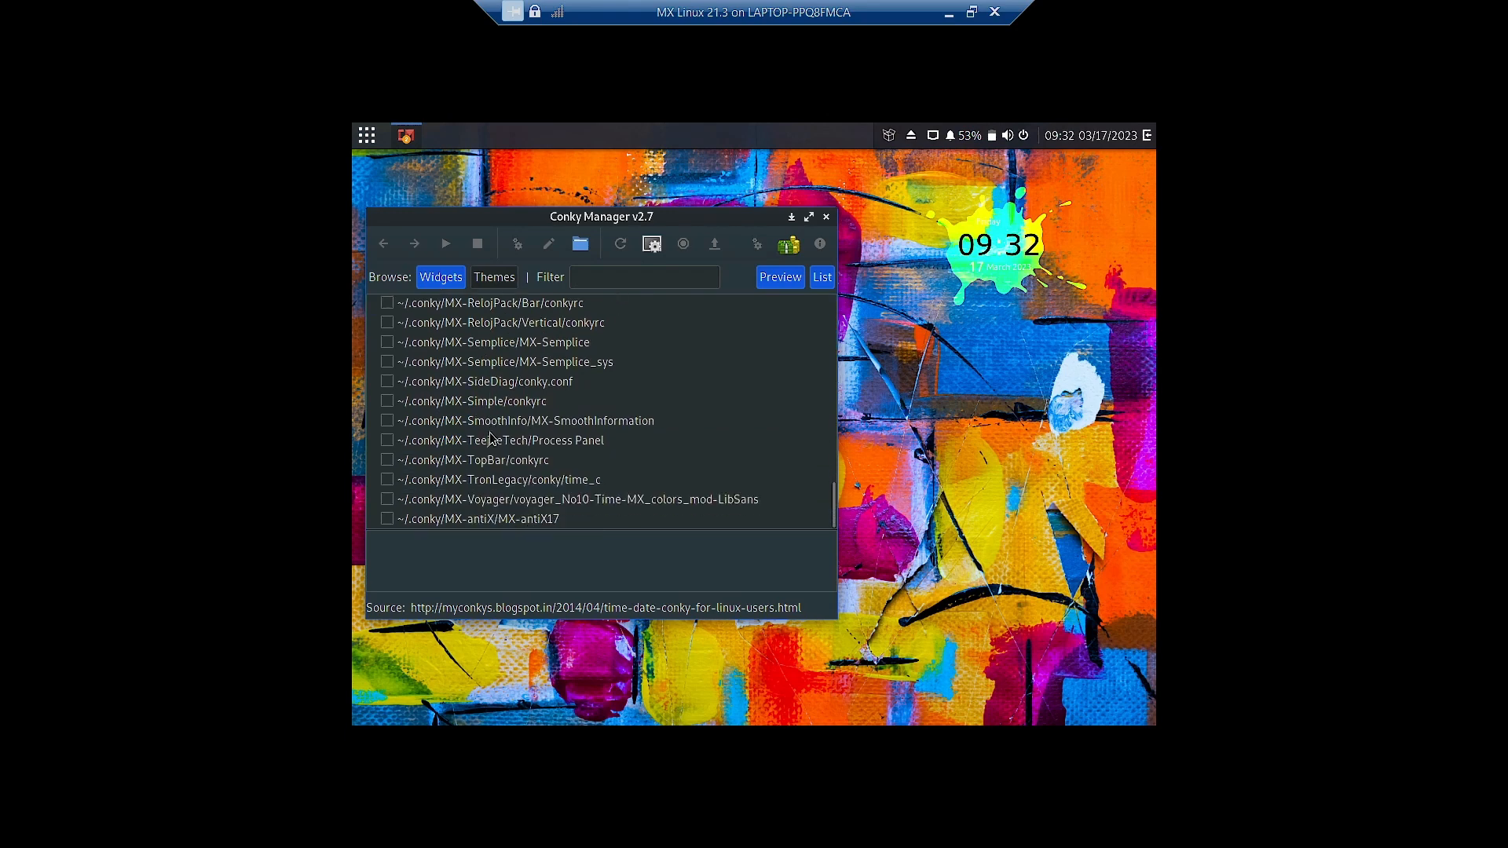
{"action": "left_click", "coordinate": [388, 382]}
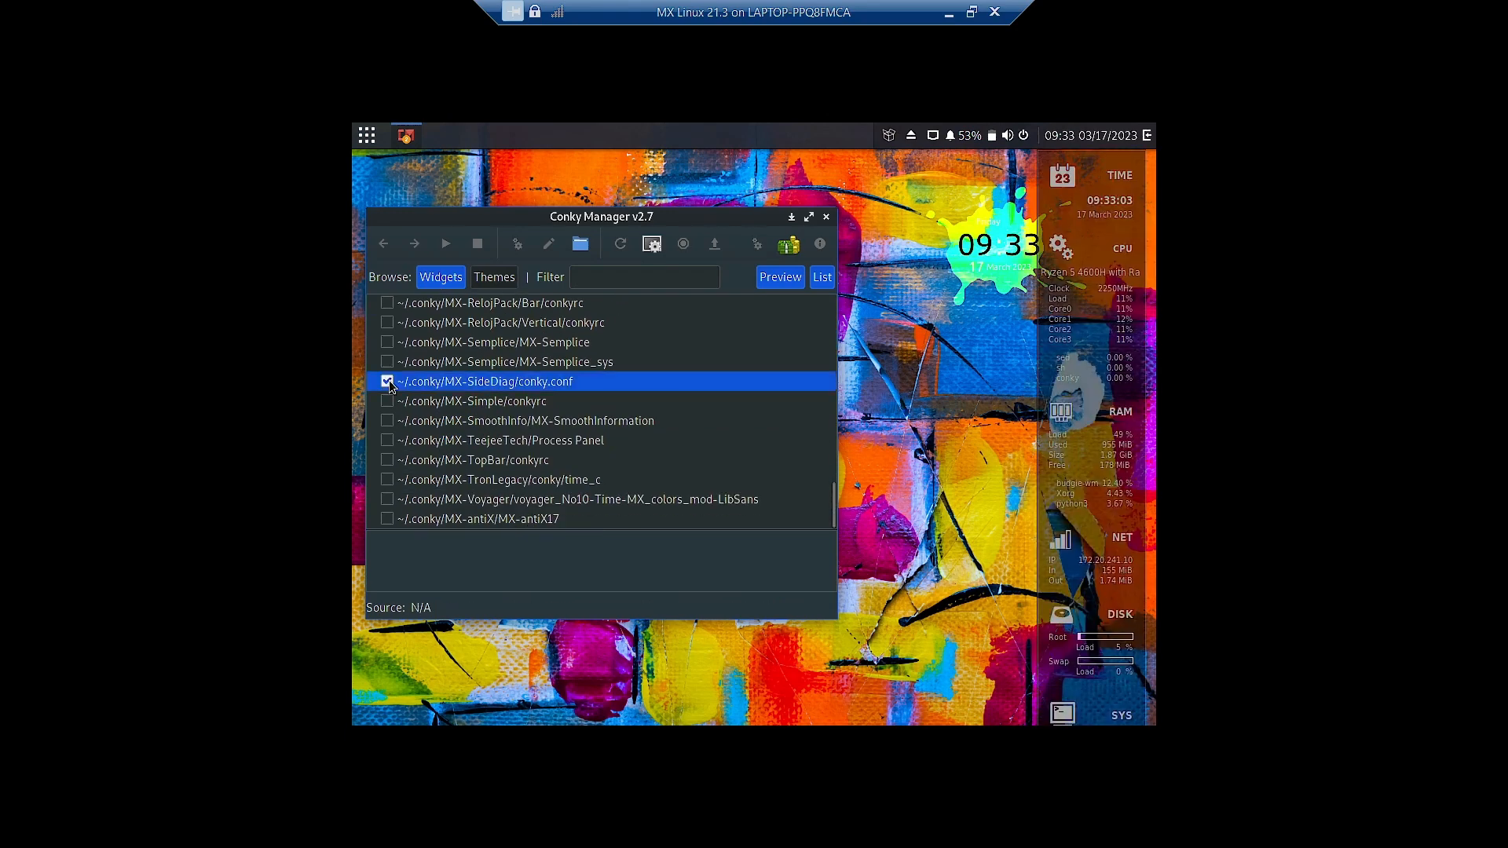
{"action": "scroll", "coordinate": [389, 384], "scroll_direction": "up", "scroll_amount": 3}
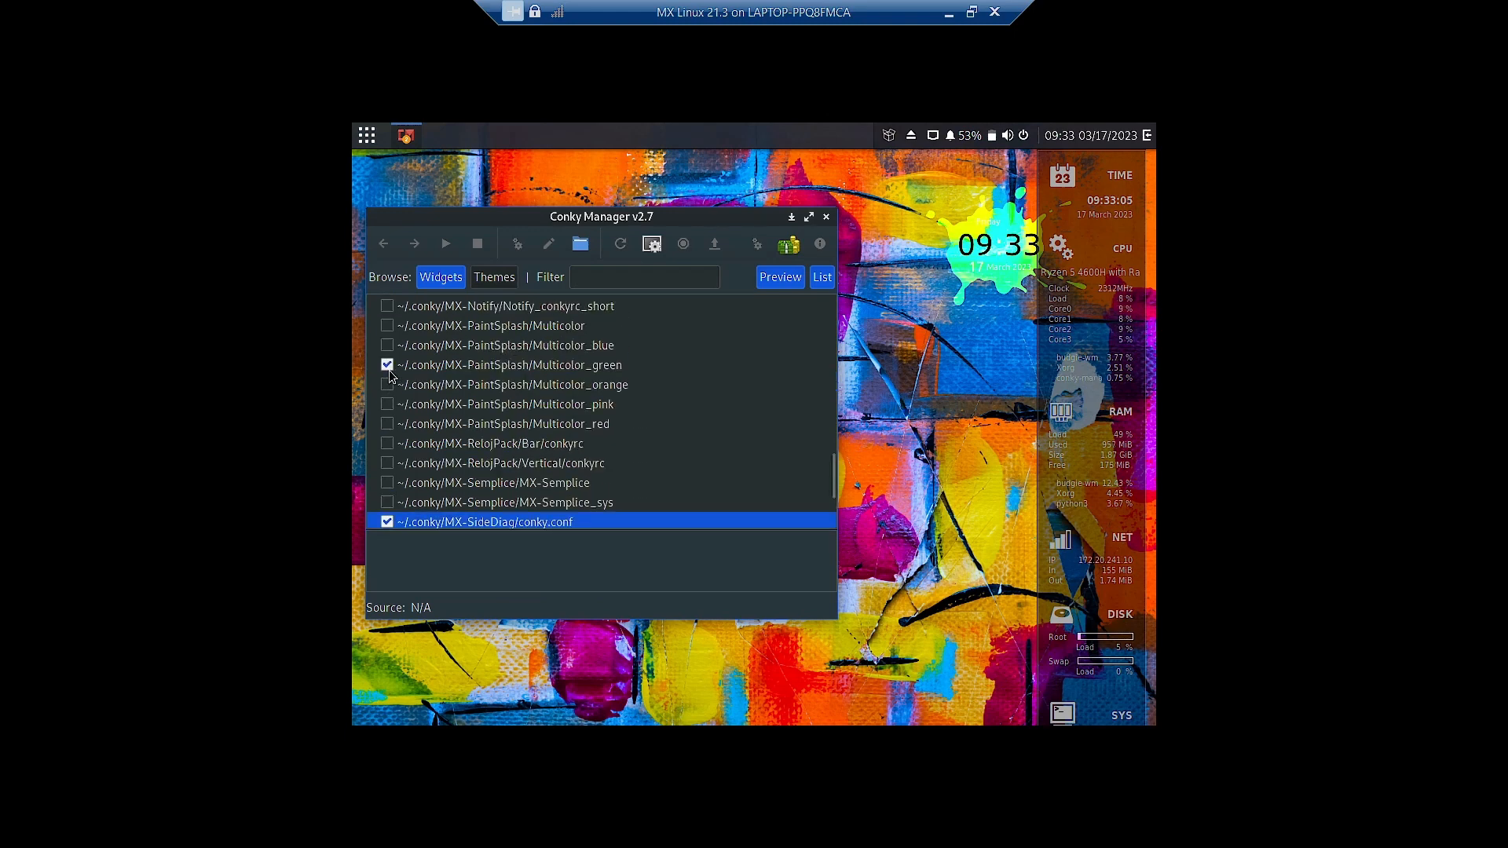
{"action": "left_click", "coordinate": [389, 375]}
{"action": "scroll", "coordinate": [405, 404], "scroll_direction": "down", "scroll_amount": 3}
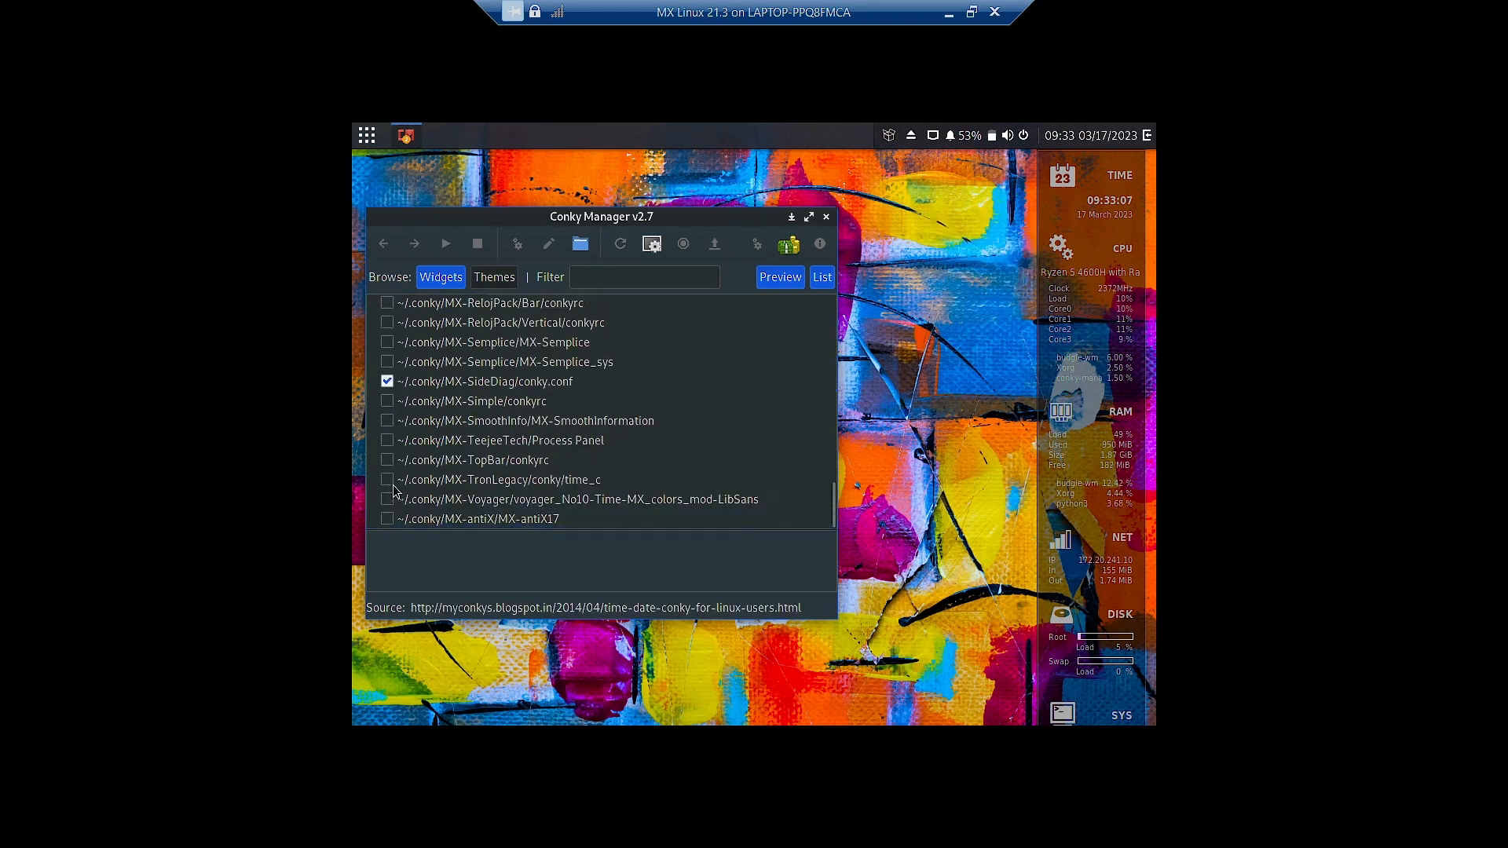
{"action": "left_click", "coordinate": [387, 382]}
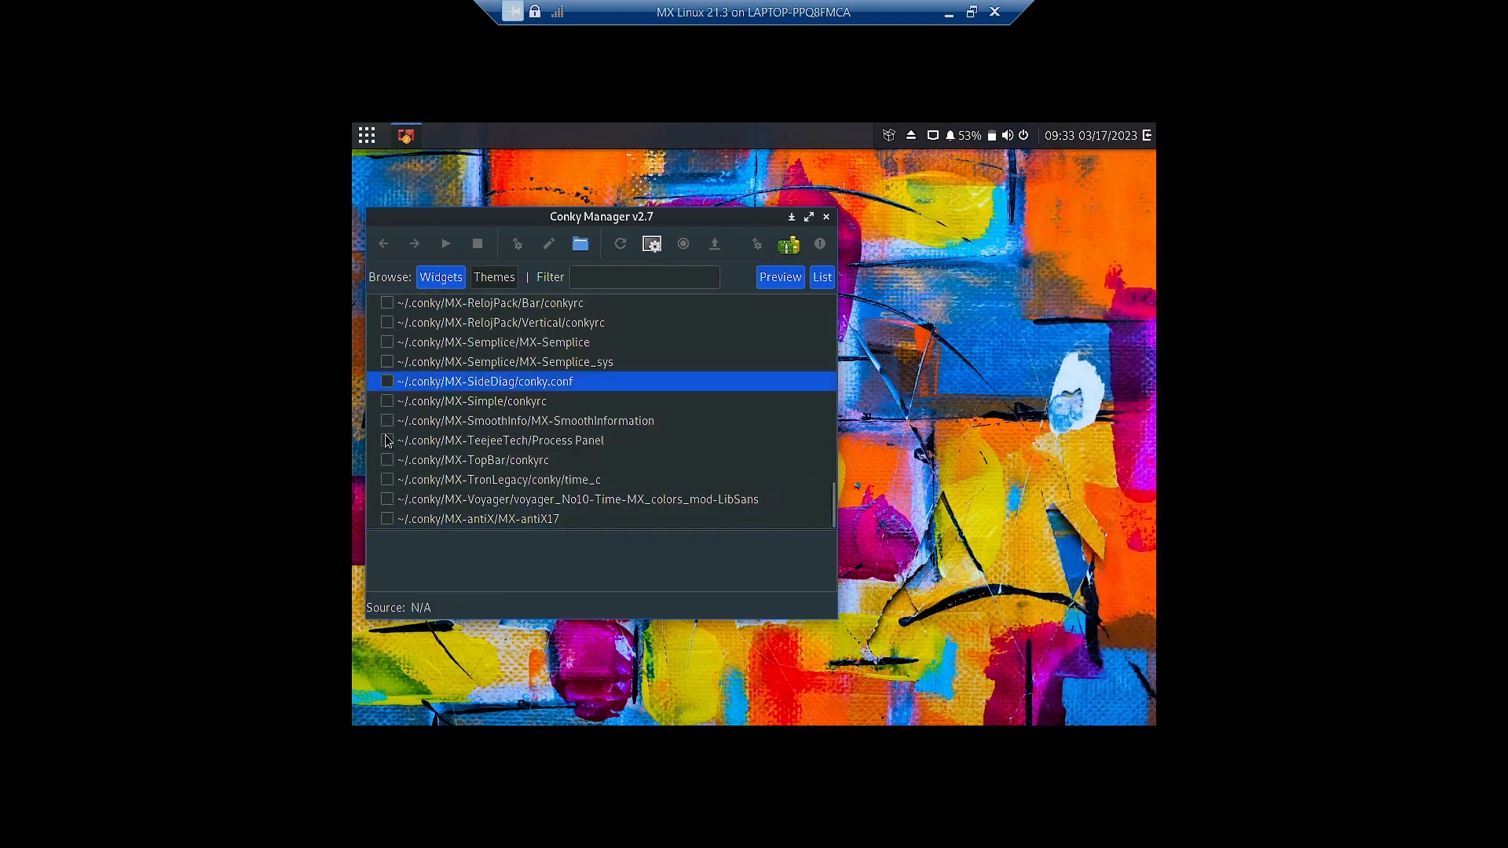
Try the MX-Voyager time widget and the MX-antiX17 widget in turn, moving the manager window aside and switching each widget off
{"action": "left_click", "coordinate": [387, 499]}
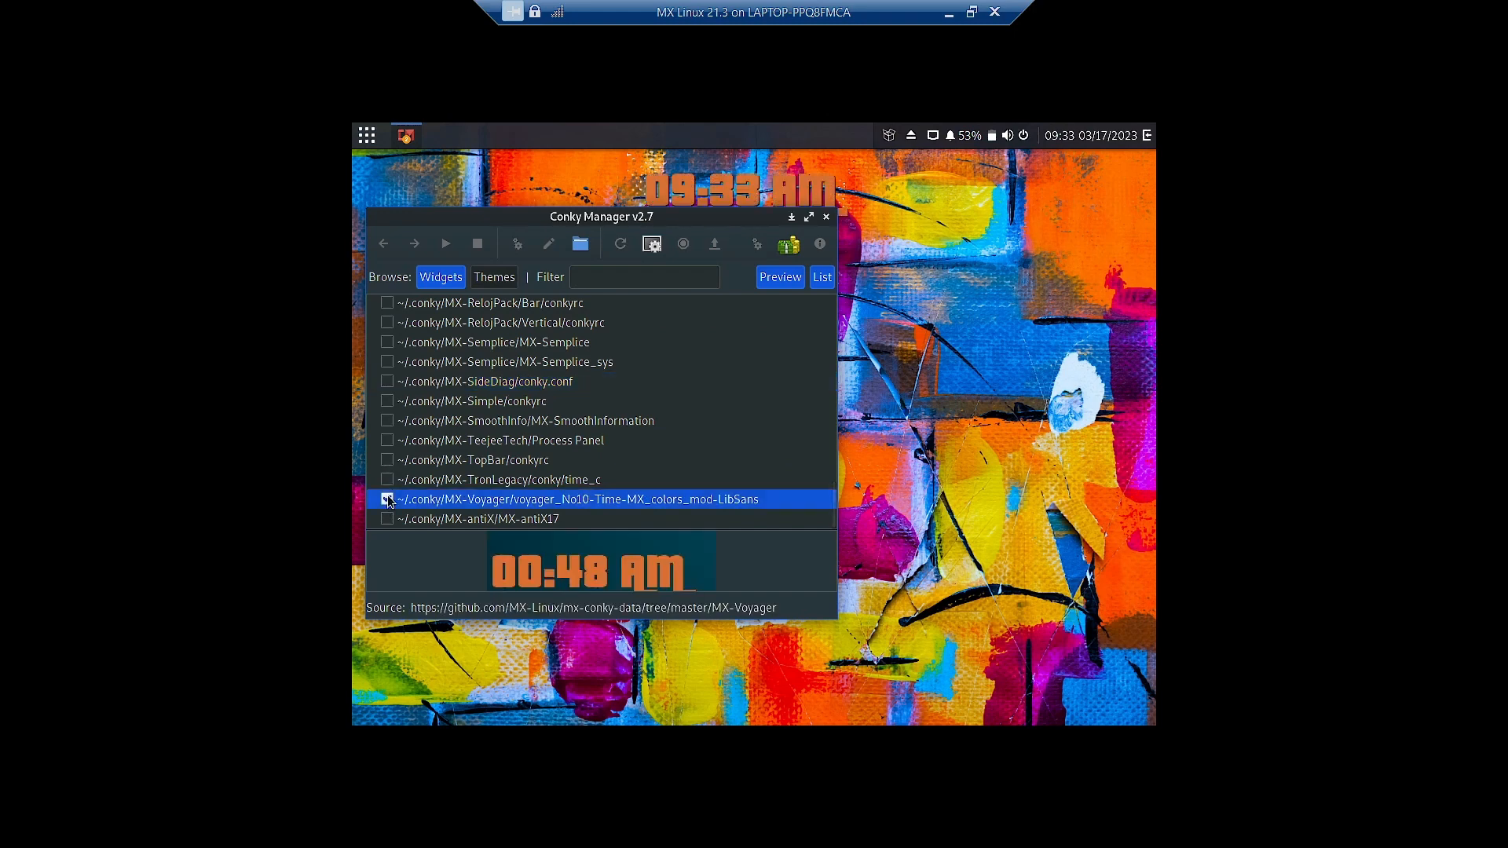
{"action": "left_click_drag", "start_coordinate": [483, 217], "coordinate": [562, 172]}
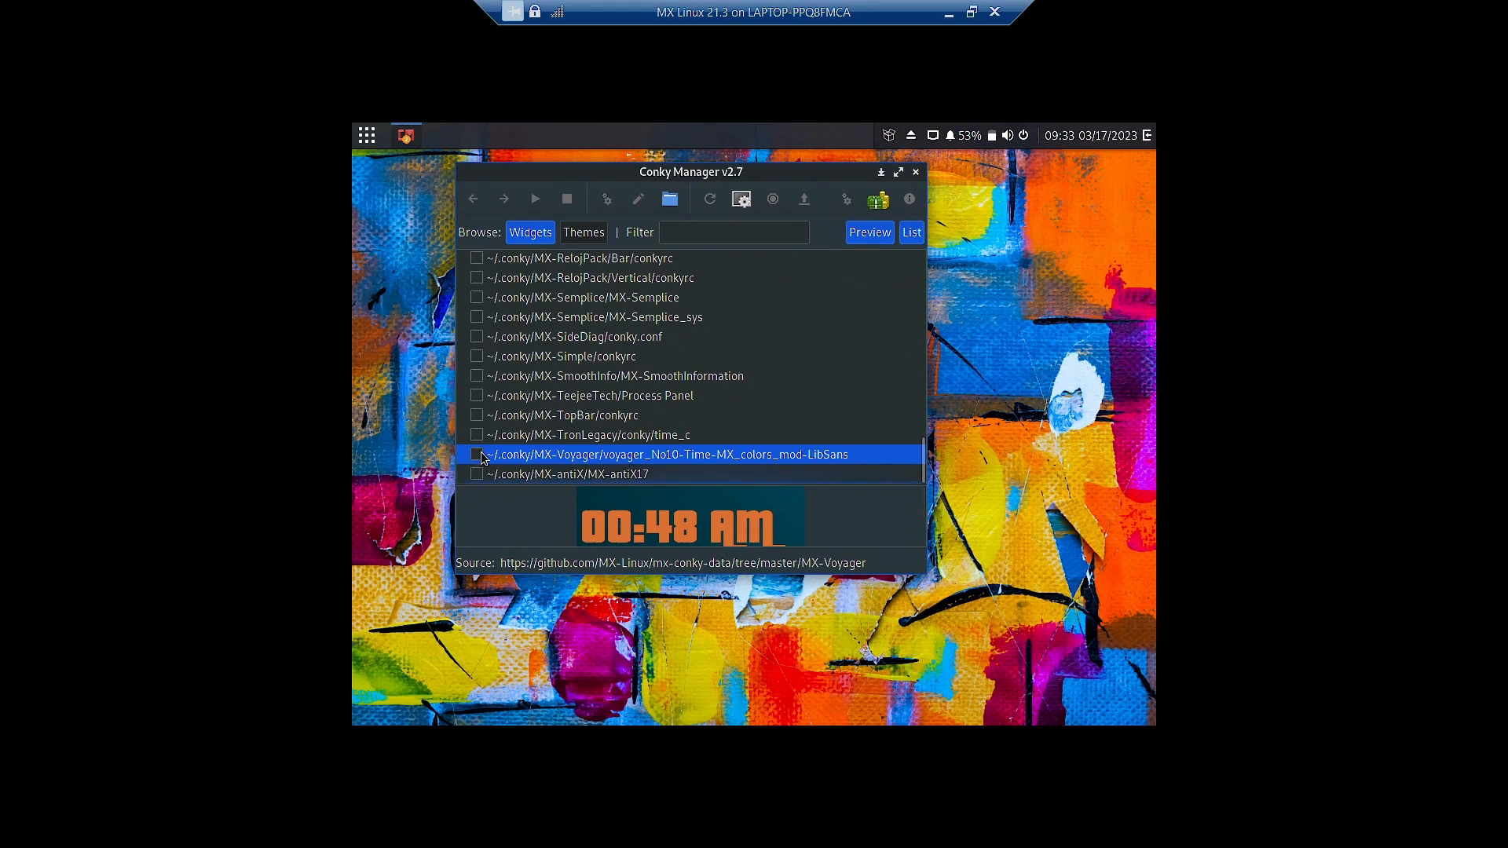
{"action": "left_click", "coordinate": [476, 474]}
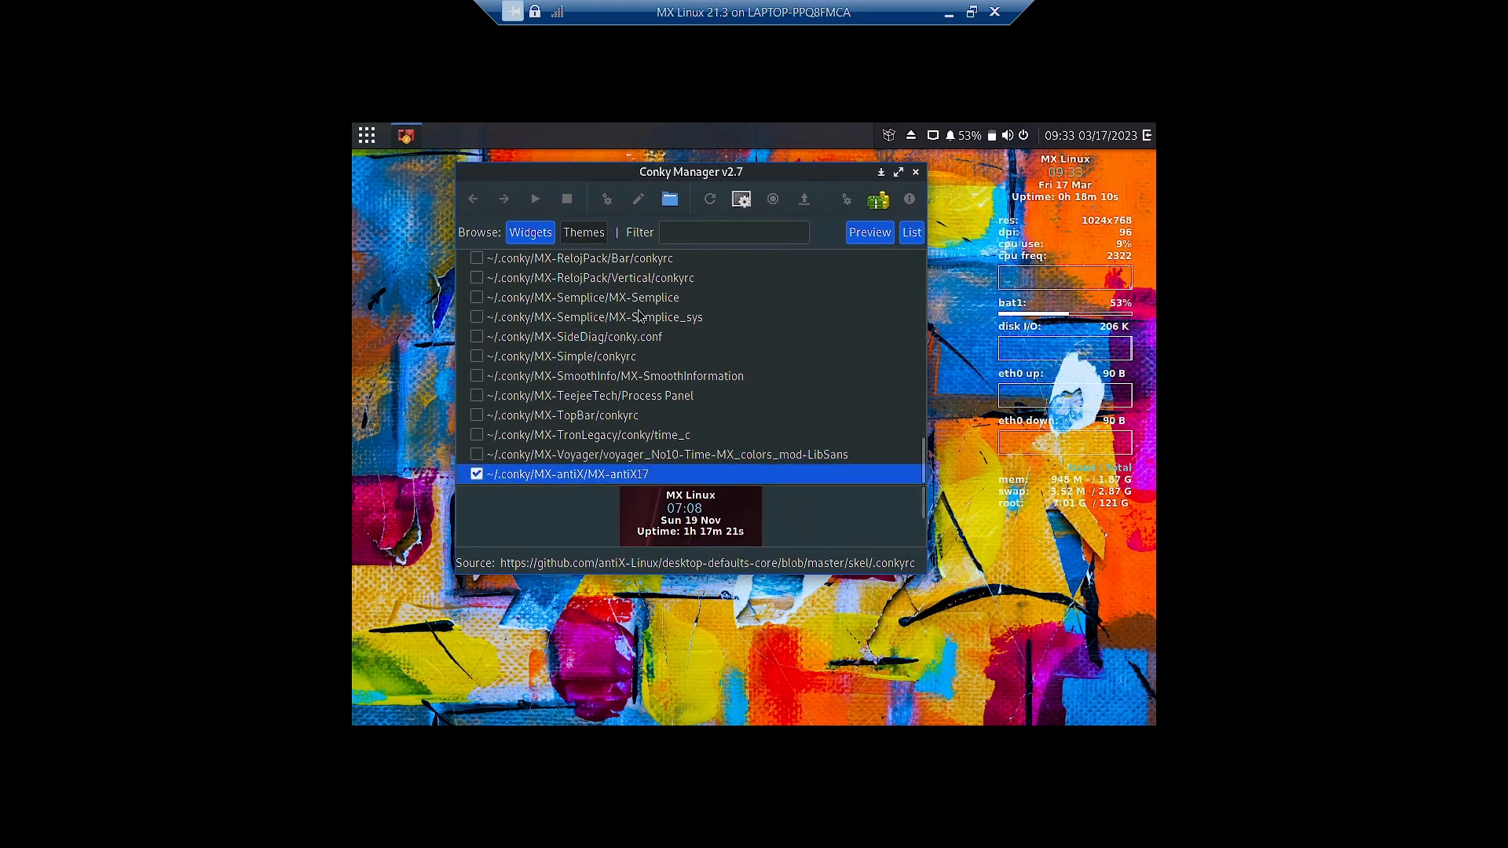
{"action": "left_click", "coordinate": [476, 474]}
{"action": "scroll", "coordinate": [542, 389], "scroll_direction": "up", "scroll_amount": 5}
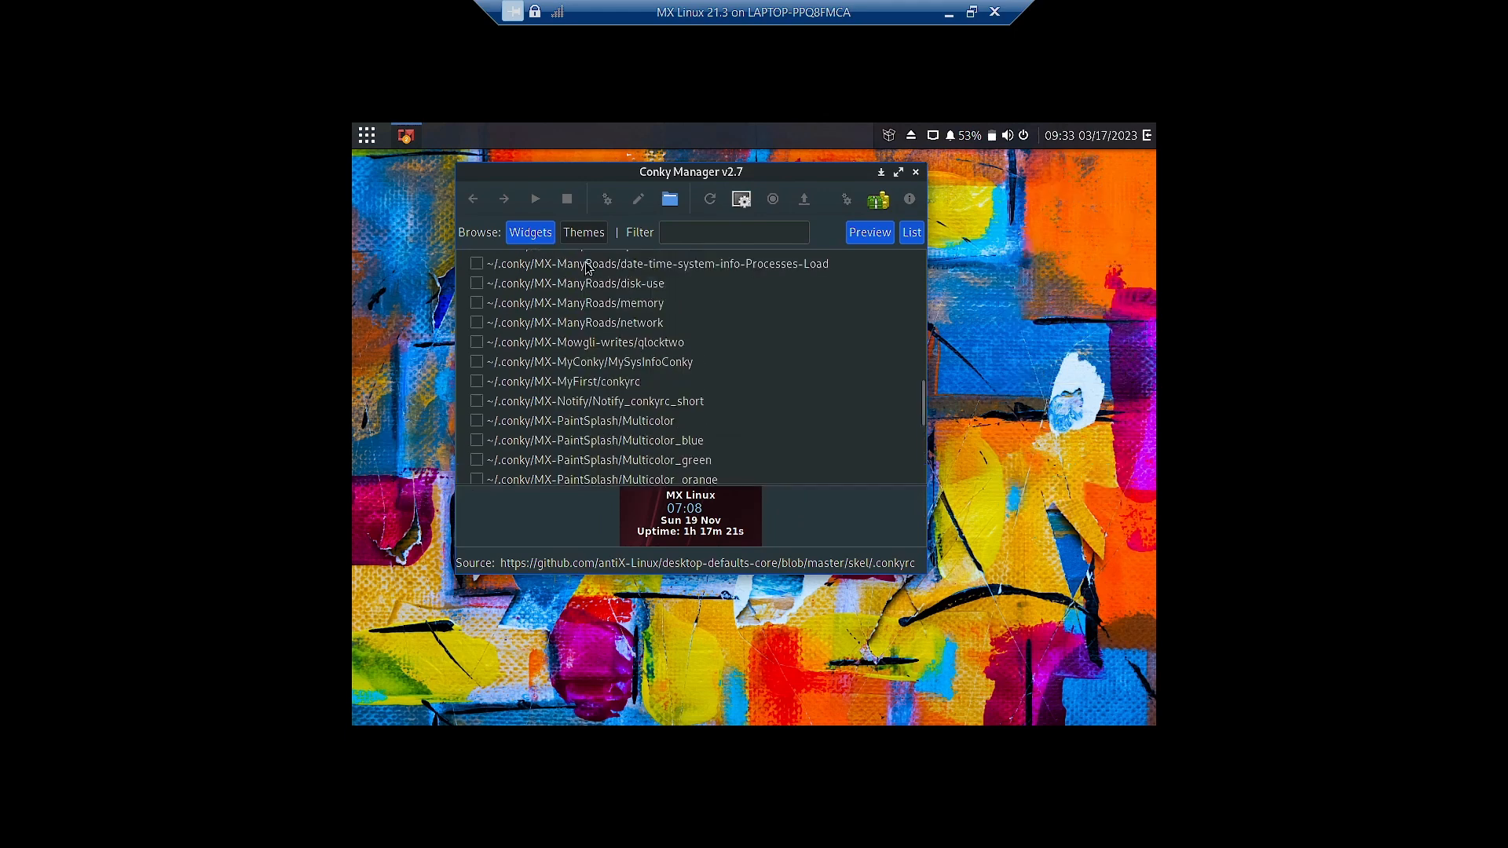
{"action": "scroll", "coordinate": [588, 268], "scroll_direction": "up", "scroll_amount": 3}
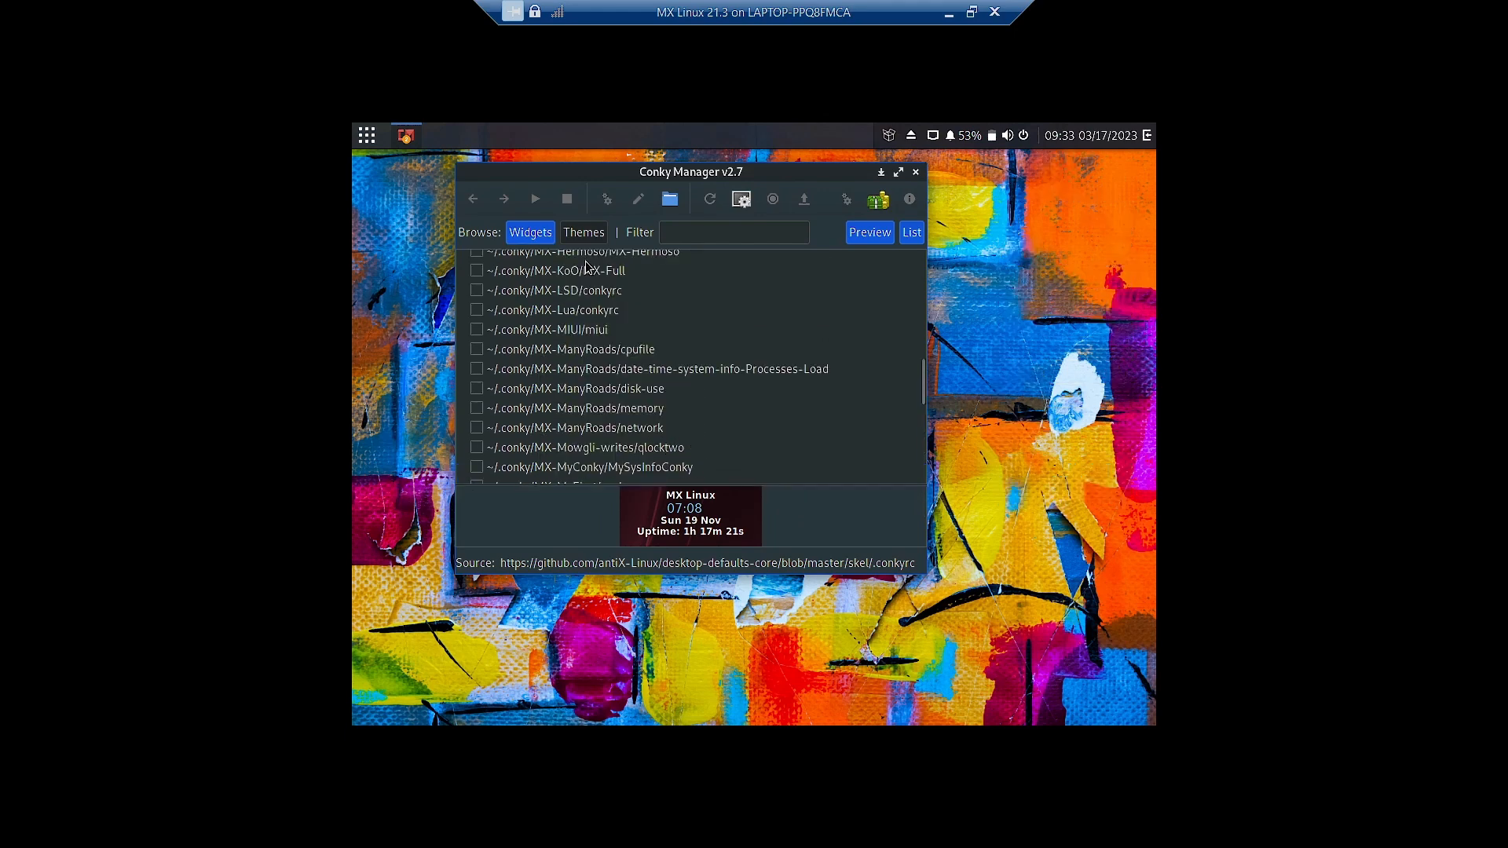
Try the MX-KoO MX-Full and MX-ManyRoads date-time-system-info-Processes-Load widgets in turn, moving the manager window aside and switching each off
{"action": "left_click", "coordinate": [478, 270]}
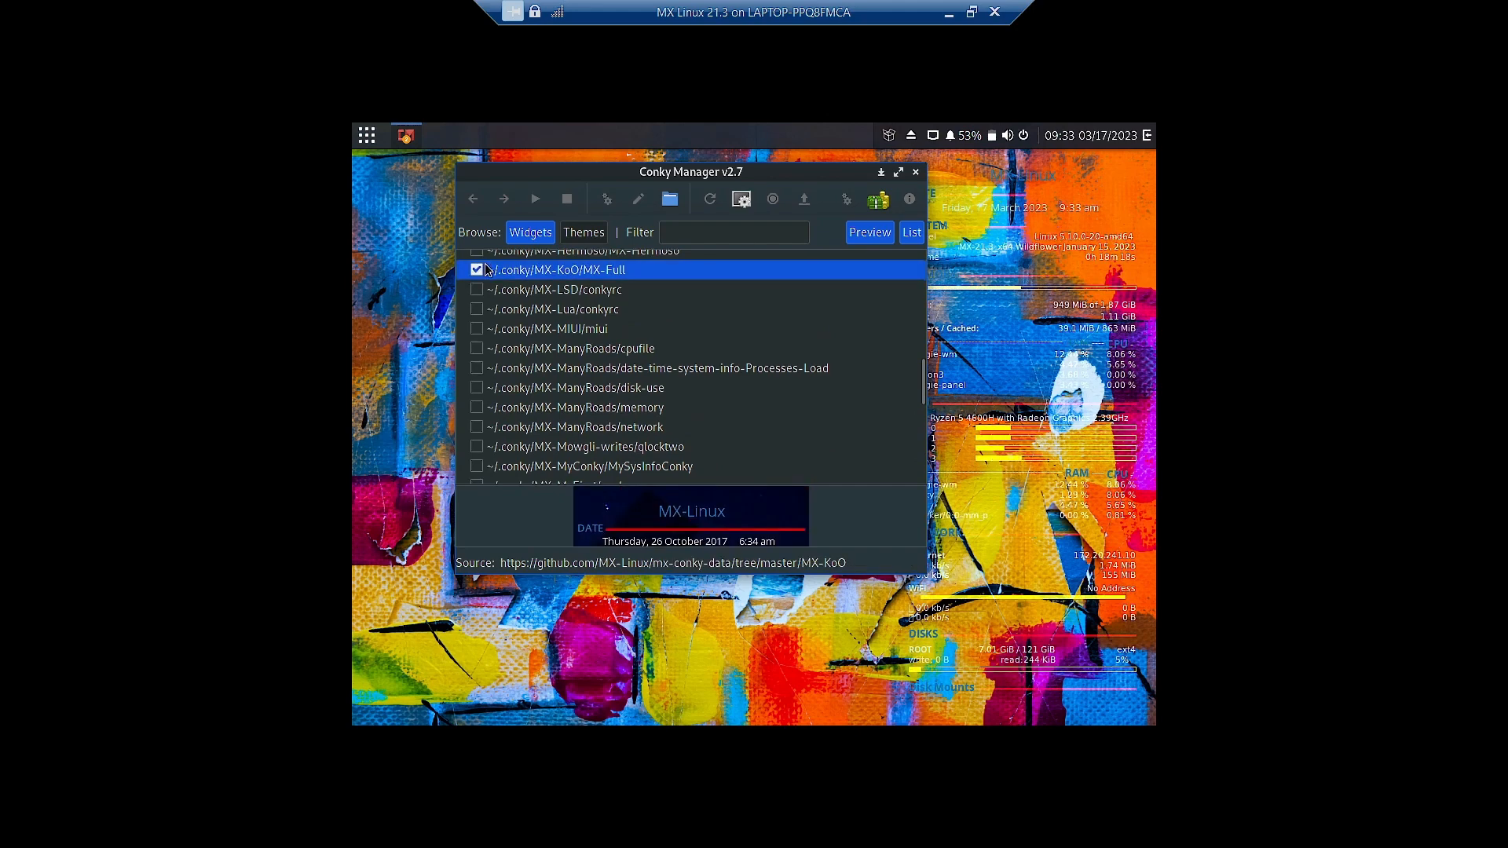
{"action": "left_click", "coordinate": [477, 270]}
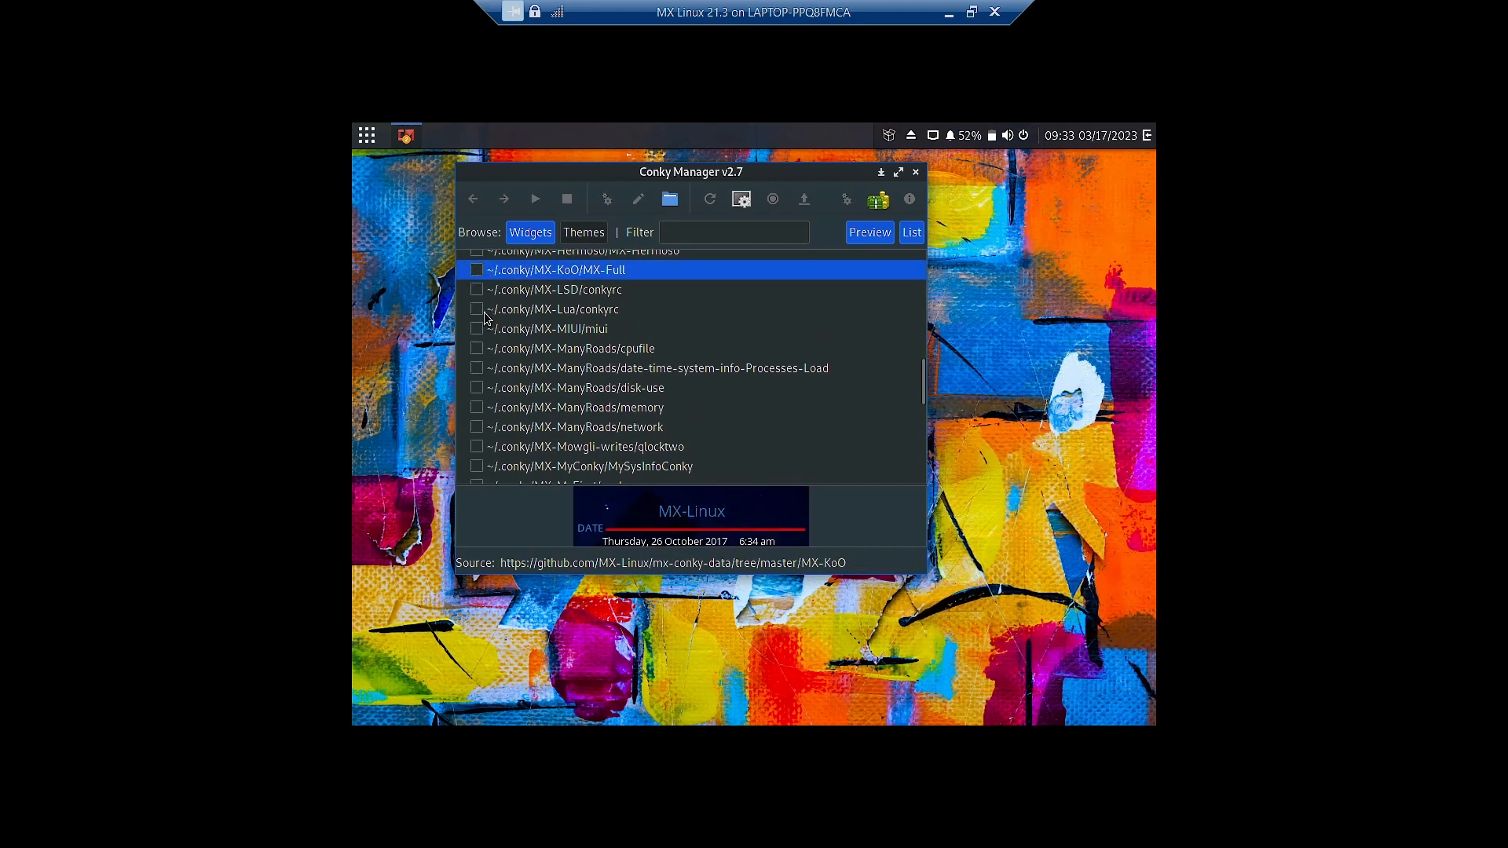
{"action": "left_click", "coordinate": [478, 369]}
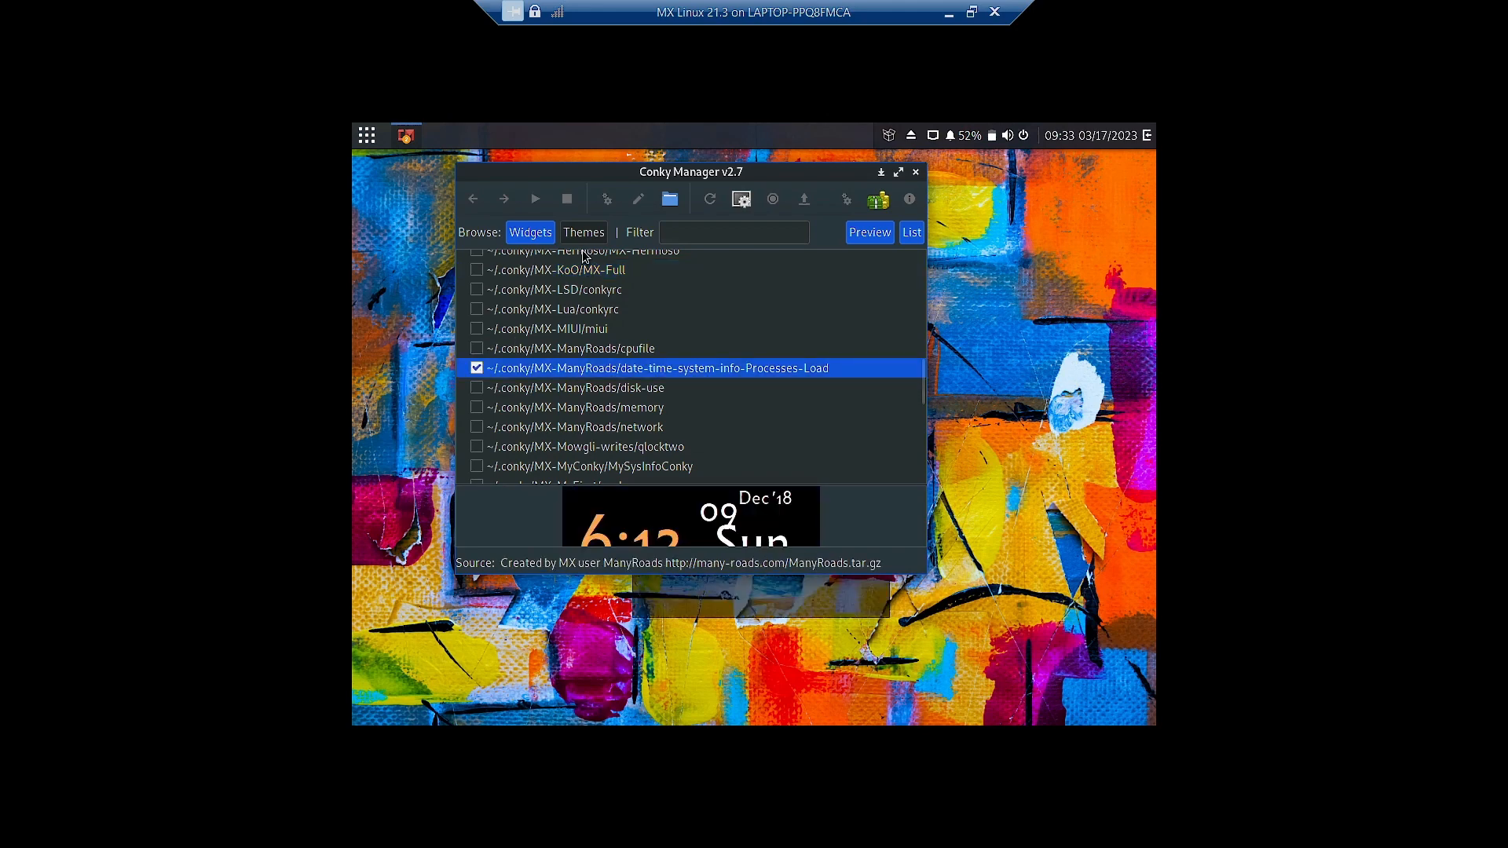
{"action": "left_click_drag", "start_coordinate": [628, 167], "coordinate": [374, 184]}
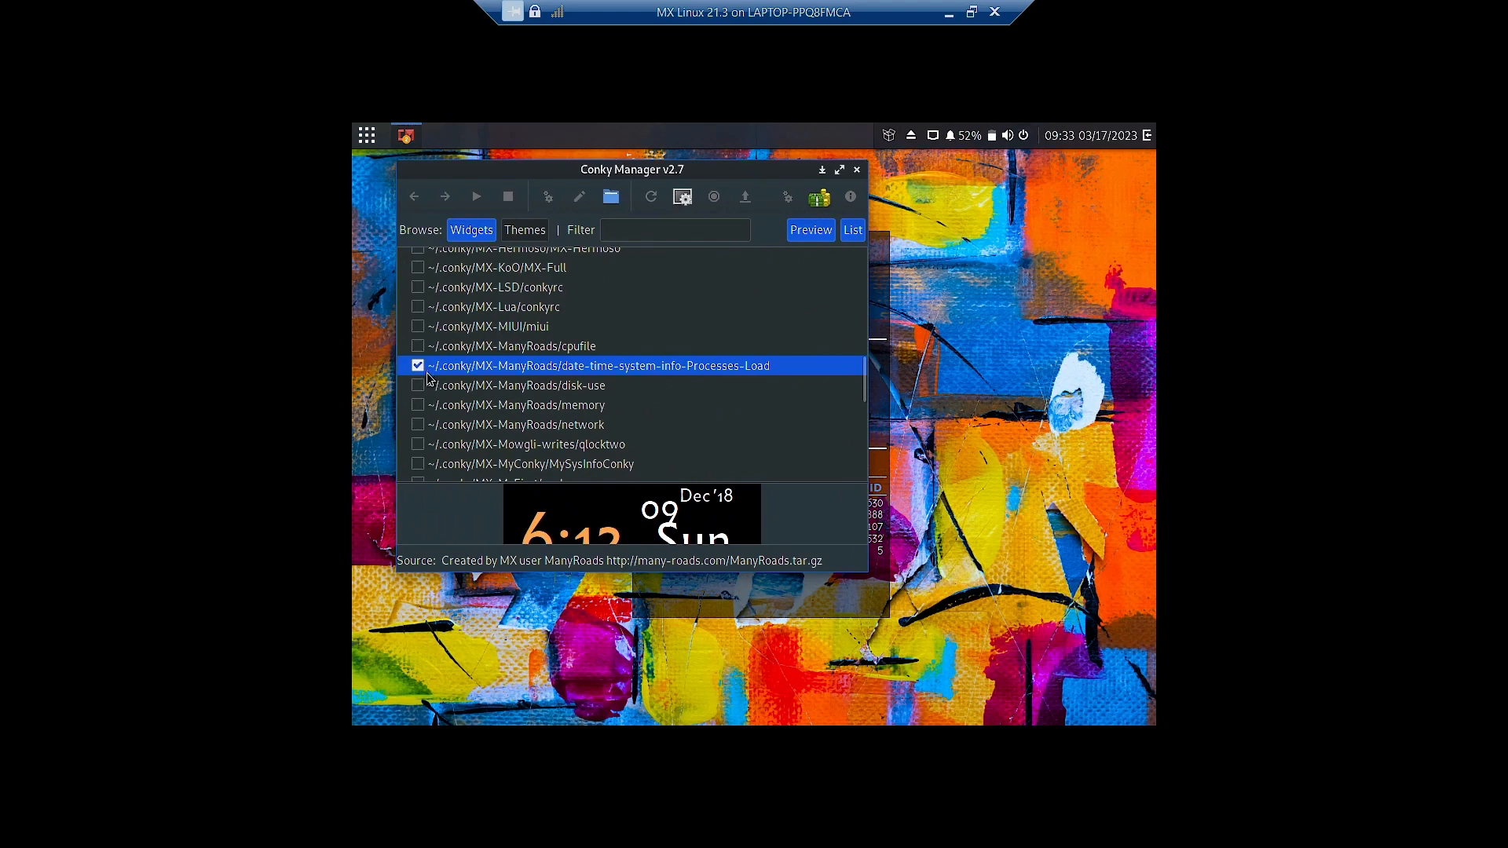
{"action": "left_click", "coordinate": [418, 367]}
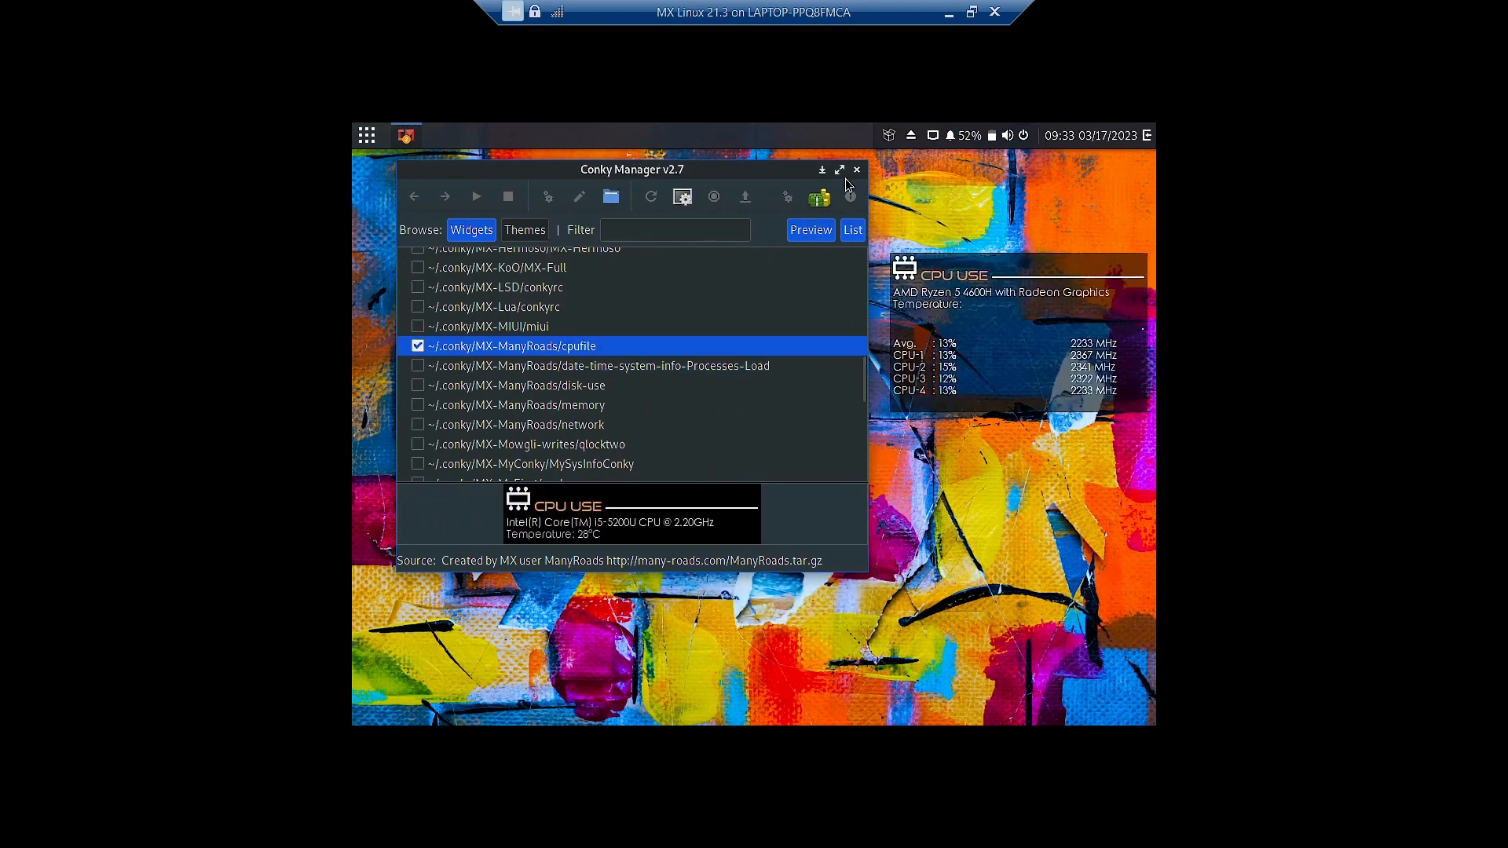
Try the MX-MIUI miui widget in place of MX-ManyRoads cpufile, moving the manager window clear of it, and switch it off again
{"action": "left_click", "coordinate": [414, 327]}
{"action": "left_click", "coordinate": [420, 345]}
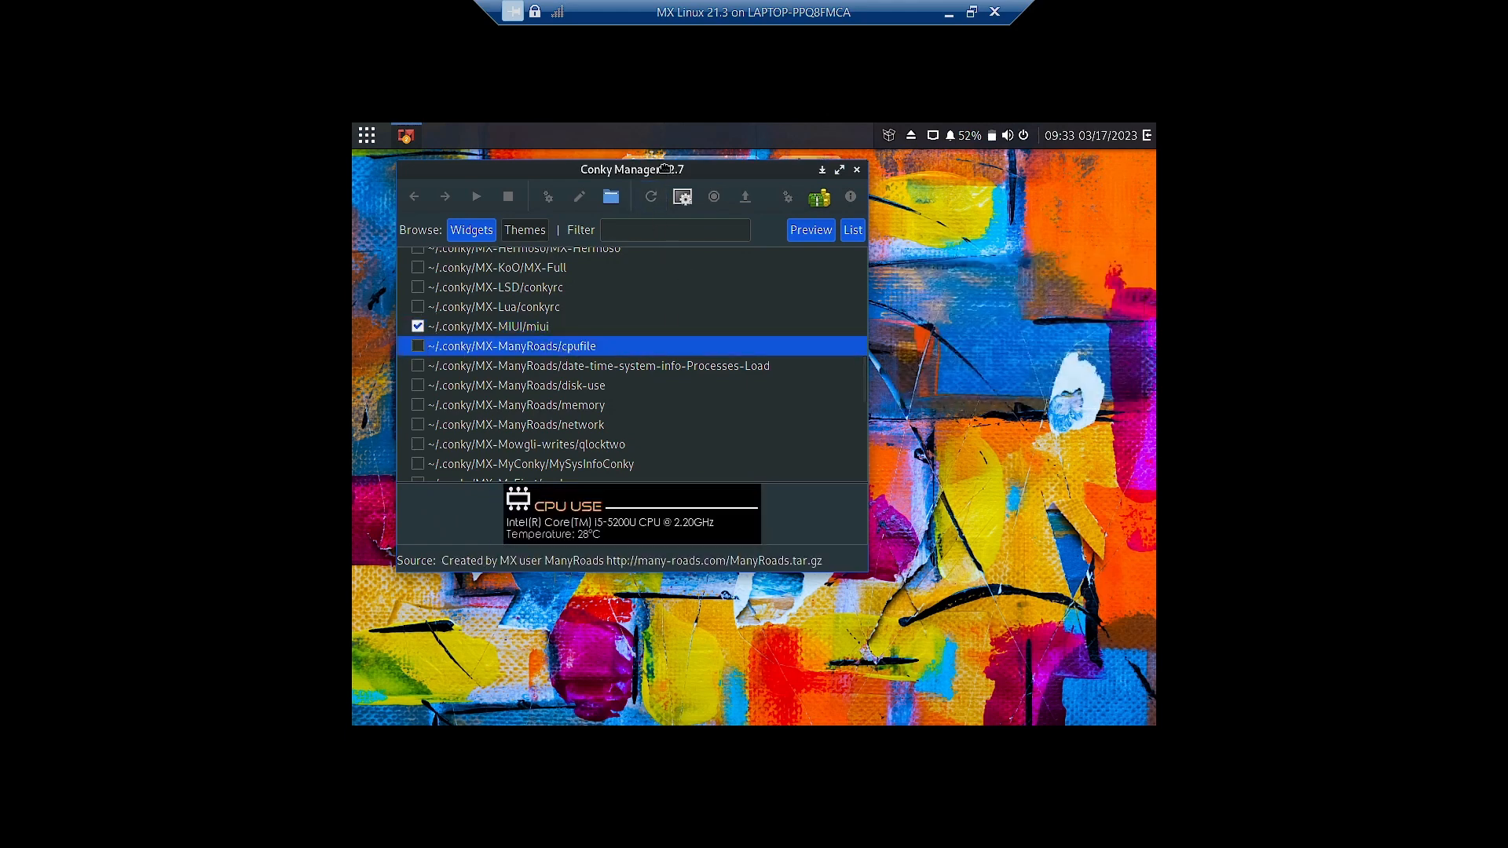
{"action": "left_click_drag", "start_coordinate": [663, 169], "coordinate": [744, 261]}
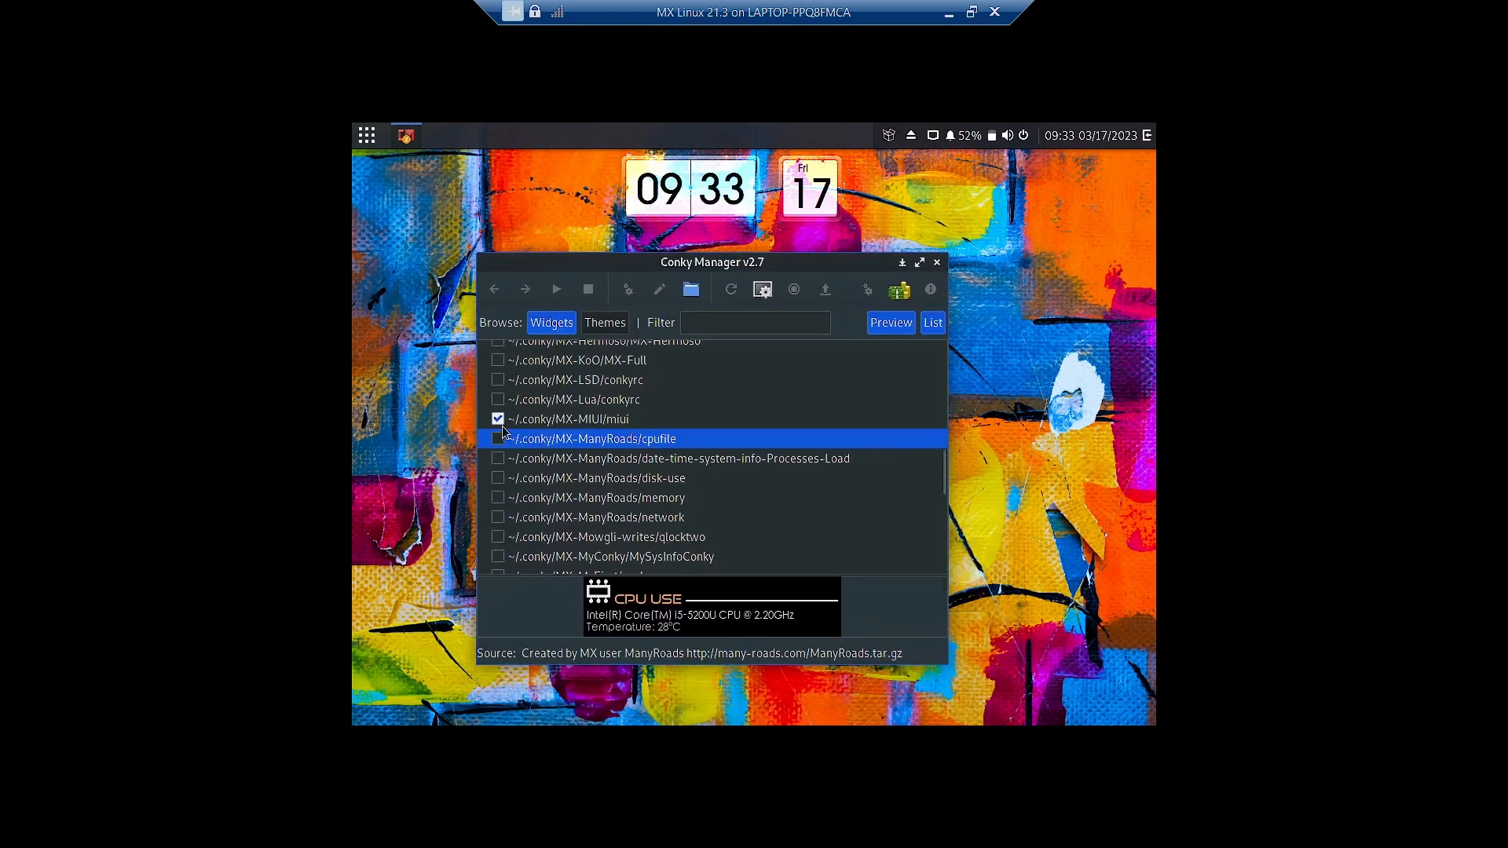
{"action": "left_click", "coordinate": [497, 420]}
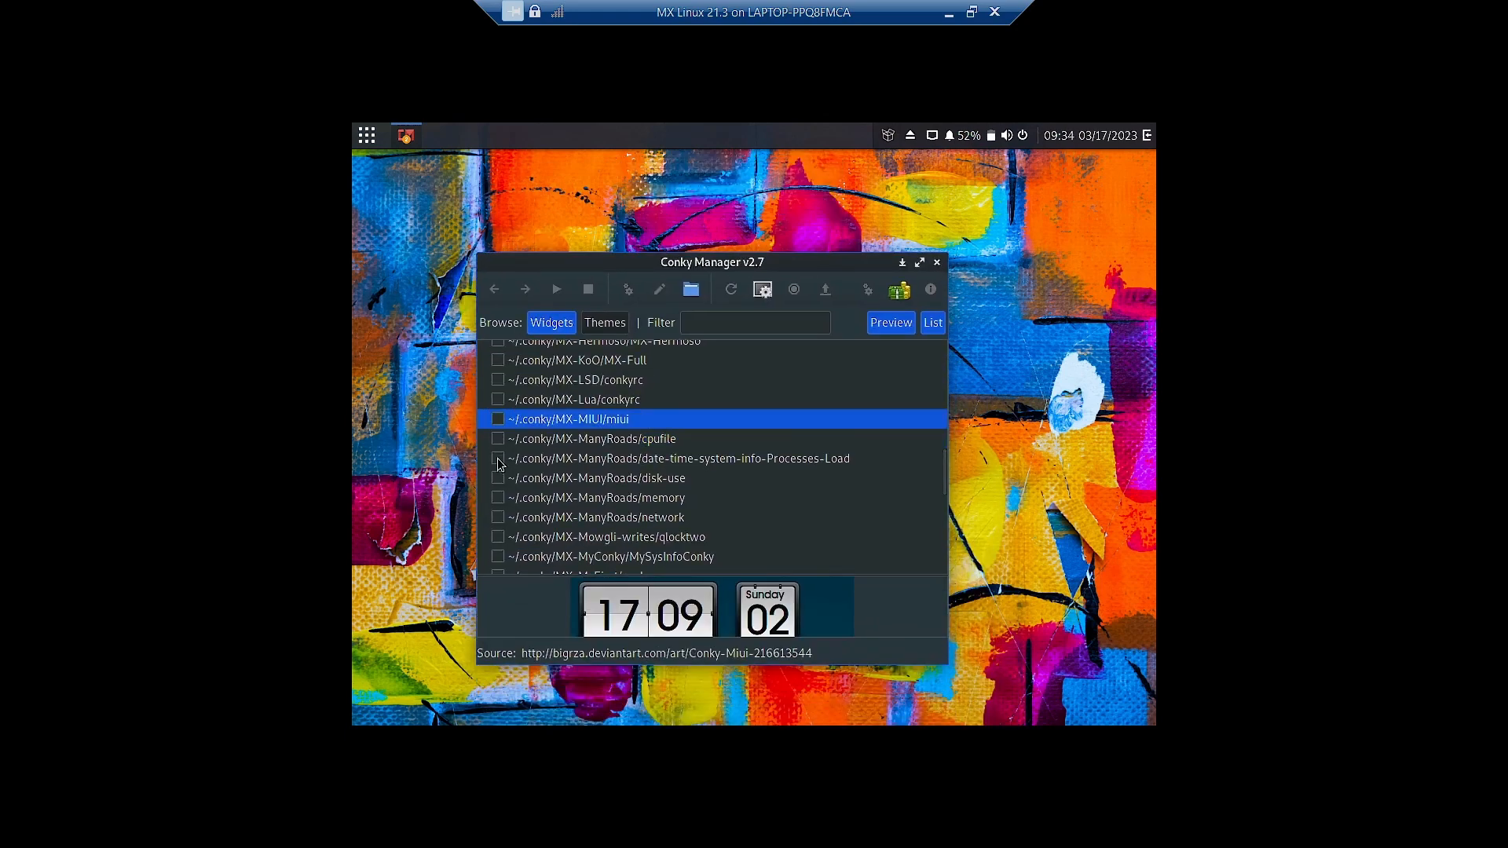
Switch on the MX-ManyRoads cpufile widget and close the widget manager
{"action": "left_click", "coordinate": [497, 441]}
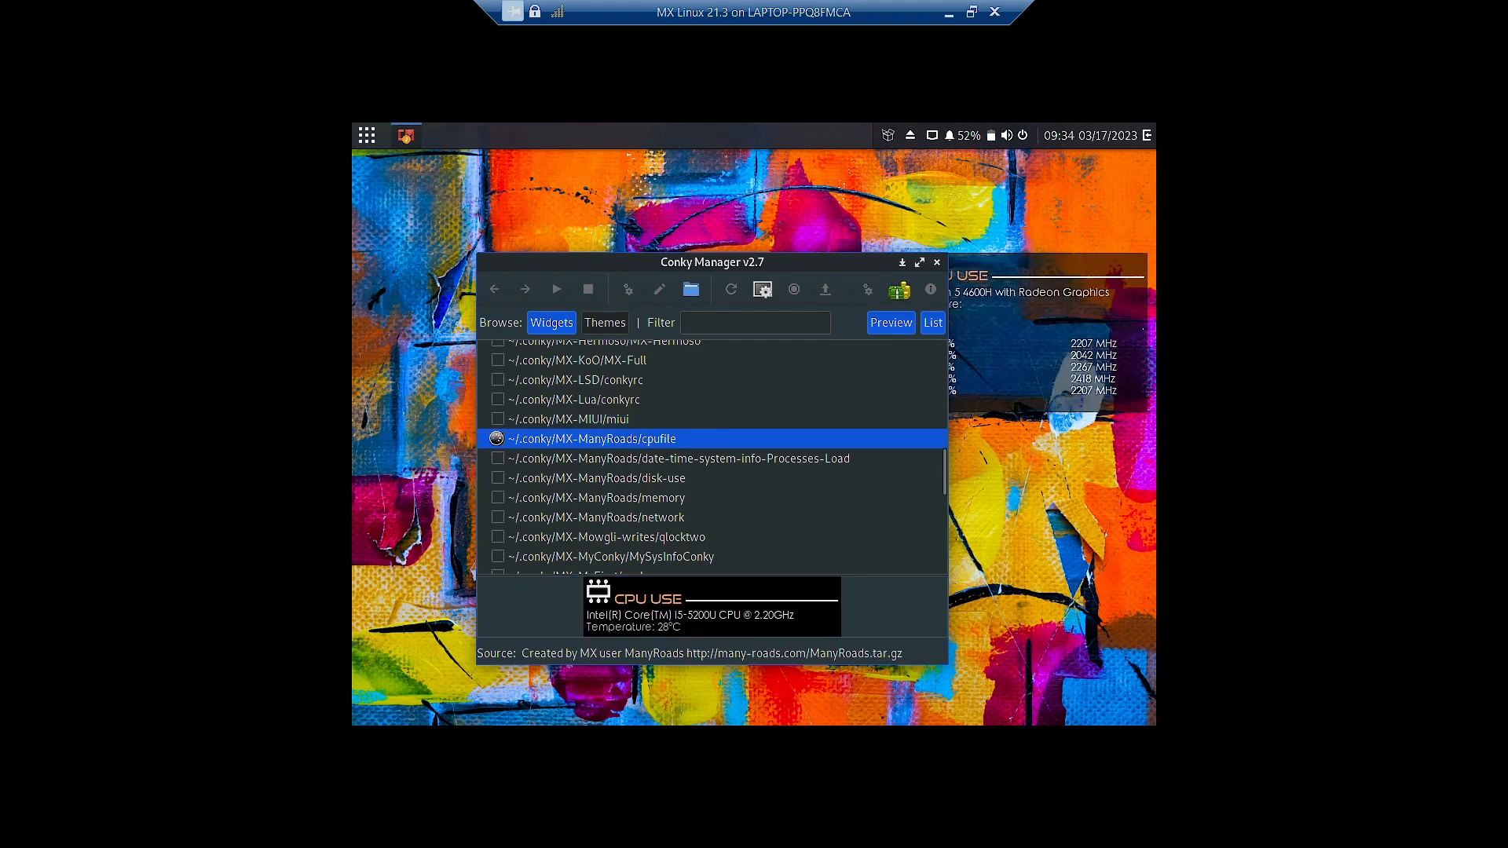
{"action": "left_click", "coordinate": [941, 265]}
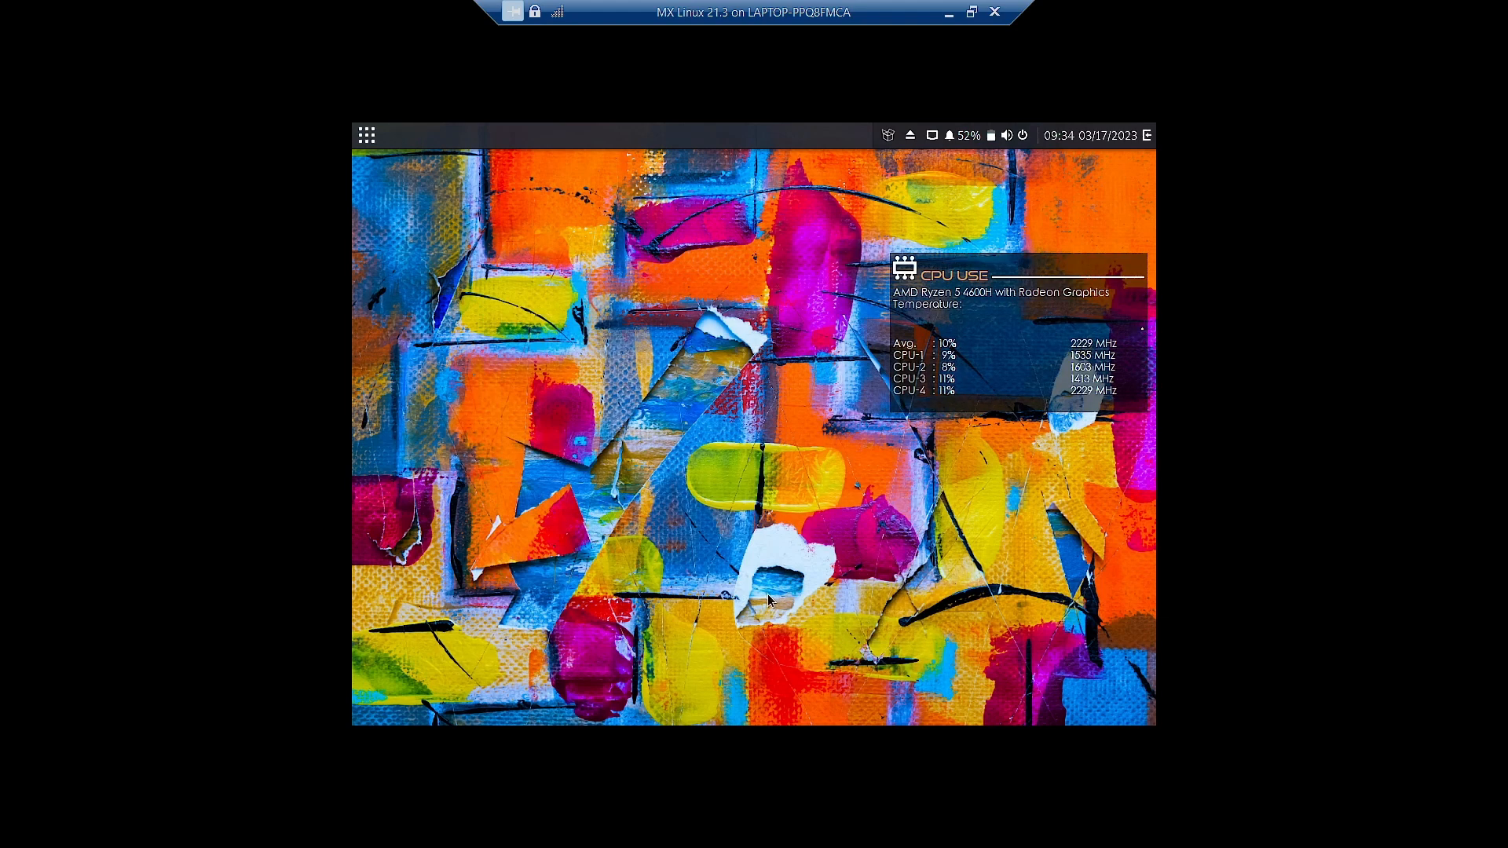